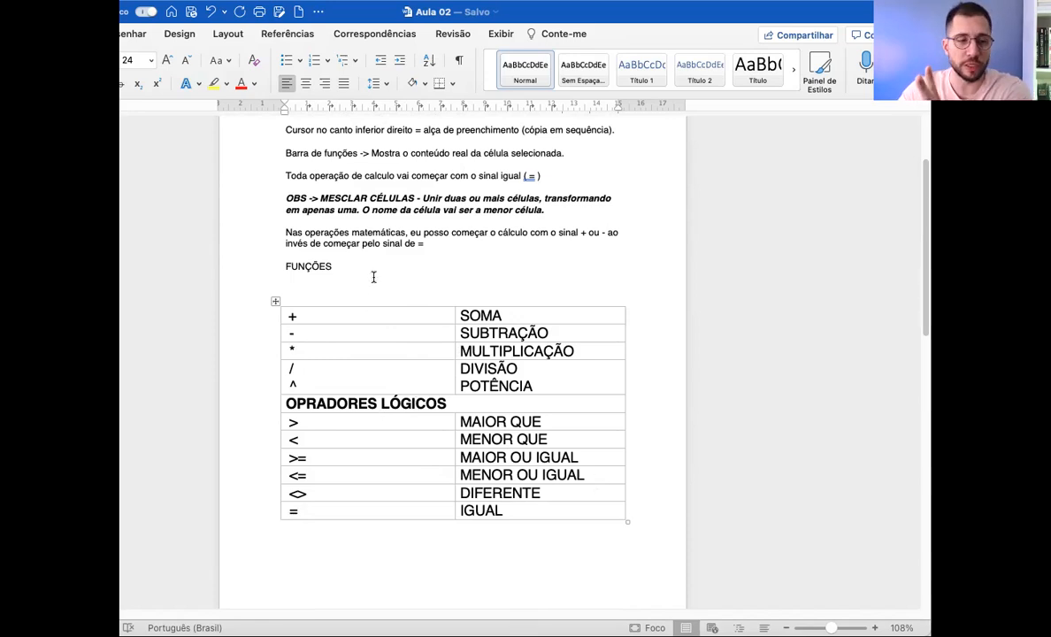
Add the lines SOMA and MÉDIA beneath the Aula 02 heading in the class notes
scroll(380, 336, down, 10)
scroll(312, 258, up, 3)
click(312, 264)
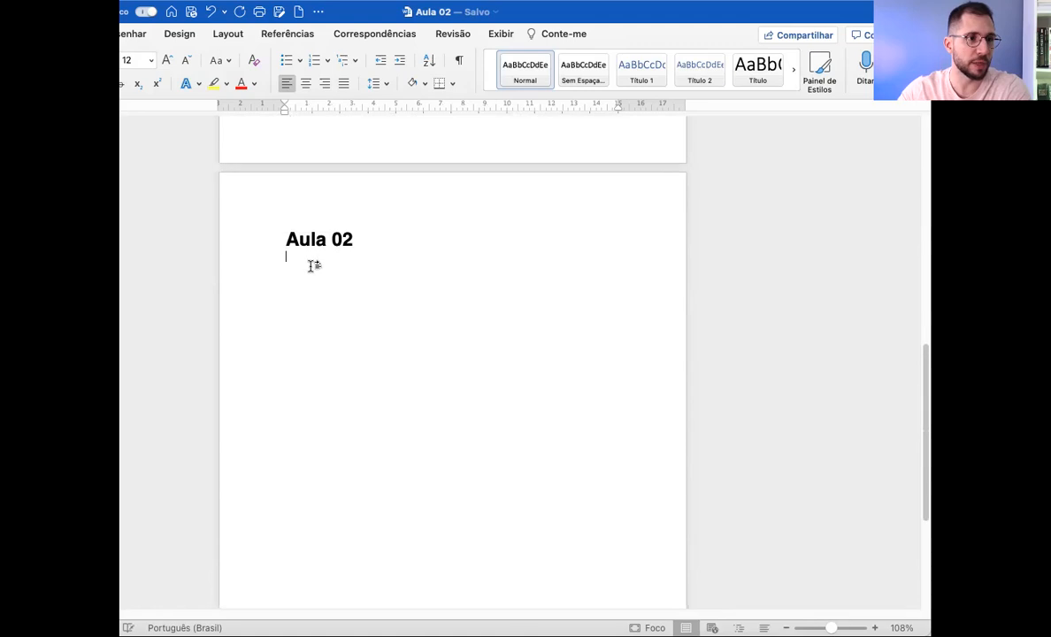
key(Return)
text(som)
key(BackSpace)
key(BackSpace)
key(BackSpace)
text(SOMA)
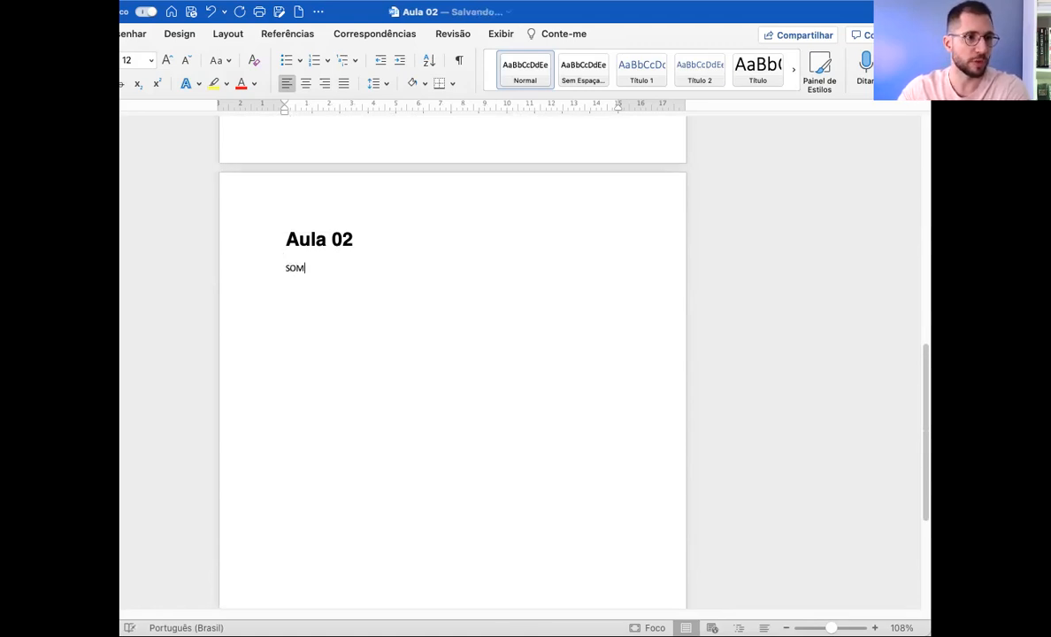
key(Return)
text(MÉDIA)
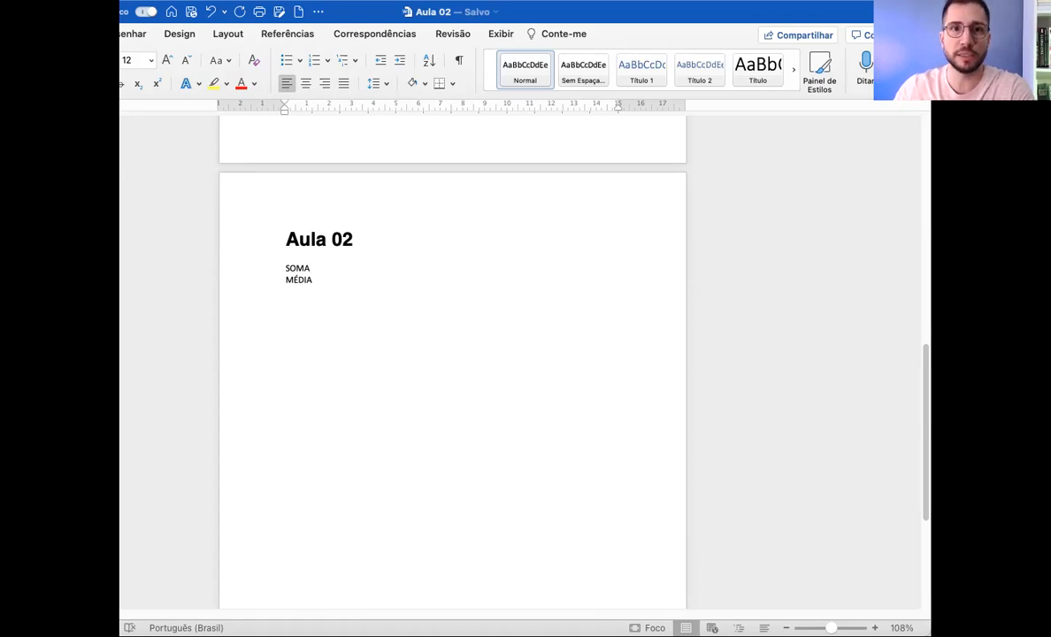
Switch to the blank Excel workbook and enter 4, 3, 1, 1 and 6 in cells A1 to A5
key(super+Tab)
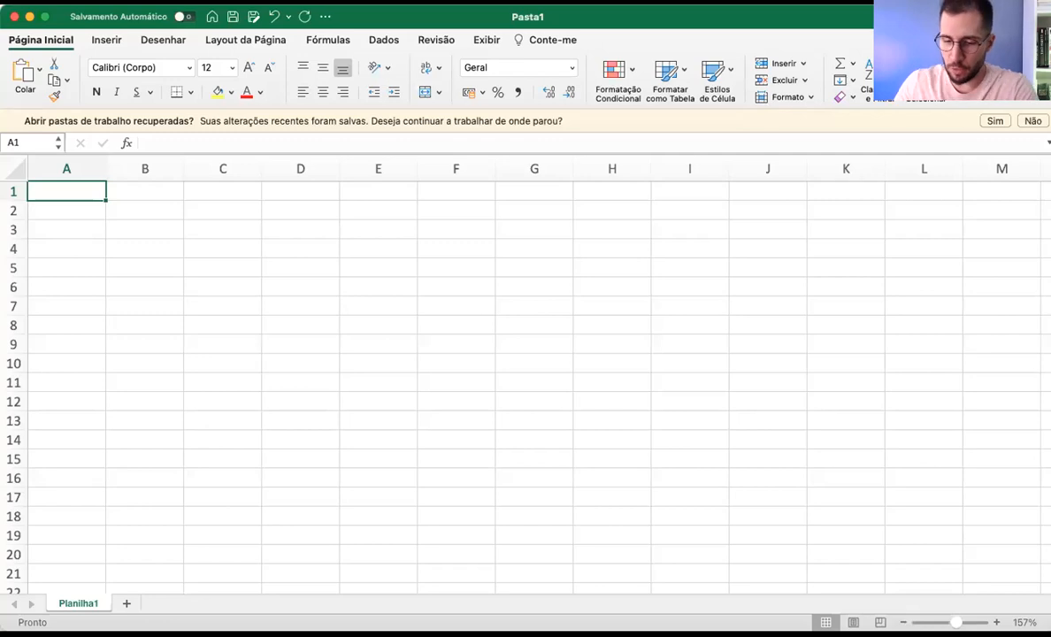
text(4)
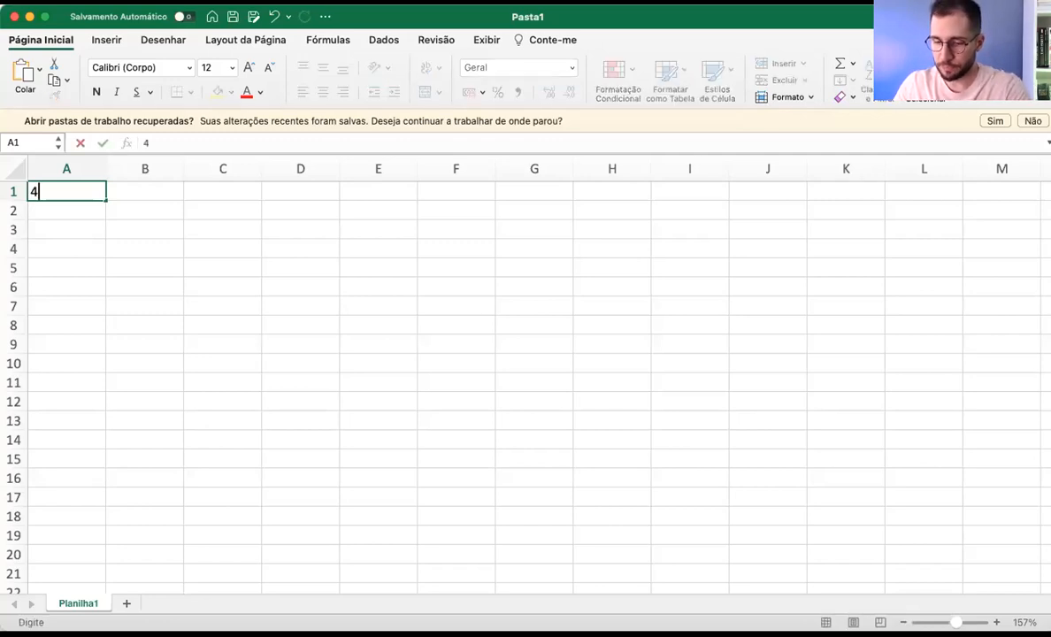
key(Return)
text(3)
key(Return)
text(1)
key(Return)
text(1)
key(Return)
text(6)
key(Return)
key(Up)
key(Up)
key(Up)
key(Up)
key(Up)
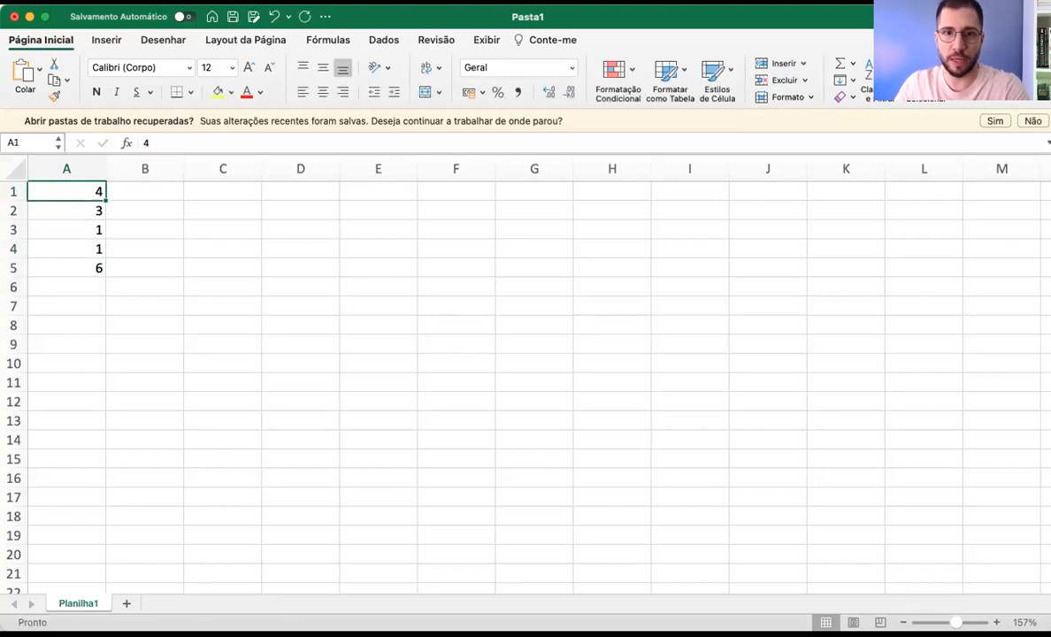
Fill cells B1 to B5 with the values 3, 2, 2, 5 and 4
key(Right)
text(3)
key(Return)
text(2)
key(Return)
text(2)
key(Return)
text(5)
key(Return)
text(4)
key(Return)
key(Up)
key(Up)
key(Up)
key(Up)
key(Up)
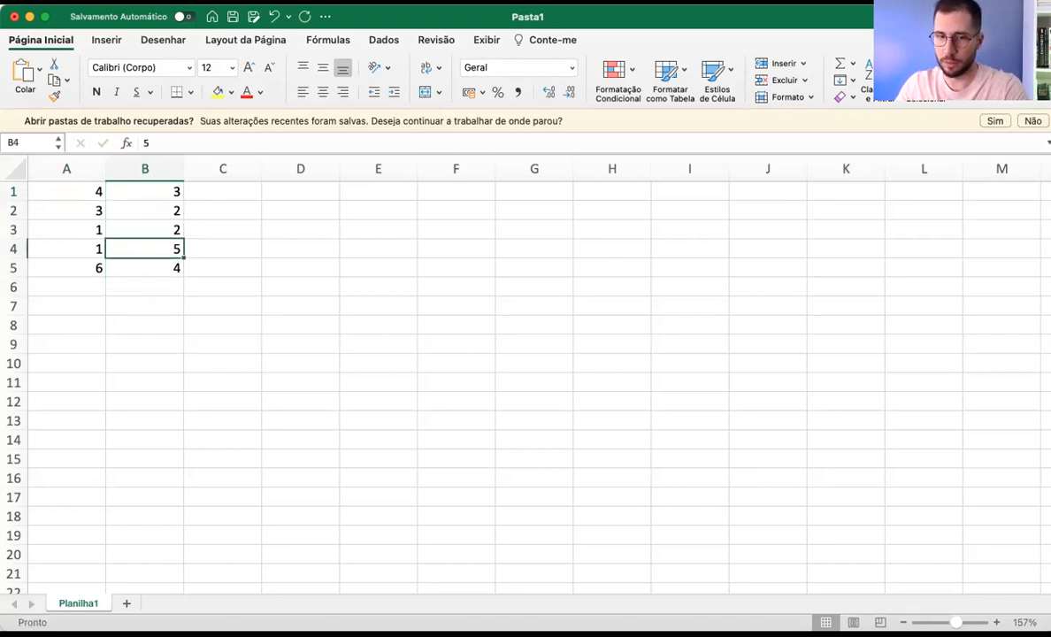
Fill cells C1 to C5 with the values 4, 3, 5, 5 and 2
key(Right)
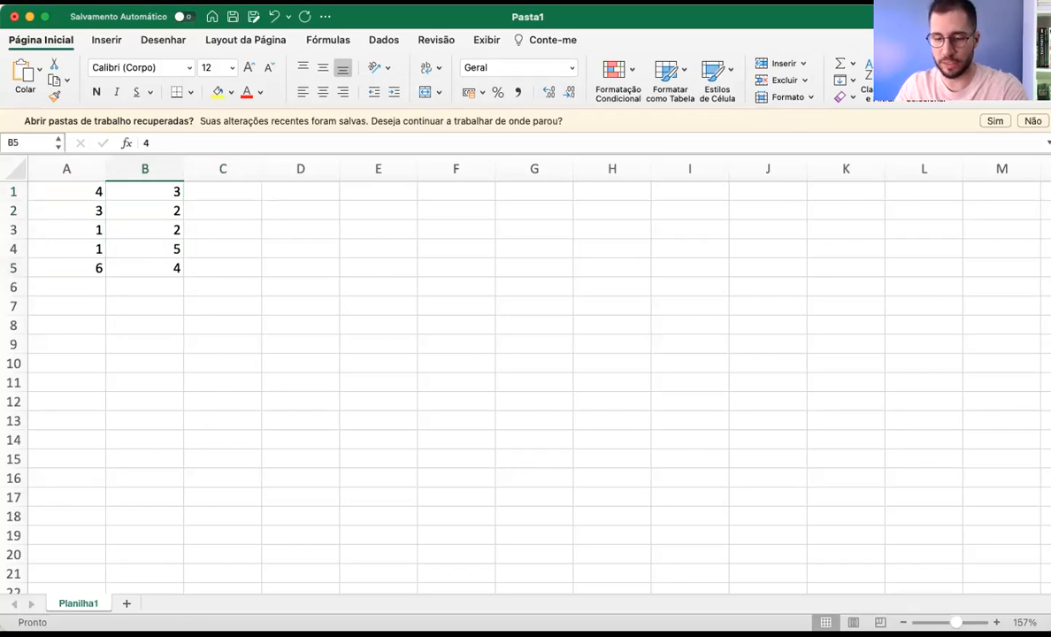
text(4)
key(Return)
text(3)
key(Return)
text(5)
key(Return)
text(5)
key(Return)
text(2)
key(Return)
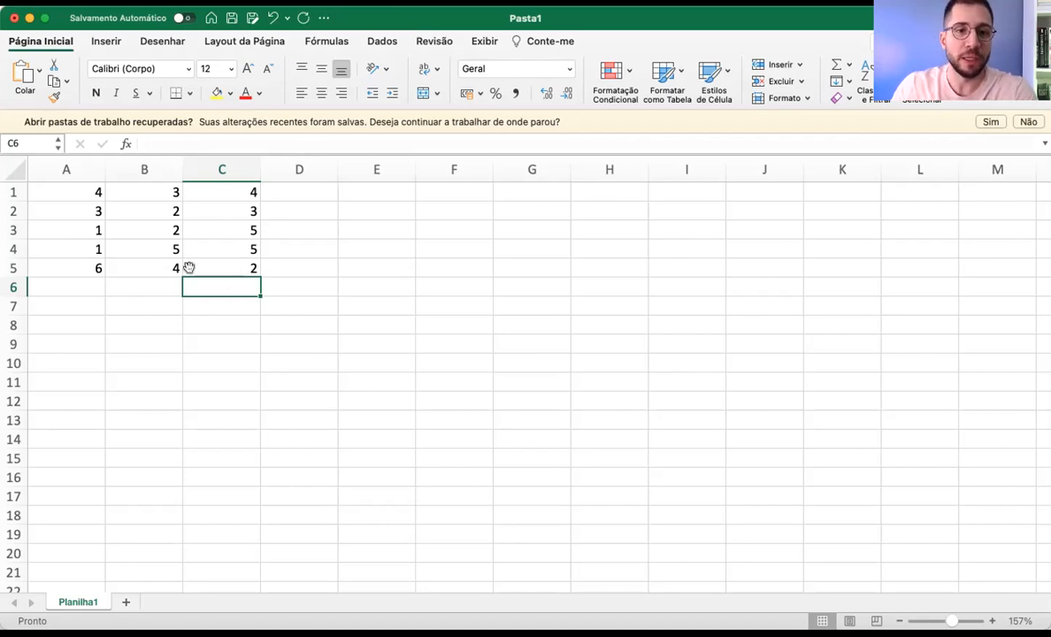
Select the number block A1:C5 to point out the data interval
drag(78, 190, 230, 262)
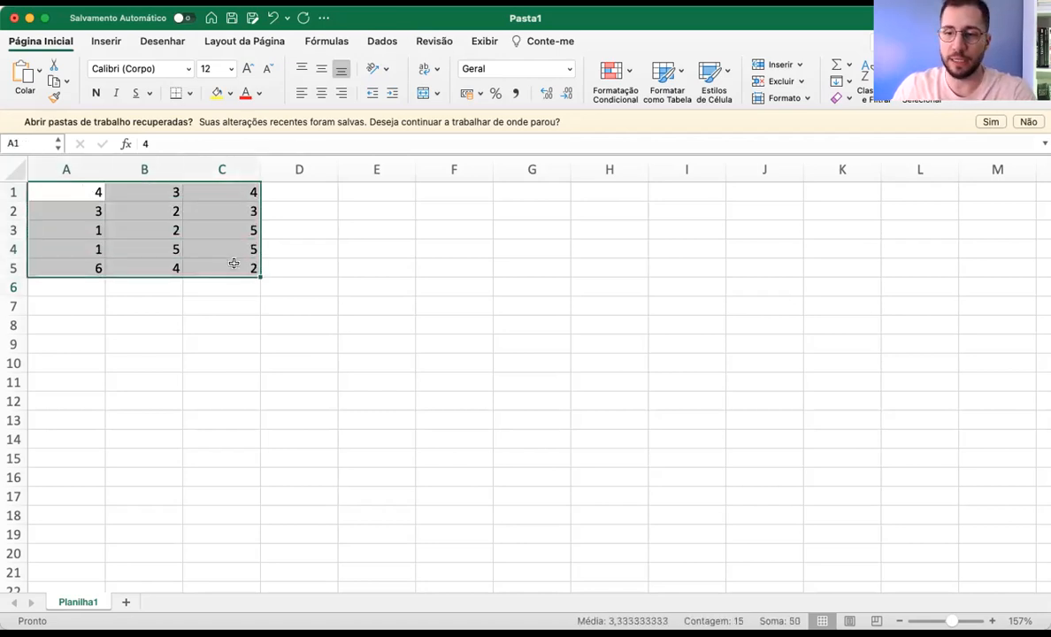
click(60, 186)
drag(59, 188, 224, 257)
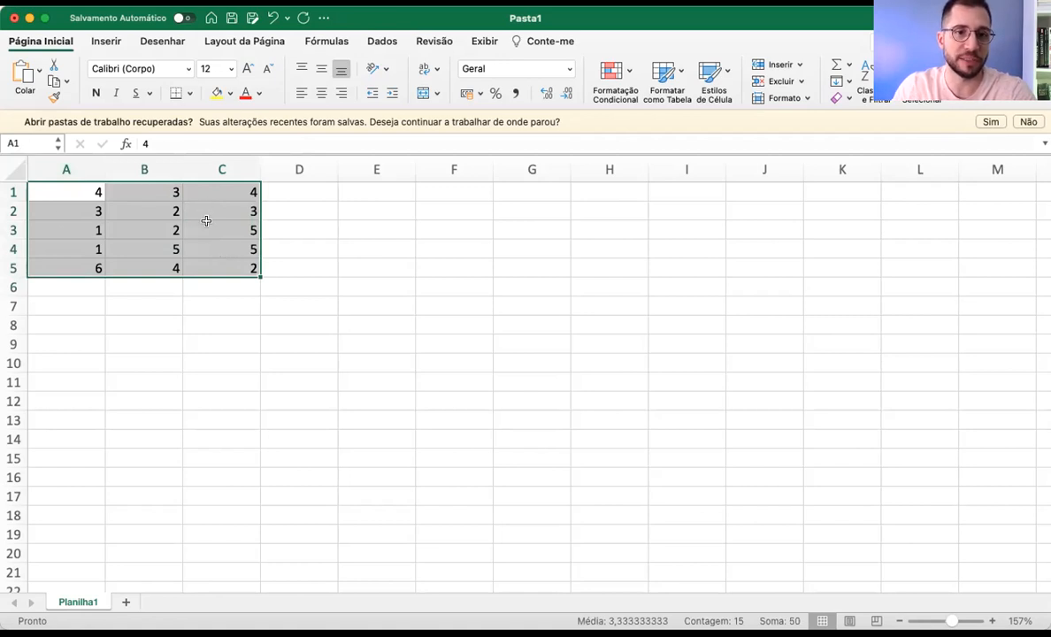
drag(51, 191, 96, 208)
click(132, 285)
Enter the labels MÁXIMO in cell E1 and MÍNIMO in cell E2
click(366, 192)
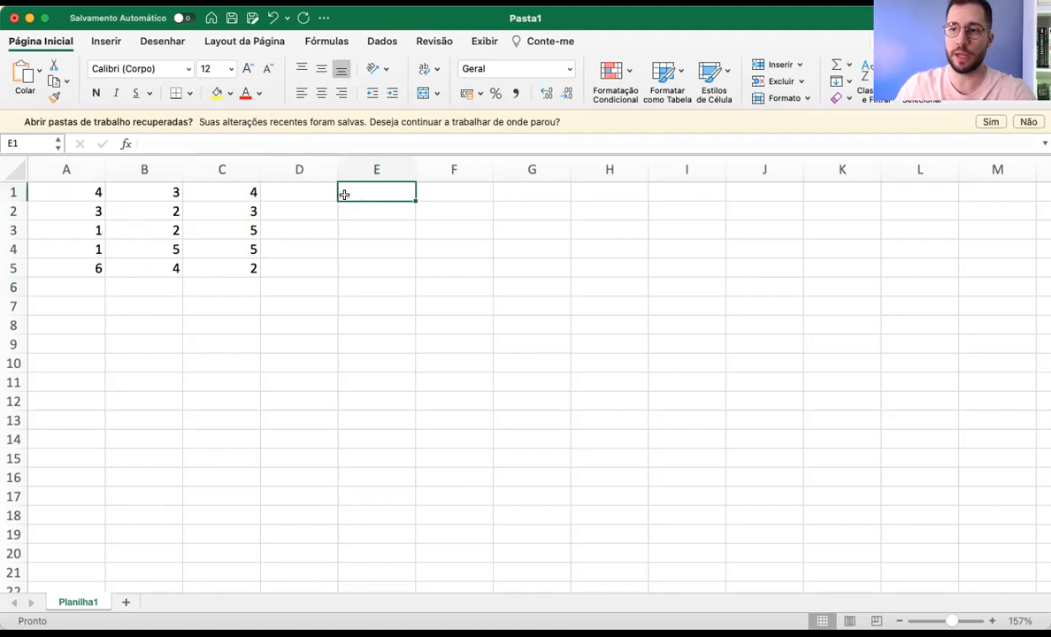
scroll(344, 194, up, 5)
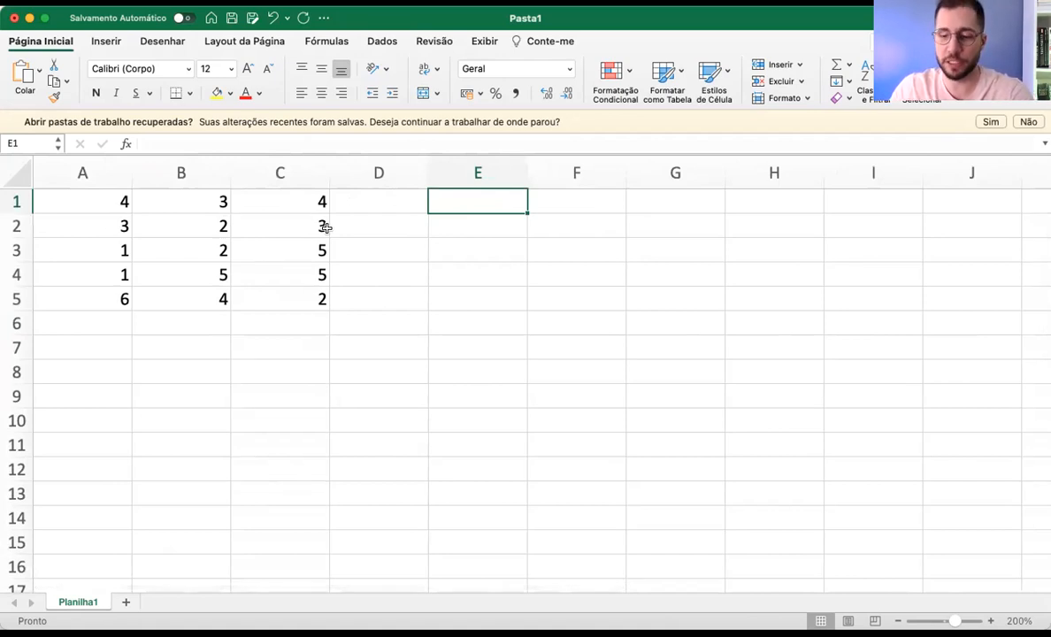
text(áx)
key(BackSpace)
key(BackSpace)
key(BackSpace)
text(MA)
key(BackSpace)
text(ÁXIMO)
key(Return)
text(M'ÍNIMO)
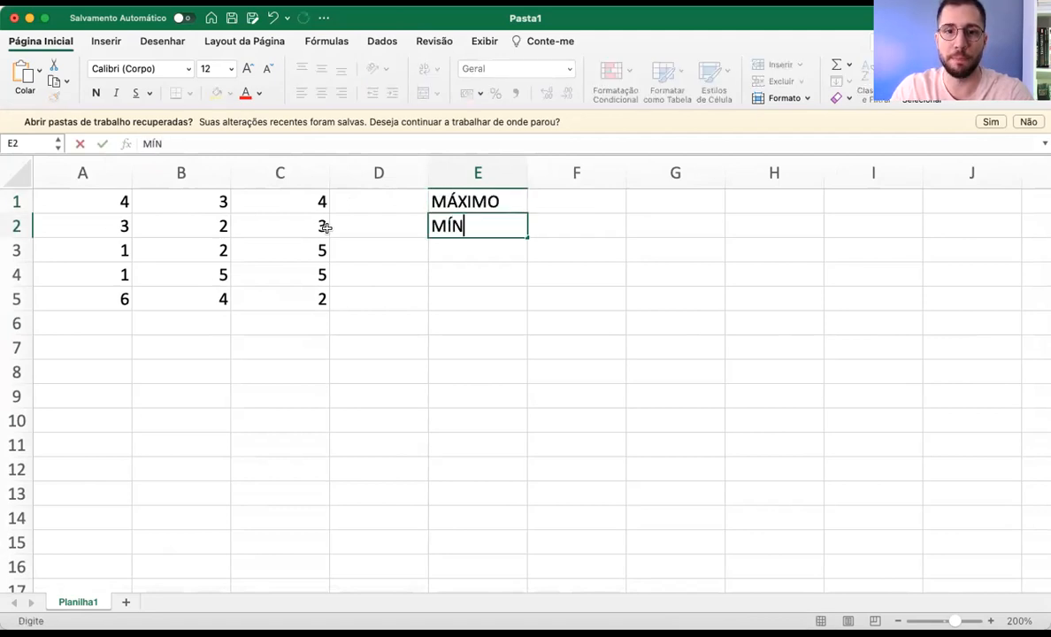
key(Return)
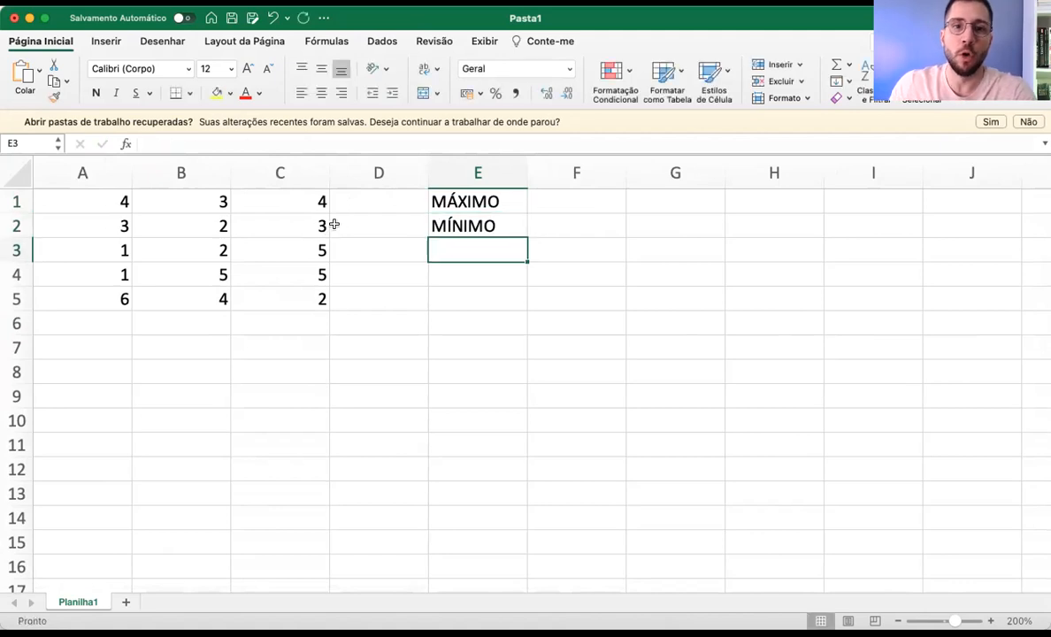
Extend the E1 label to "MÁXIMO -> APRESENTAR O MAIOR VALOR DO INTERVALO" and copy the cell
drag(442, 198, 475, 216)
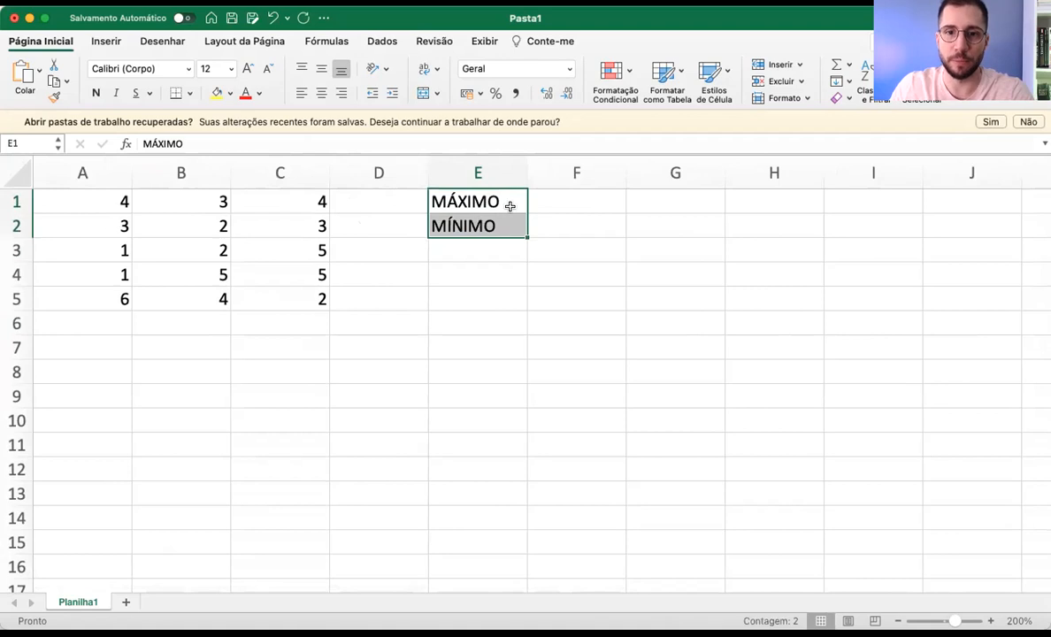
click(507, 202)
double_click(508, 202)
text(->)
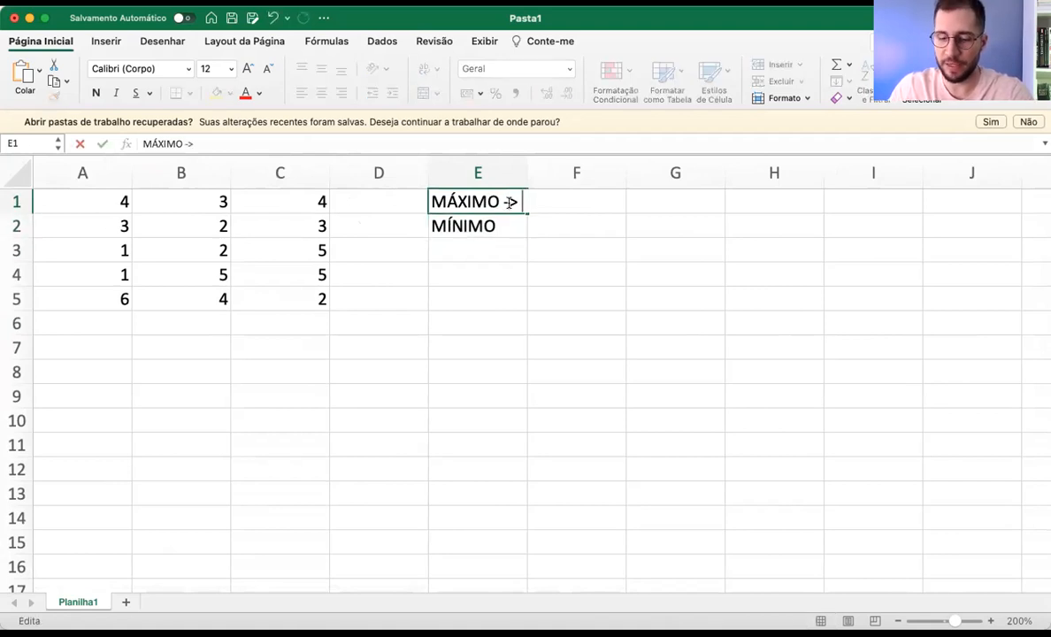
text( APRESENT)
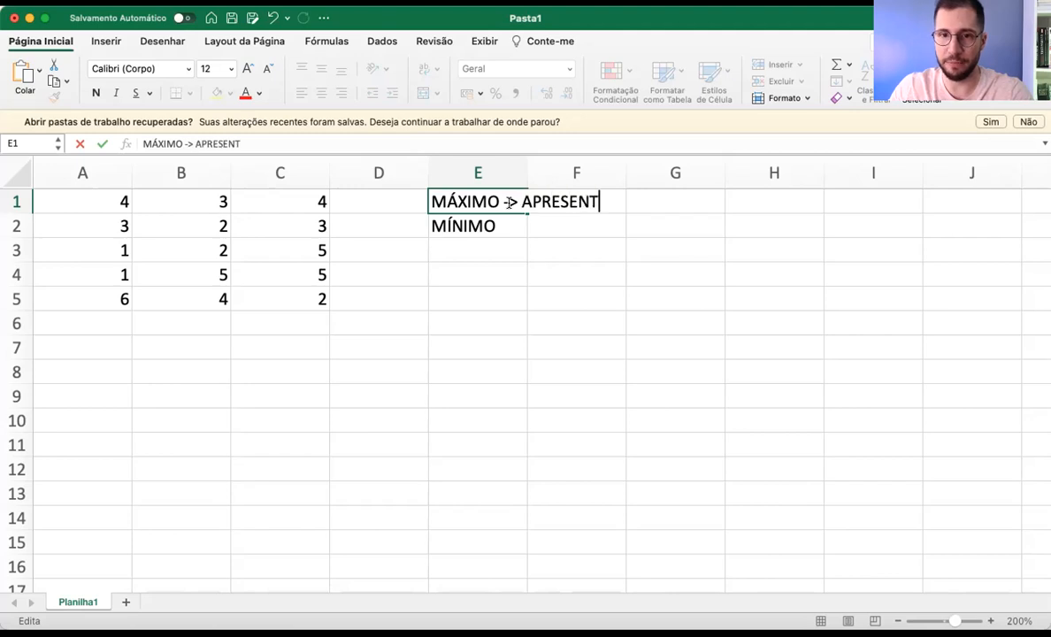
text(AR O MAIOR VALOR D)
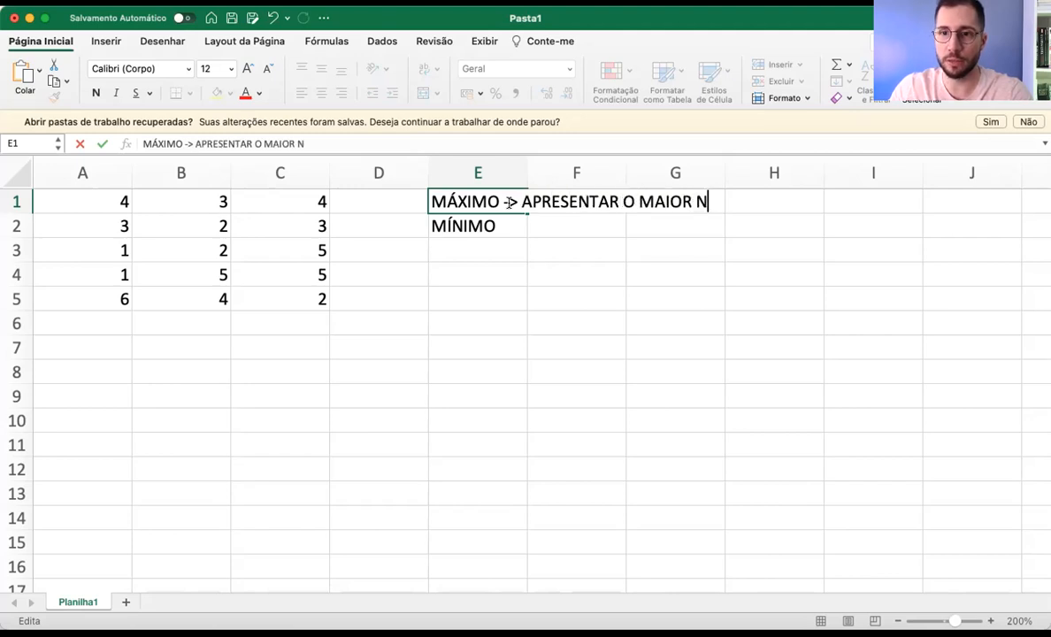
text(O INTERVALO)
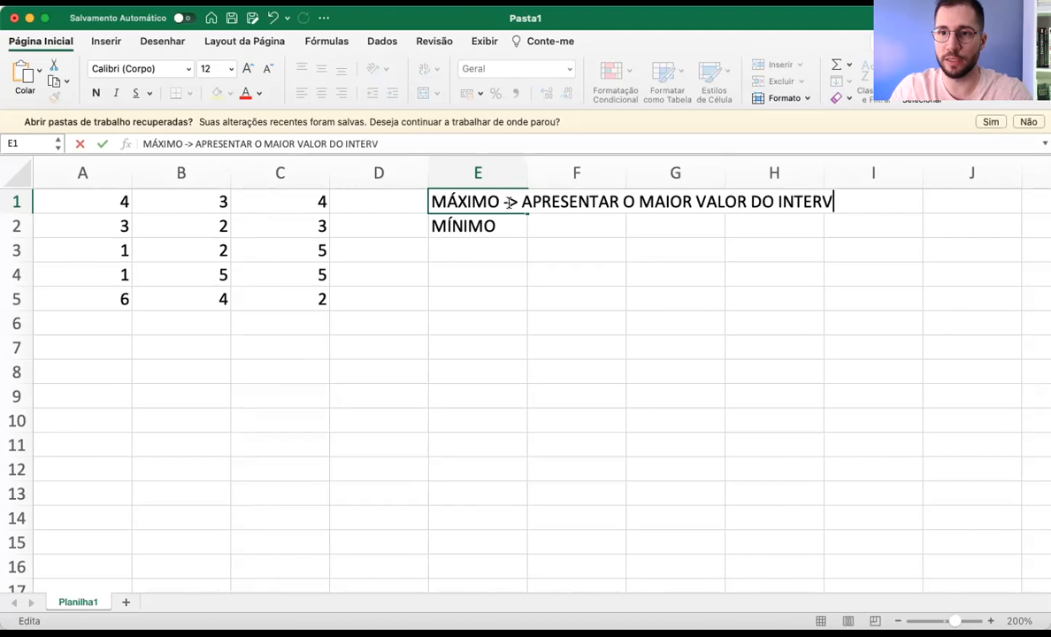
click(531, 241)
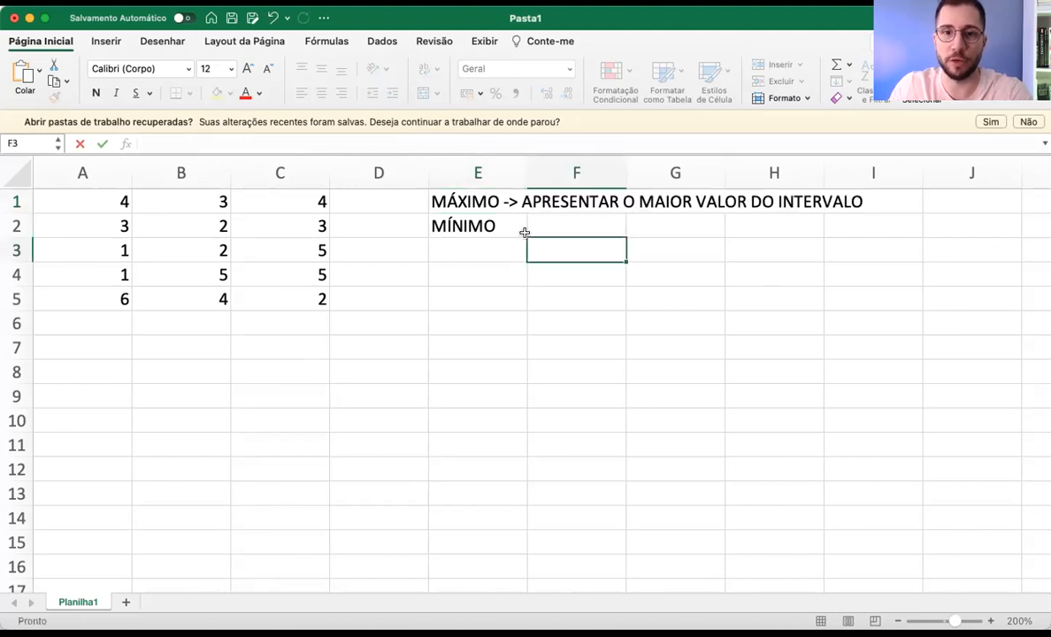
click(483, 203)
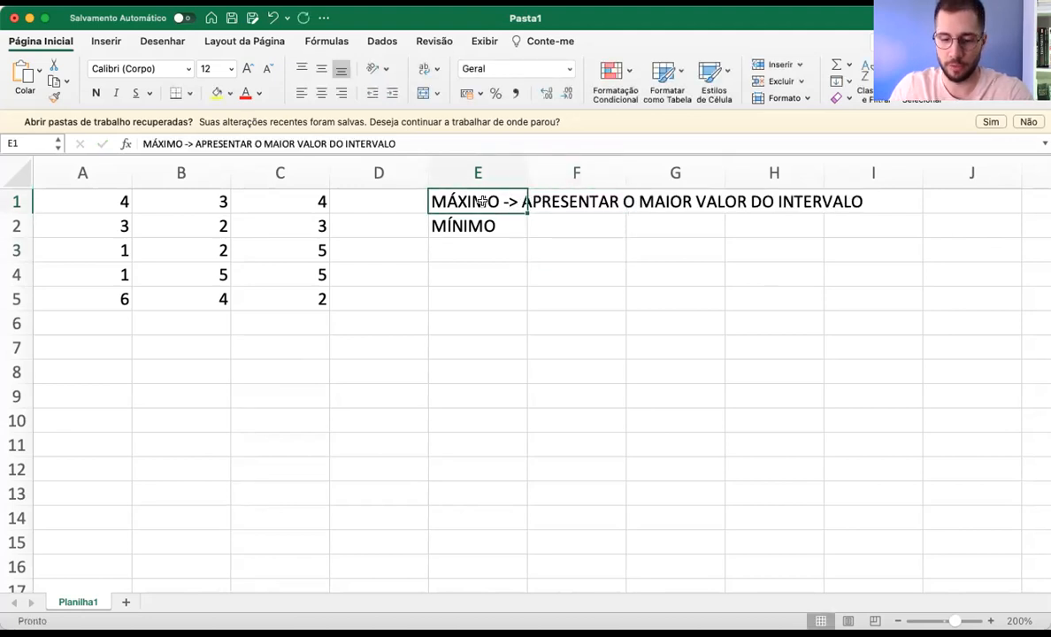
key(super+c)
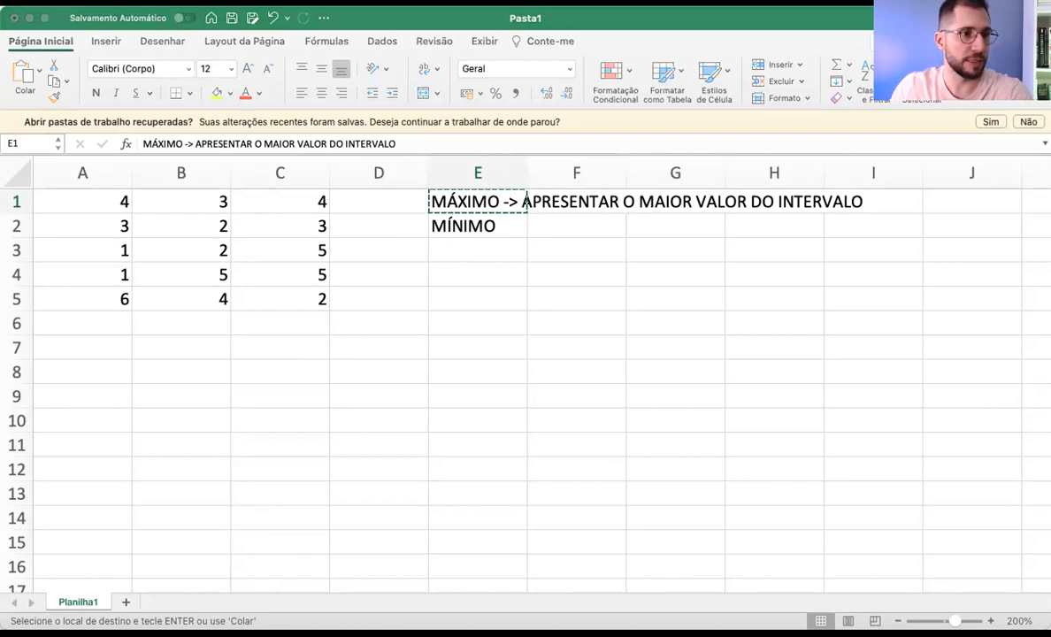
Extend the E2 label to "MÍNIMO -> APRESENTAR O MENOR VALOR DO INTERVALO" and copy the cell
click(483, 224)
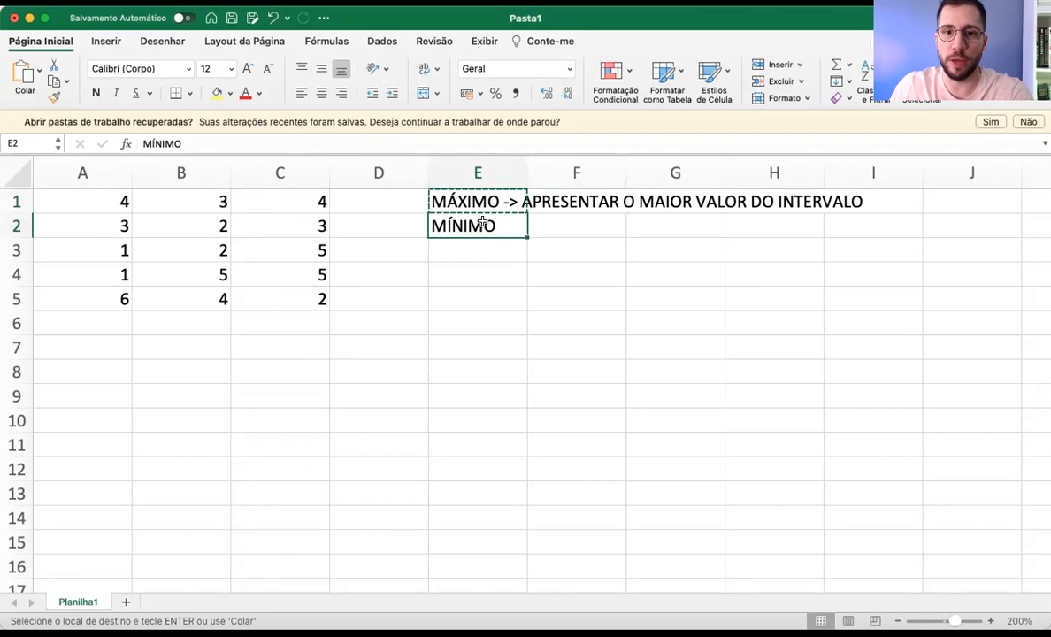
double_click(498, 225)
text(-> APRESENTAR )
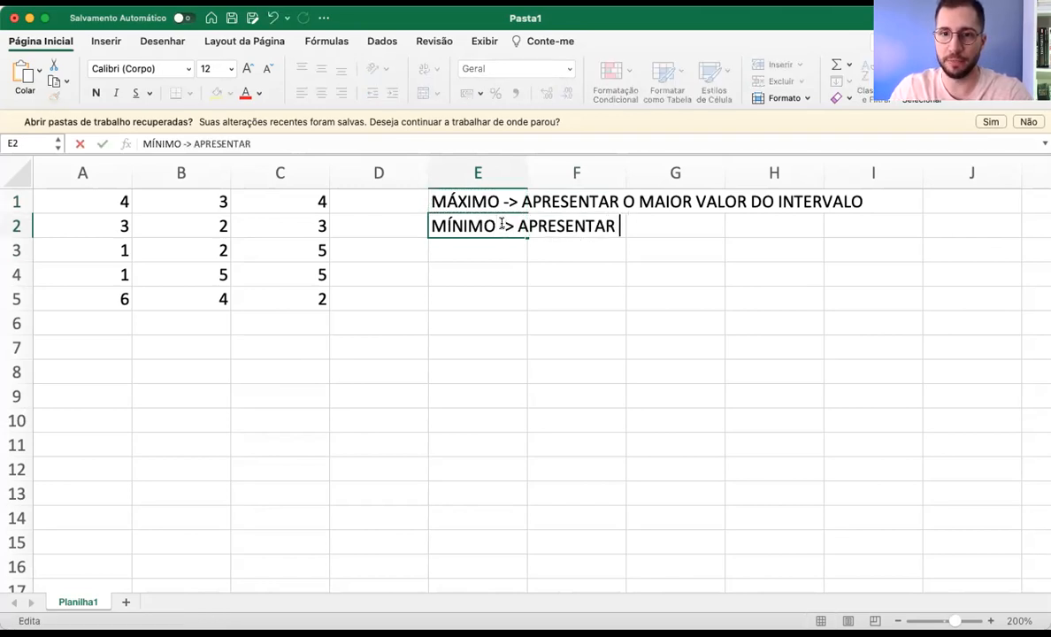
text(O MENOR VALOR DO)
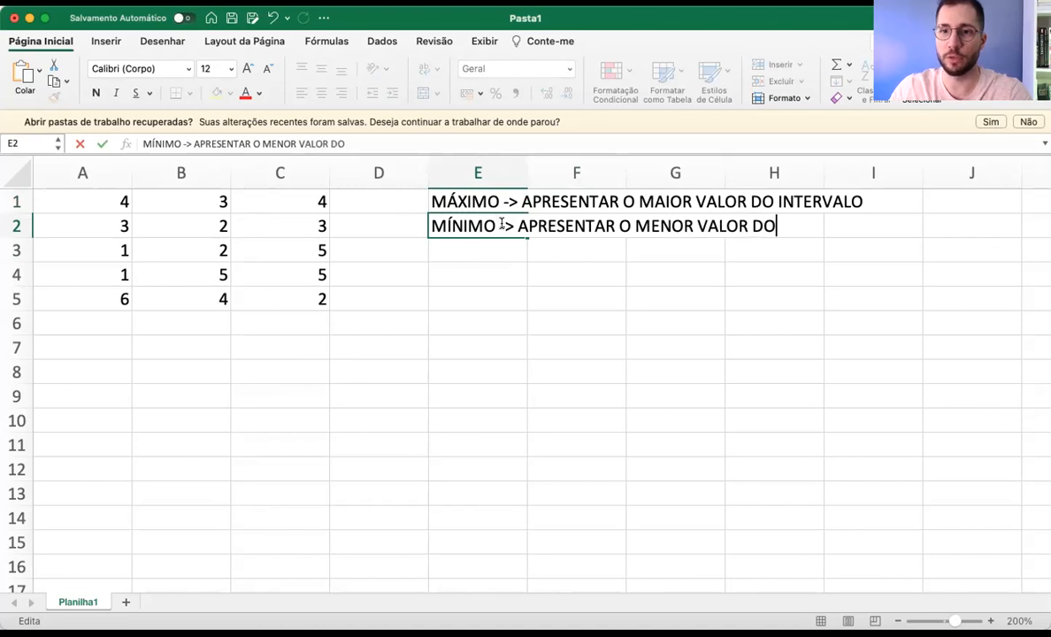
text( INTERVALO)
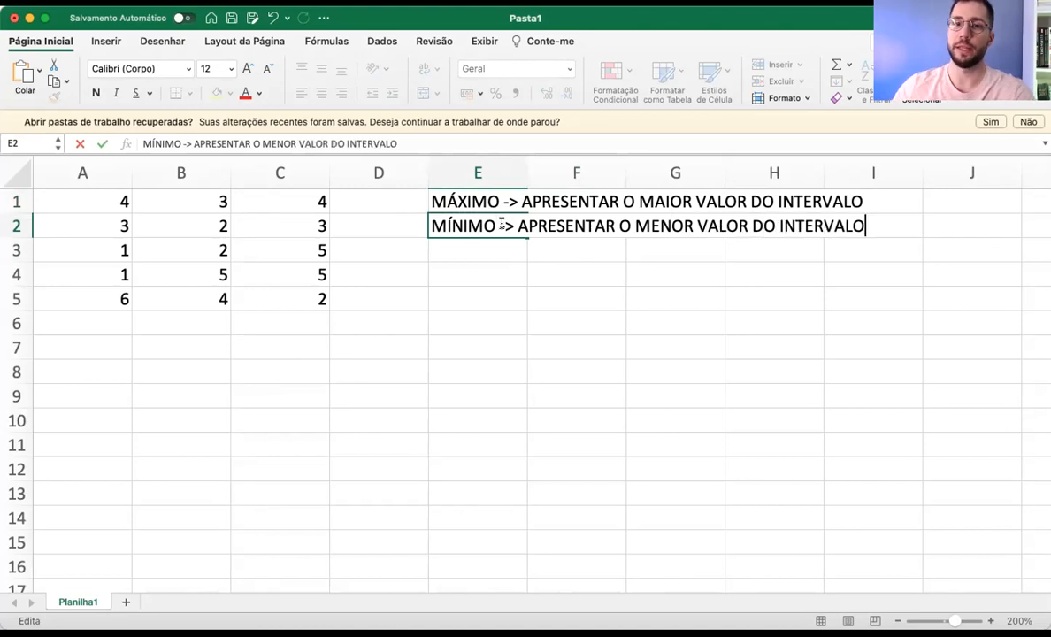
key(Return)
key(Up)
key(super+c)
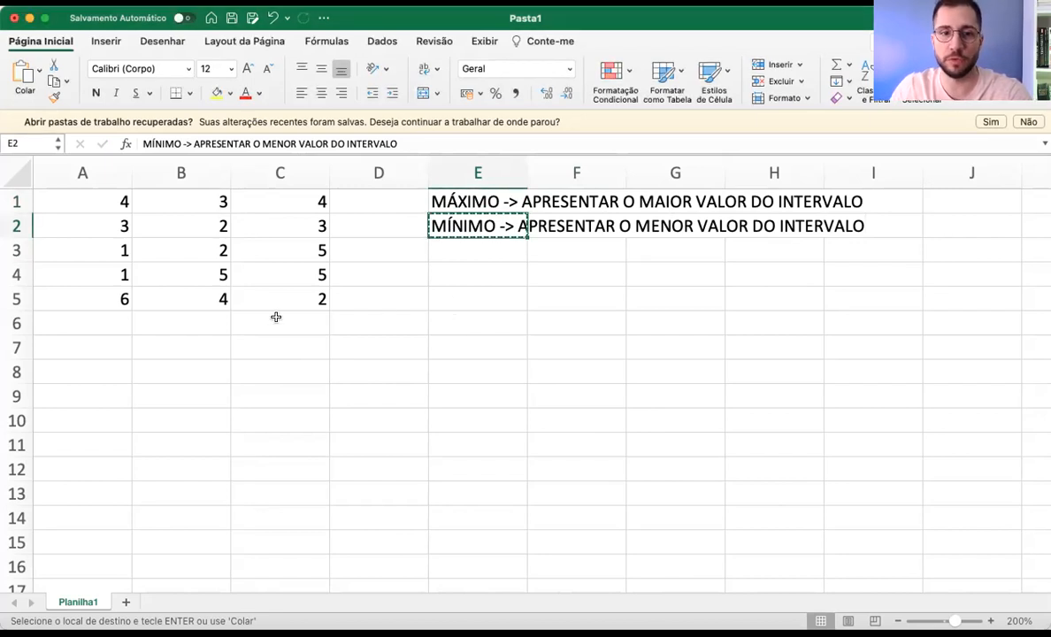
Enter the formula =MÁXIMO(A1:B4) in cell A7
click(114, 345)
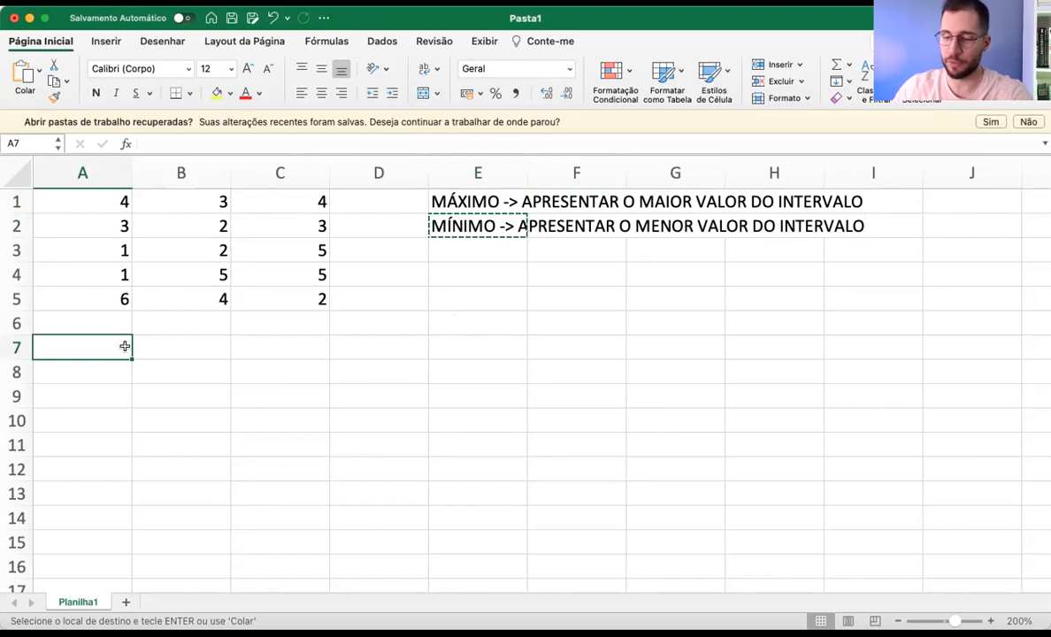
text(=)
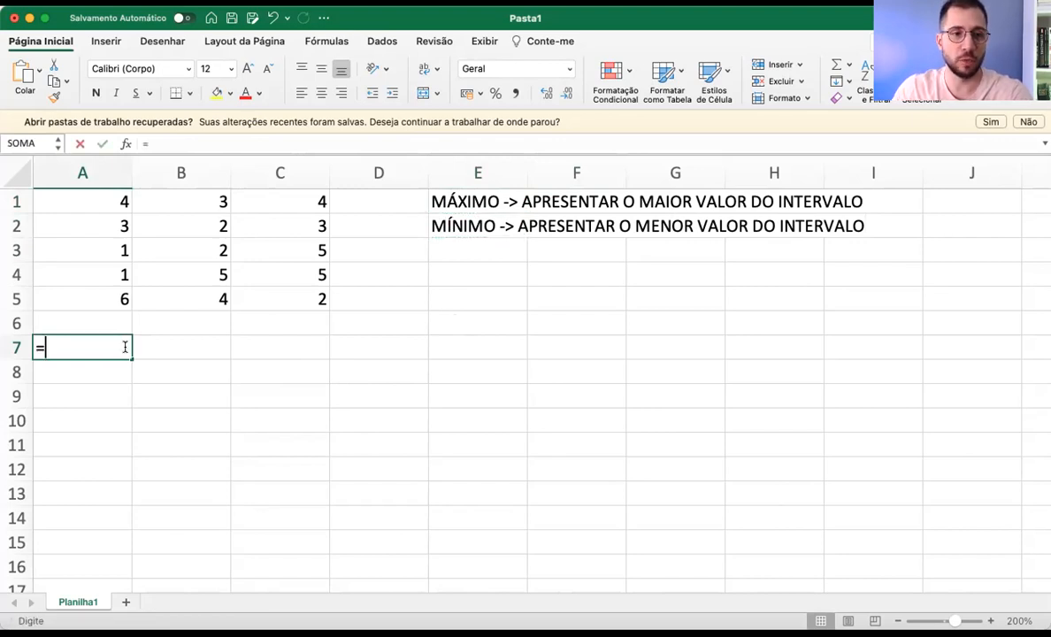
text(MÁXI)
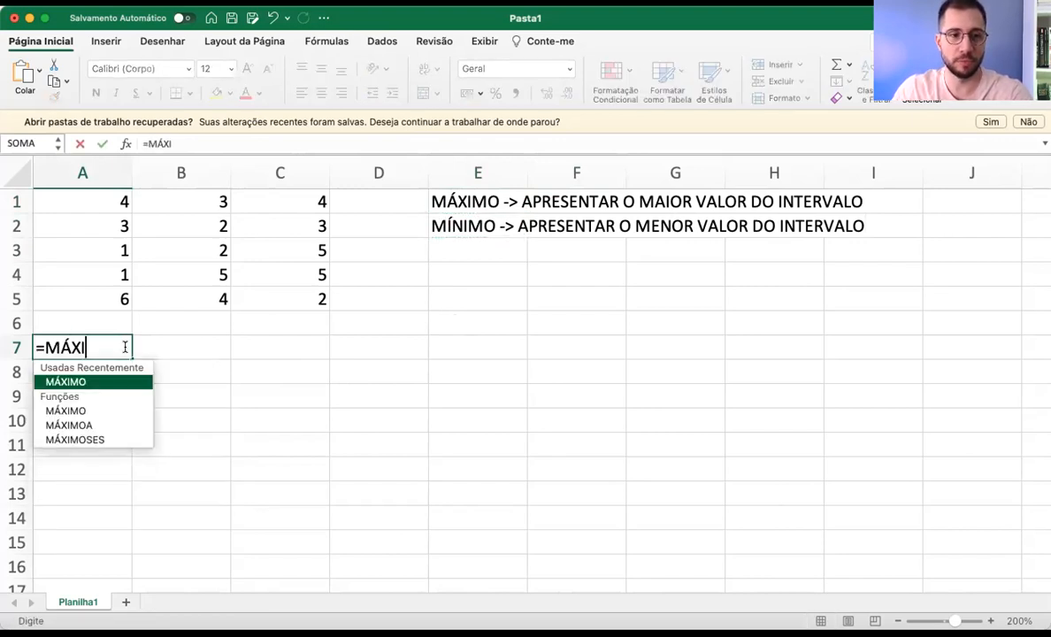
text(MO()
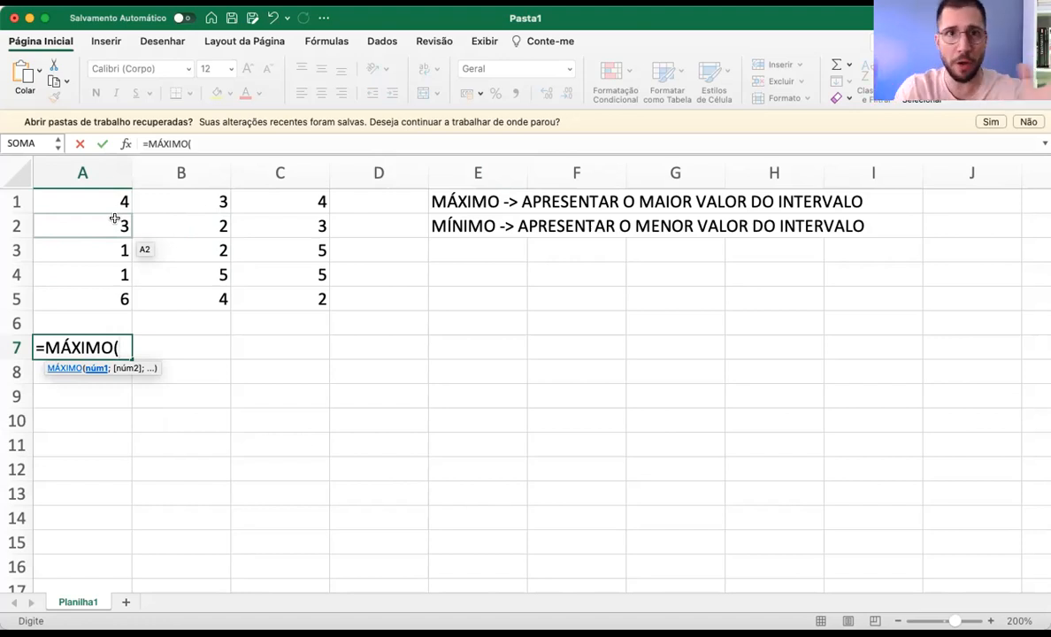
drag(107, 202, 186, 281)
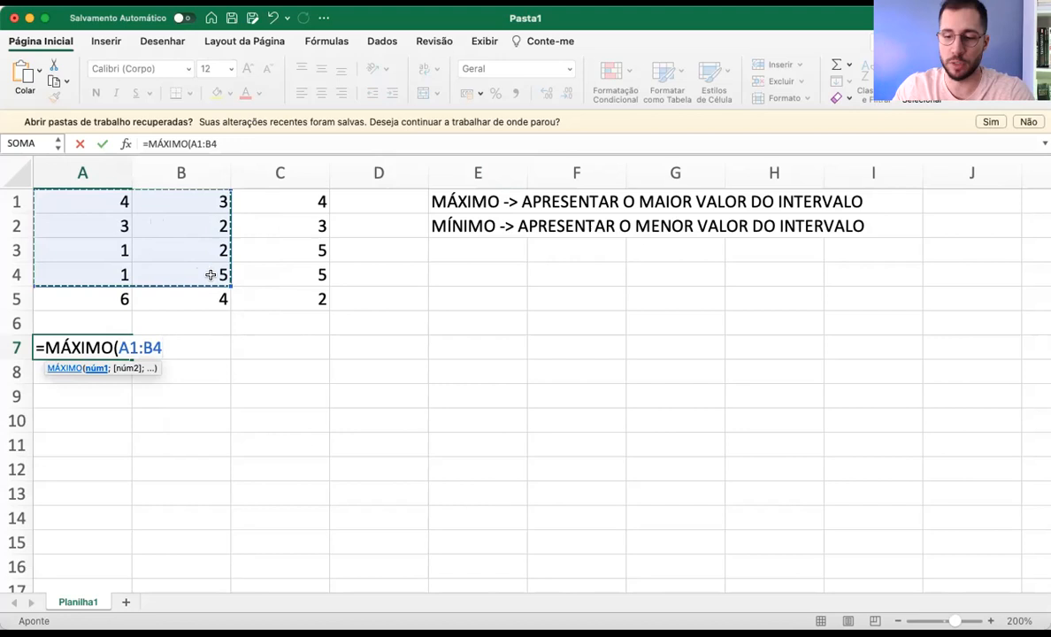
text())
key(Return)
Complete the MÁXIMO formula in A7 with the range A1:B4 and reopen the cell to check it
click(113, 345)
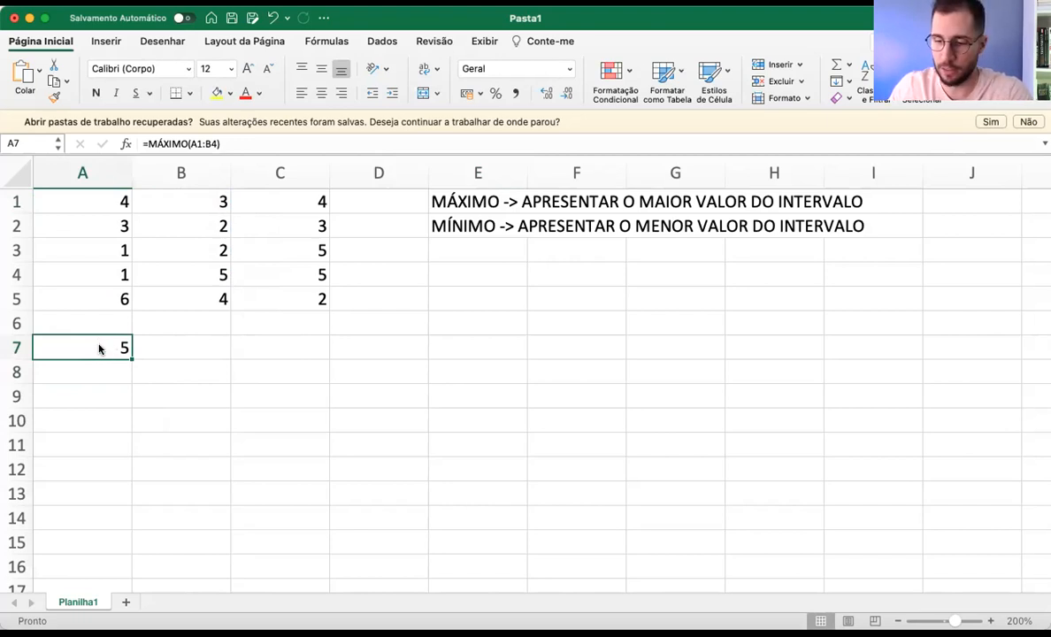
key(Return)
double_click(100, 349)
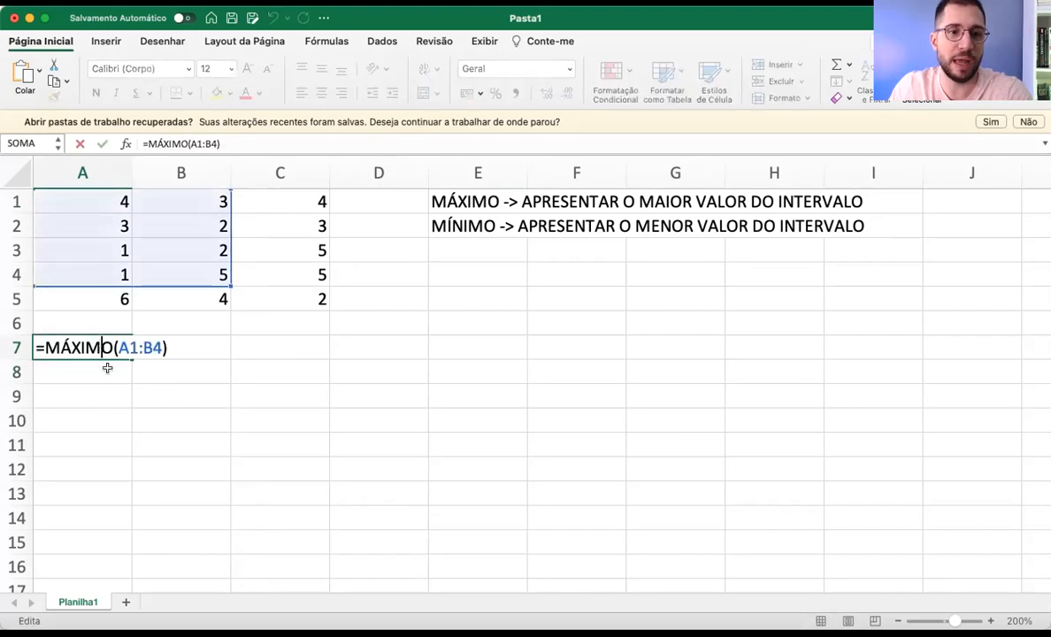
key(Return)
click(95, 343)
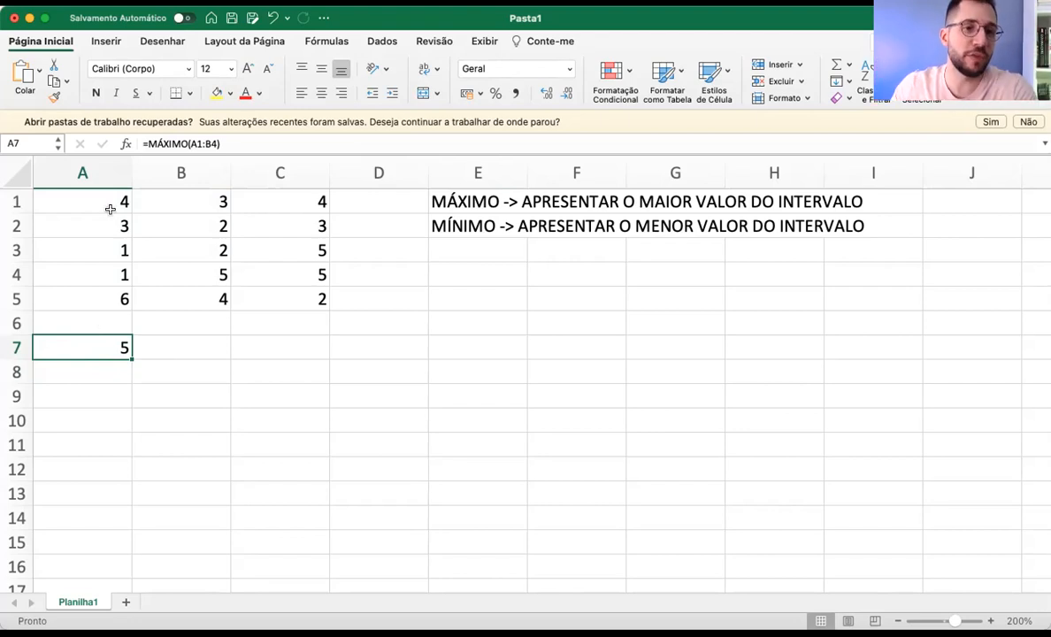
Set cell A3 to 5 and check the MÁXIMO result in A7 against cells A3 and B4
click(115, 249)
text(5)
click(121, 278)
click(74, 348)
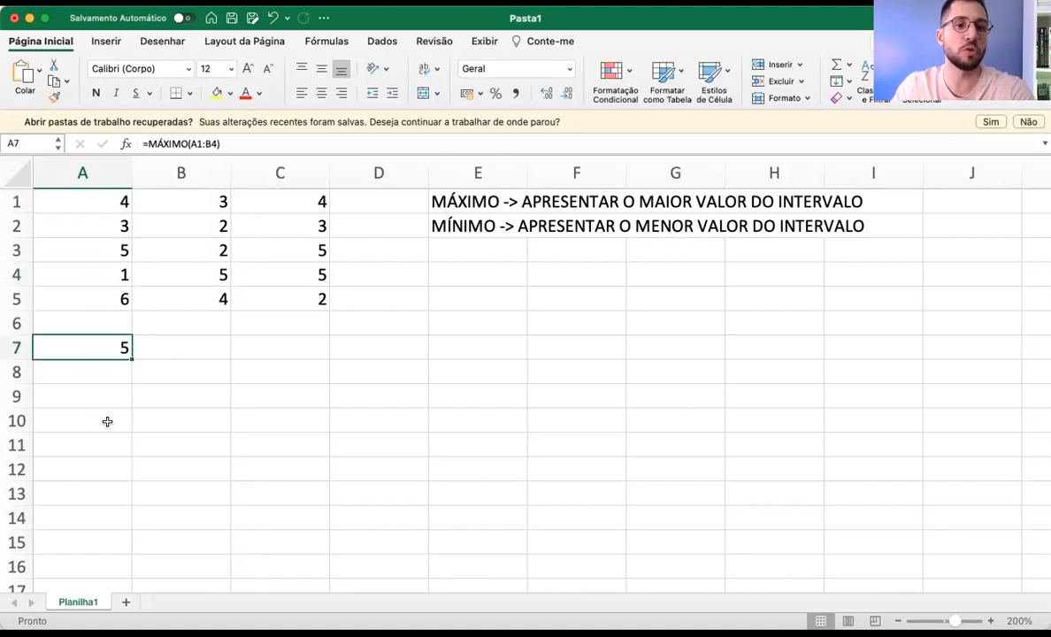
click(105, 241)
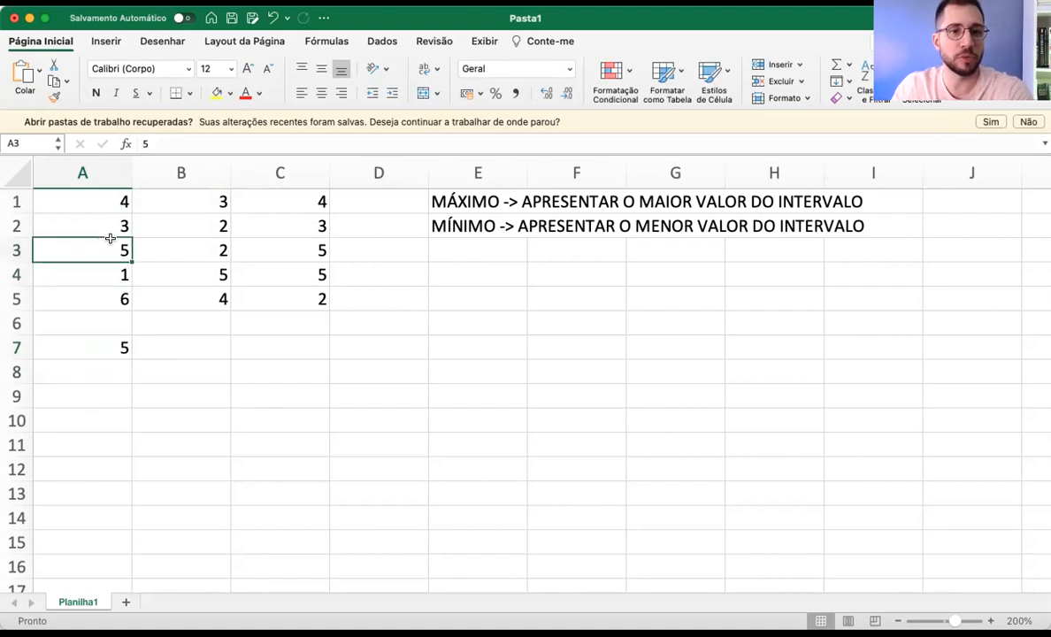
click(185, 276)
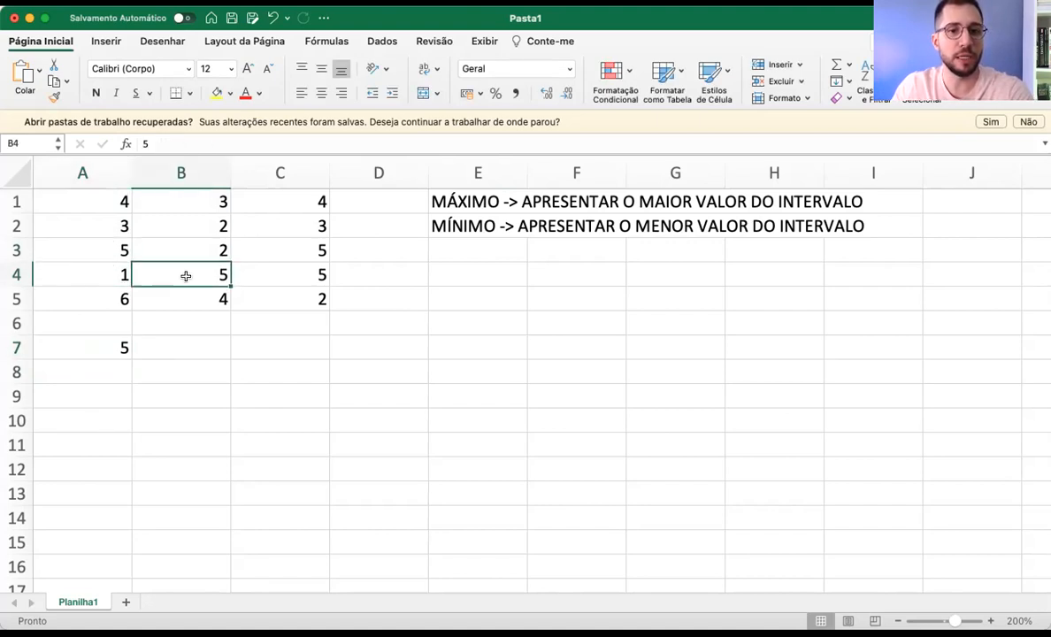
click(100, 343)
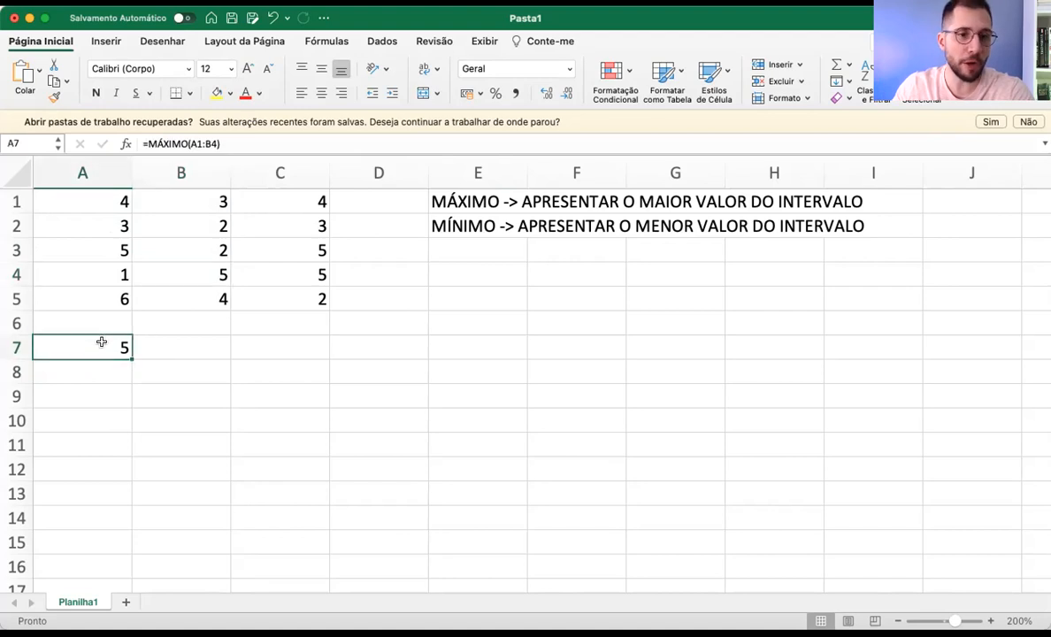
Set cell A3 to 10 and check the A1:B4 range in the A7 formula
click(94, 246)
text(10)
key(Return)
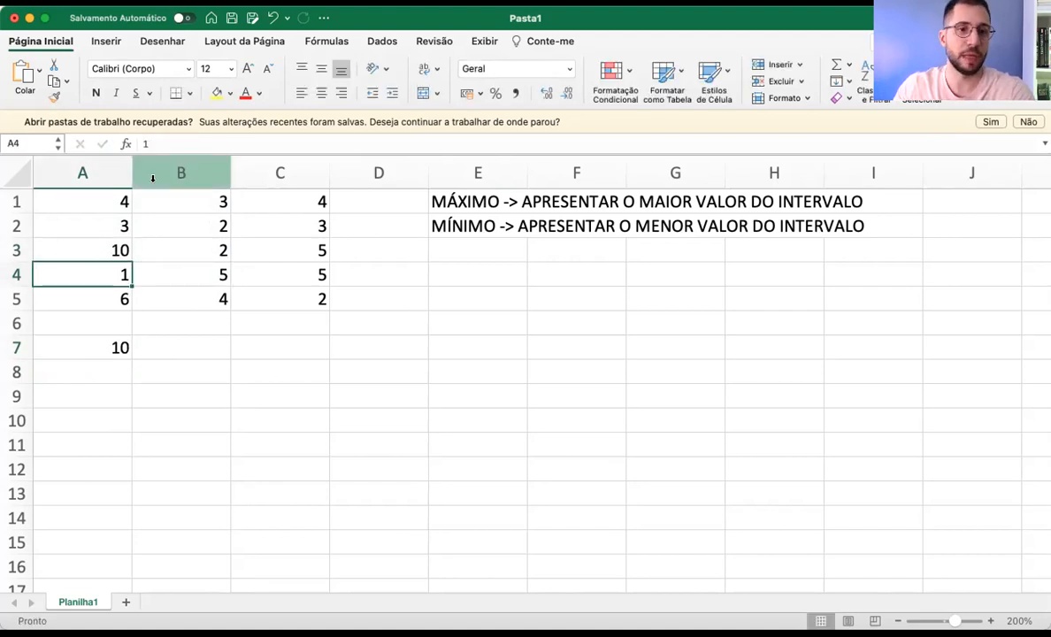
click(112, 345)
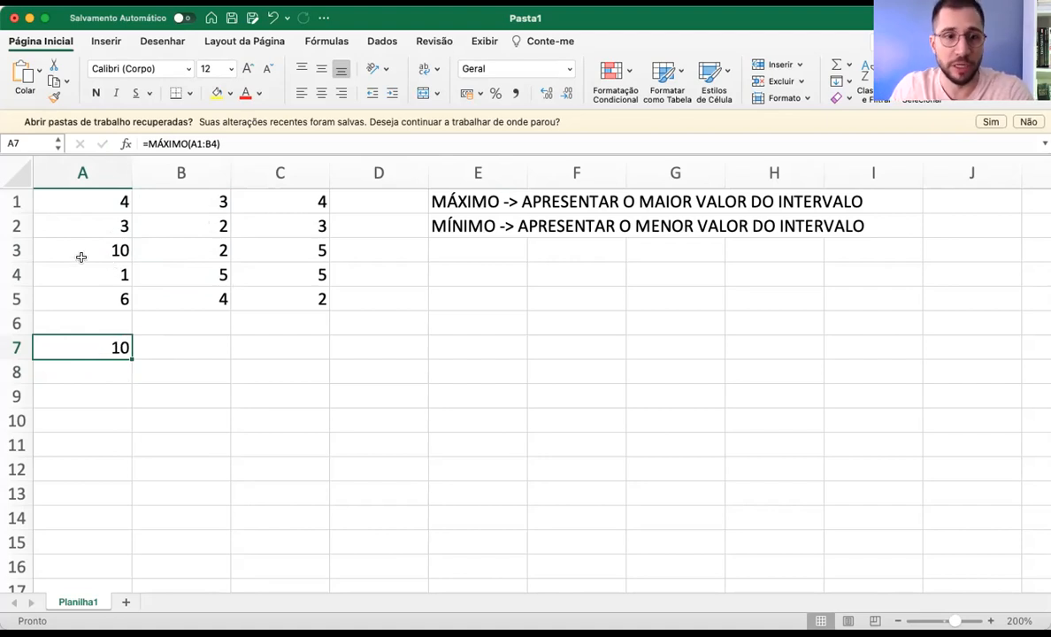
drag(189, 143, 222, 142)
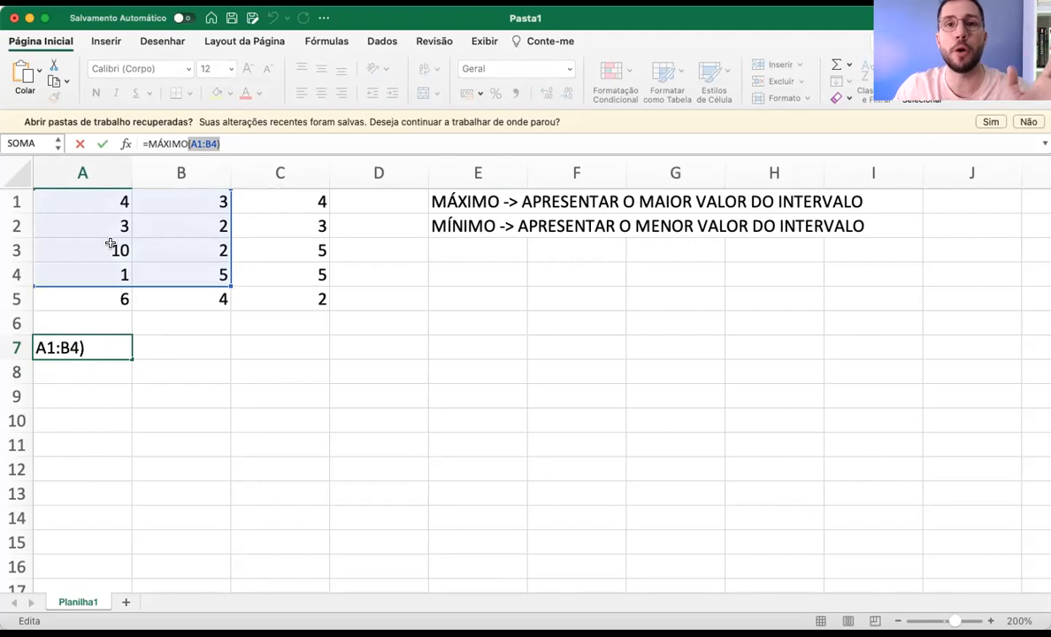
key(Return)
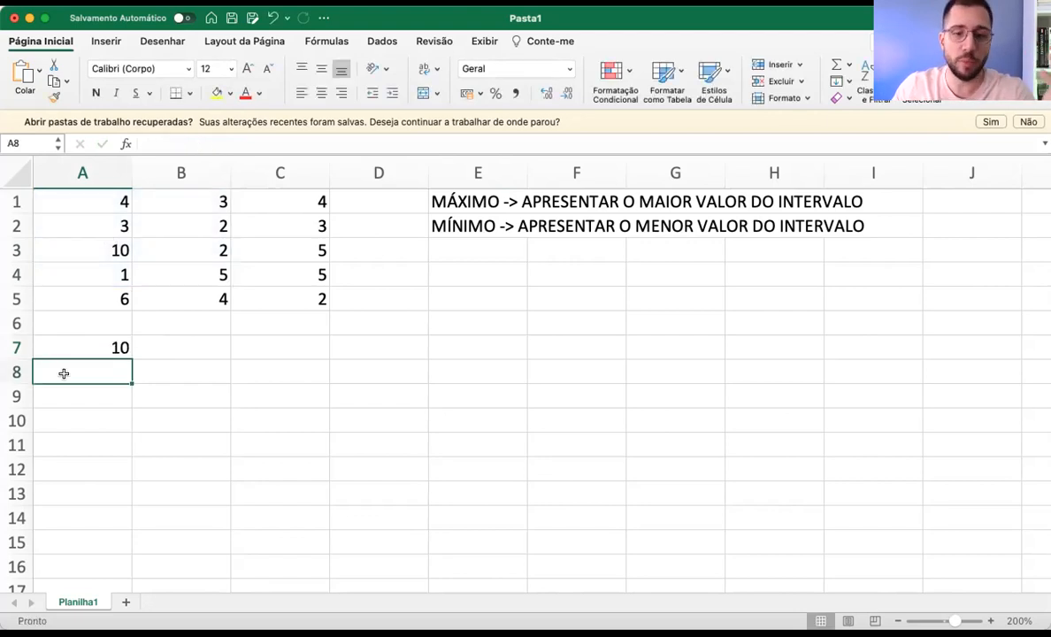
Enter the formula =MÍNIMO(A1:B4) in cell A8
text(=MÍMNIMO)
key(BackSpace)
key(BackSpace)
key(BackSpace)
key(BackSpace)
key(BackSpace)
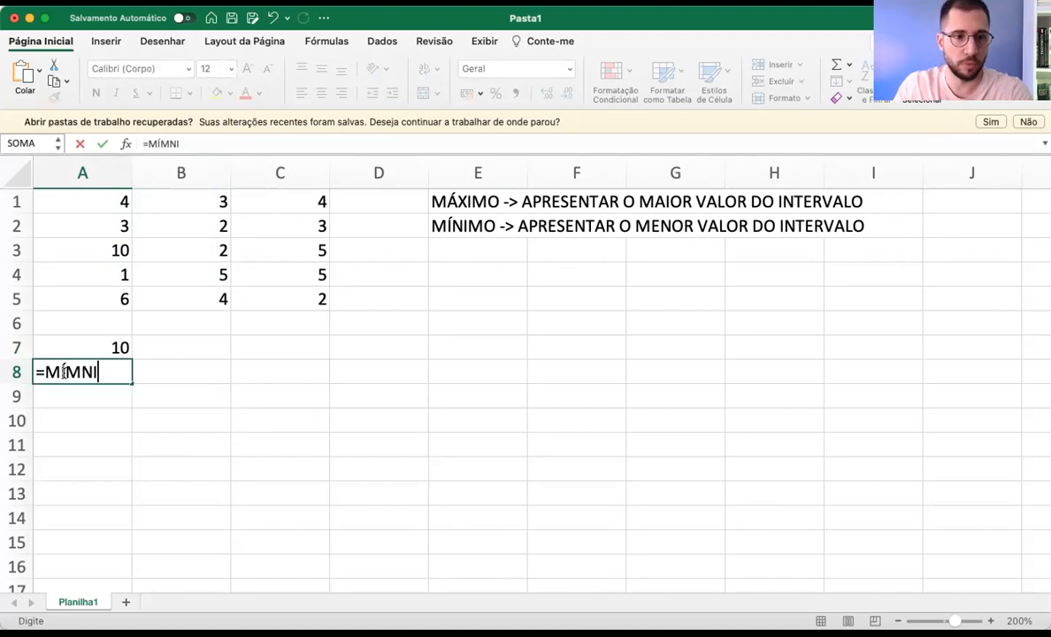
text(NIMO()
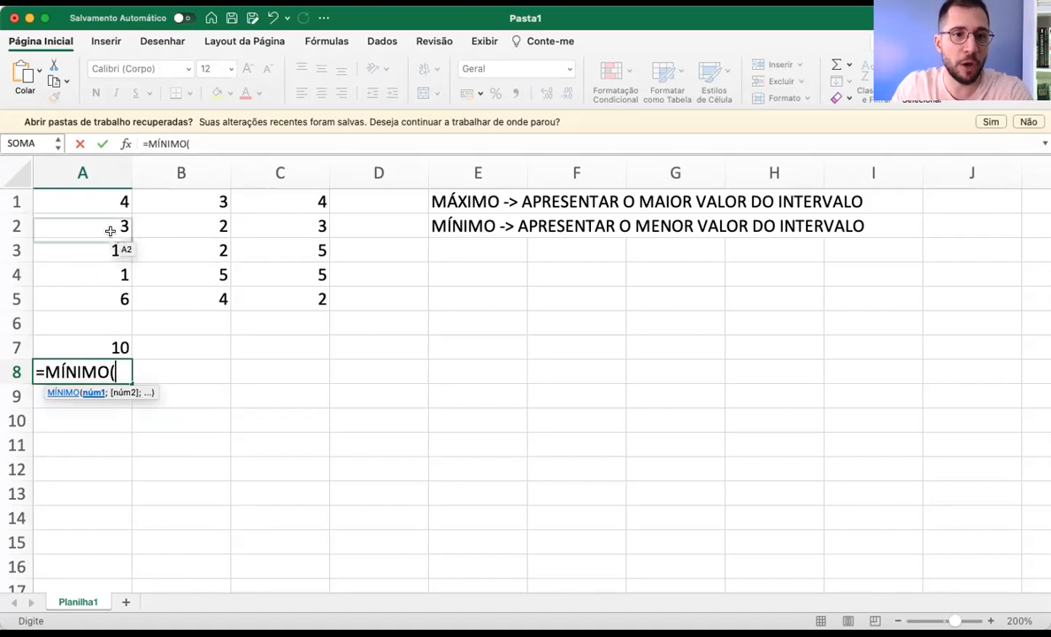
drag(98, 201, 191, 268)
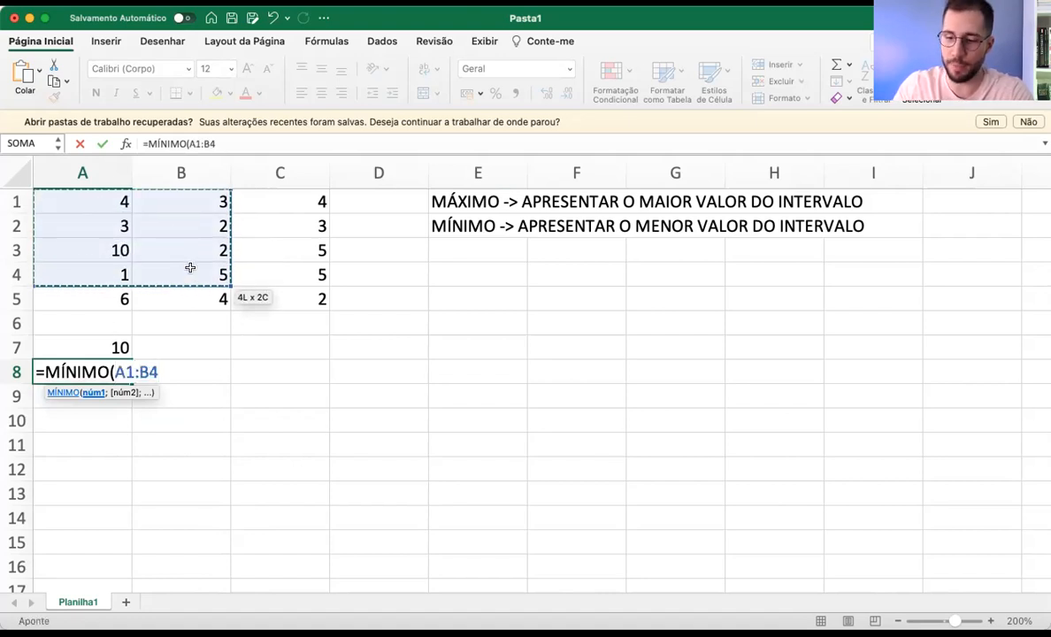
text())
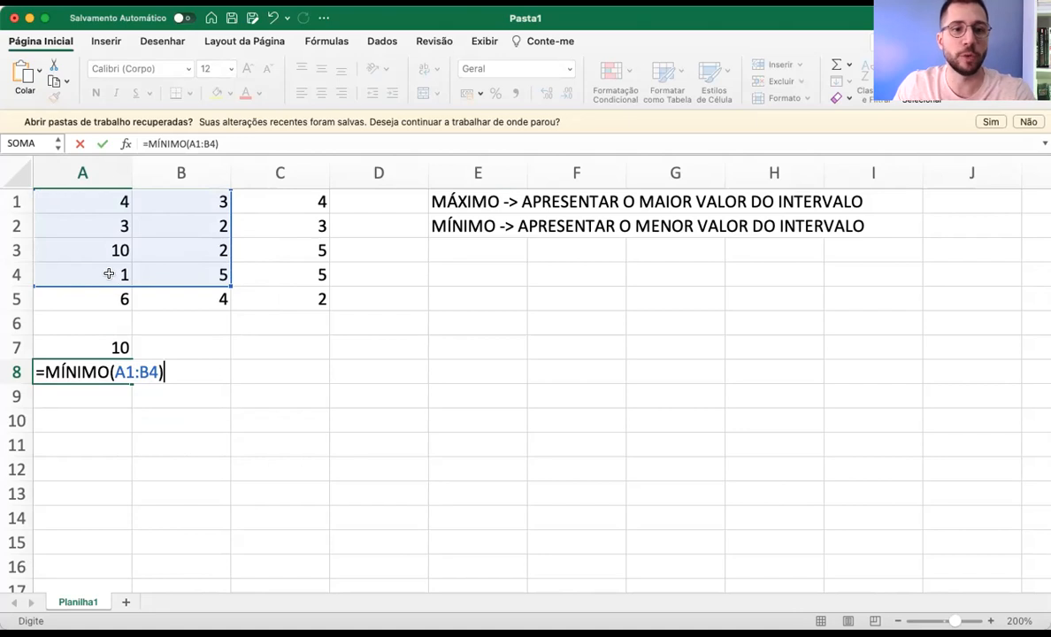
key(Return)
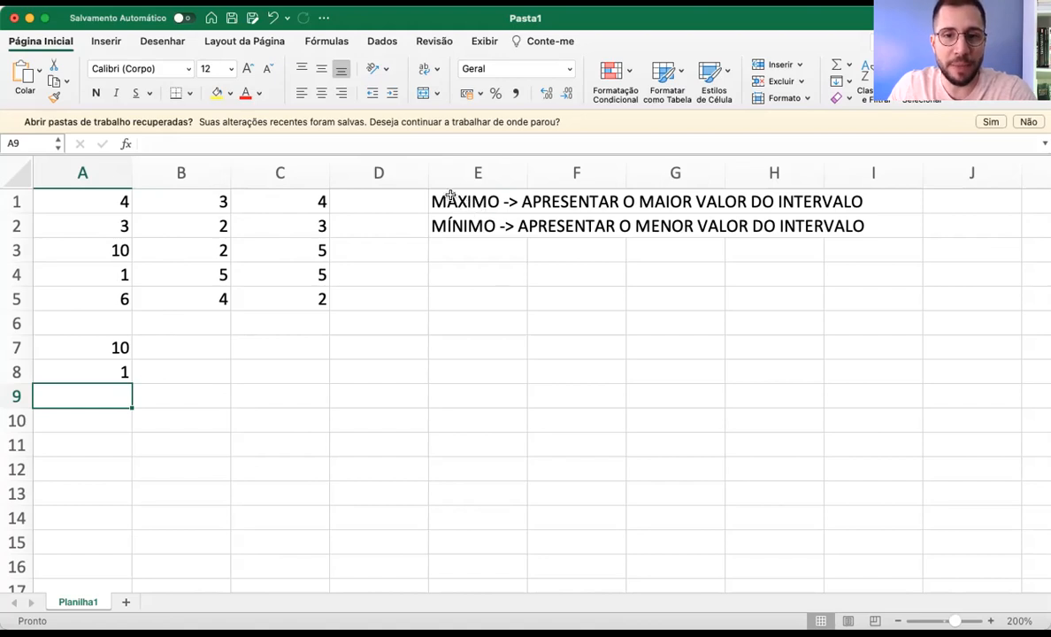
Review the results in A7:A8, the function descriptions in E1:E2 and the parts of the MÁXIMO formula in A7
drag(84, 347, 87, 390)
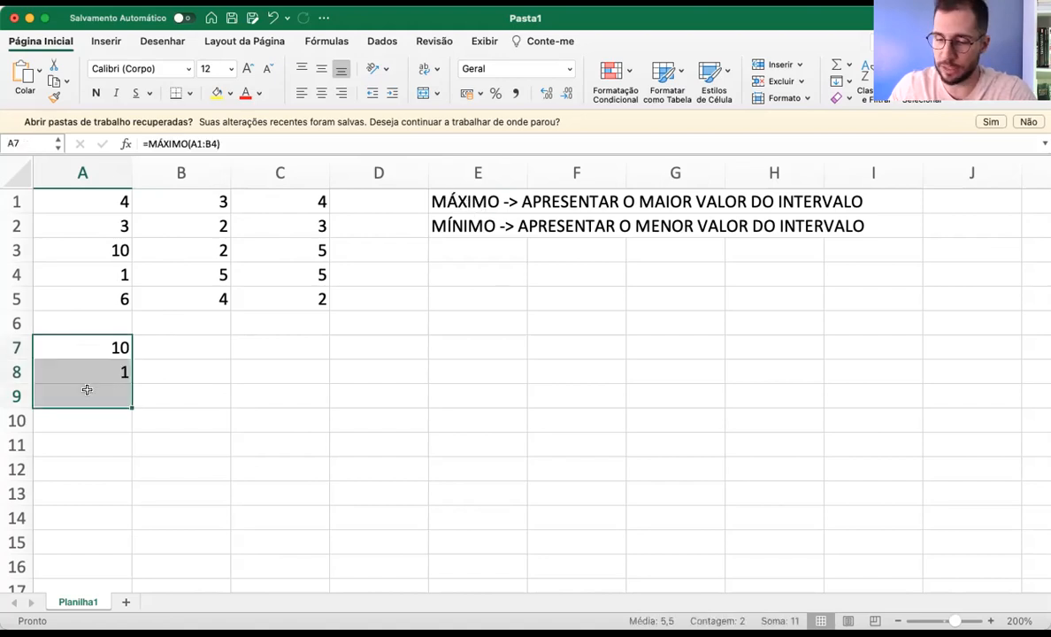
click(85, 392)
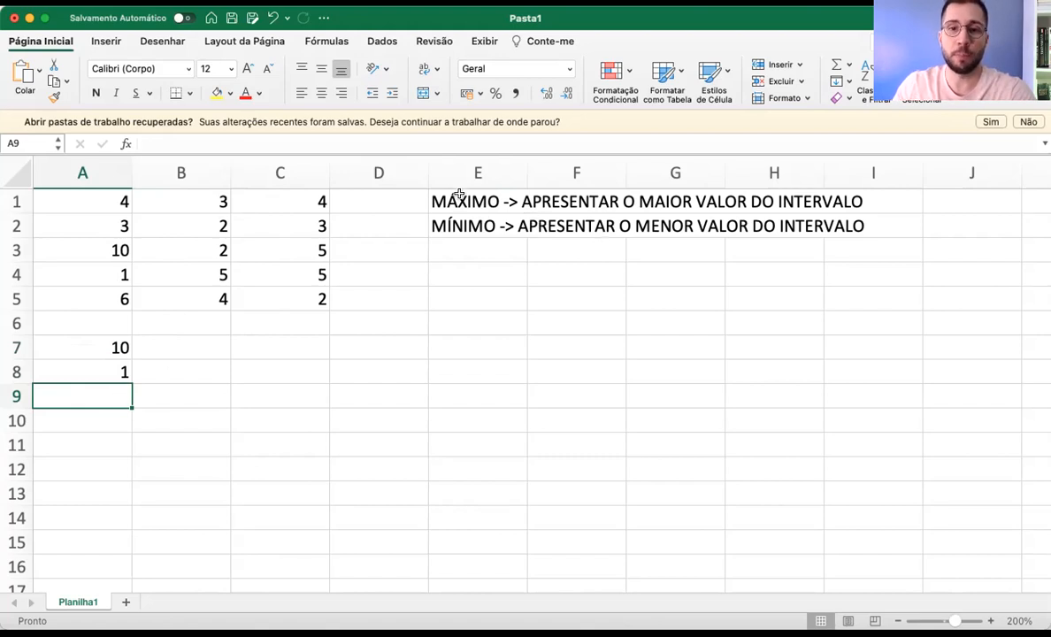
drag(449, 202, 459, 225)
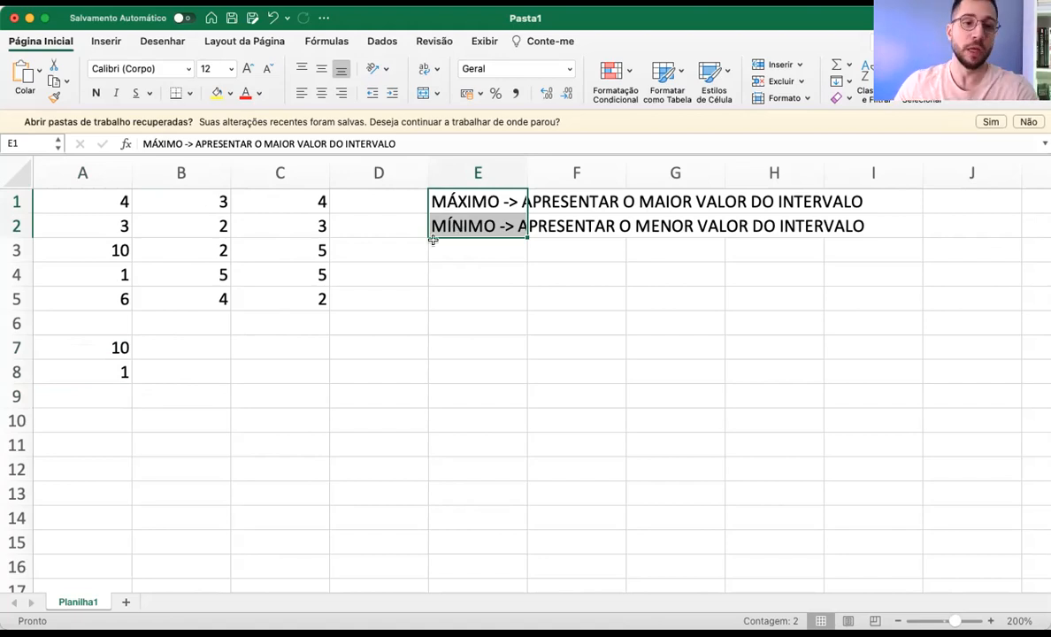
click(97, 344)
double_click(97, 344)
click(93, 388)
double_click(72, 347)
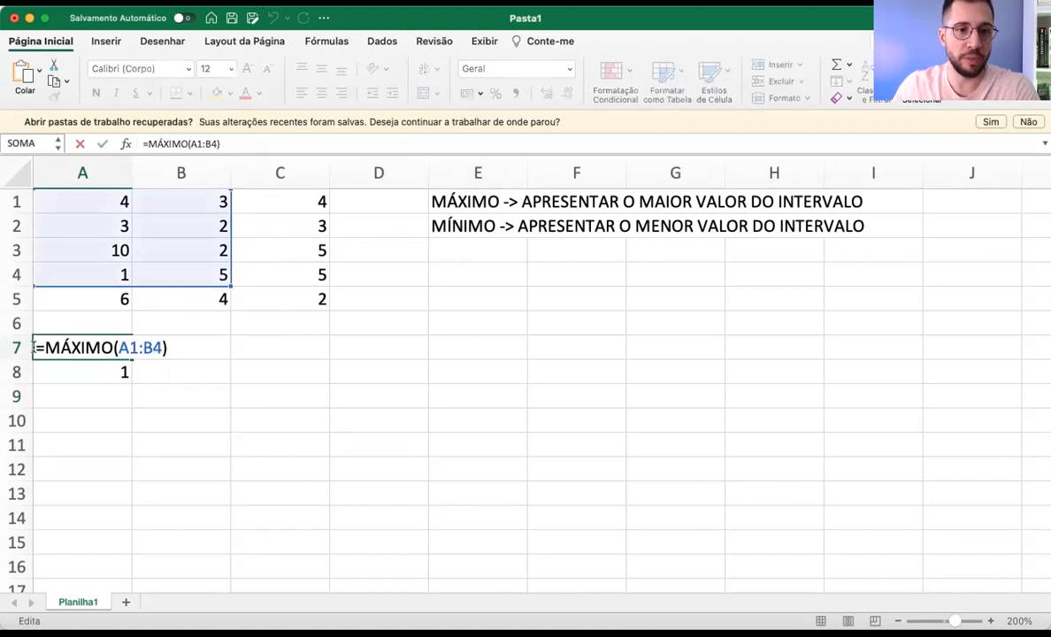
click(35, 347)
click(60, 347)
drag(50, 347, 163, 344)
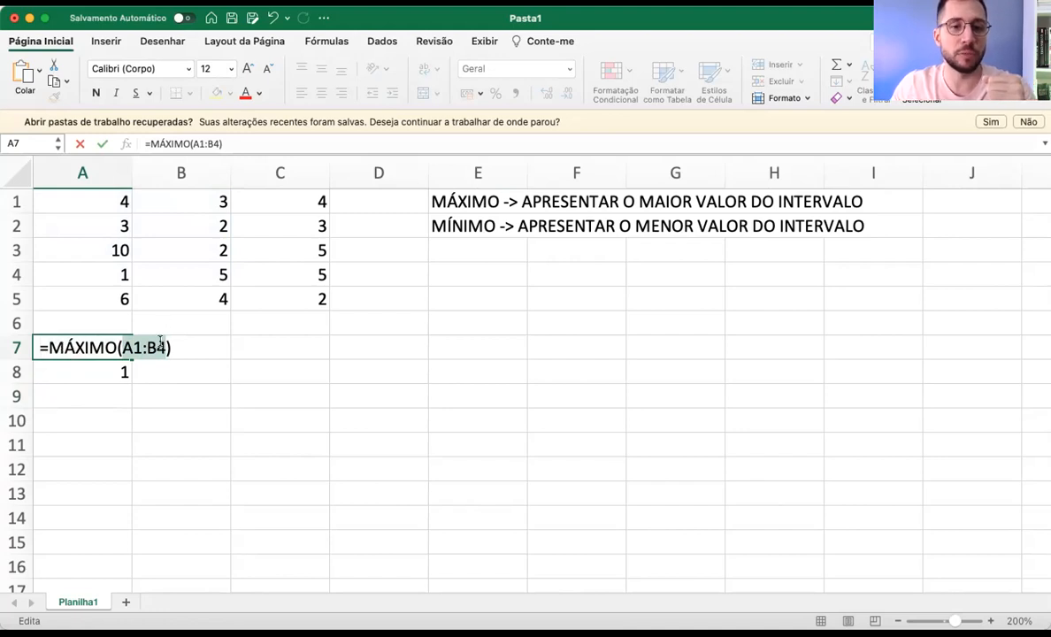
click(122, 345)
drag(121, 345, 164, 349)
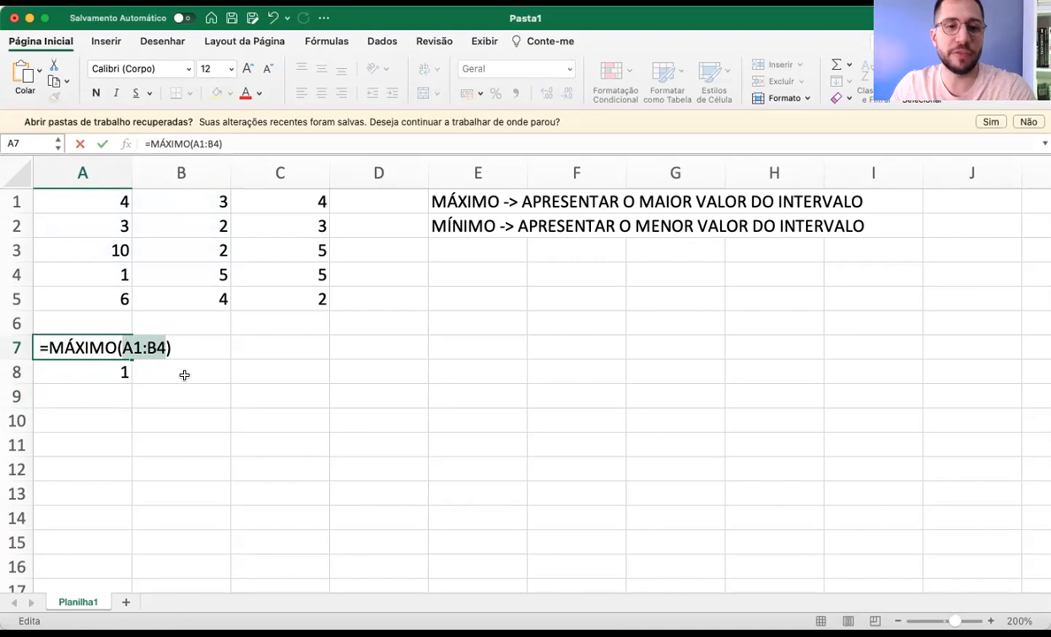
click(121, 346)
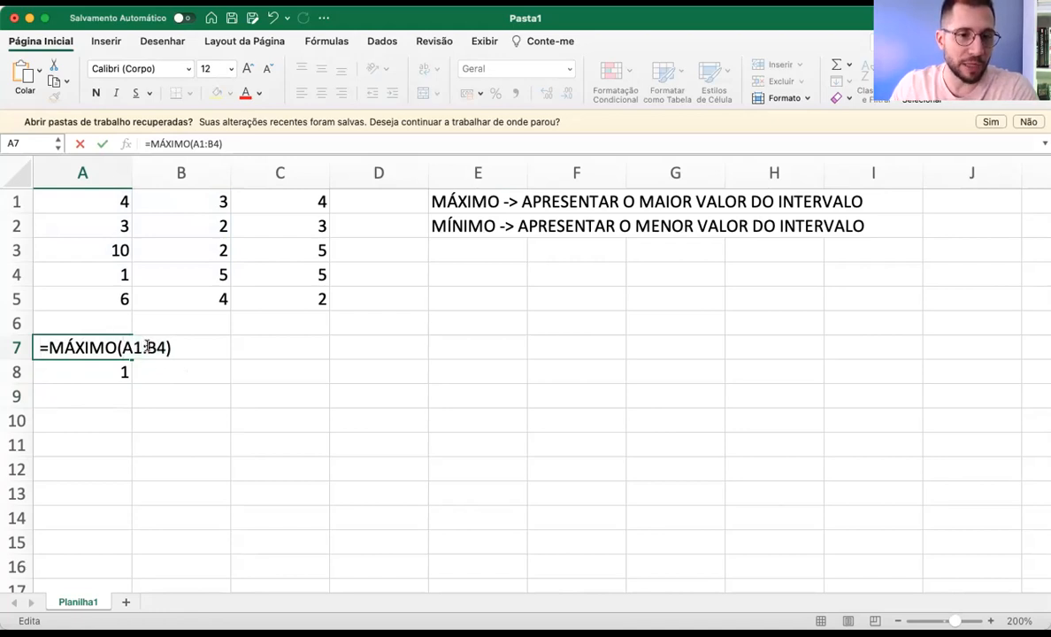
Replace the colon with a semicolon in the A7 formula, making it =MÁXIMO(A1;B4)
click(146, 347)
key(BackSpace)
text(;)
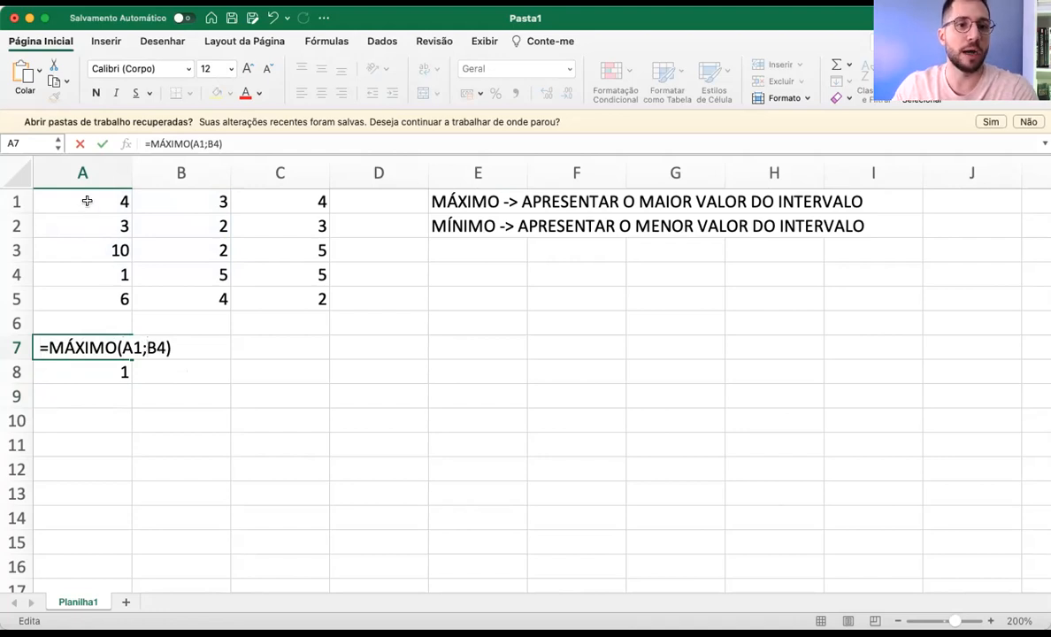
click(40, 346)
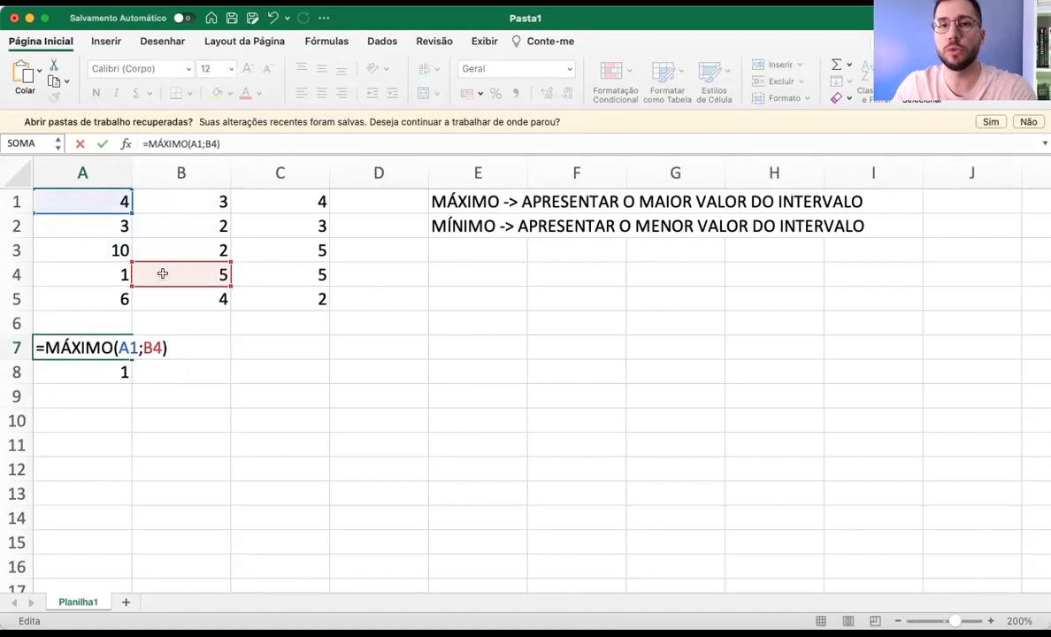
key(Return)
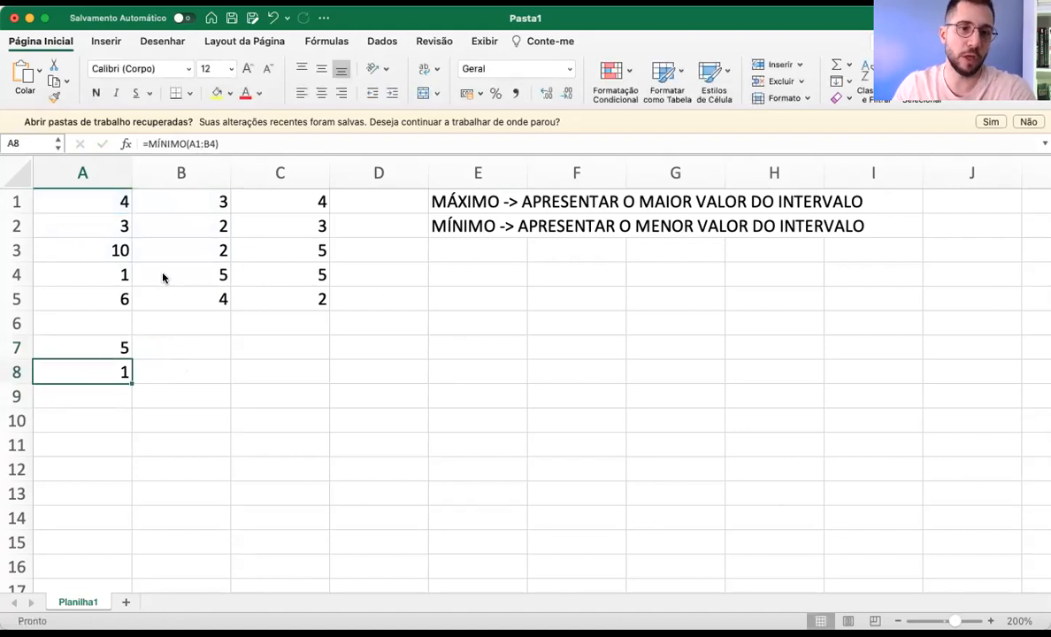
Try to change the separator in the A7 formula back to a colon, comparing A1;B4 with A1:B4
double_click(82, 345)
drag(119, 347, 166, 347)
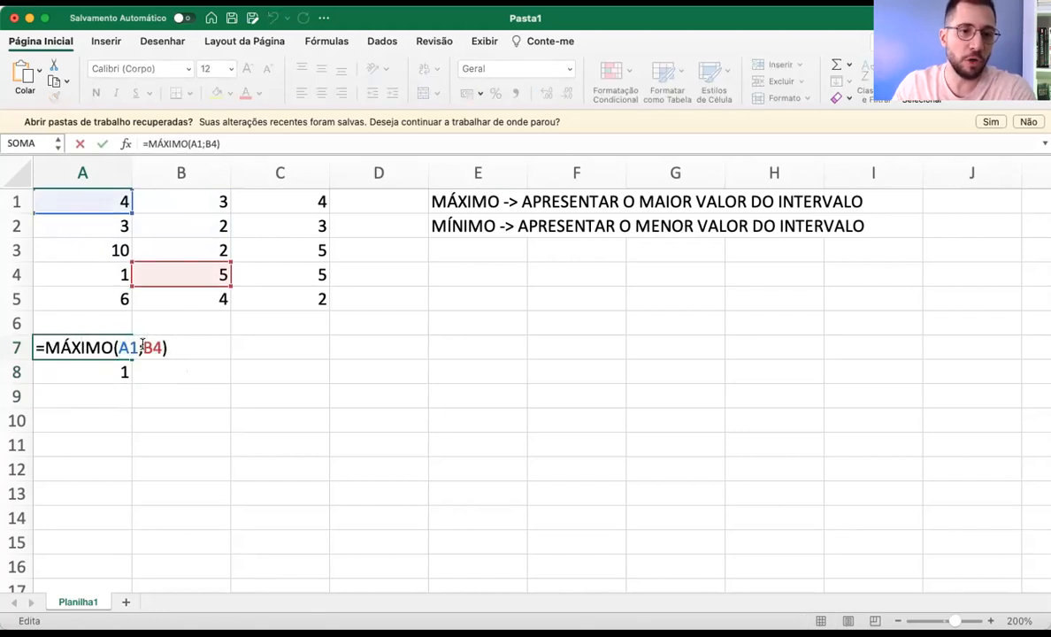
click(140, 346)
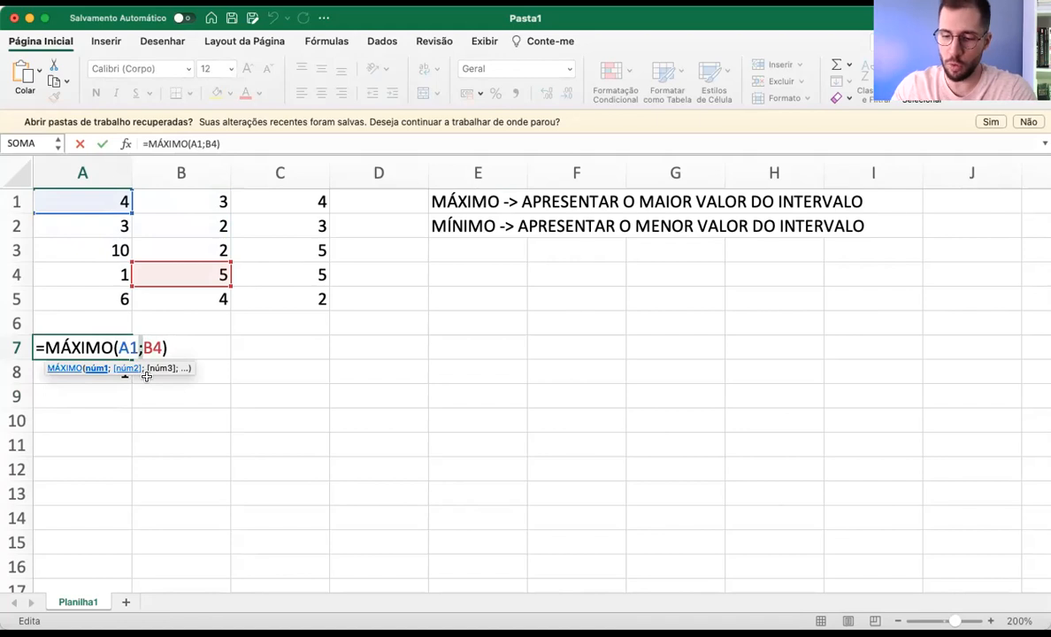
key(BackSpace)
text(:)
key(BackSpace)
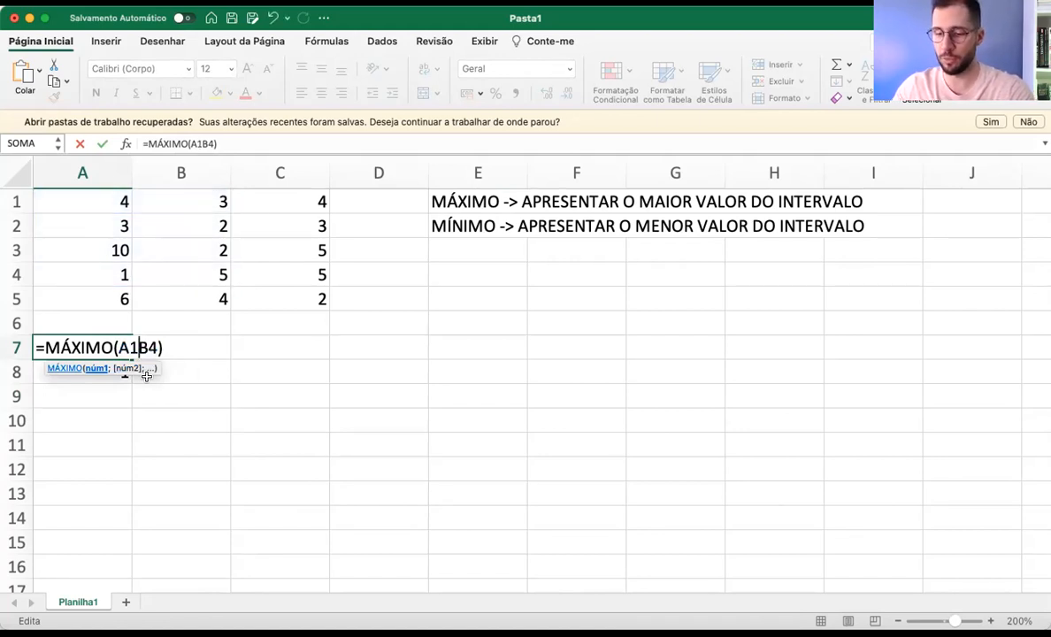
text(;)
key(BackSpace)
text(:)
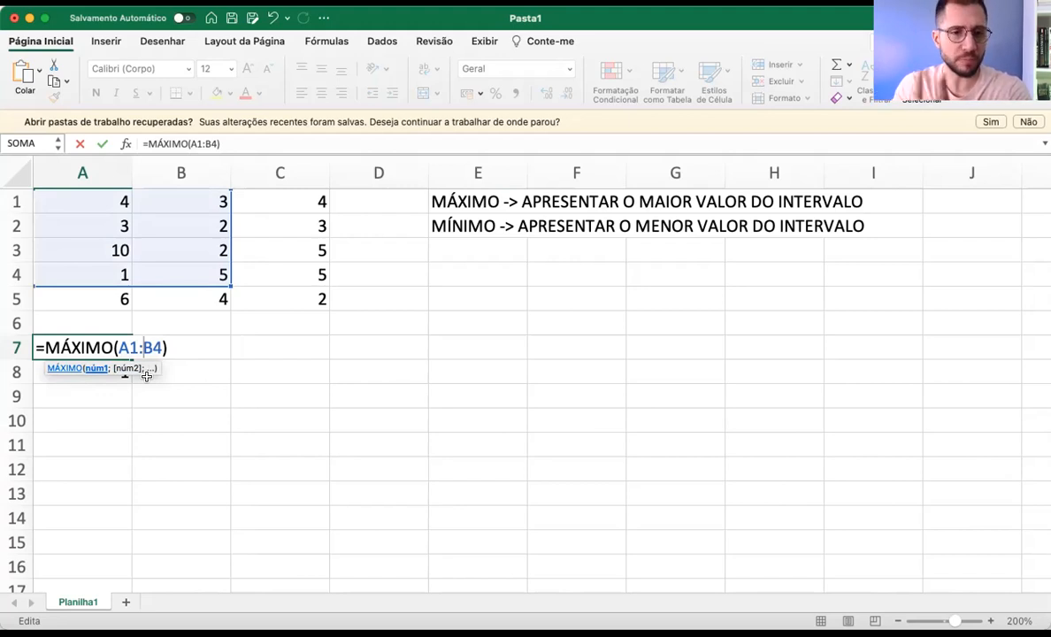
click(131, 393)
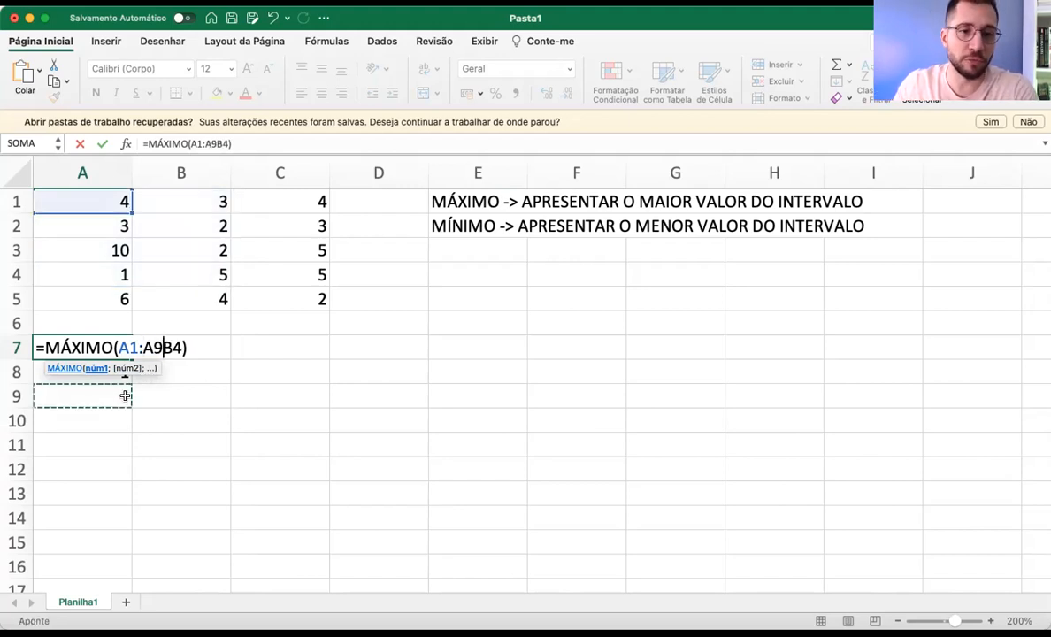
key(Escape)
click(486, 246)
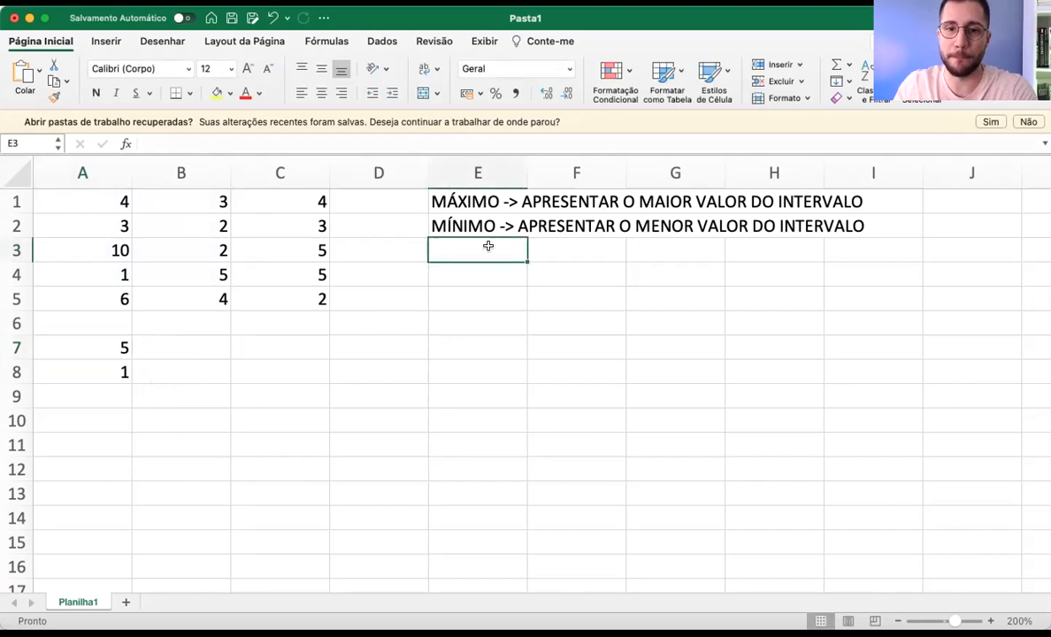
text(=MAIO)
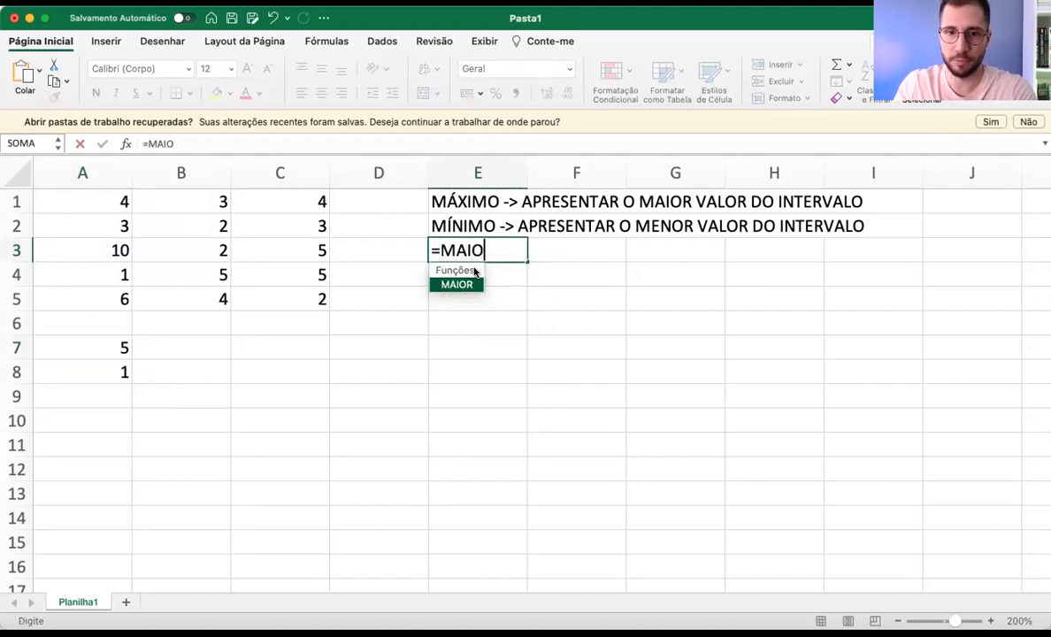
text(R()
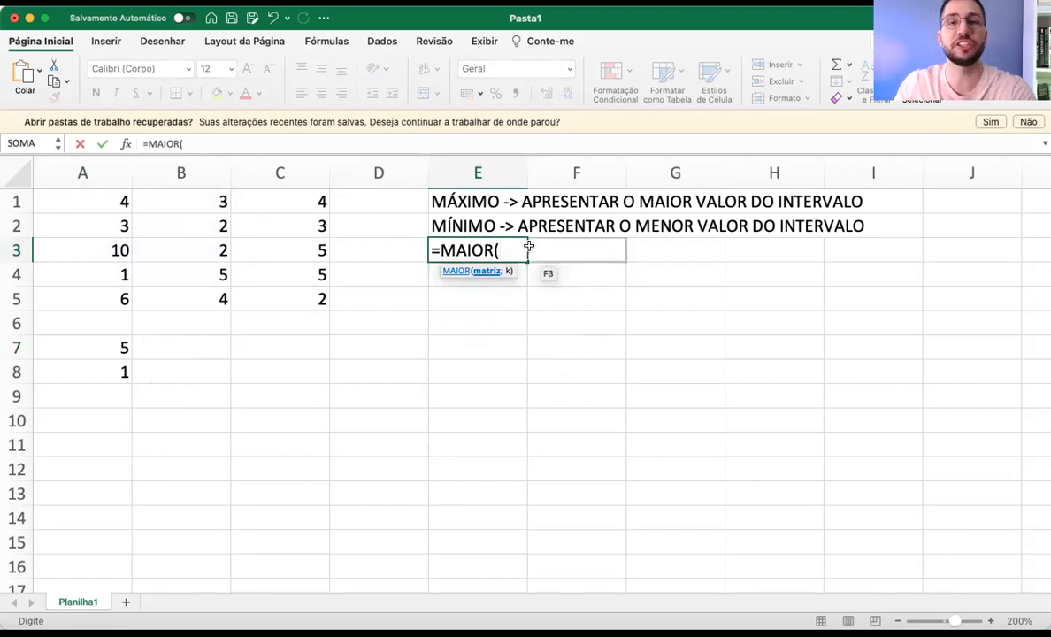
text(A1)
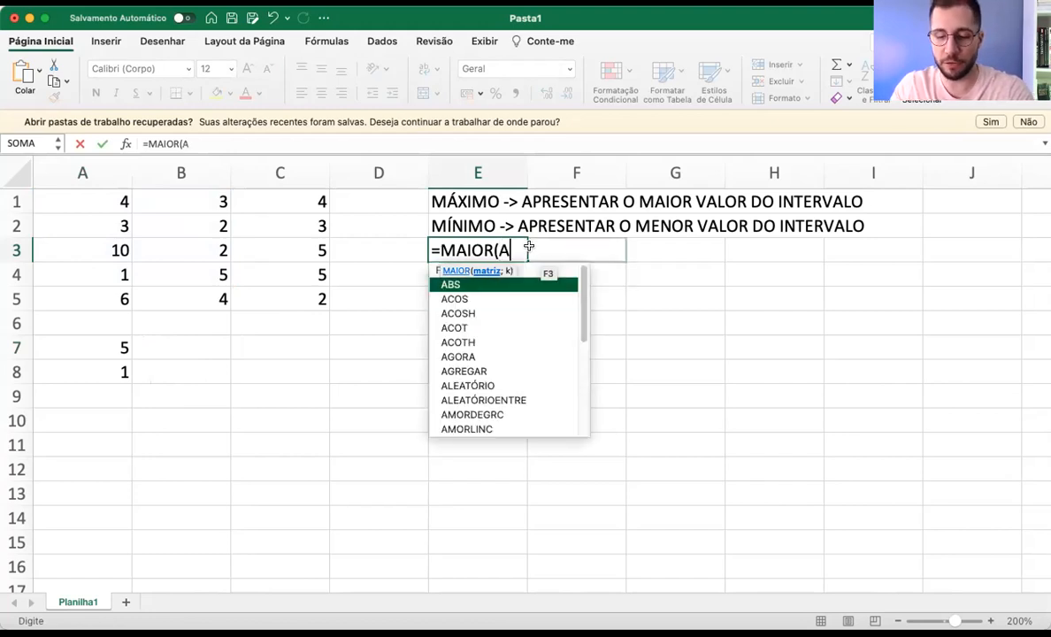
key(BackSpace)
key(BackSpace)
key(BackSpace)
key(BackSpace)
key(BackSpace)
key(BackSpace)
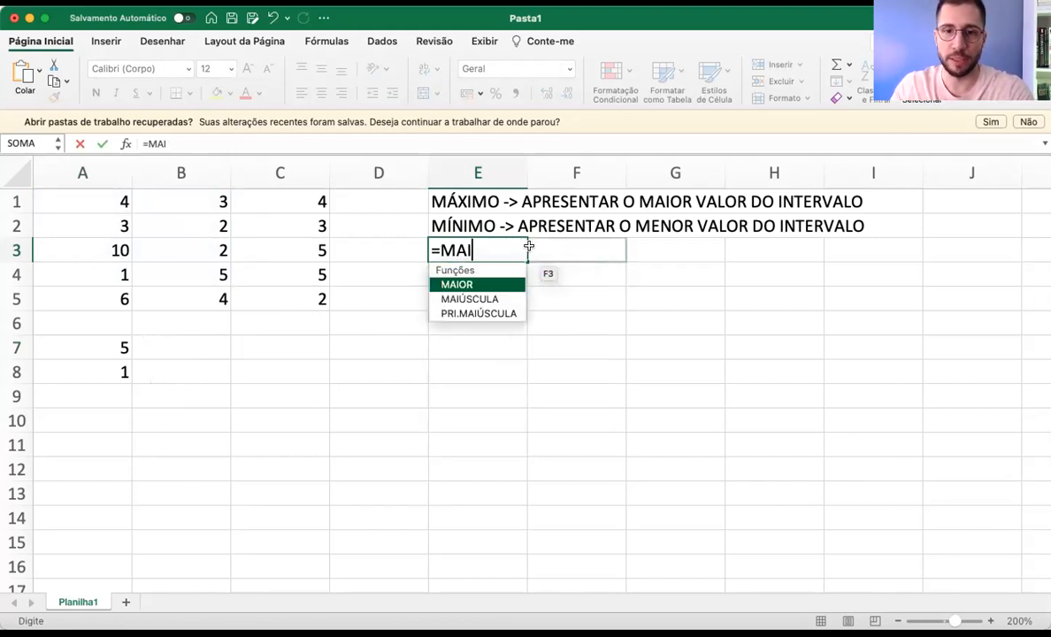
key(BackSpace)
key(BackSpace)
key(BackSpace)
key(BackSpace)
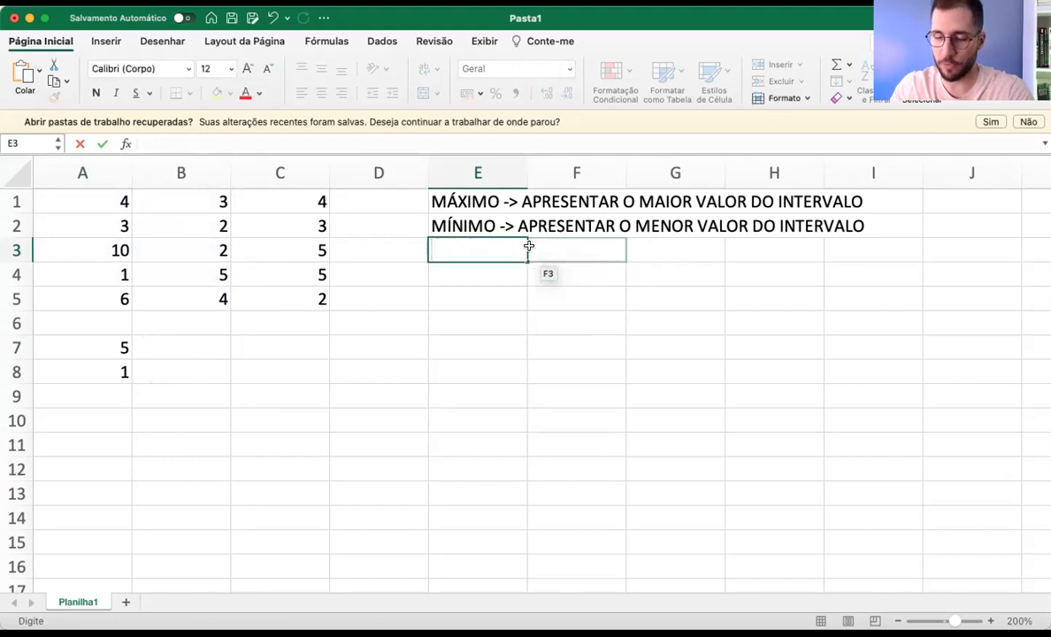
Enter the description MAIOR -> APRESENTA O MAIOR VALOR DE ACORDO COM UMA POSIÇÃO in cell E3
text(MA)
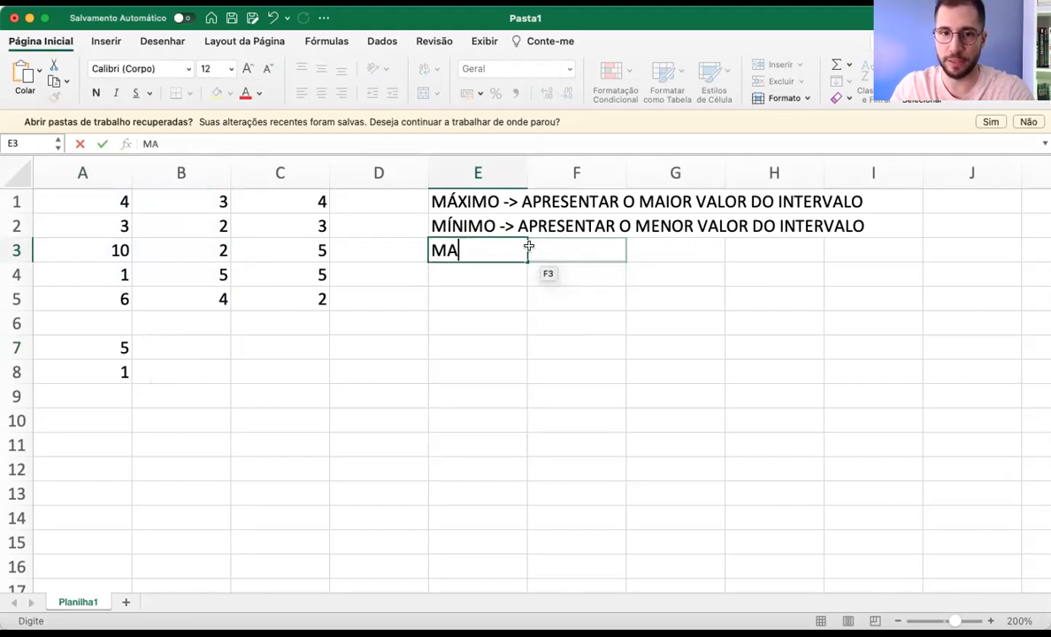
text(IOR -> A)
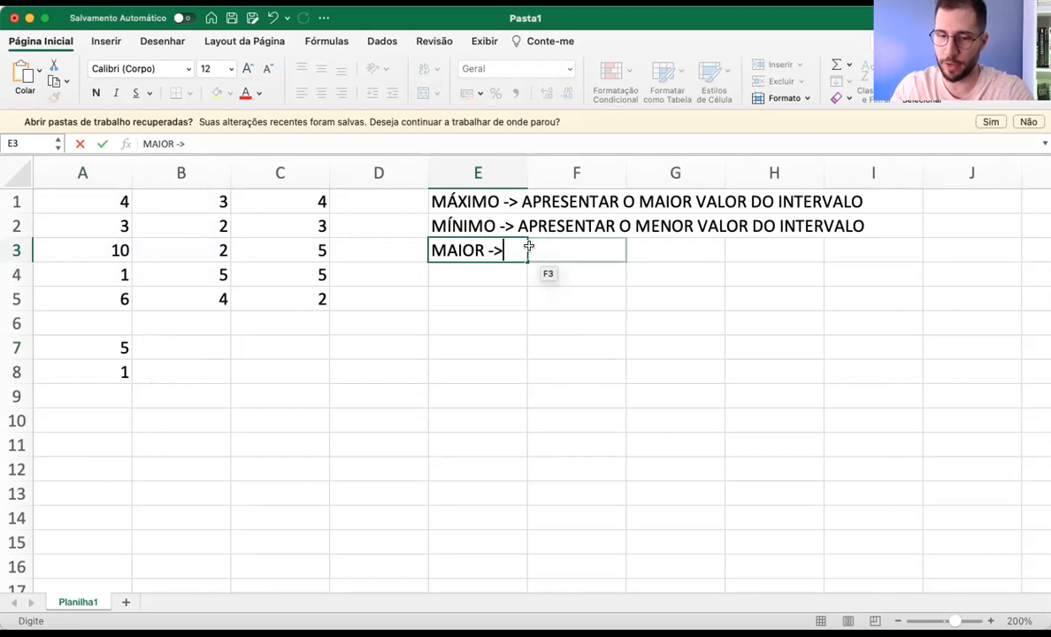
text(PRESENTA)
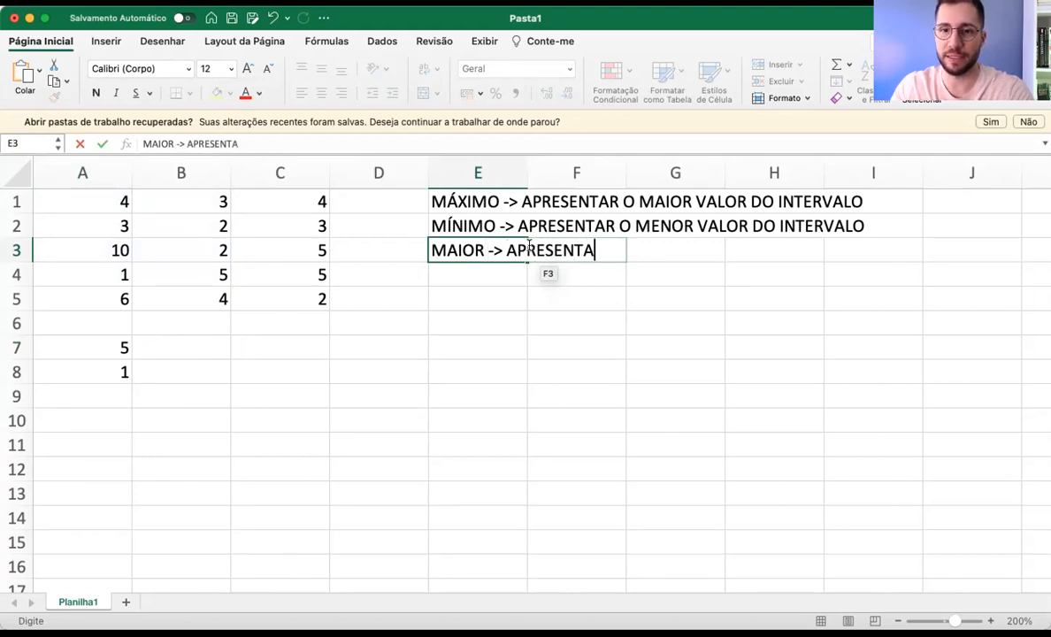
text( O MAIOR VALOR DE ACOROD)
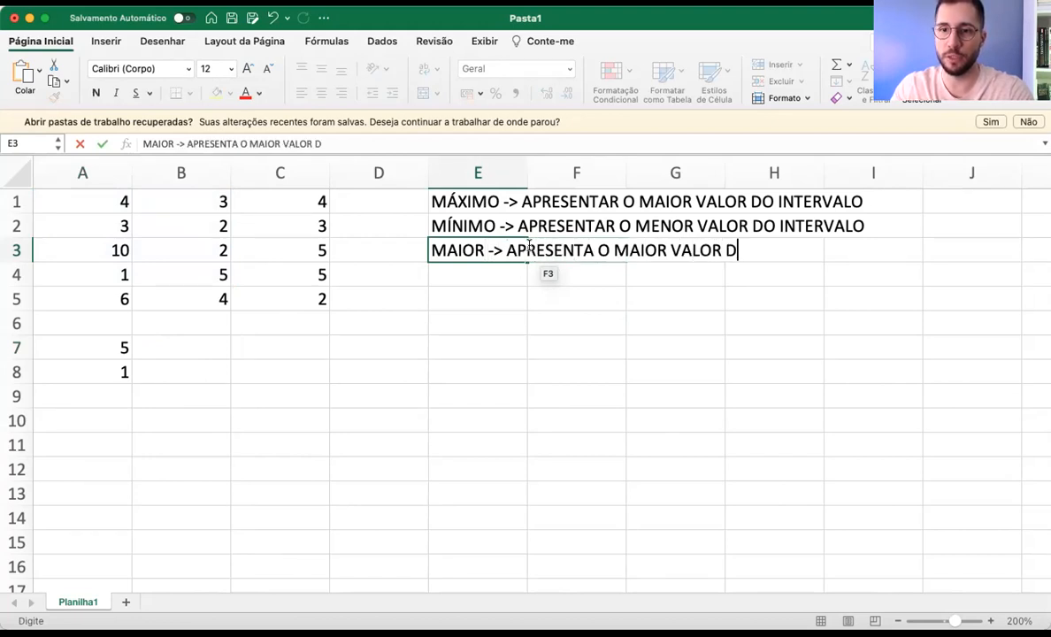
key(BackSpace)
key(BackSpace)
text(DO COM UMA O)
key(BackSpace)
text(POSIÇÃO)
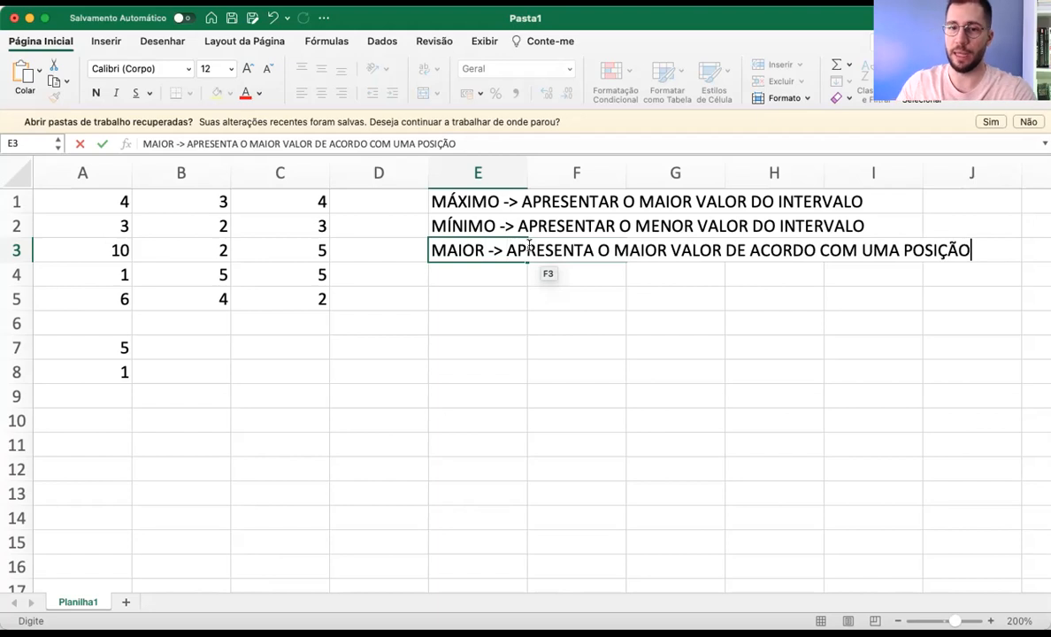
click(474, 293)
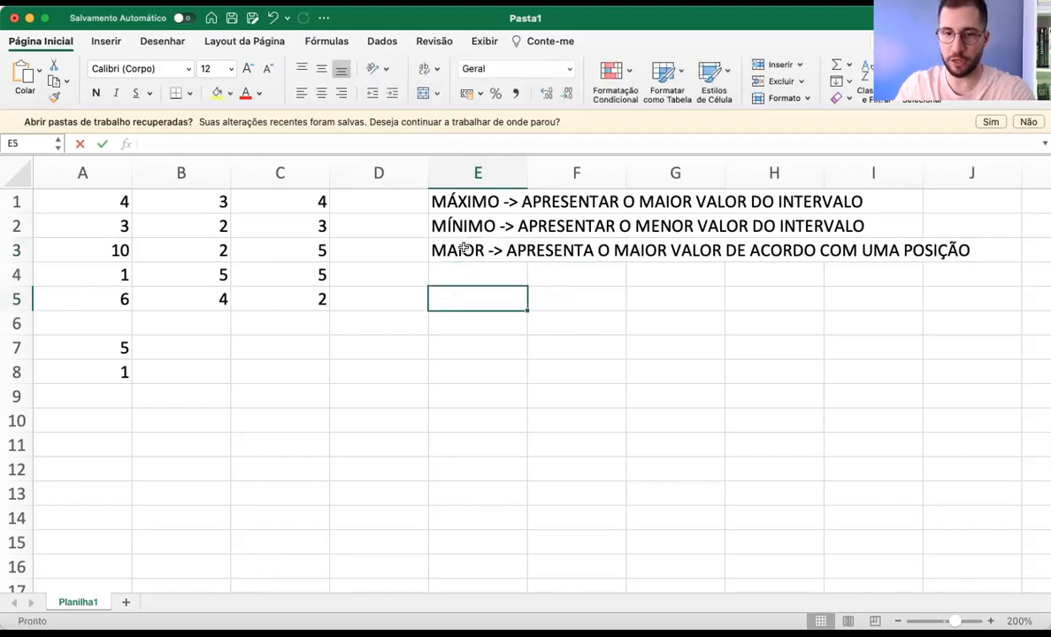
Copy the MAIOR description from cell E3
click(463, 250)
key(super+c)
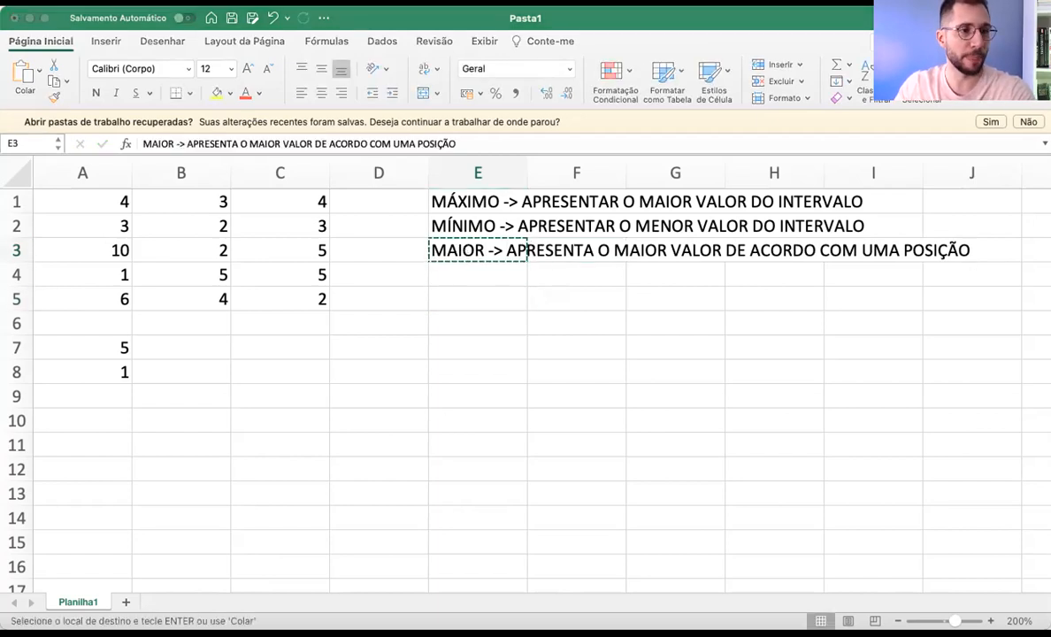
click(501, 322)
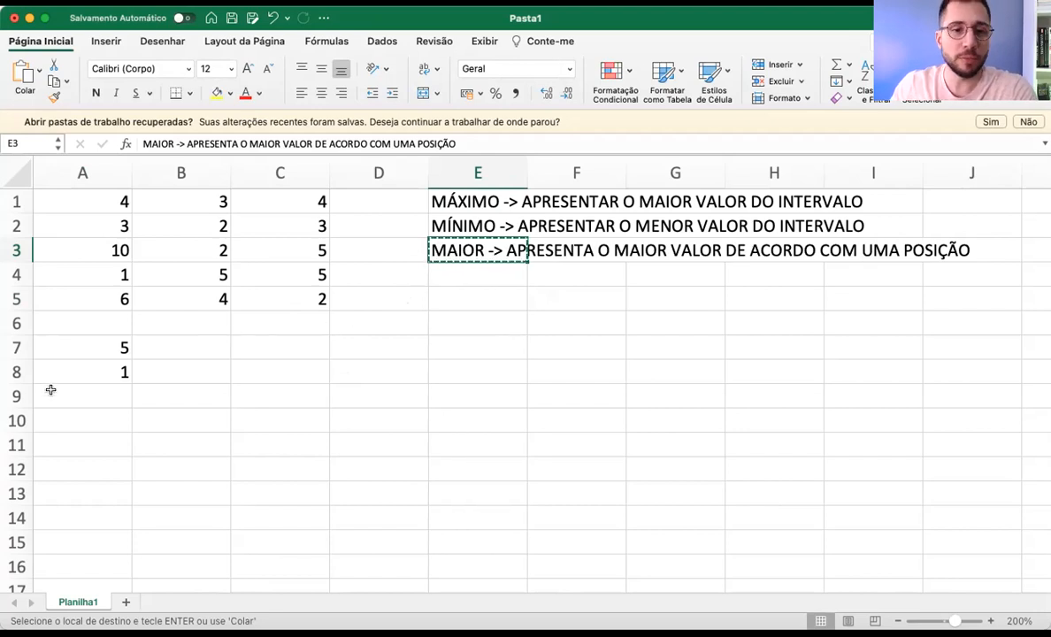
Enter the formula =MAIOR(A1:B4;4) in cell B7, using the range A1:B4 and position 4
click(206, 343)
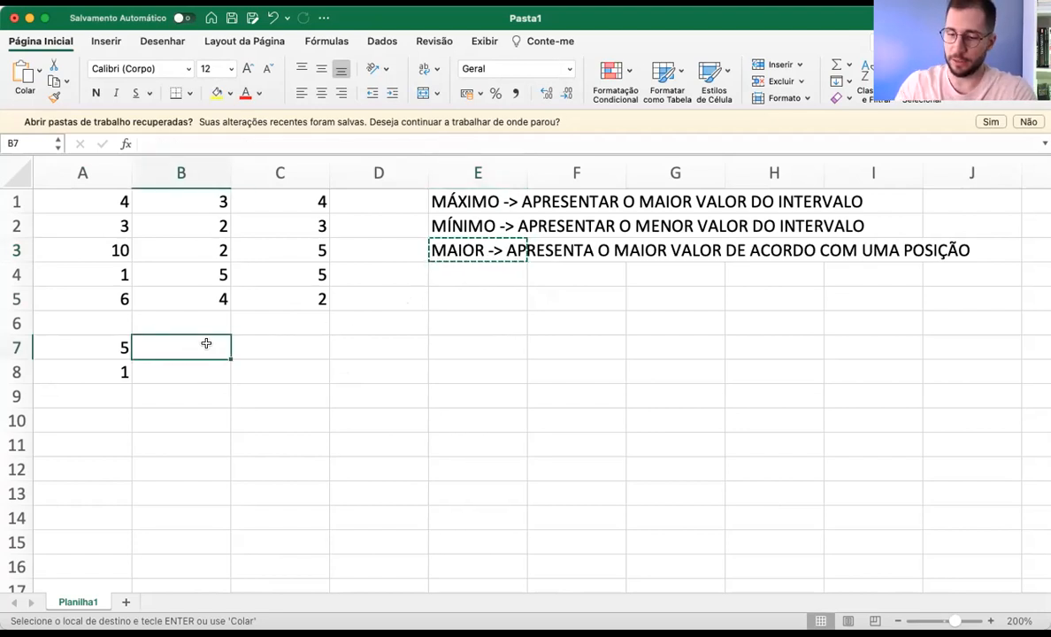
text(=MAIOR()
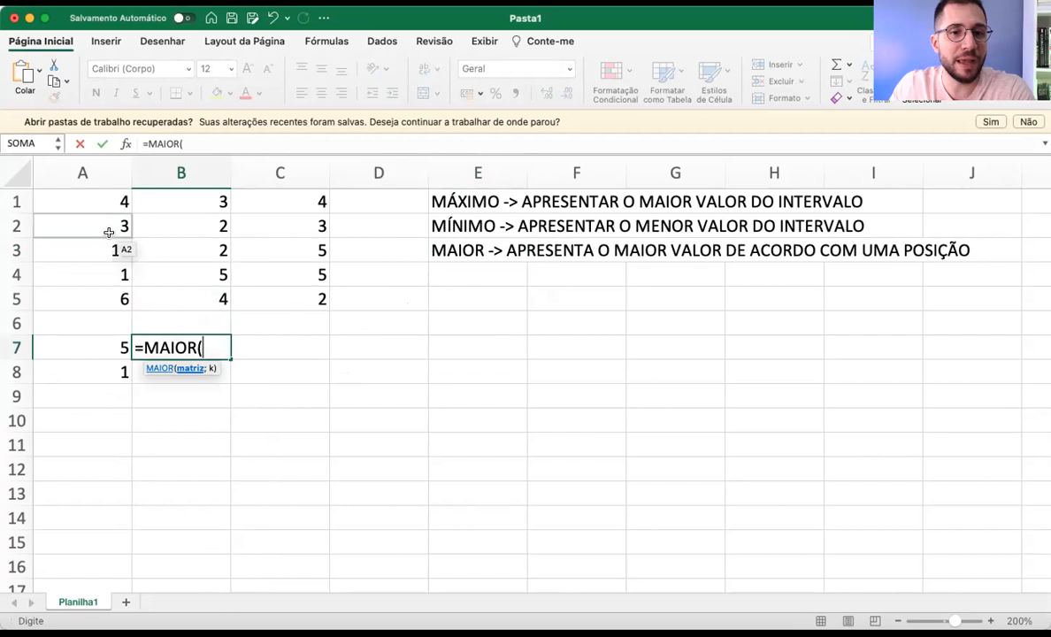
click(108, 204)
drag(108, 204, 183, 276)
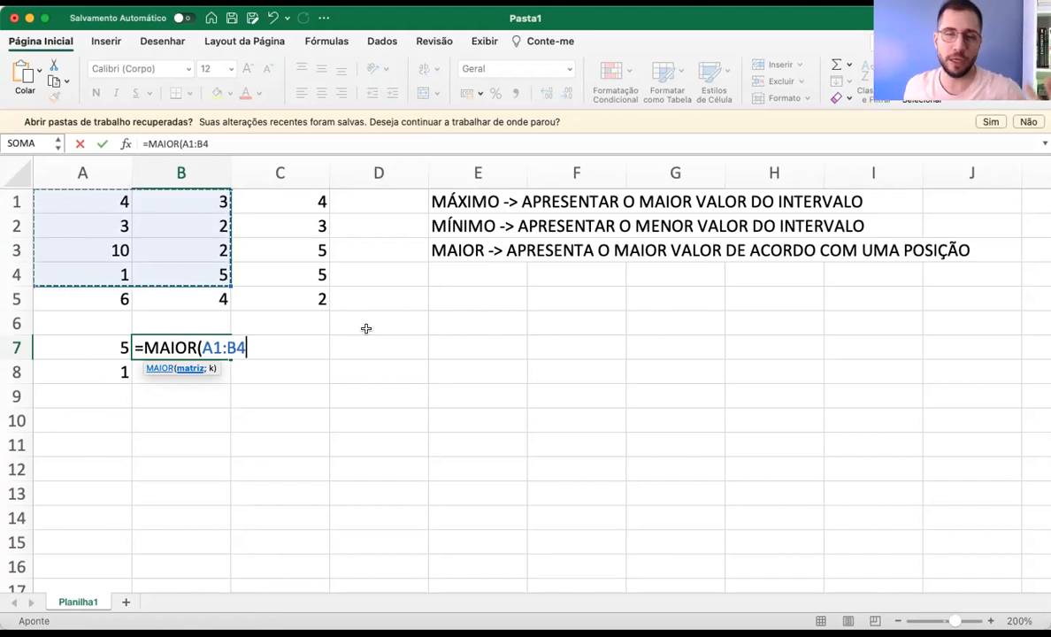
text(;4)
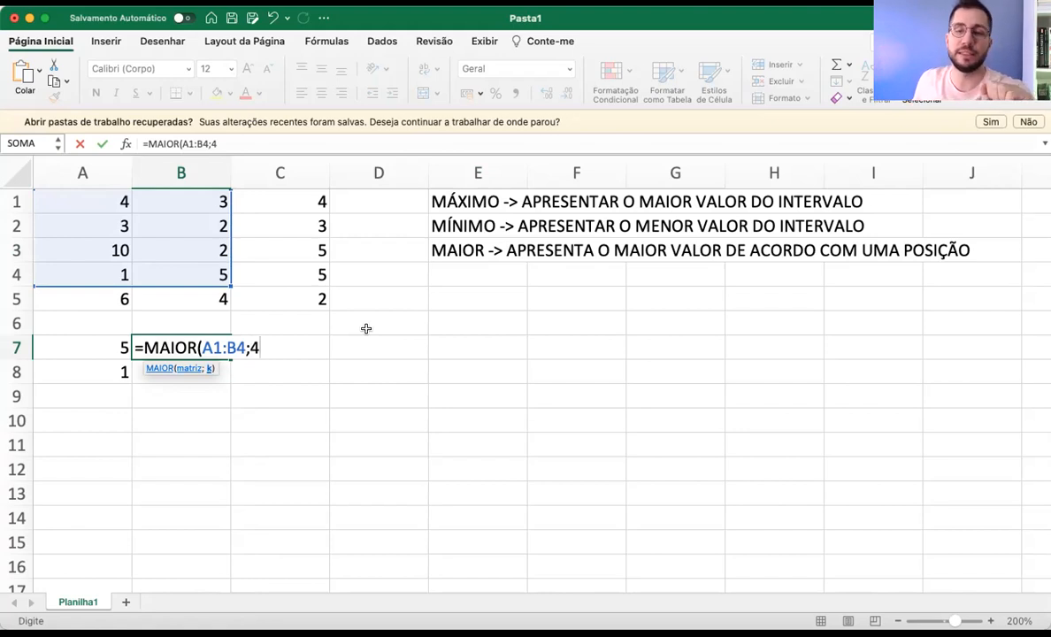
text())
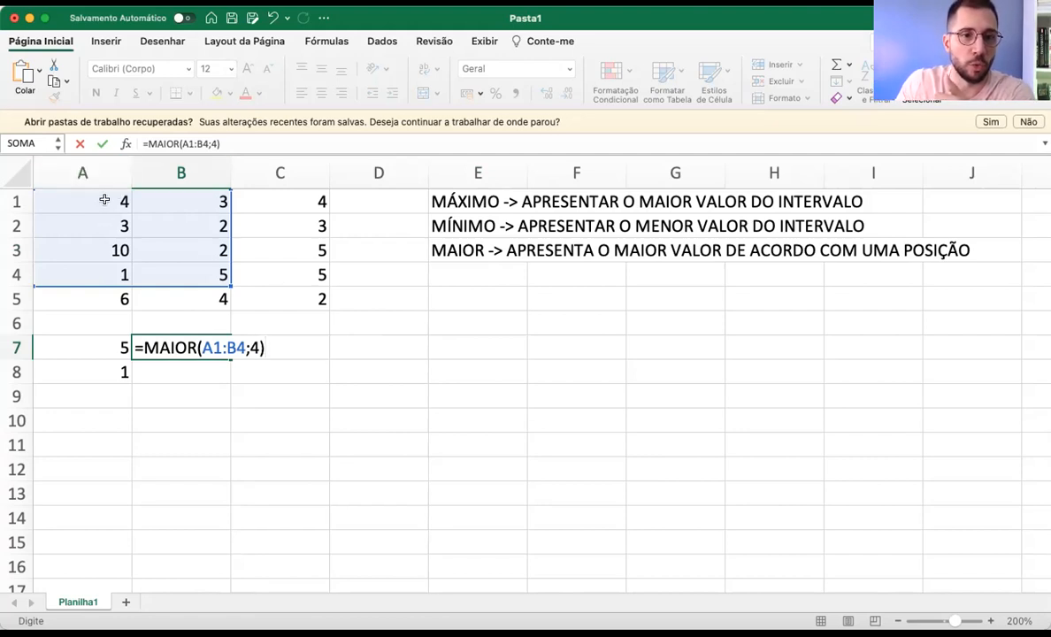
double_click(252, 347)
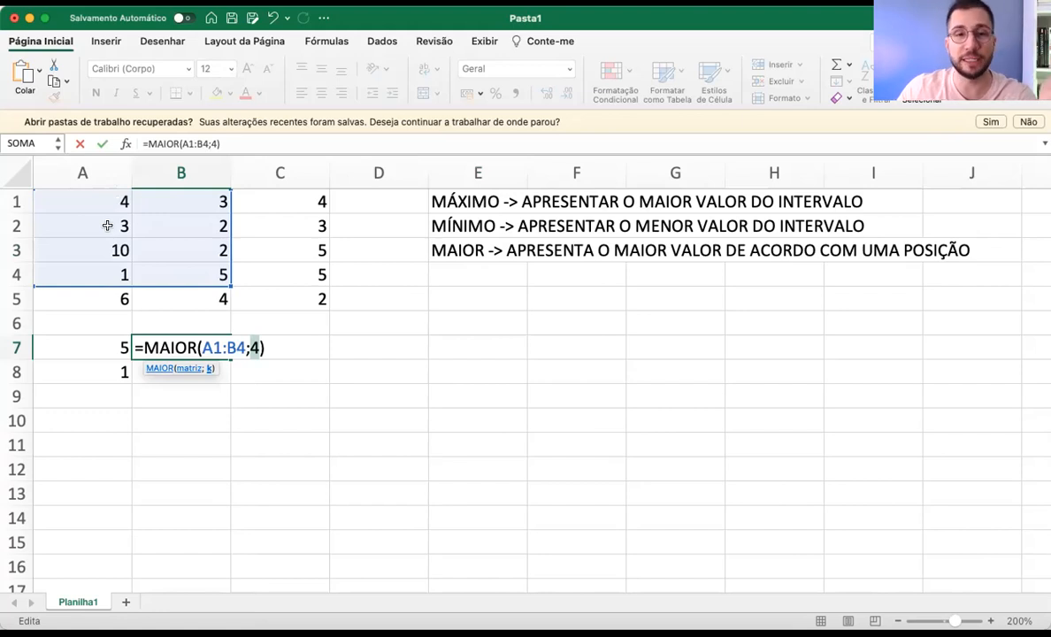
key(Return)
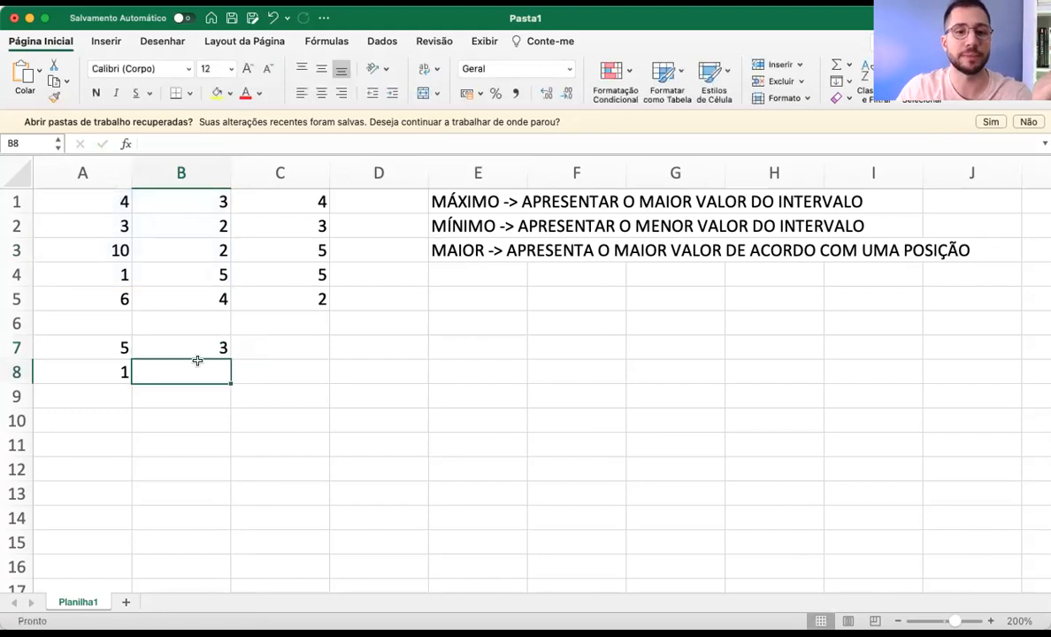
Change the position argument of the B7 formula to 5, making it =MAIOR(A1:B4;5)
click(198, 354)
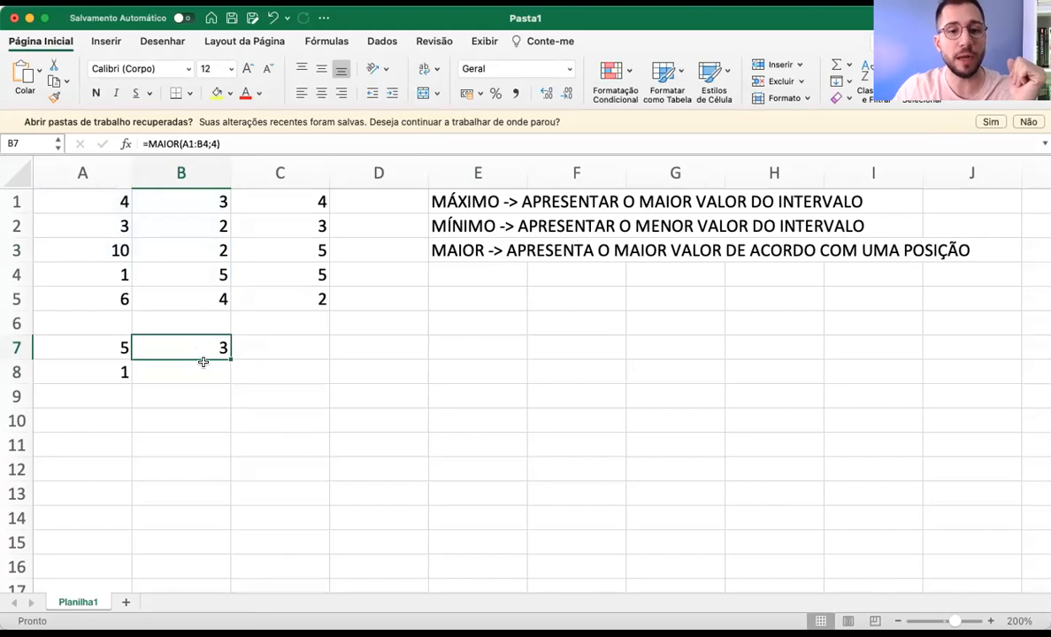
double_click(199, 346)
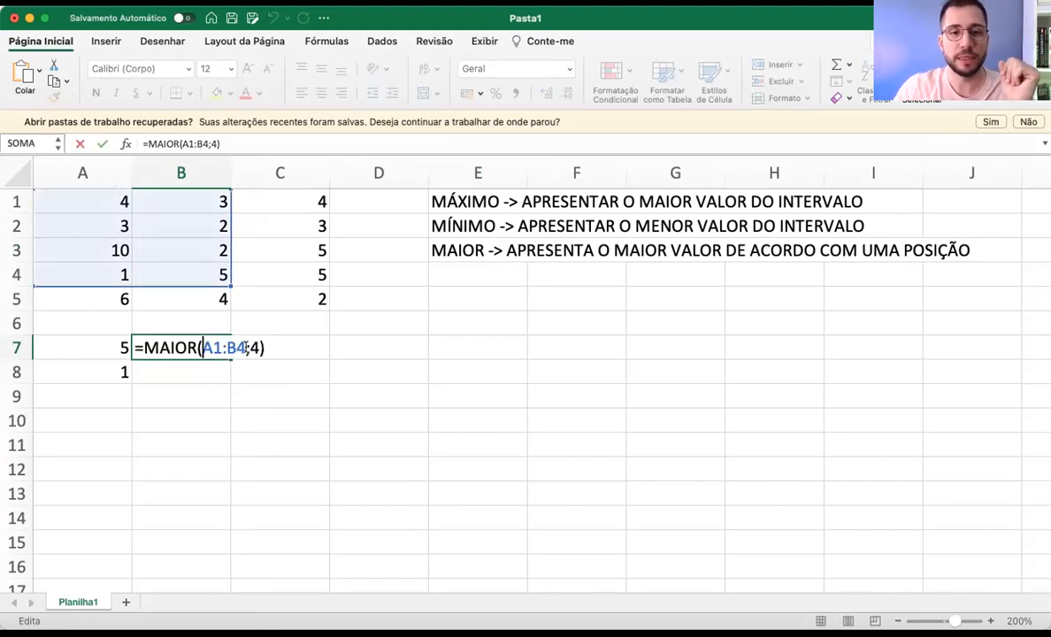
double_click(255, 347)
text(5)
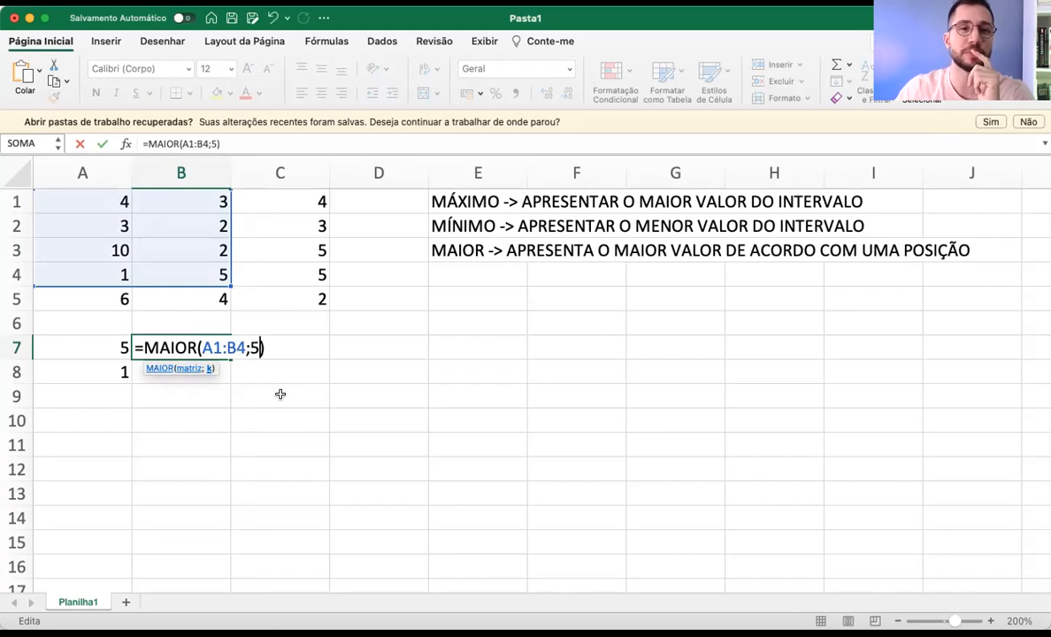
key(Return)
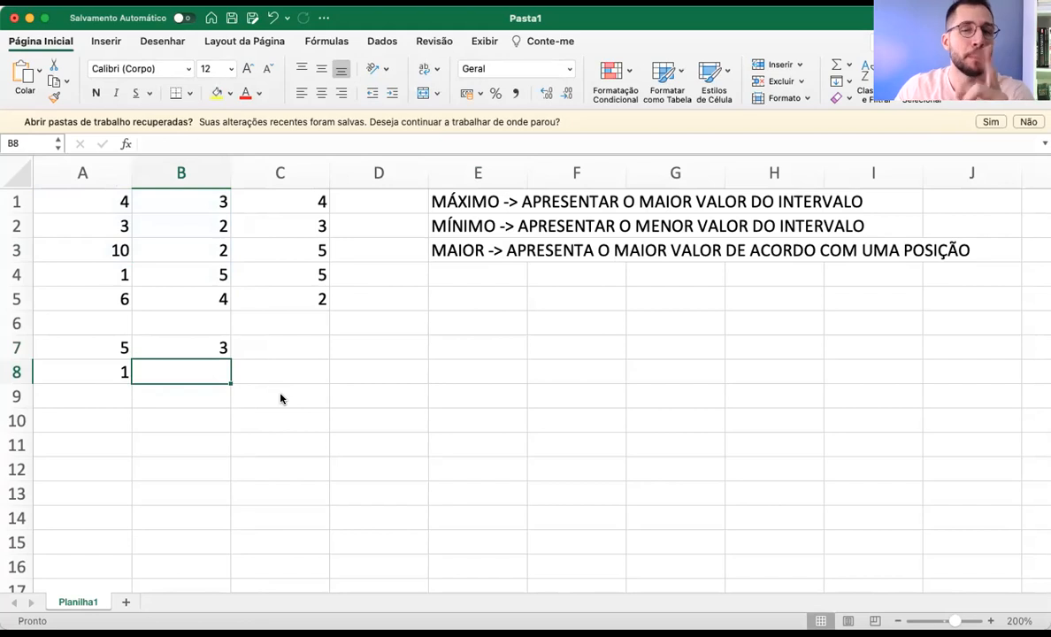
Turn the B7 formula into displayed text by putting an apostrophe before =MAIOR(A1:B4;5)
click(192, 350)
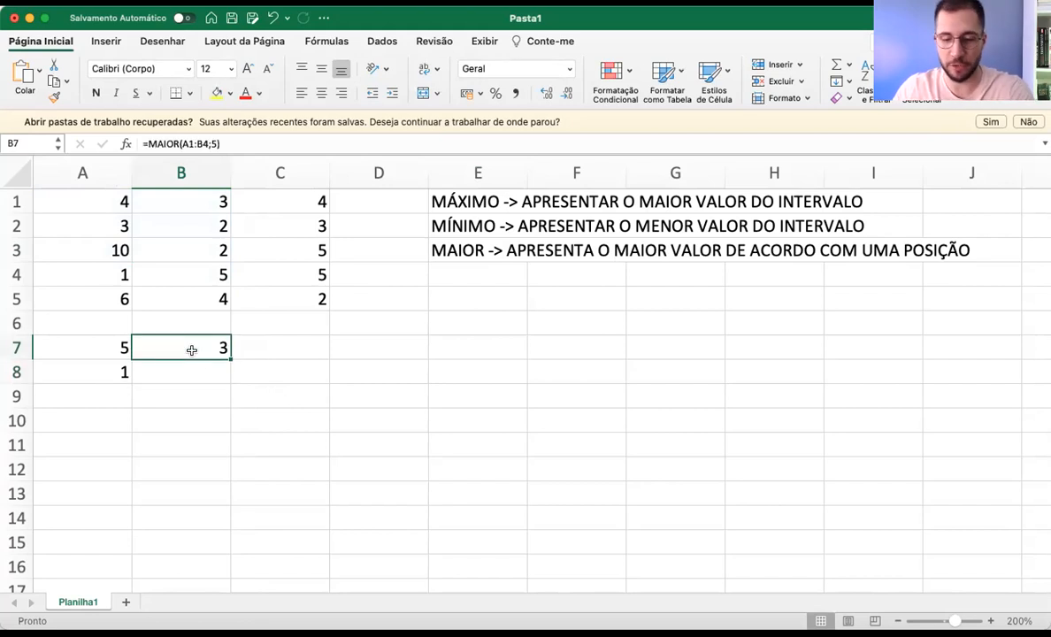
double_click(192, 350)
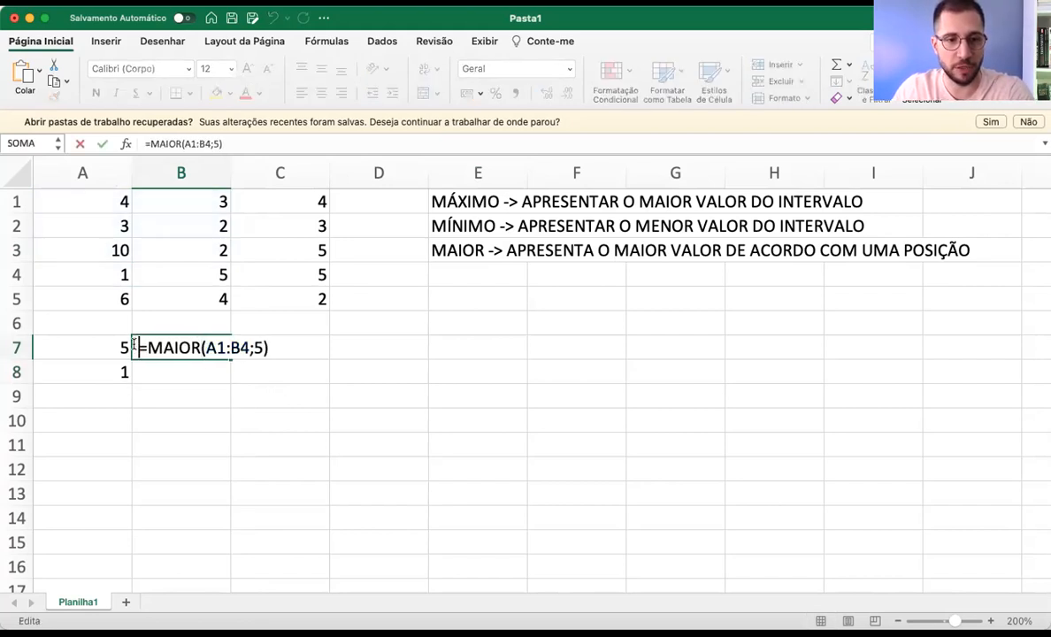
text(')
key(Return)
click(256, 347)
click(192, 347)
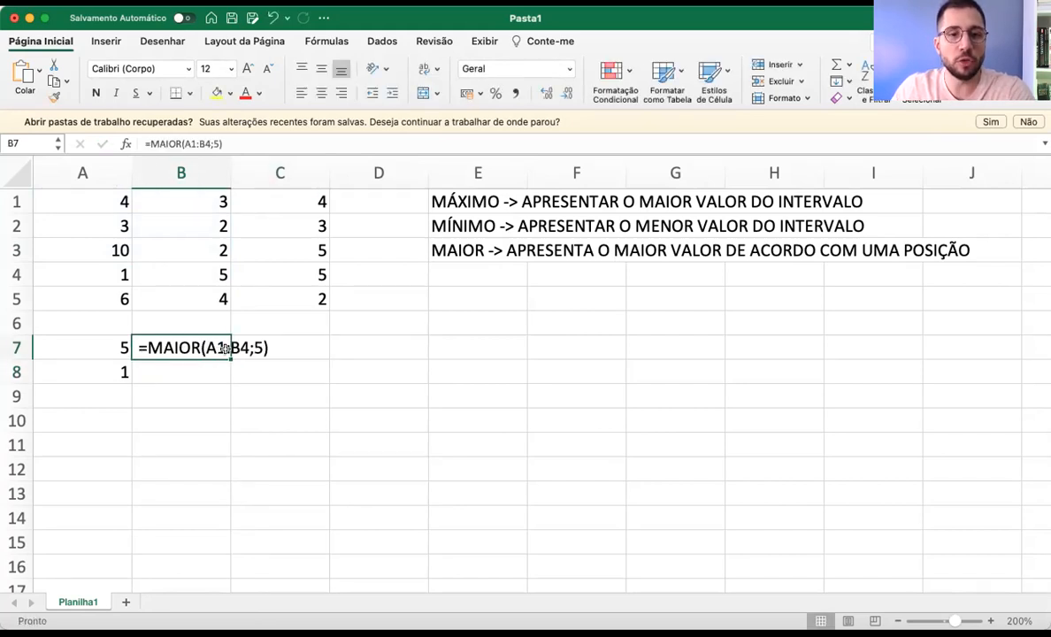
click(199, 394)
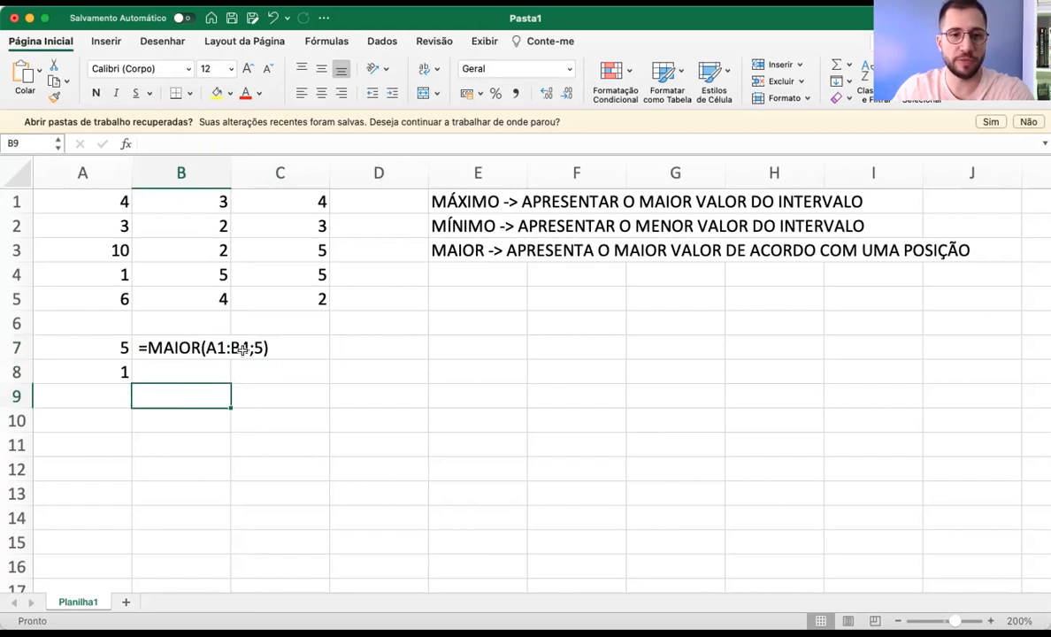
Fill cells A3, B4, A1 and A2 with yellow to mark the range's values in descending order
click(104, 243)
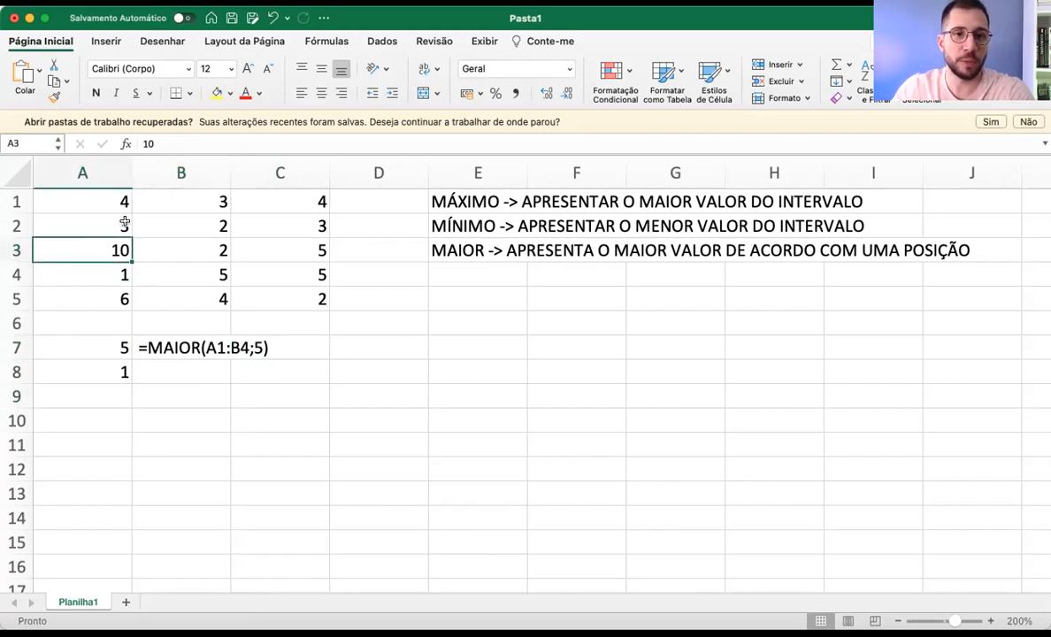
click(216, 93)
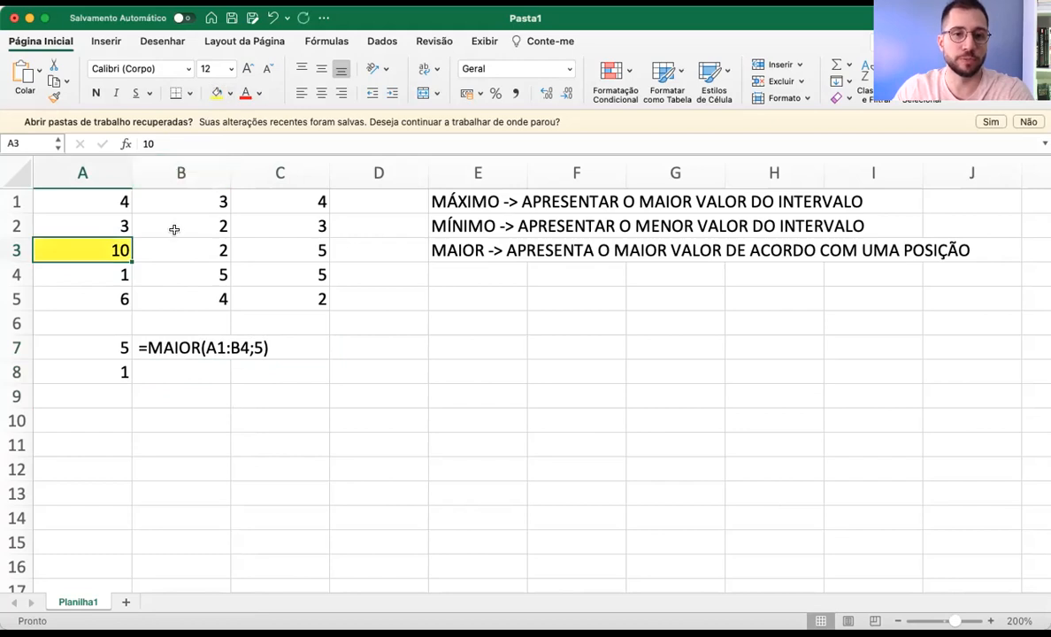
click(180, 269)
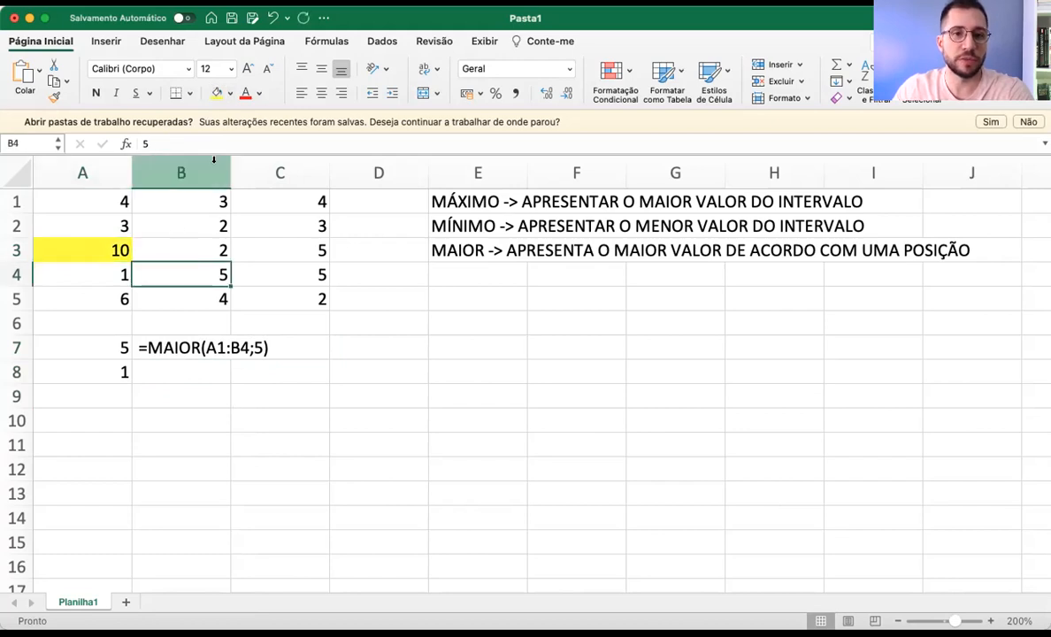
click(215, 92)
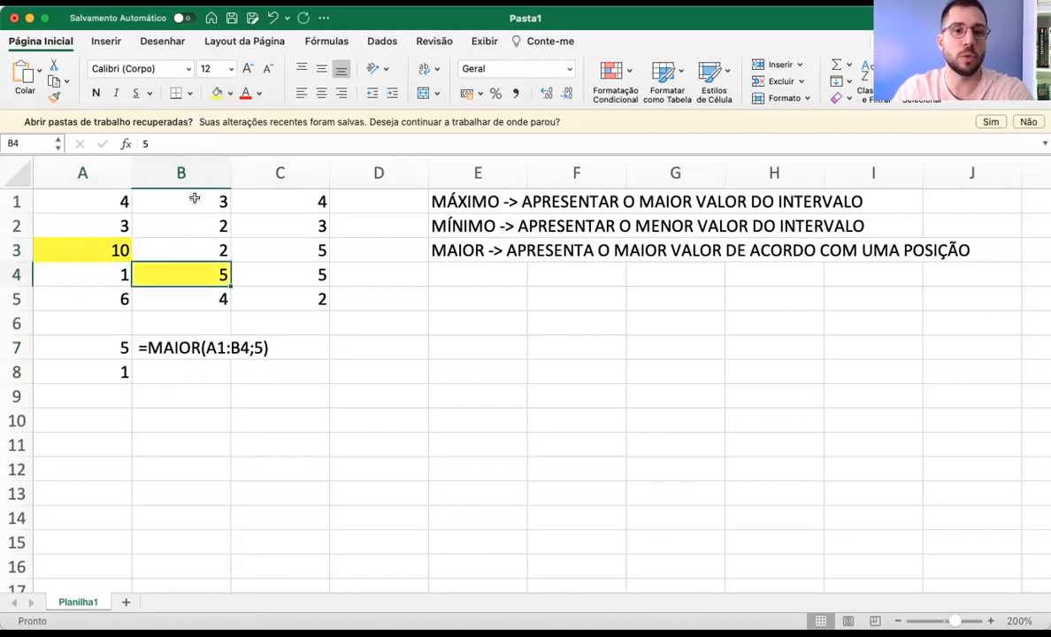
click(93, 197)
click(216, 92)
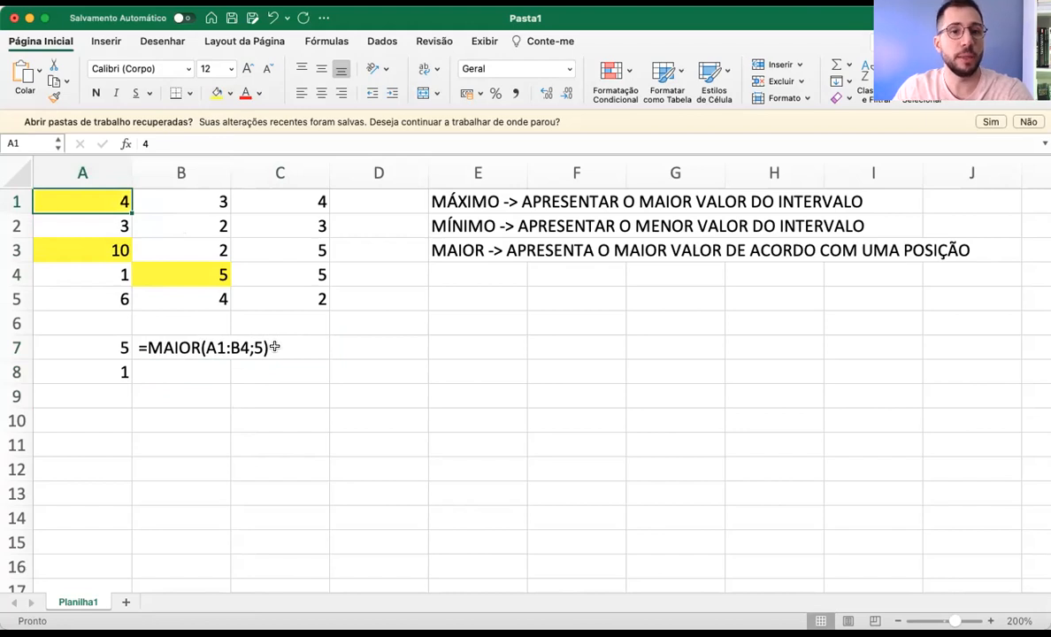
click(91, 222)
click(217, 93)
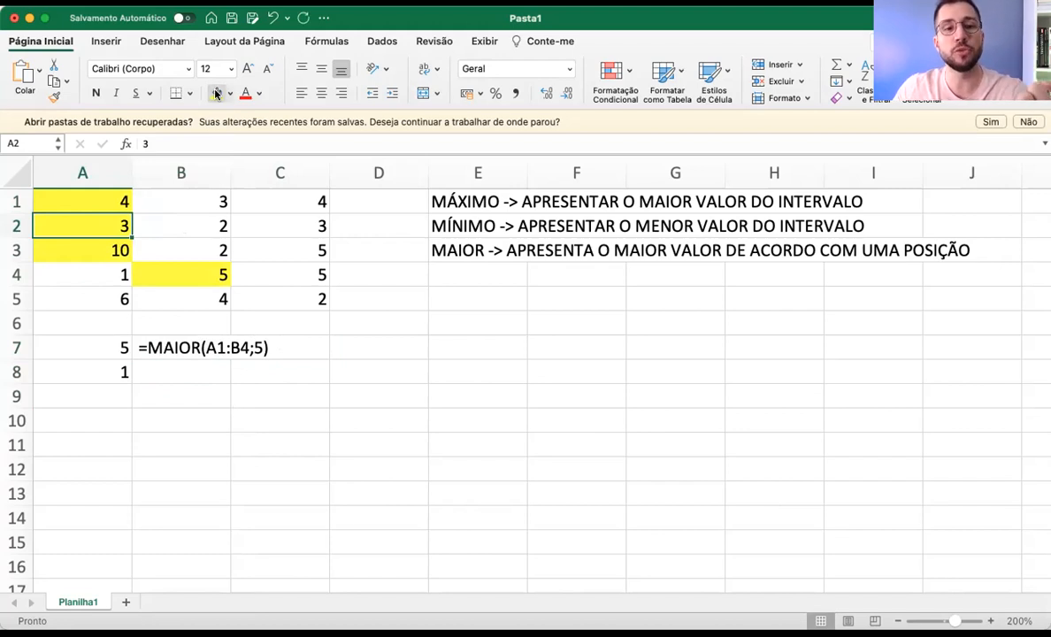
Fill cell B1 with light blue to mark the fifth-largest value in the range
click(202, 199)
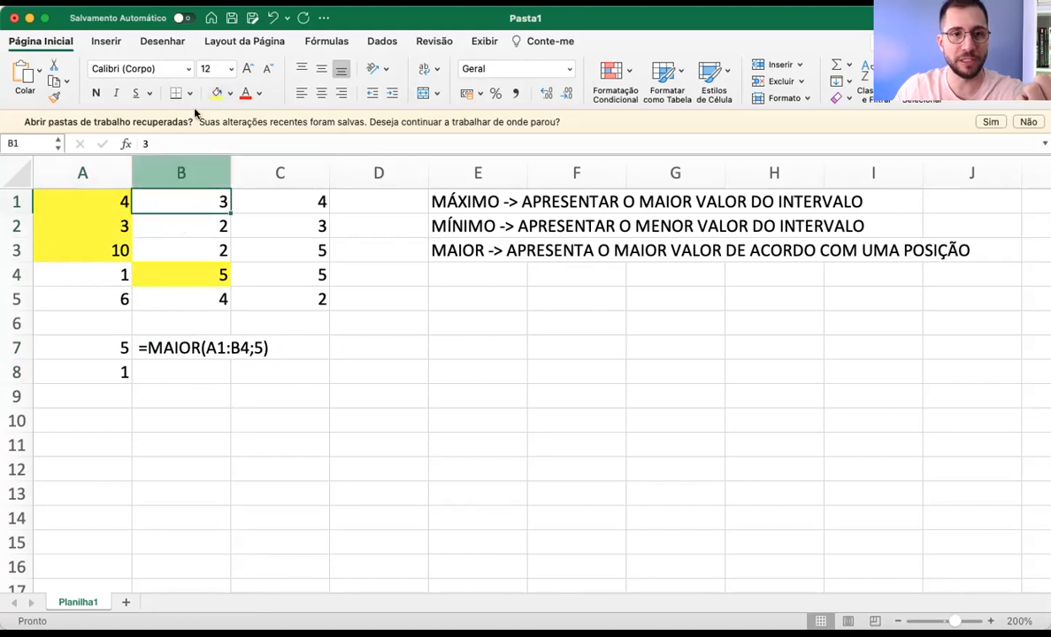
click(275, 184)
click(262, 231)
click(190, 202)
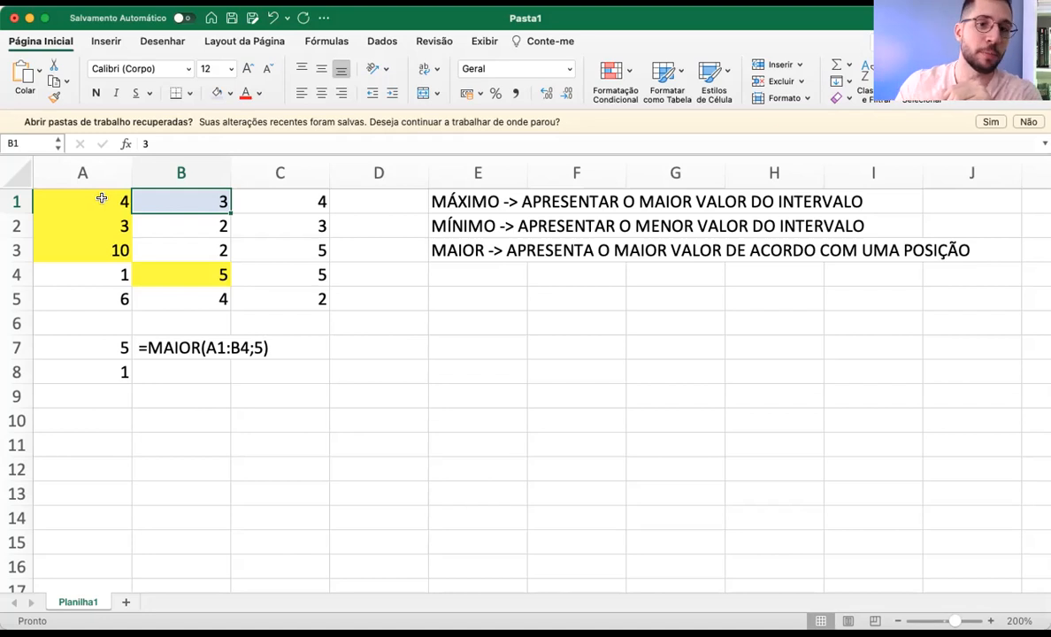
Point out cells A3, B4, A1, A2 and B1 one after another as the descending order of values
super+click(97, 245)
super+click(159, 275)
super+click(106, 198)
super+click(97, 225)
click(183, 201)
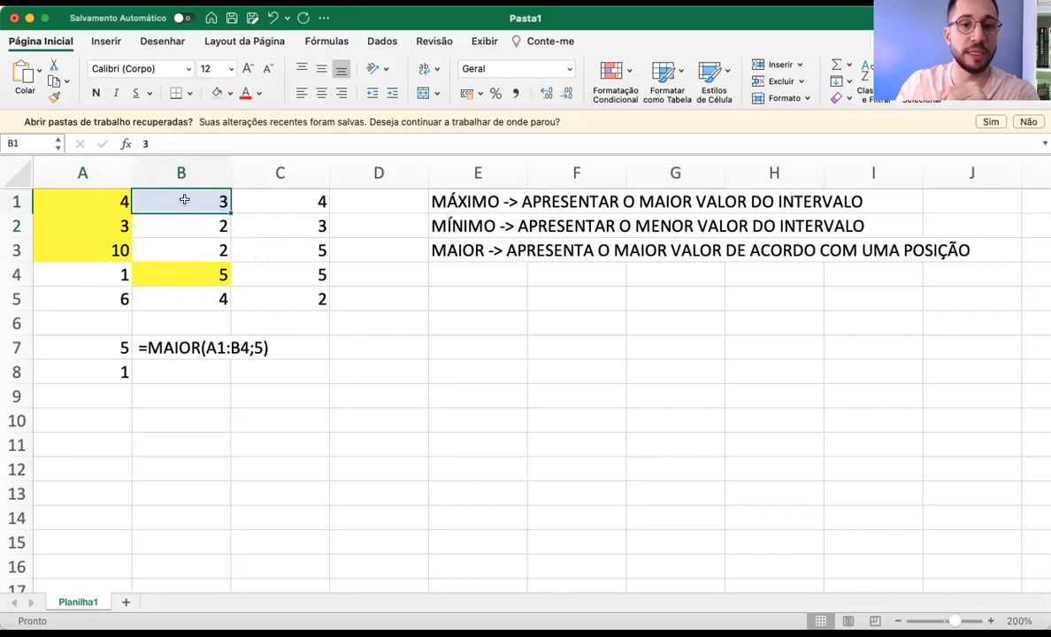
Remove the apostrophe from the B7 text so that =MAIOR(A1:B4;5) calculates as a formula
click(139, 344)
double_click(141, 345)
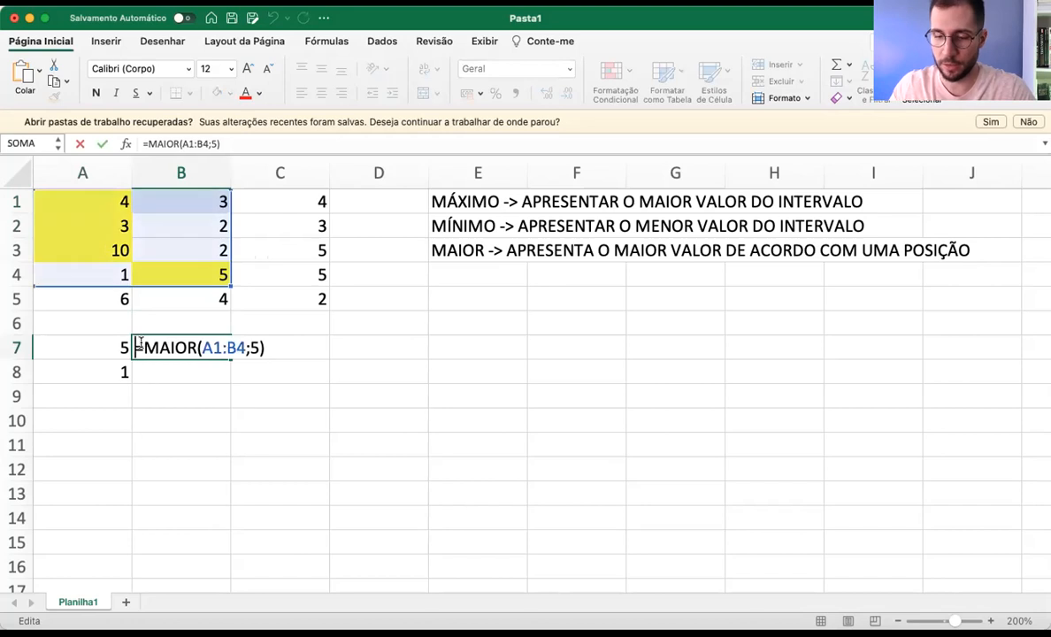
key(Return)
click(182, 345)
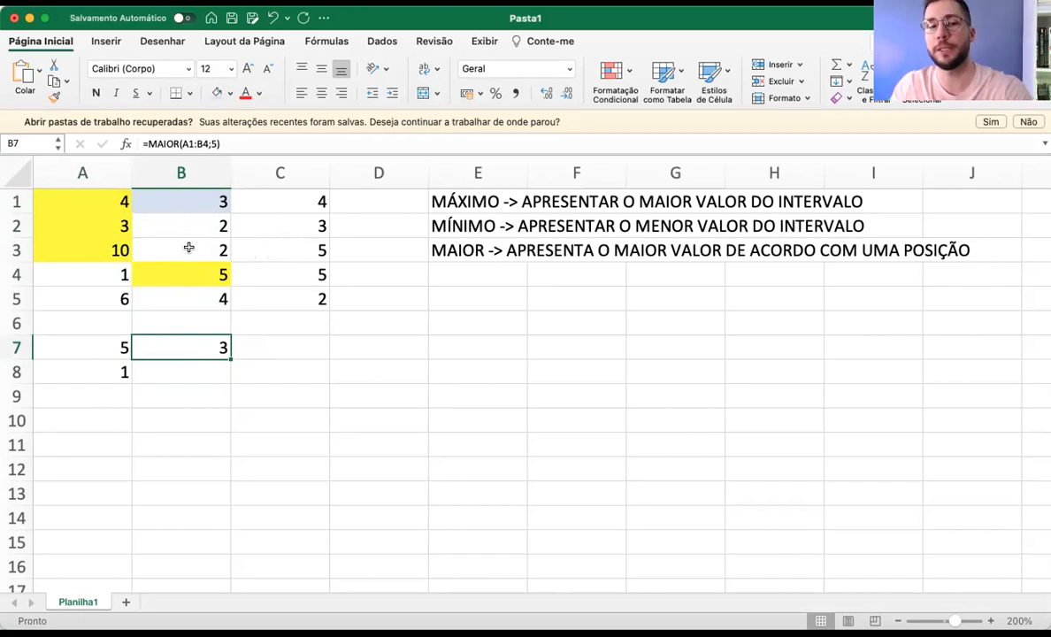
Put the apostrophe back before =MAIOR(A1:B4;5) in B7 to show it as text
double_click(161, 351)
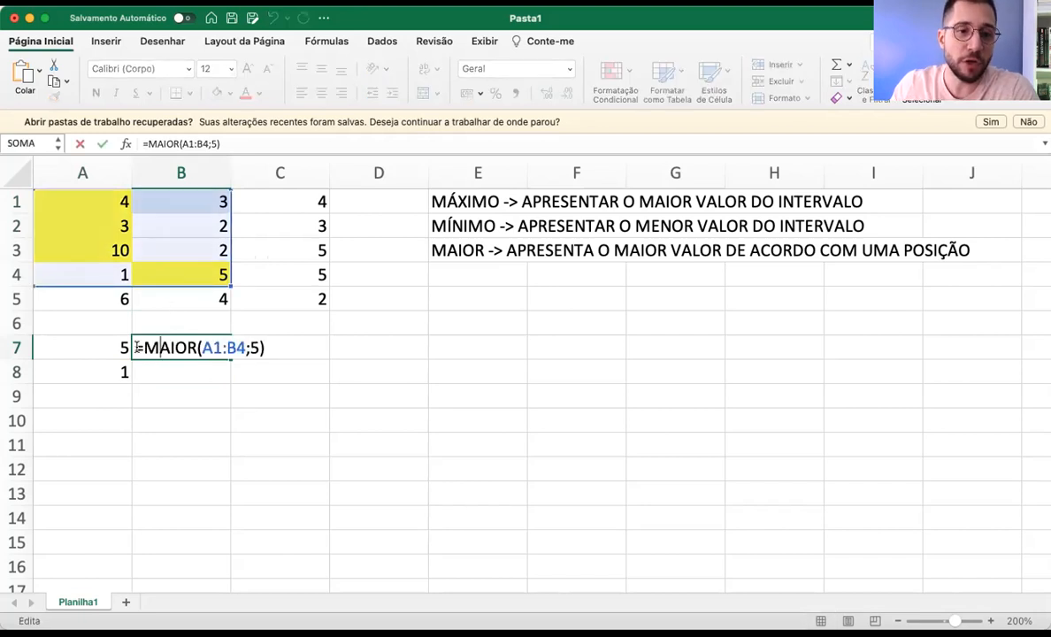
click(136, 348)
click(96, 347)
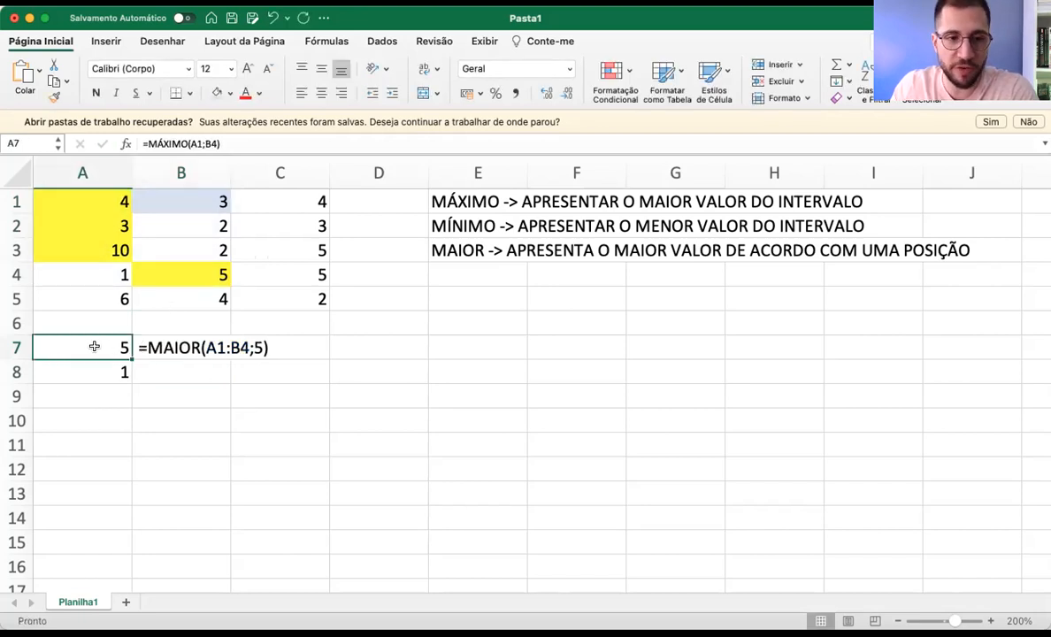
Turn the A7 formula =MÁXIMO(A1;B4) into displayed text with an apostrophe and try out a wider column A
double_click(94, 346)
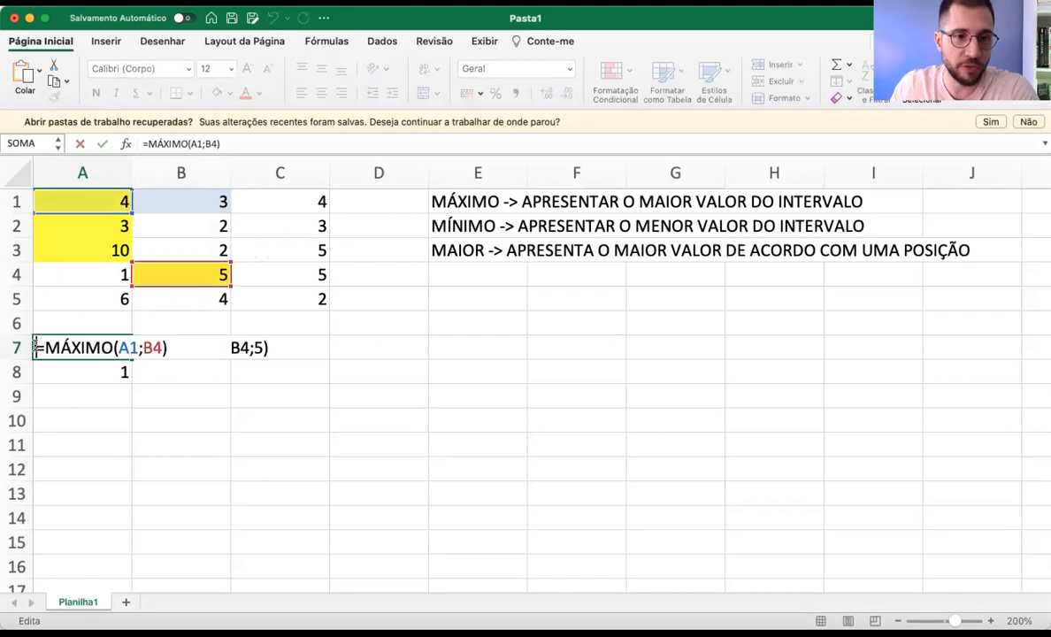
click(172, 347)
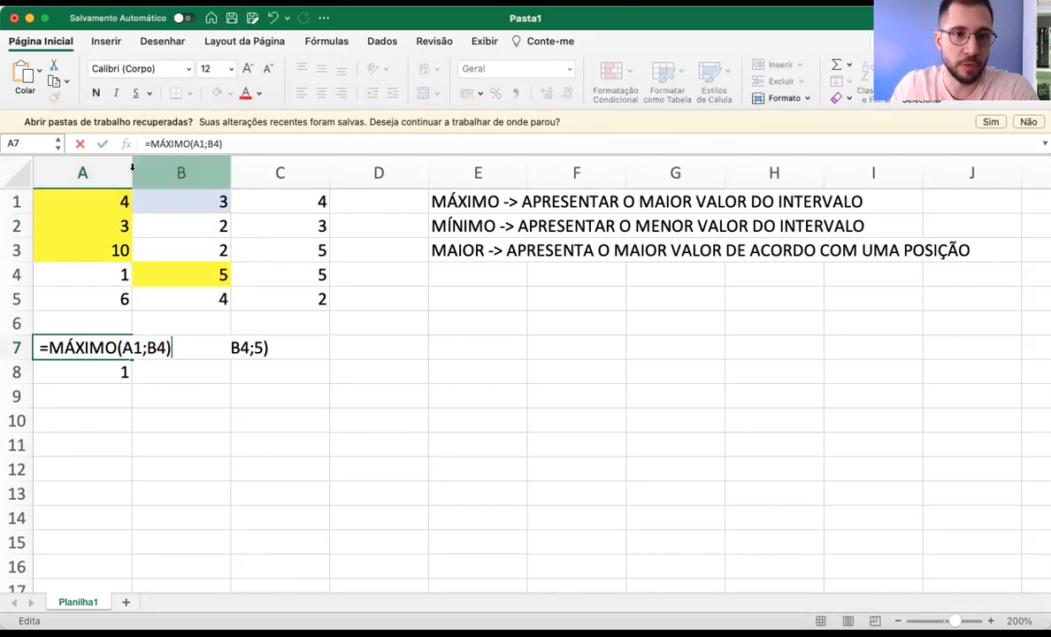
click(192, 368)
drag(129, 171, 170, 173)
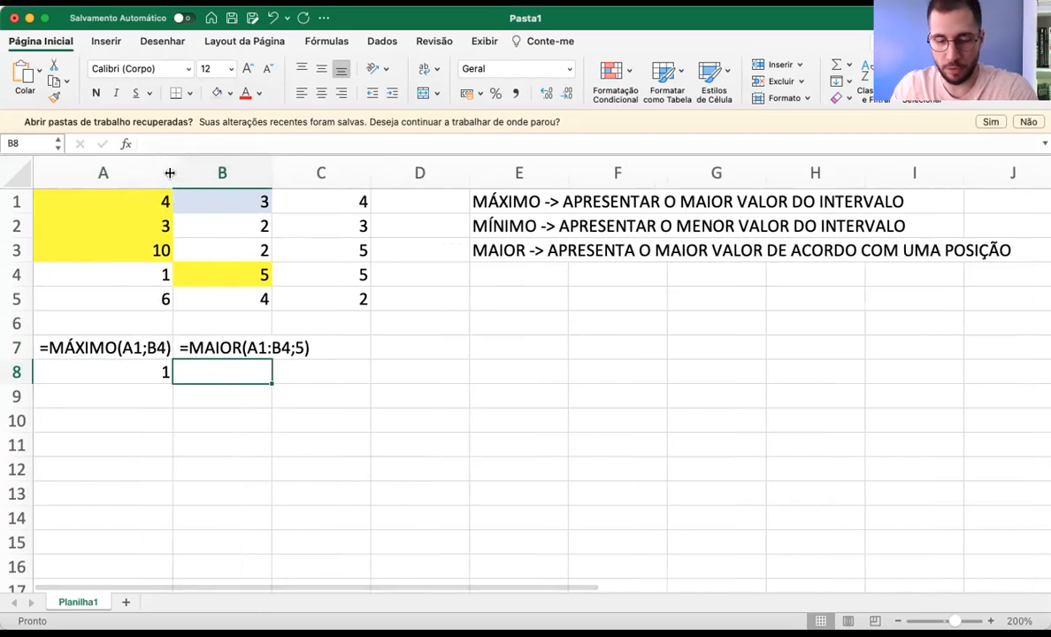
key(super+z)
Move the =MAIOR(A1:B4;5) text from B7 to A8, replacing the MÍNIMO formula there
click(165, 347)
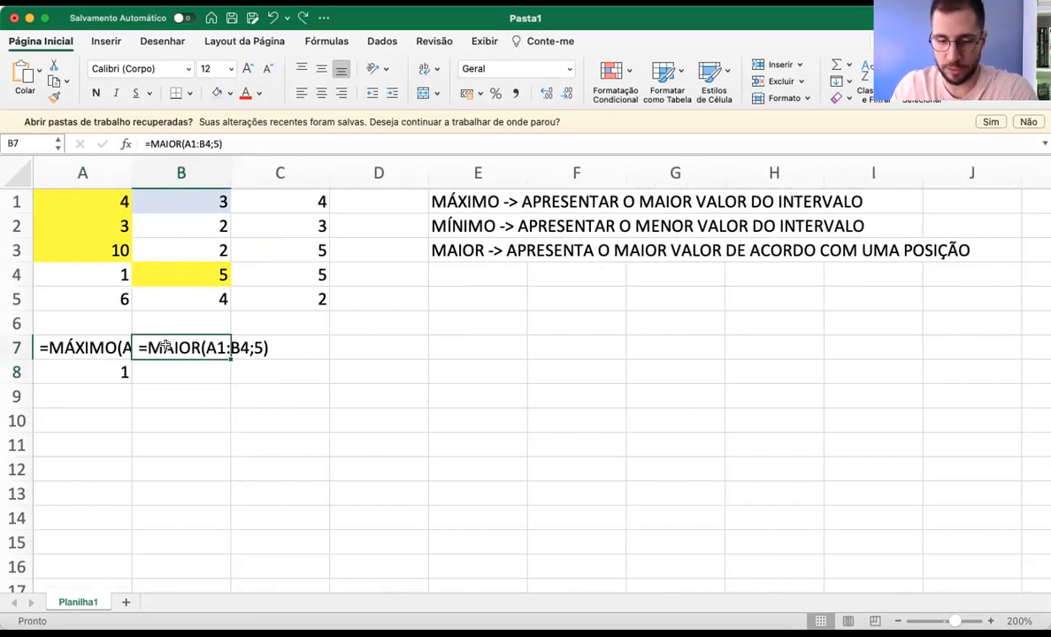
key(super+c)
click(102, 365)
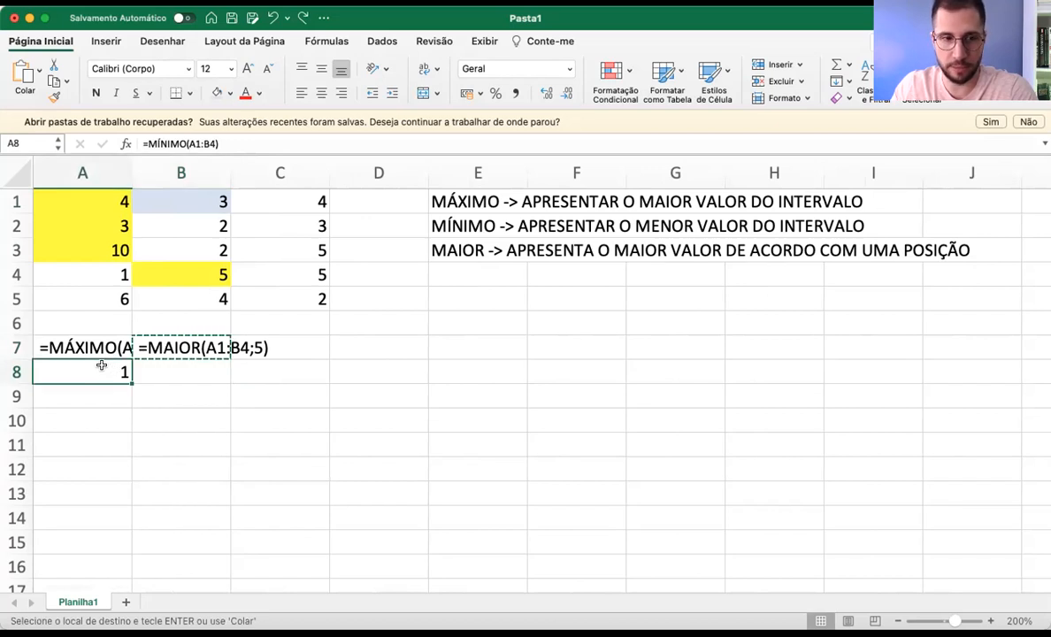
key(super+v)
click(149, 416)
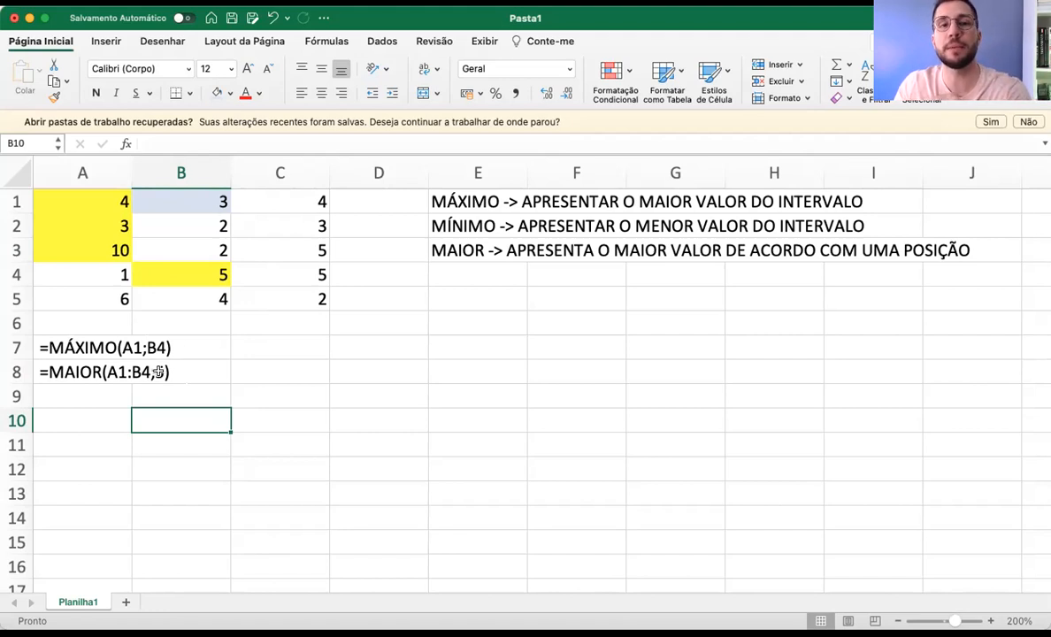
Highlight the range and position arguments in the A8 text to examine the structure of MAIOR
double_click(106, 372)
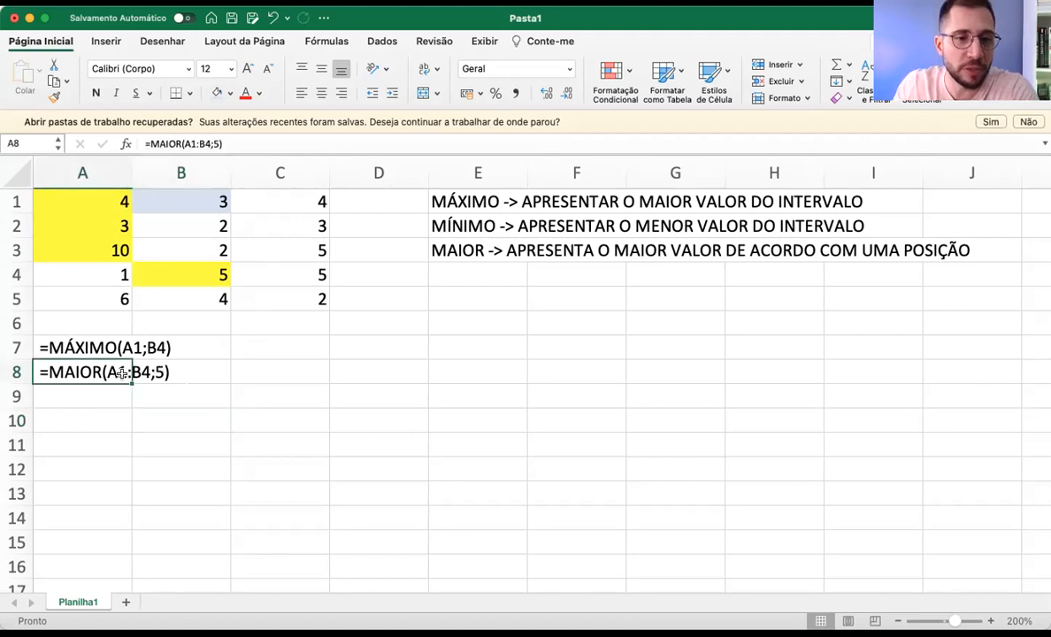
drag(106, 372, 164, 377)
click(153, 373)
click(156, 373)
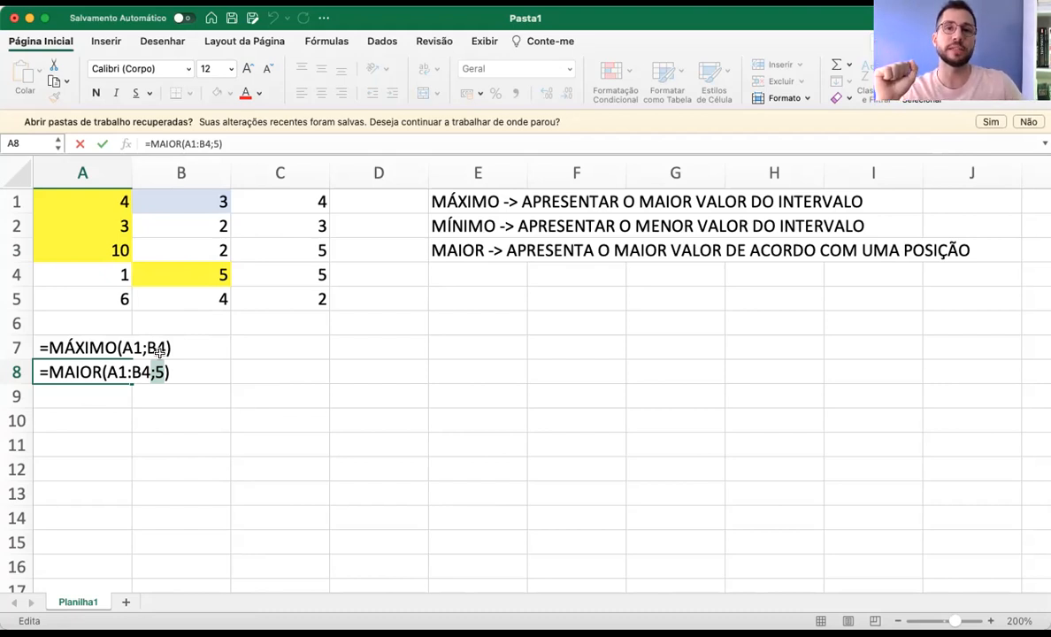
Replace the function name MÁXIMO with MAIOR in the A7 text, making it =MAIOR(A1;B4)
click(65, 346)
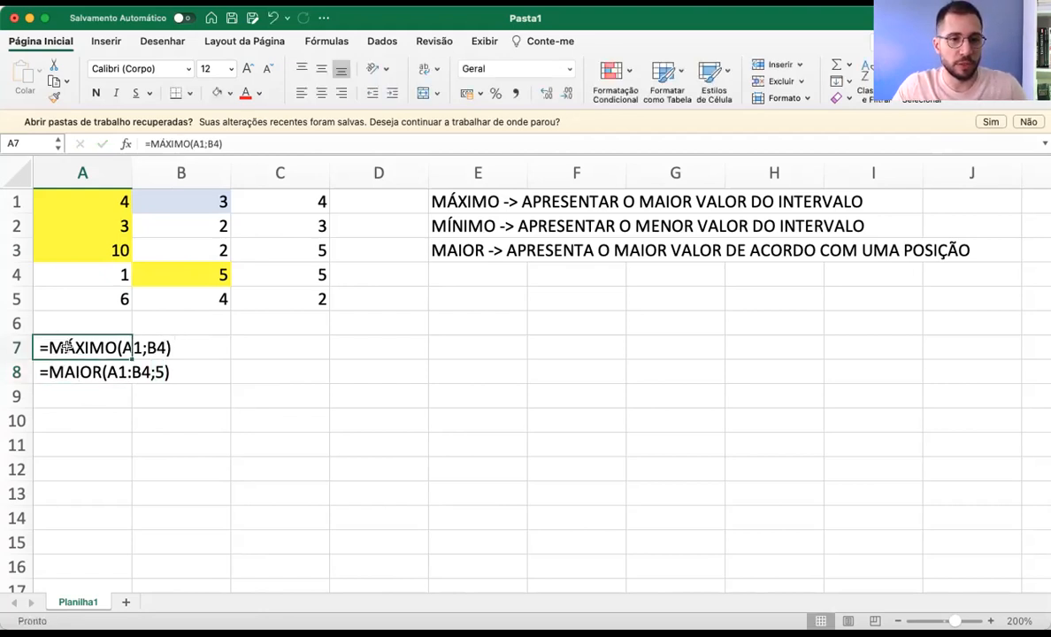
key(Escape)
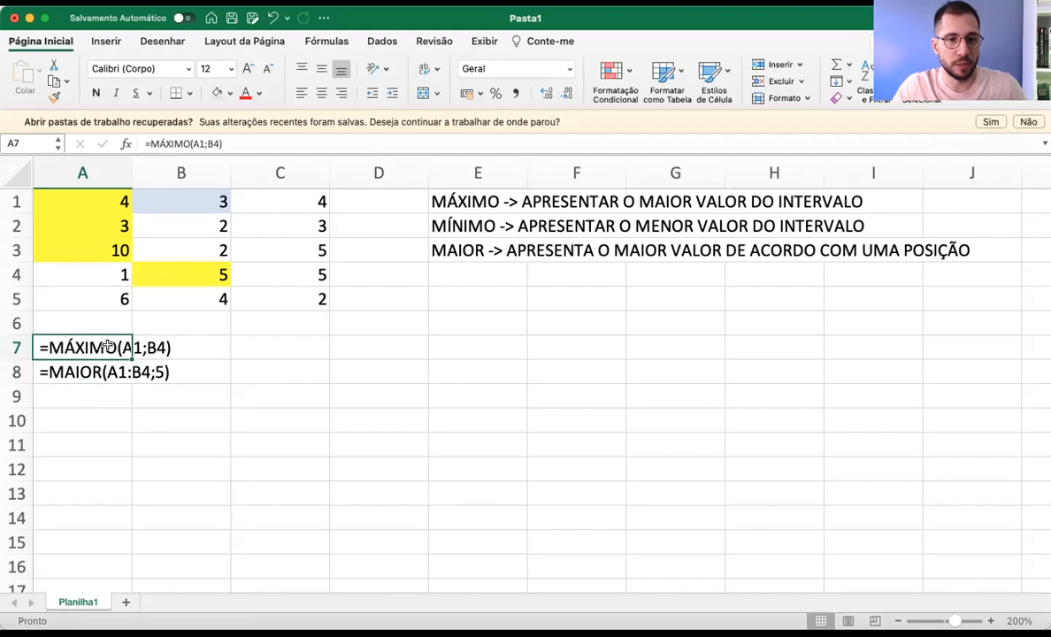
double_click(118, 347)
key(BackSpace)
key(BackSpace)
key(BackSpace)
key(BackSpace)
key(BackSpace)
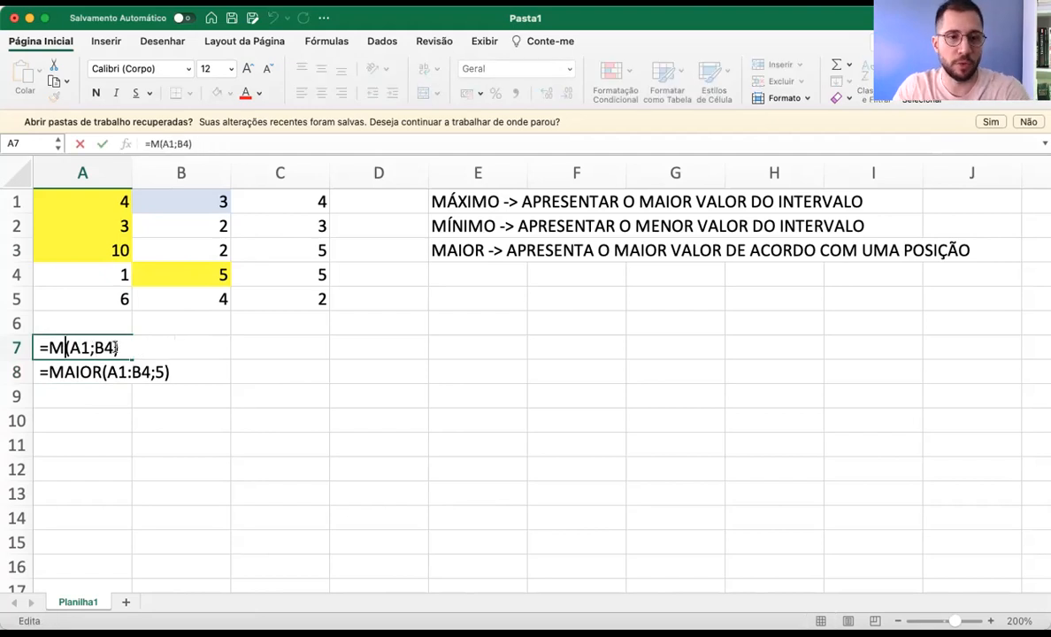
text(AIOR)
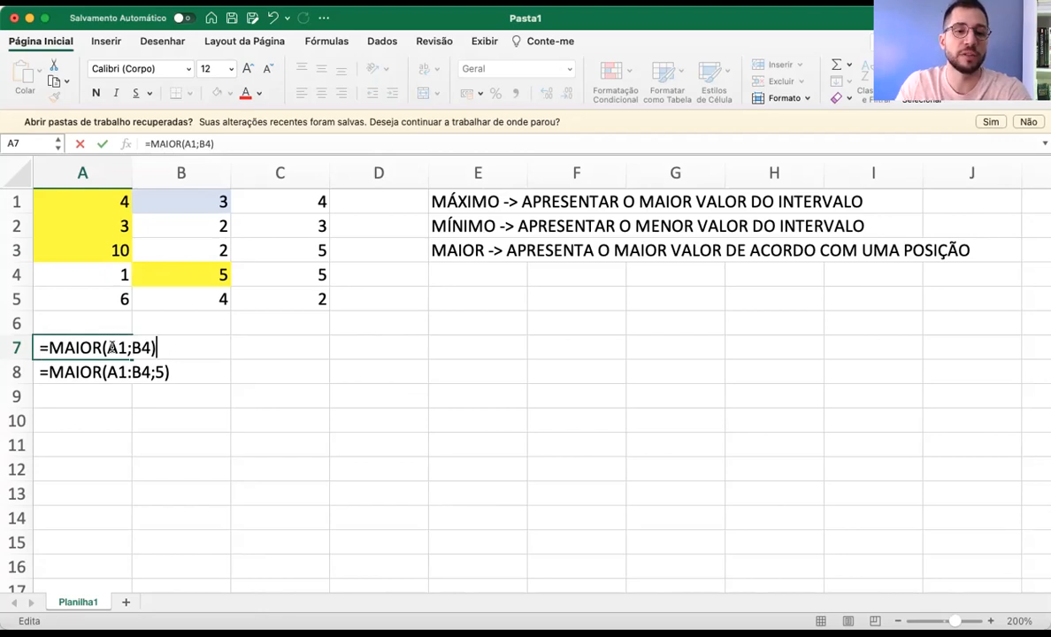
click(130, 398)
Replace the semicolon with a colon in the A7 text, making it =MAIOR(A1:B4)
click(69, 348)
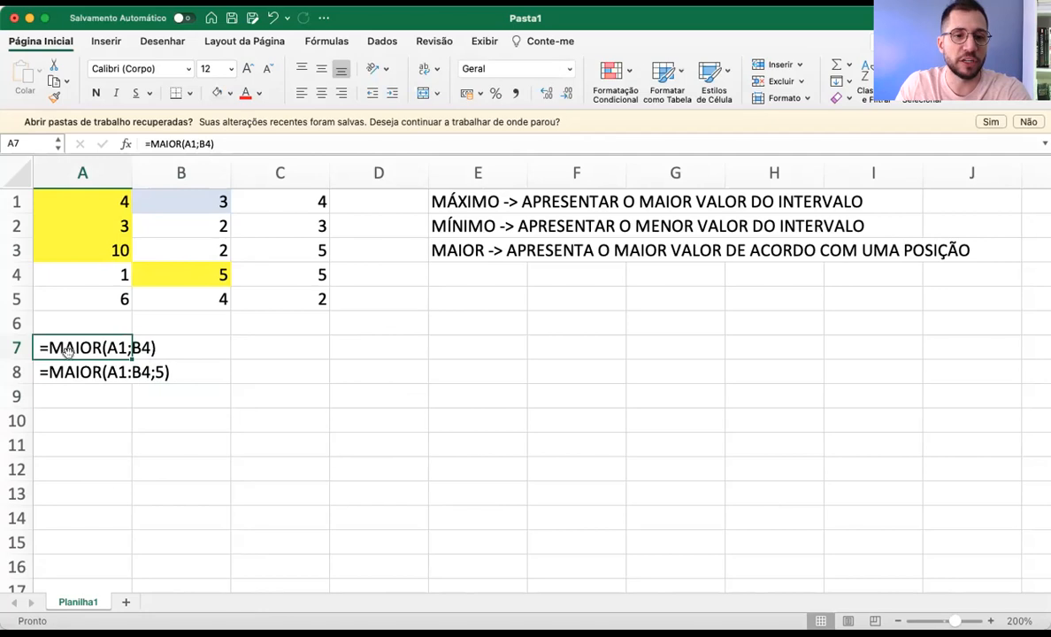
click(105, 465)
click(104, 352)
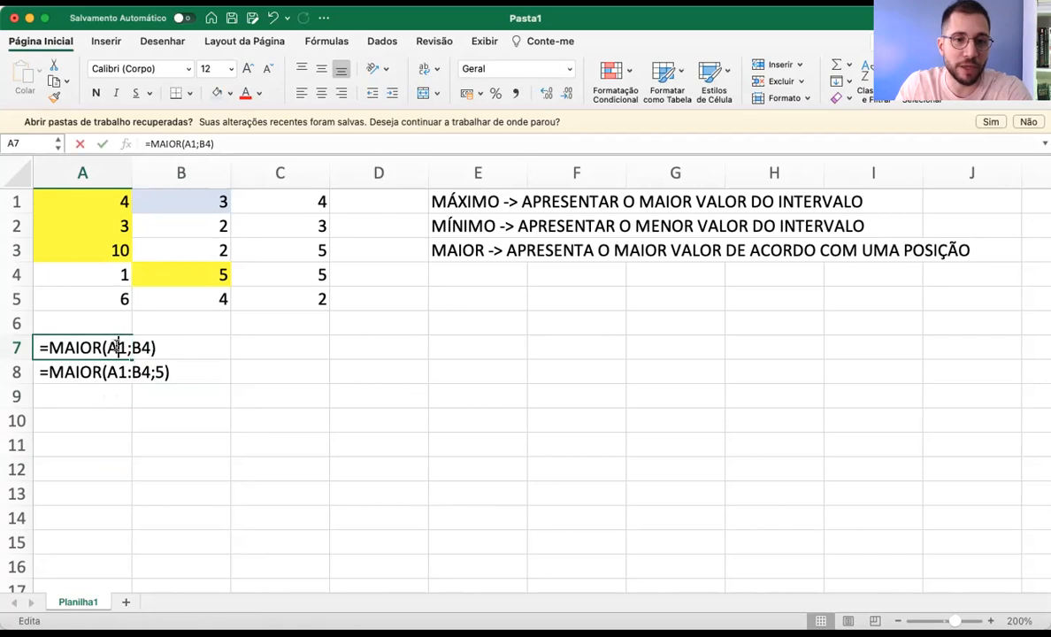
double_click(129, 347)
key(BackSpace)
text(:)
click(104, 445)
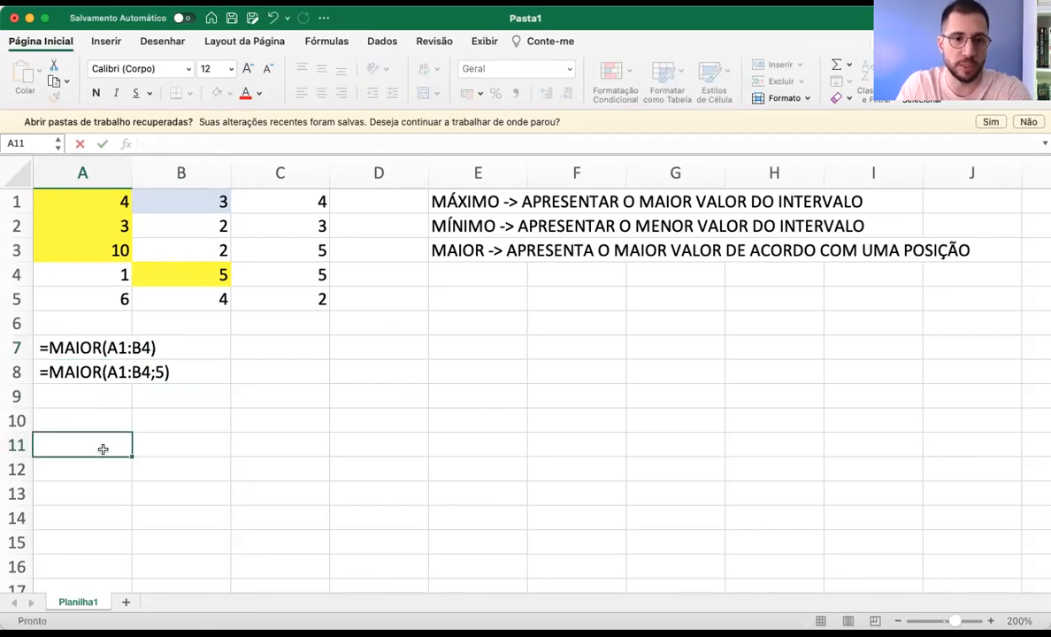
Undo the last two edits to the text in A7
click(77, 345)
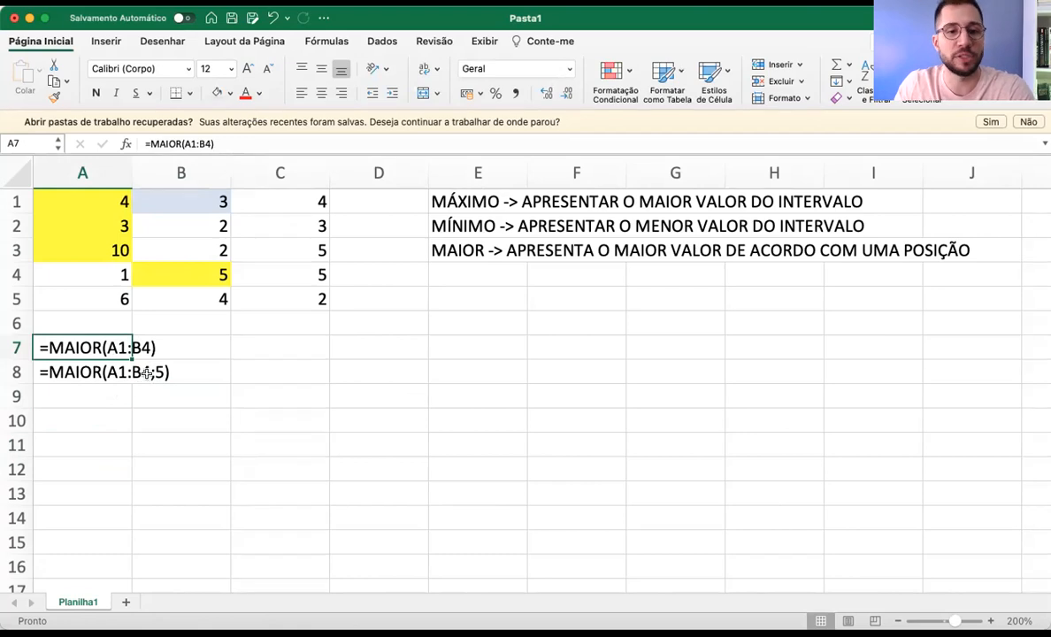
key(super+z)
key(super+z)
Change the A7 text to =MÁXIMO(A1:B4) with a colon and remove its apostrophe so it calculates
double_click(90, 347)
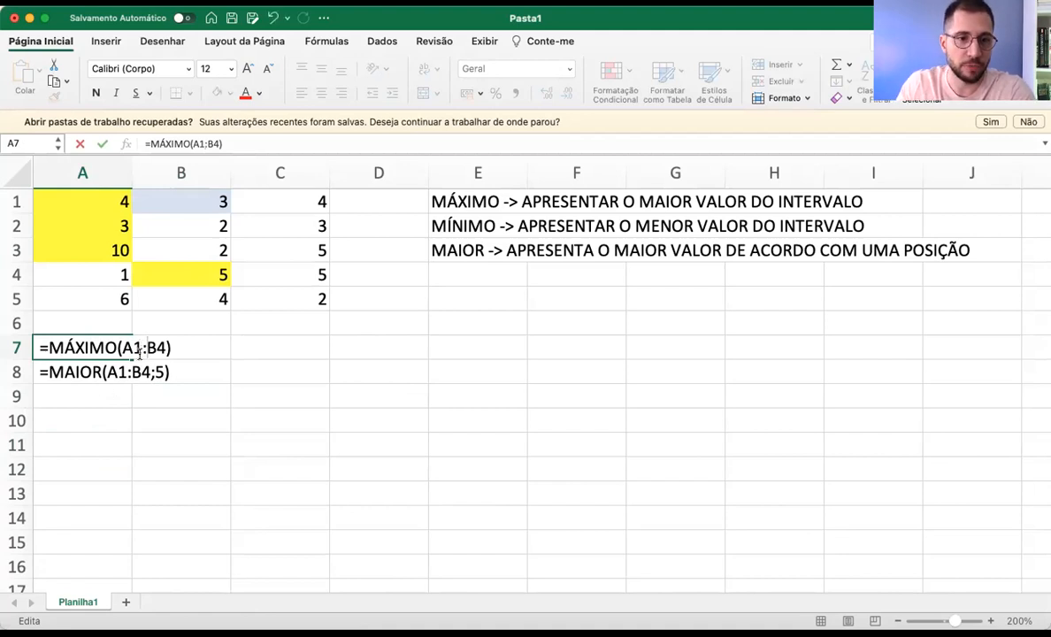
click(100, 389)
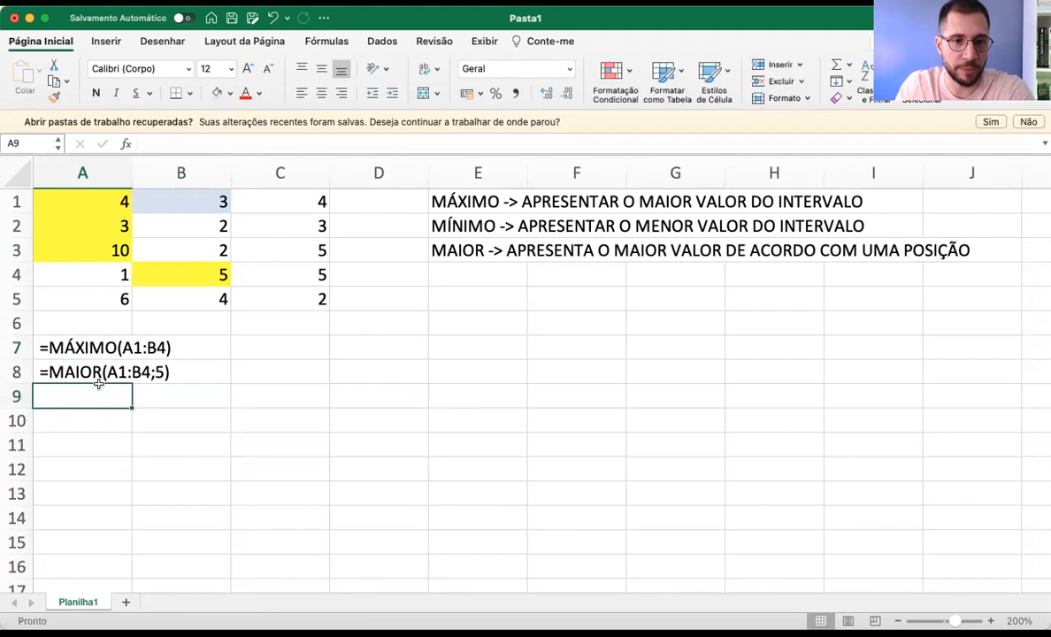
double_click(43, 344)
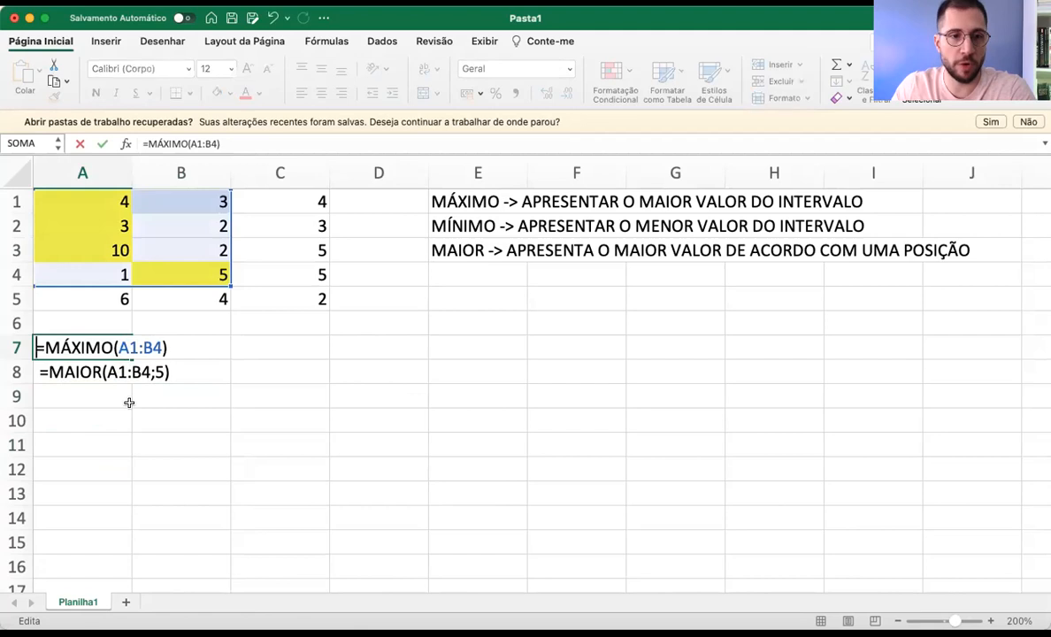
key(Return)
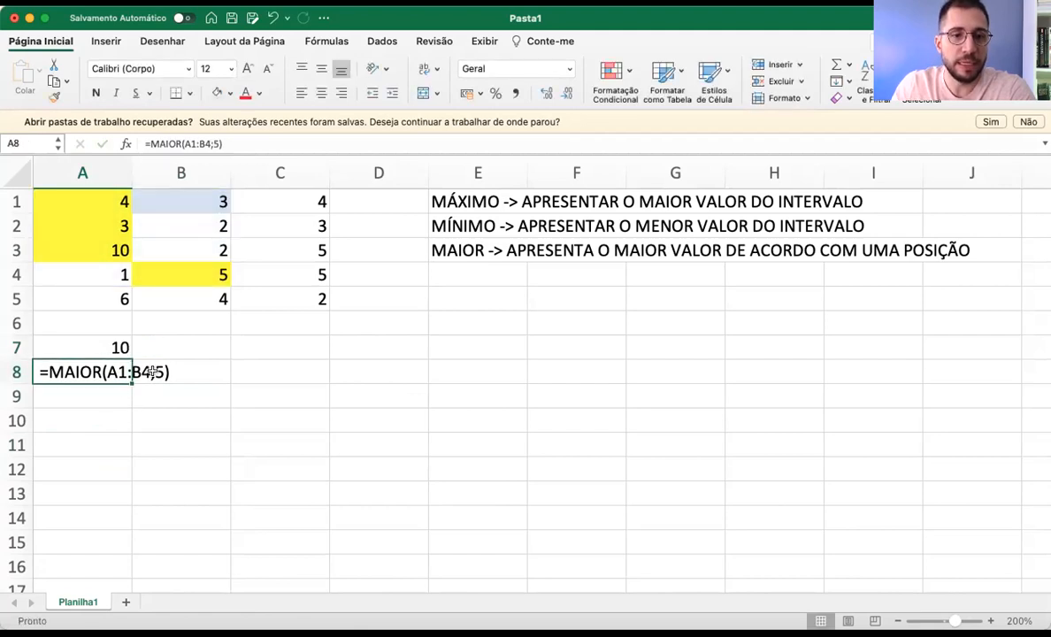
Change the position argument in A8 to 1 and remove the apostrophe so =MAIOR(A1:B4;1) calculates
double_click(104, 371)
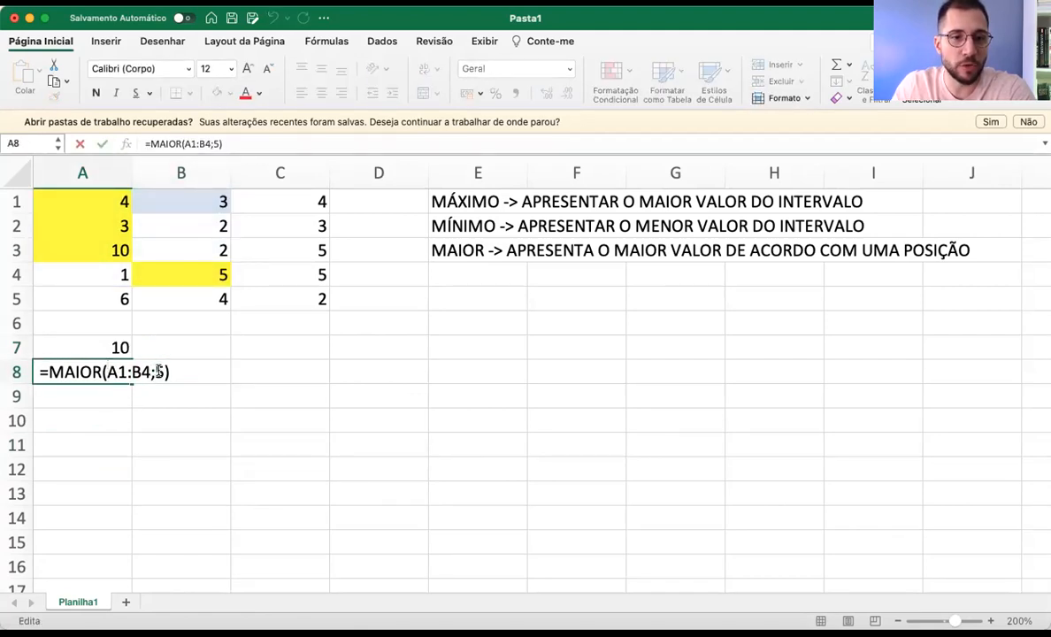
key(BackSpace)
text(1)
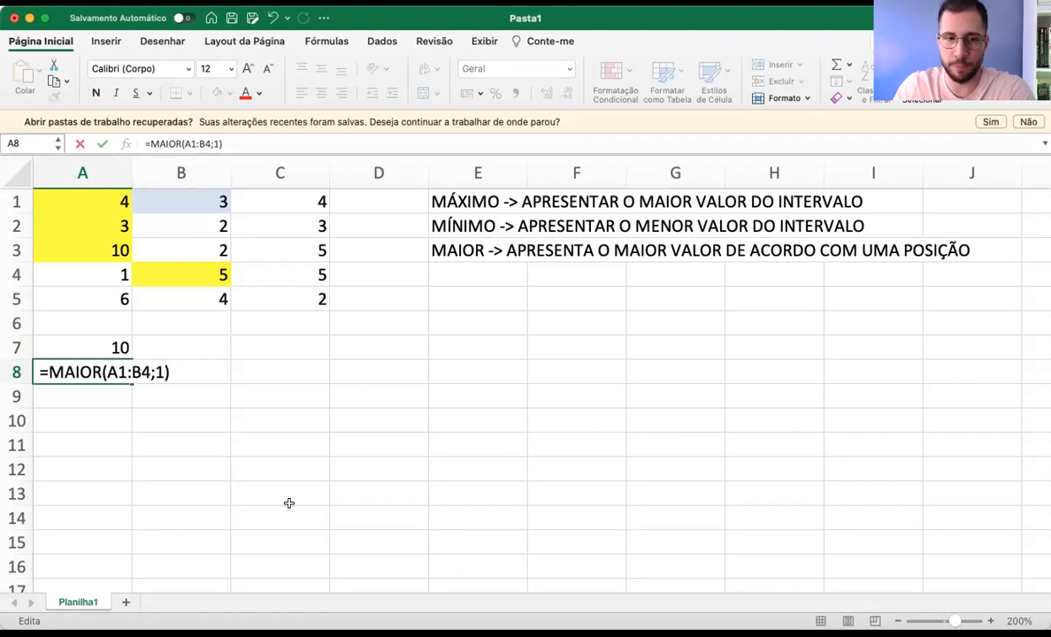
key(Return)
click(43, 370)
double_click(43, 369)
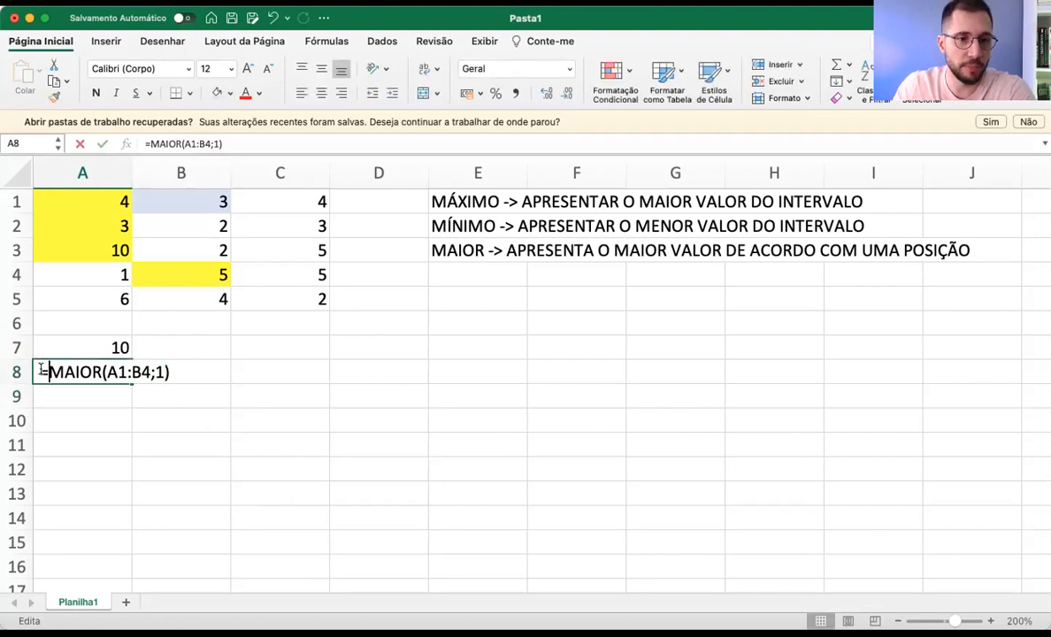
key(Return)
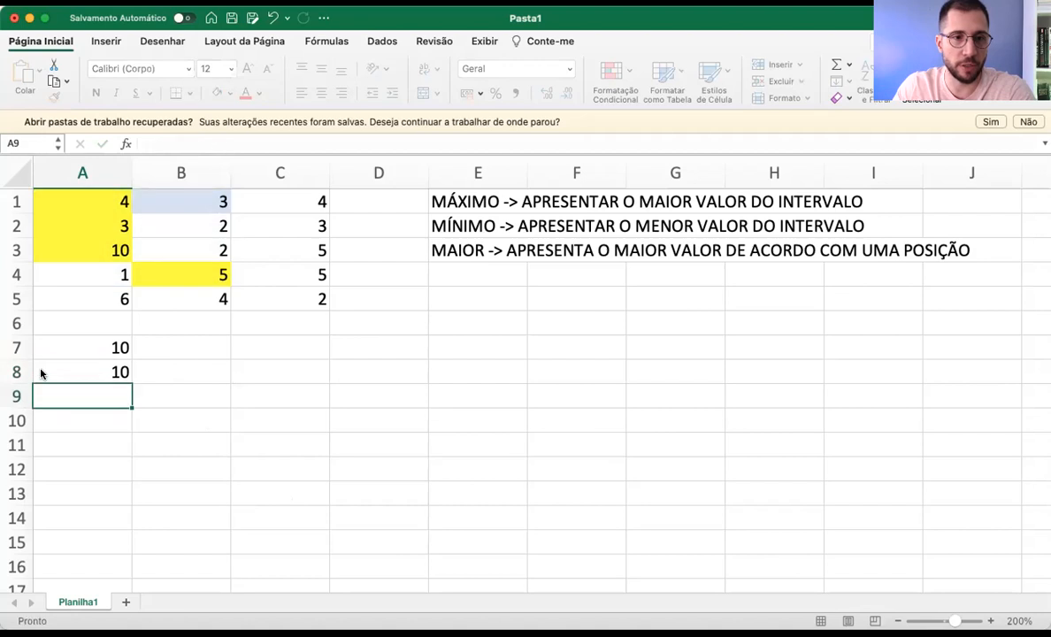
Turn the A7 formula =MÁXIMO(A1:B4) into displayed text by putting an apostrophe before it
click(50, 367)
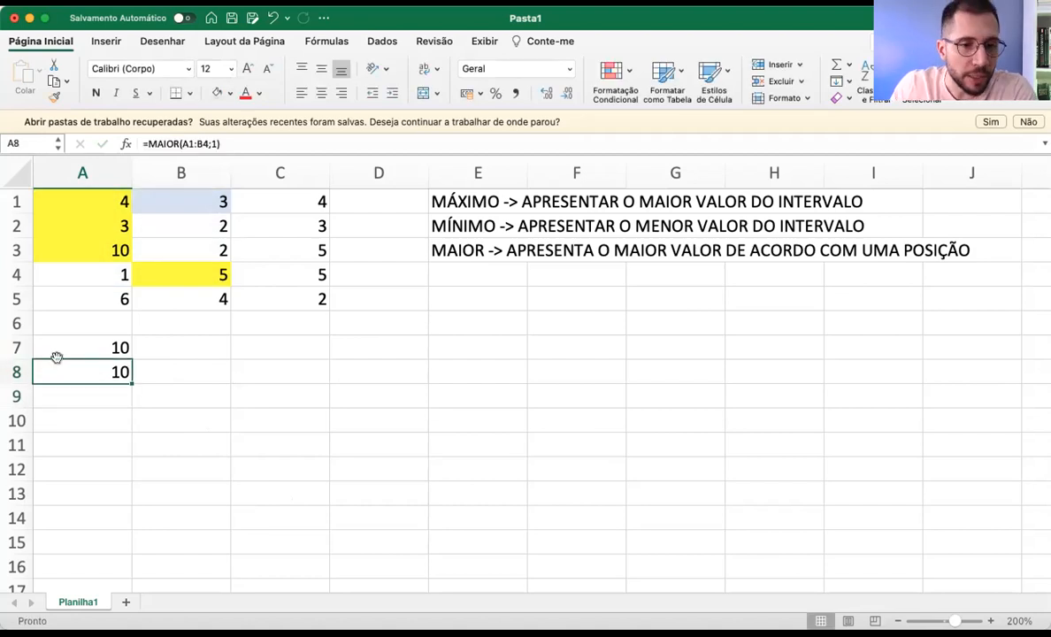
double_click(59, 371)
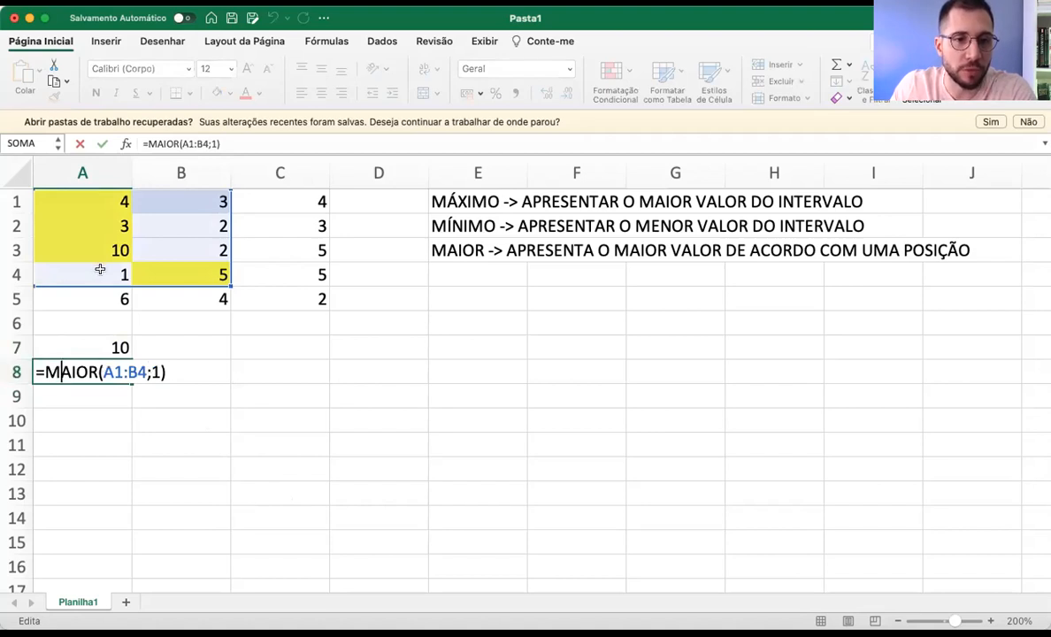
click(81, 339)
double_click(81, 338)
click(37, 342)
text(')
Turn the A8 formula =MAIOR(A1:B4;1) into displayed text by putting an apostrophe before it
double_click(43, 368)
click(35, 369)
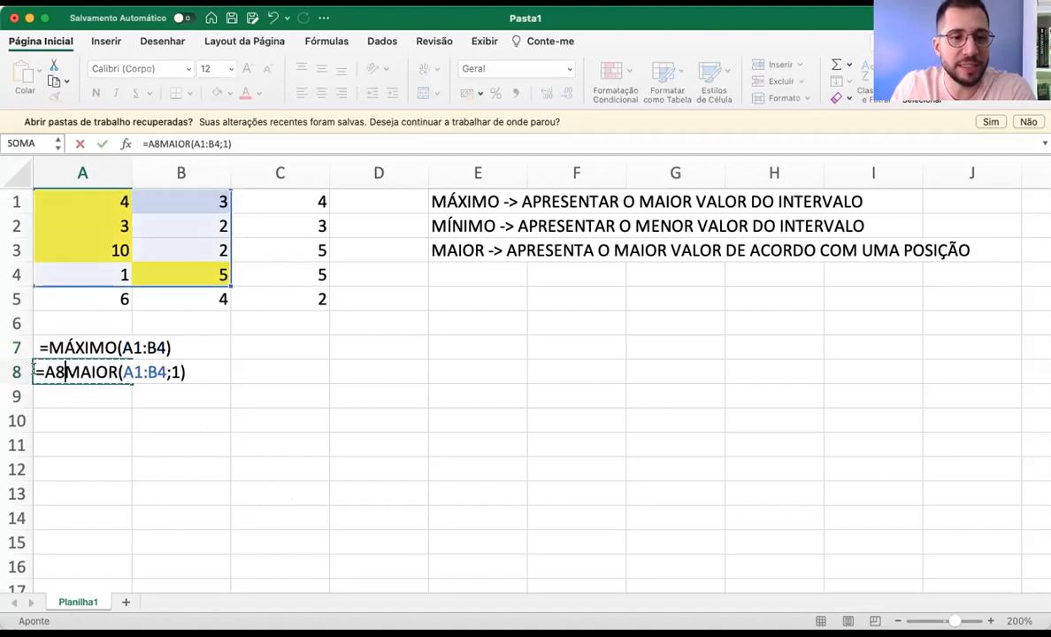
key(Escape)
double_click(36, 369)
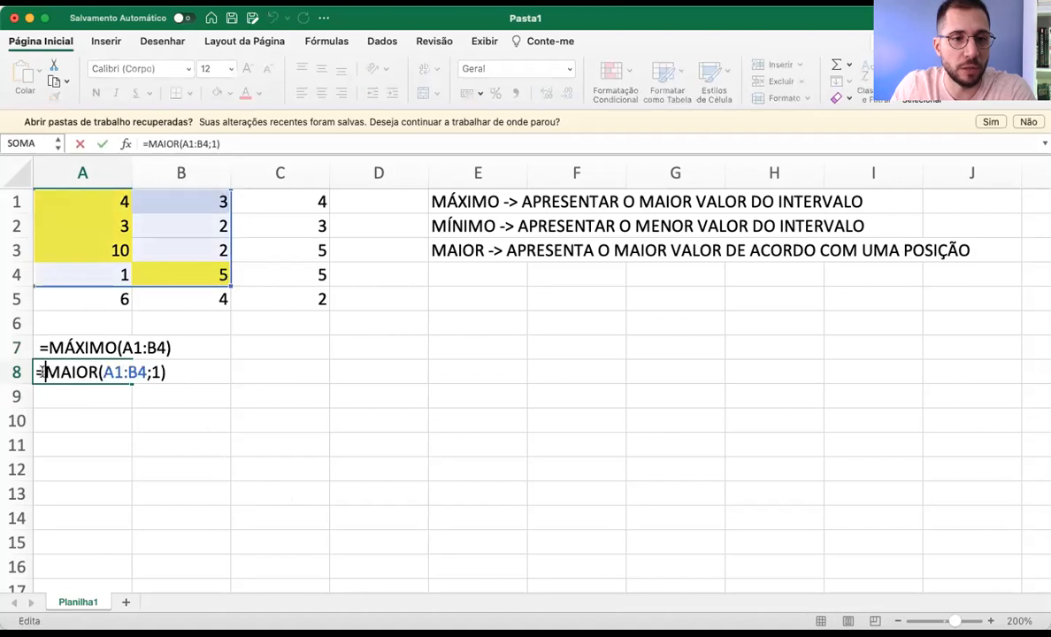
click(37, 372)
text(')
key(Return)
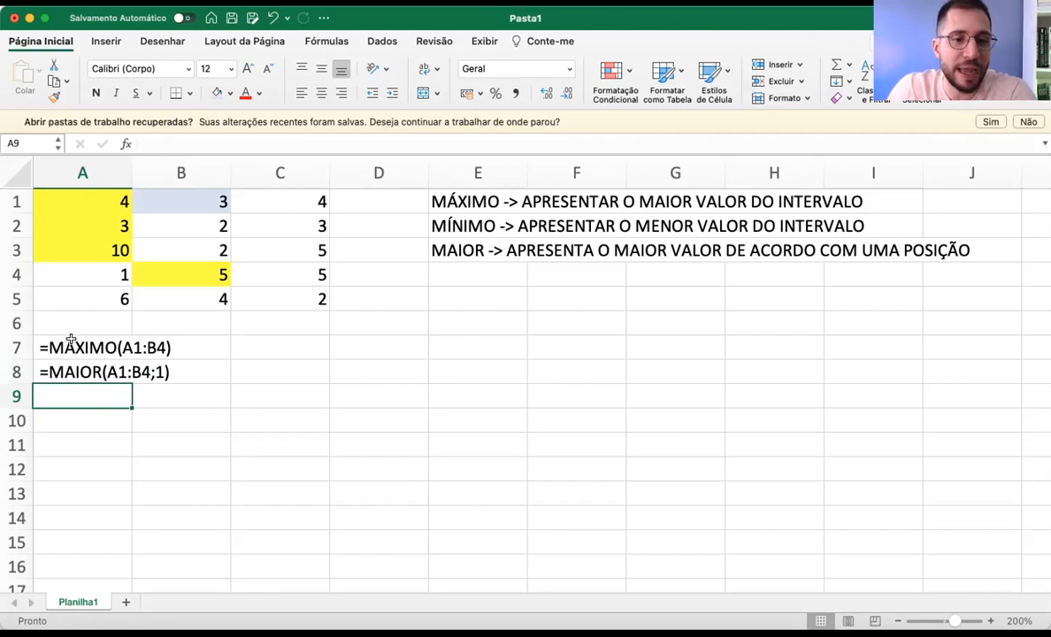
Remove the fill color from cells A1:B4
click(245, 272)
drag(97, 199, 149, 270)
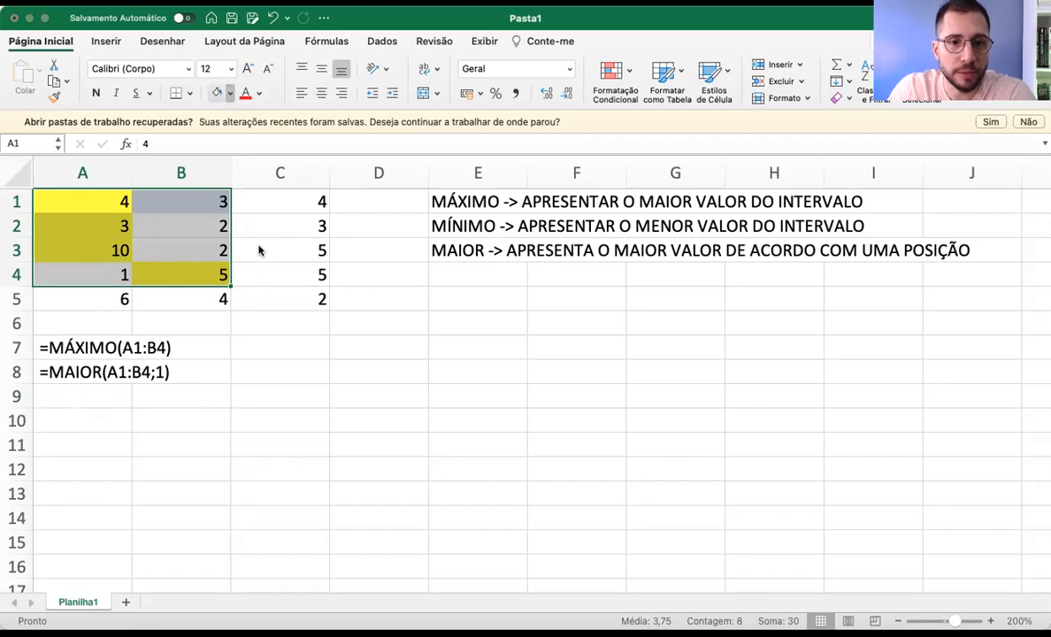
click(240, 122)
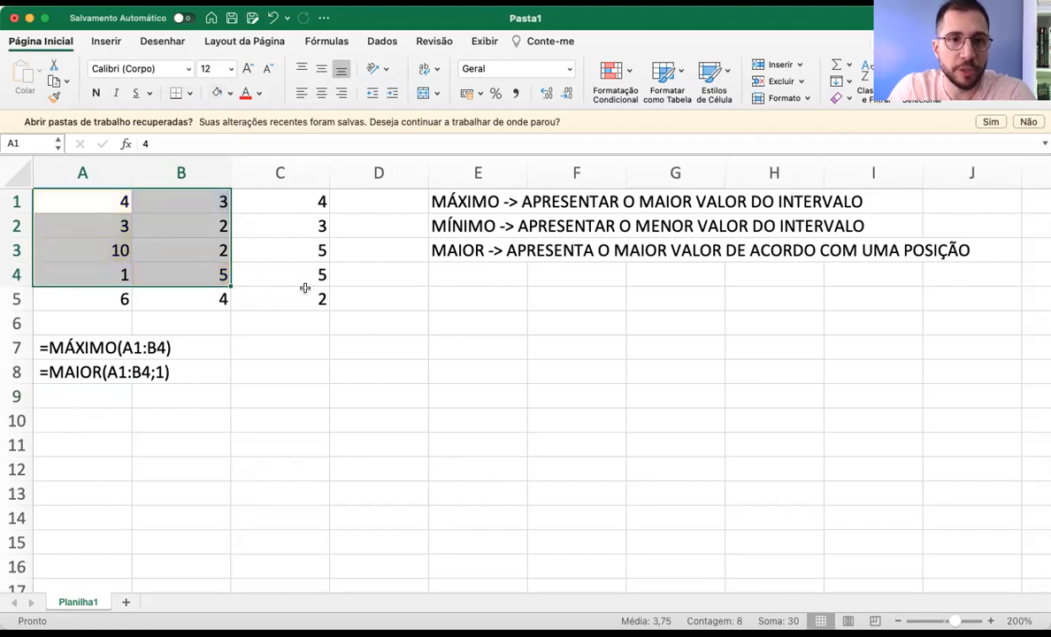
click(258, 364)
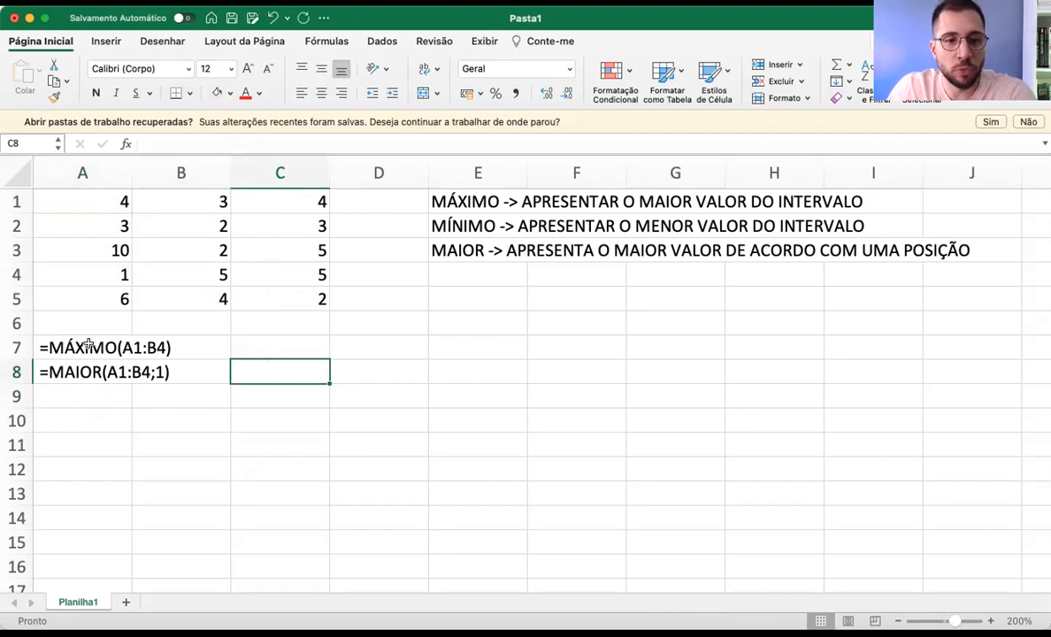
Enter the formula =MÍNIMO(A1:B4) in cell C7
click(263, 344)
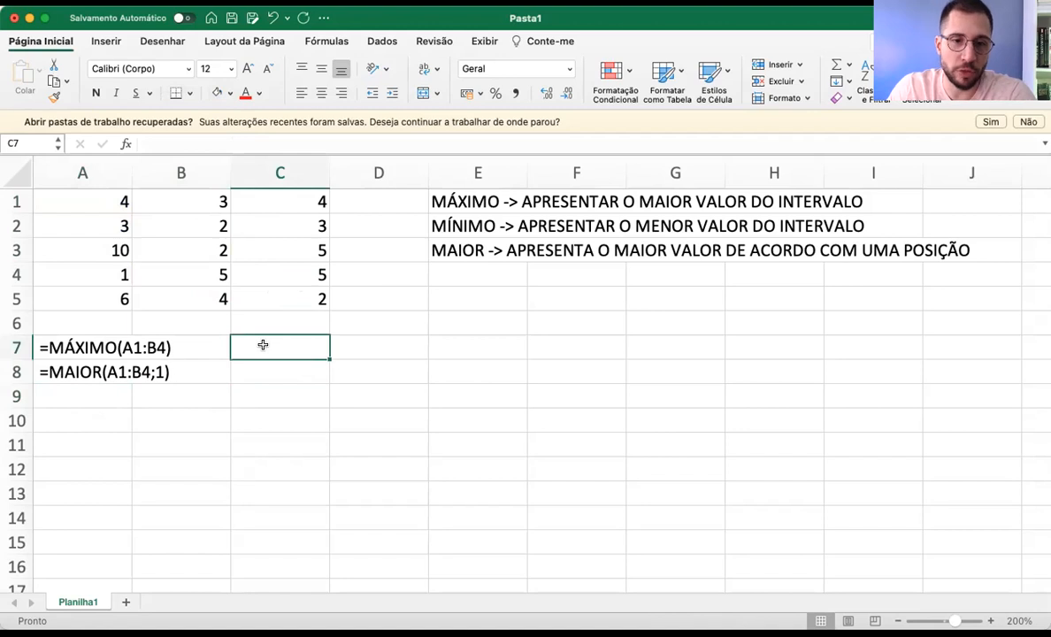
text(=)
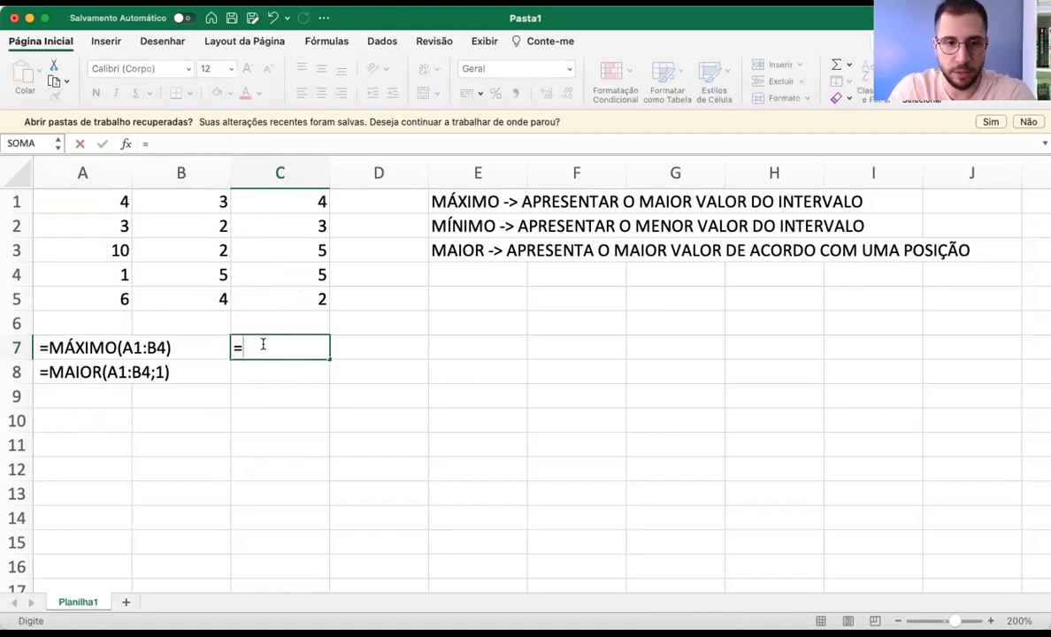
text(MÍNIMO)
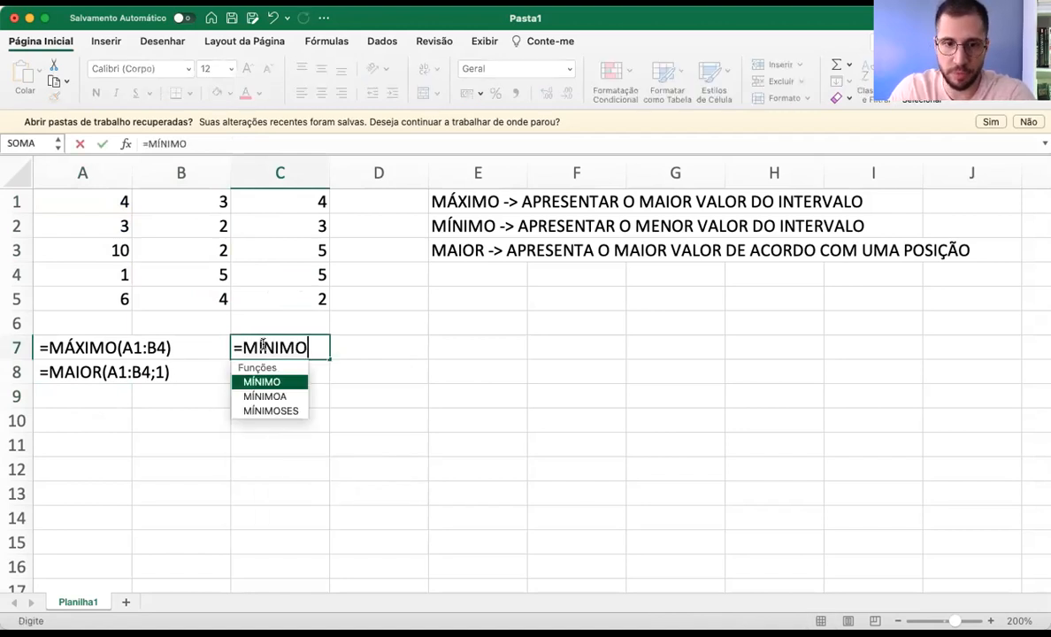
text(()
drag(68, 199, 171, 270)
text())
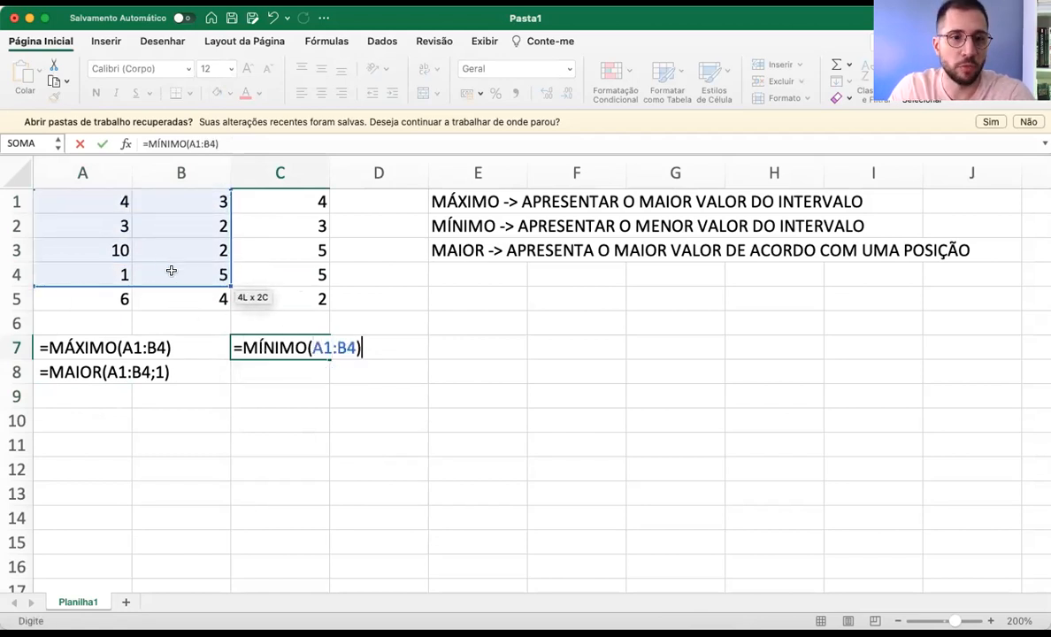
key(Return)
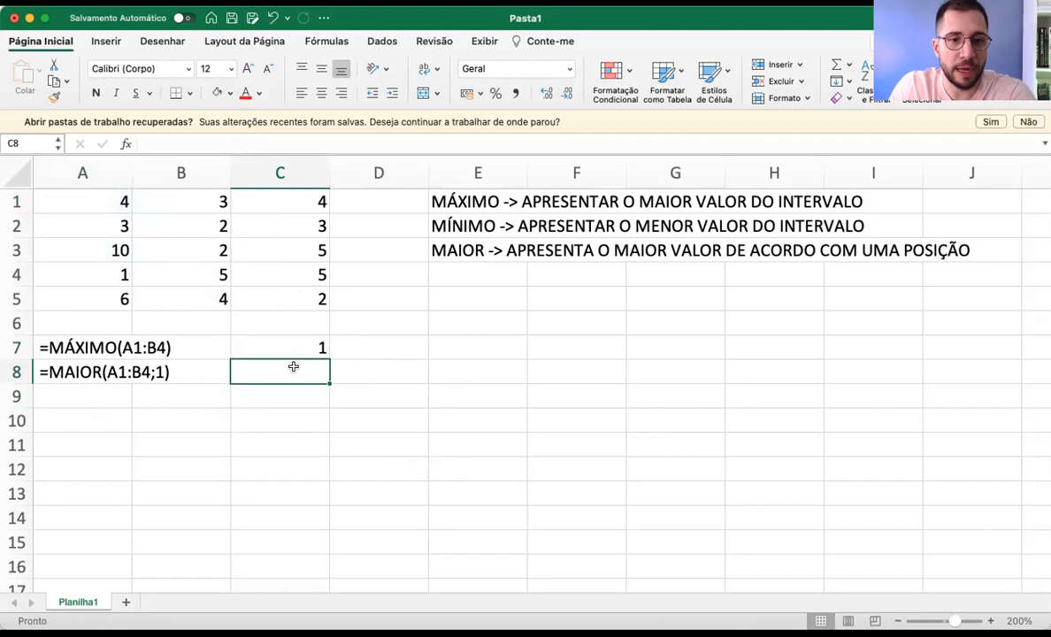
Enter the formula =MENOR(A1:B4;1) in cell C8
text(=MENOR)
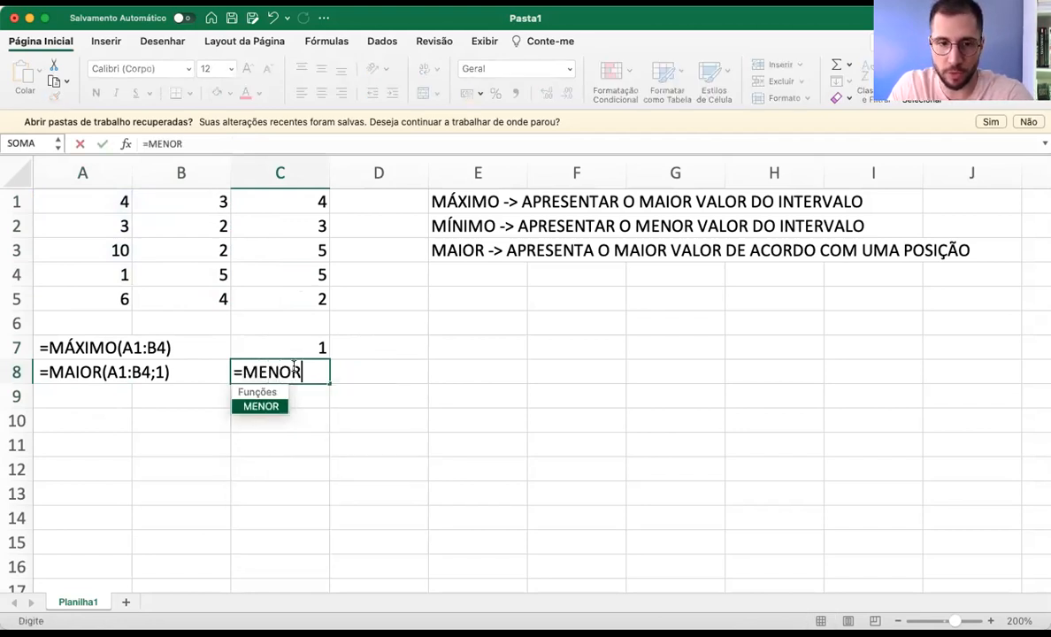
text(()
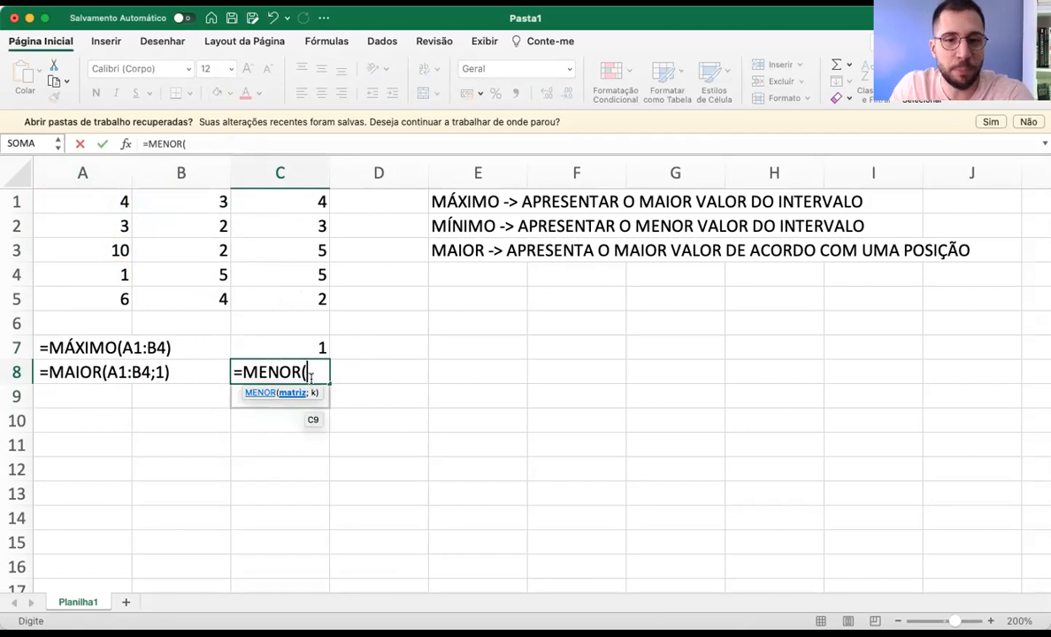
drag(104, 196, 181, 268)
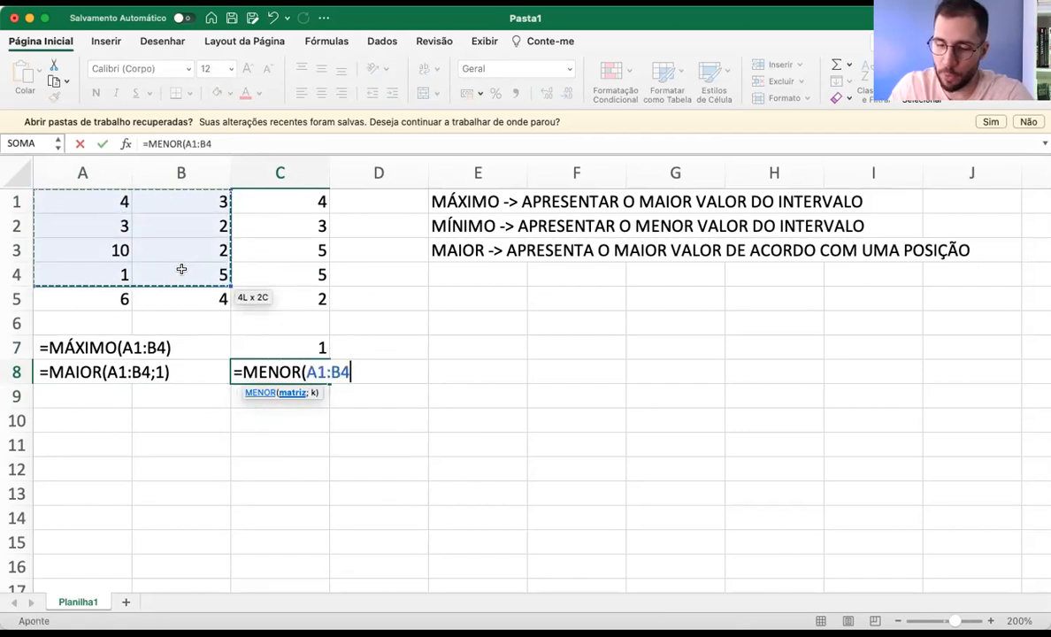
text(;1))
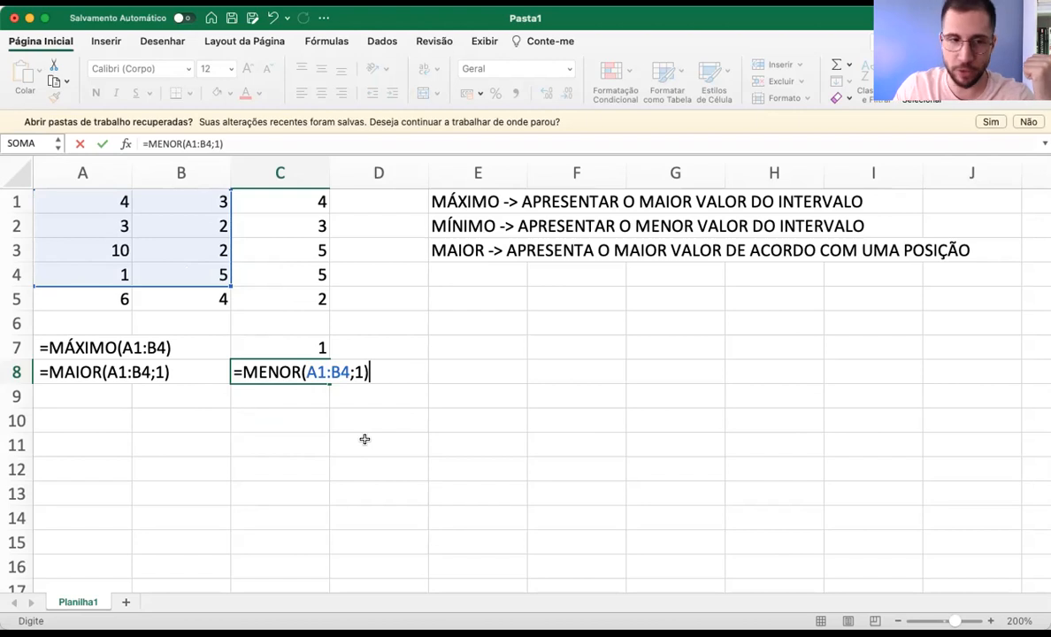
key(Return)
Change the position argument of the MENOR formula in C8 to 5
click(296, 378)
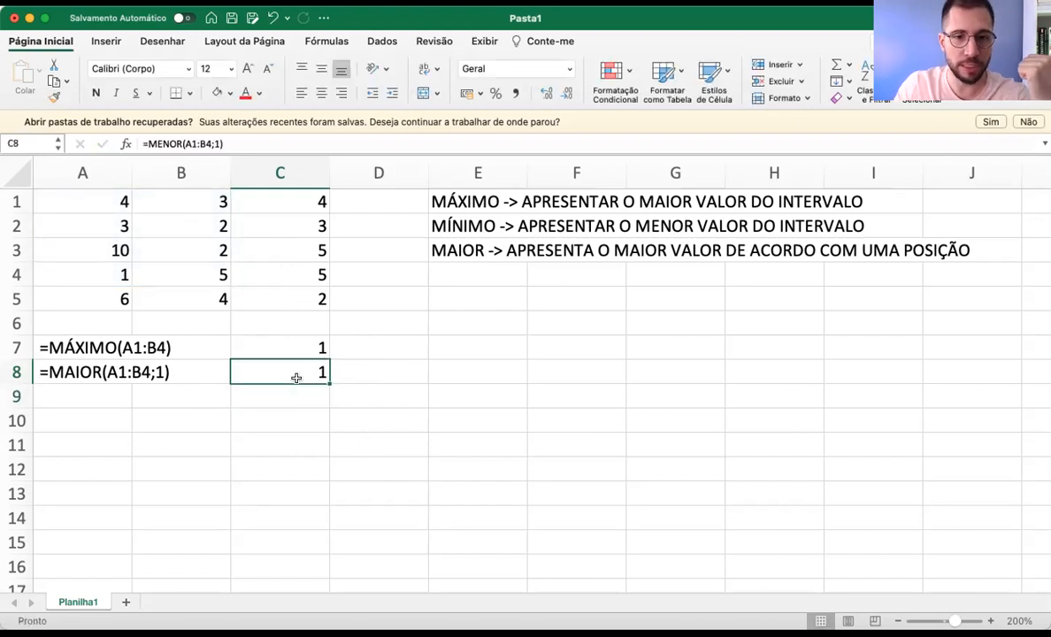
double_click(296, 378)
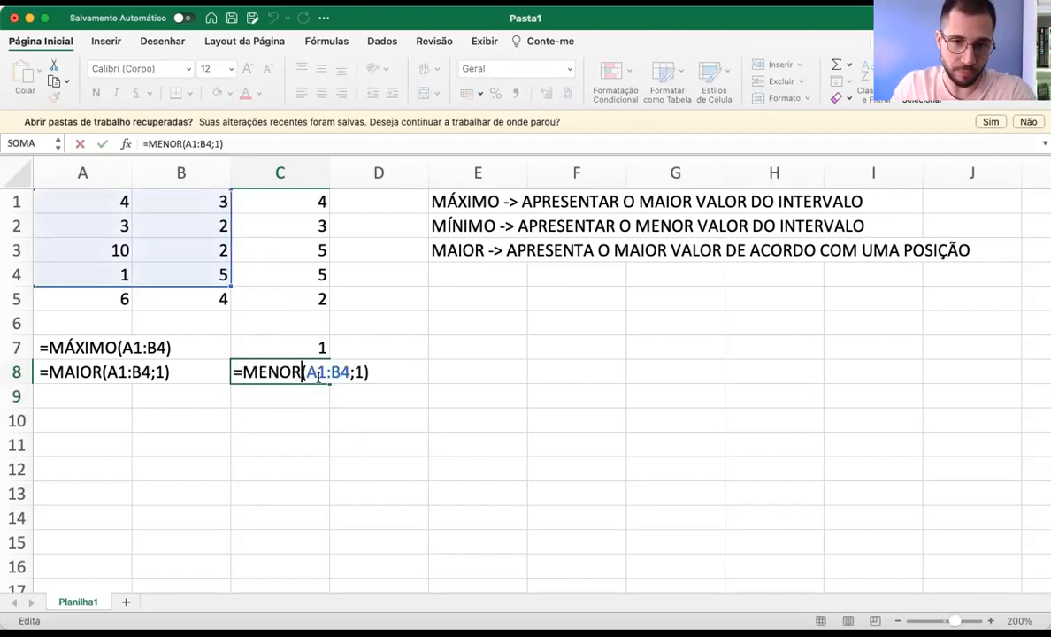
drag(354, 374, 362, 376)
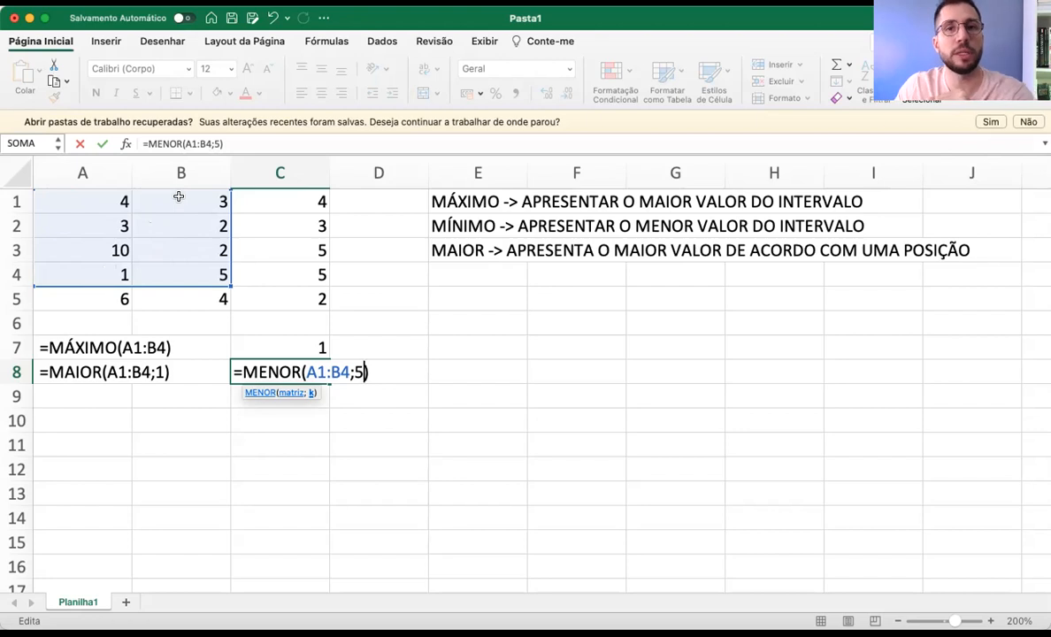
key(Return)
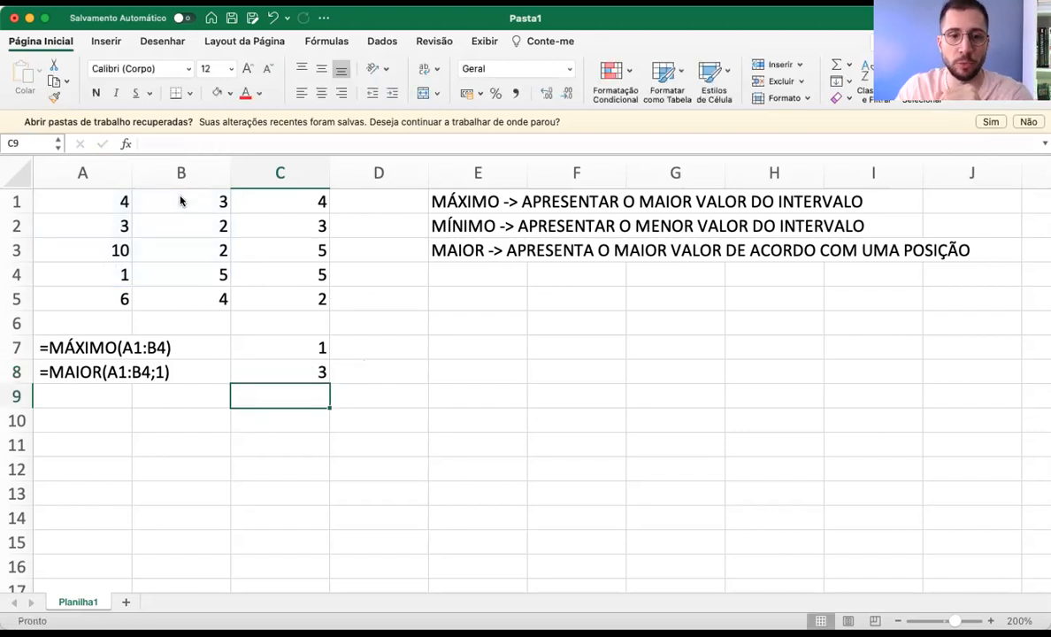
click(317, 374)
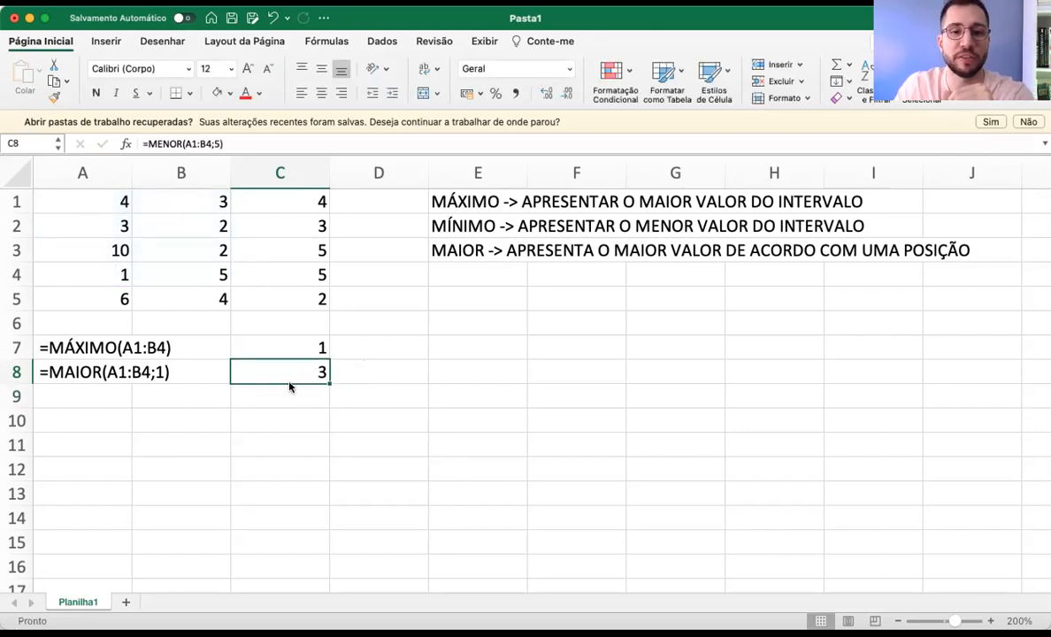
Turn the C8 and C7 formulas into displayed text by putting an apostrophe before each one
double_click(279, 372)
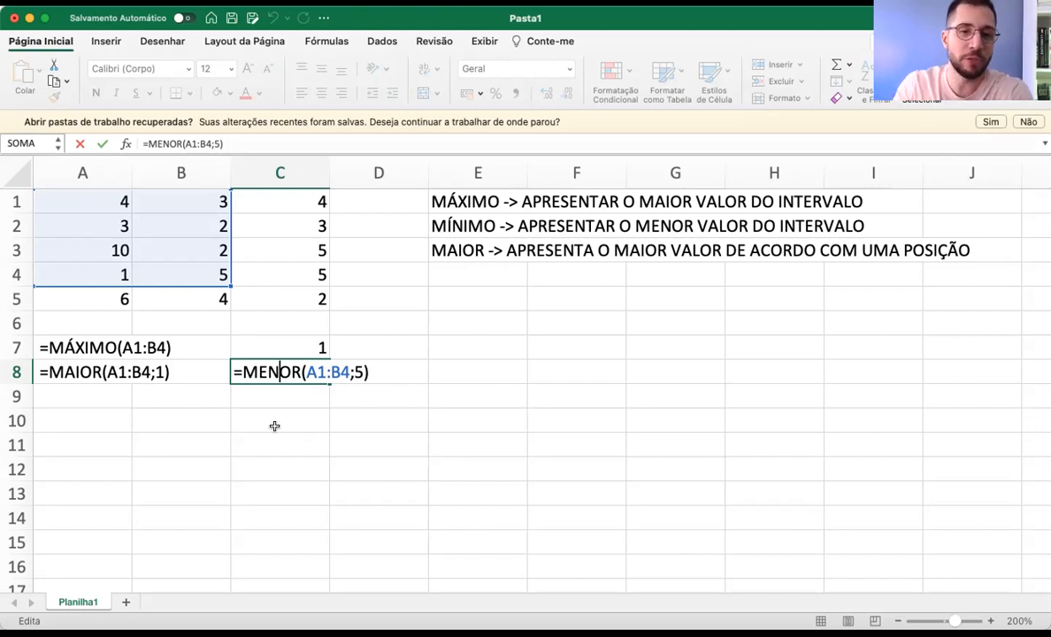
key(Escape)
double_click(233, 347)
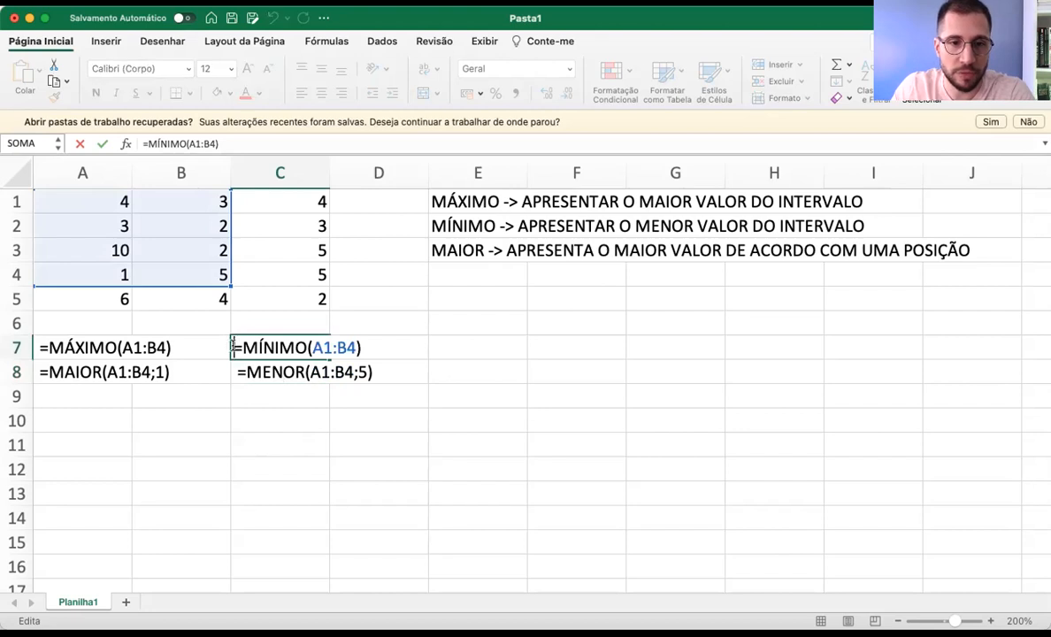
click(248, 393)
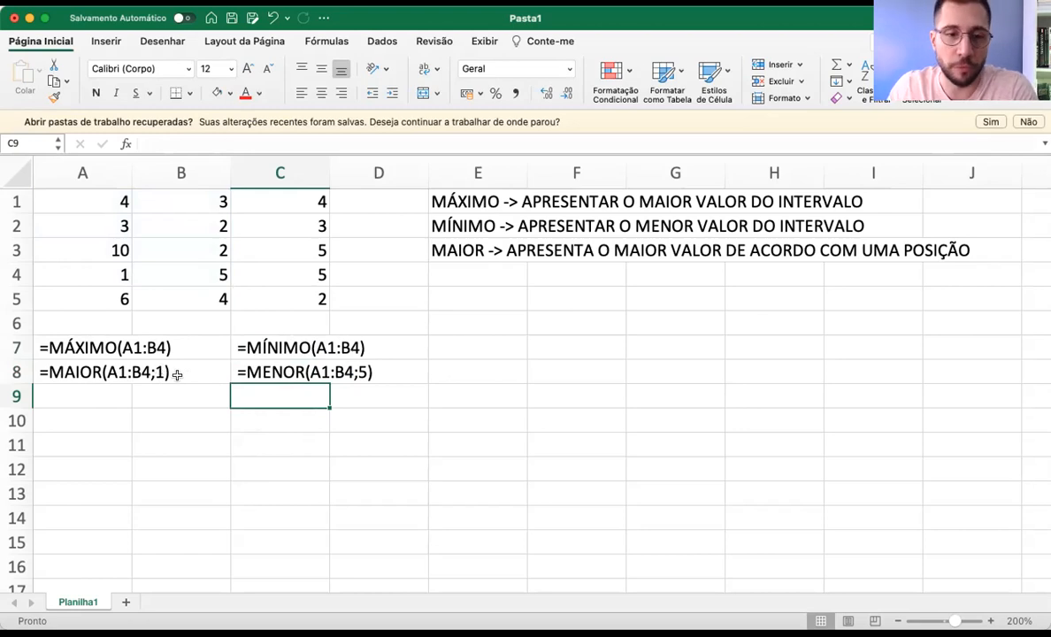
Replace the colon in the A8 text with a semicolon so it reads =MAIOR(A1;B4;1)
click(141, 376)
double_click(125, 371)
key(Escape)
drag(130, 371, 134, 372)
double_click(125, 372)
key(Escape)
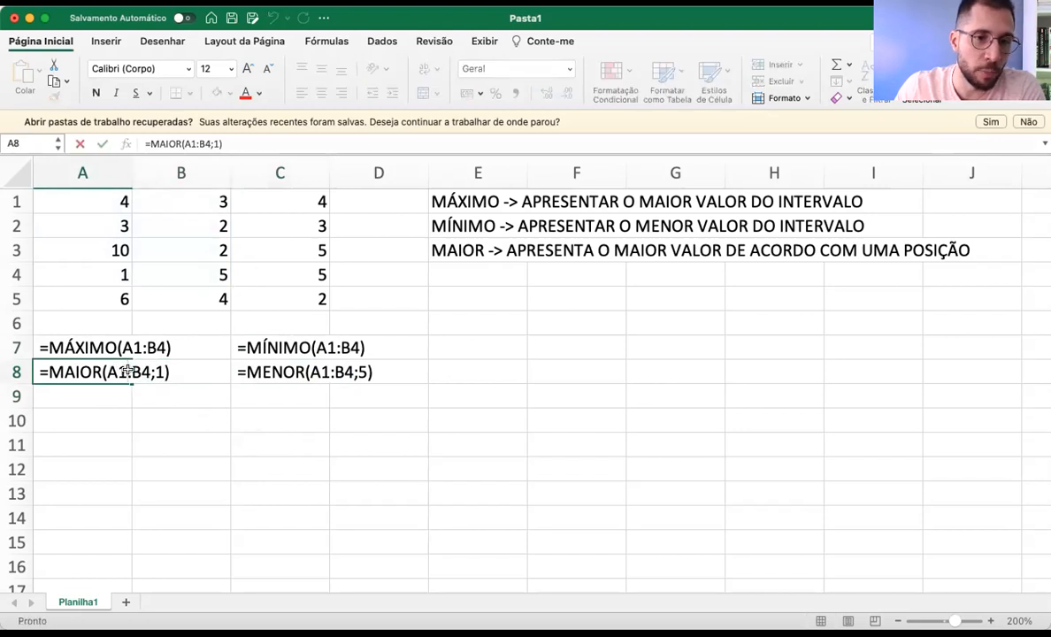
double_click(120, 372)
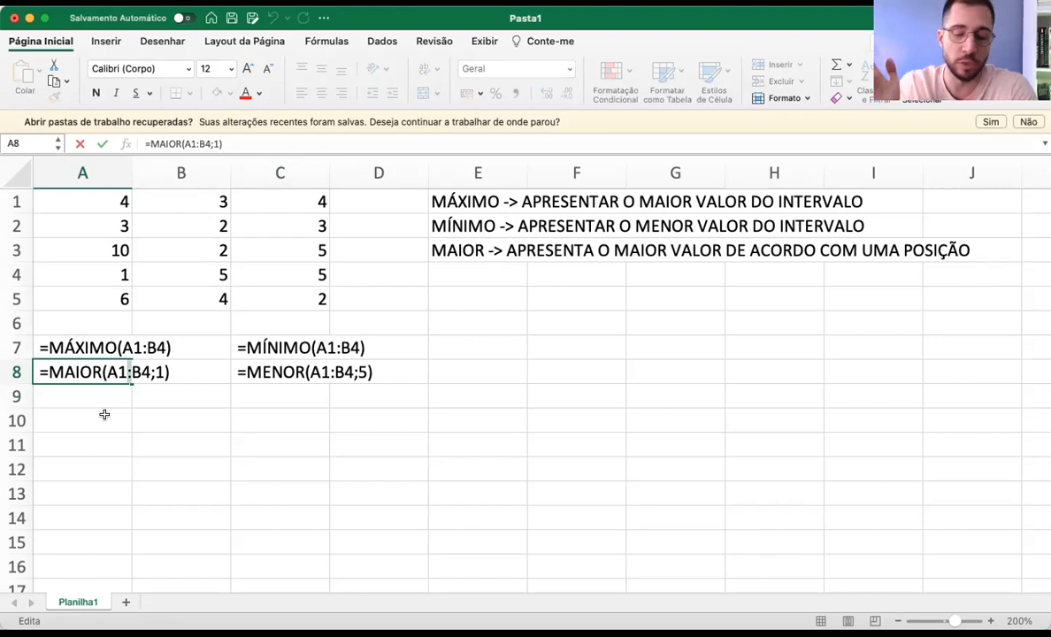
text(;)
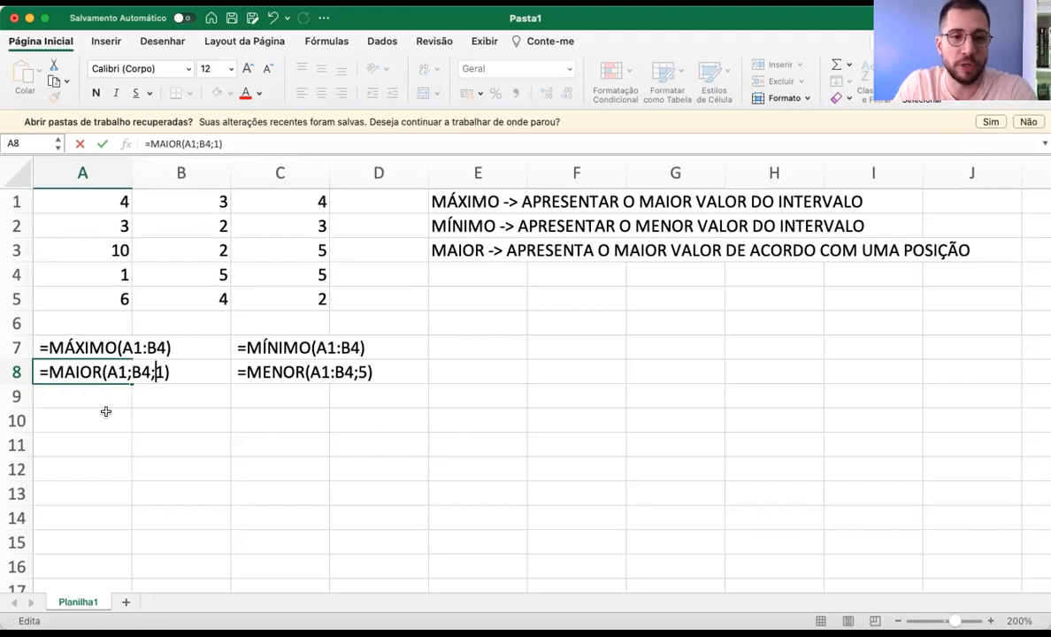
Highlight the position argument ;1 and the references A1;B4 within the A8 text to examine the MAIOR arguments
key(shift+Right)
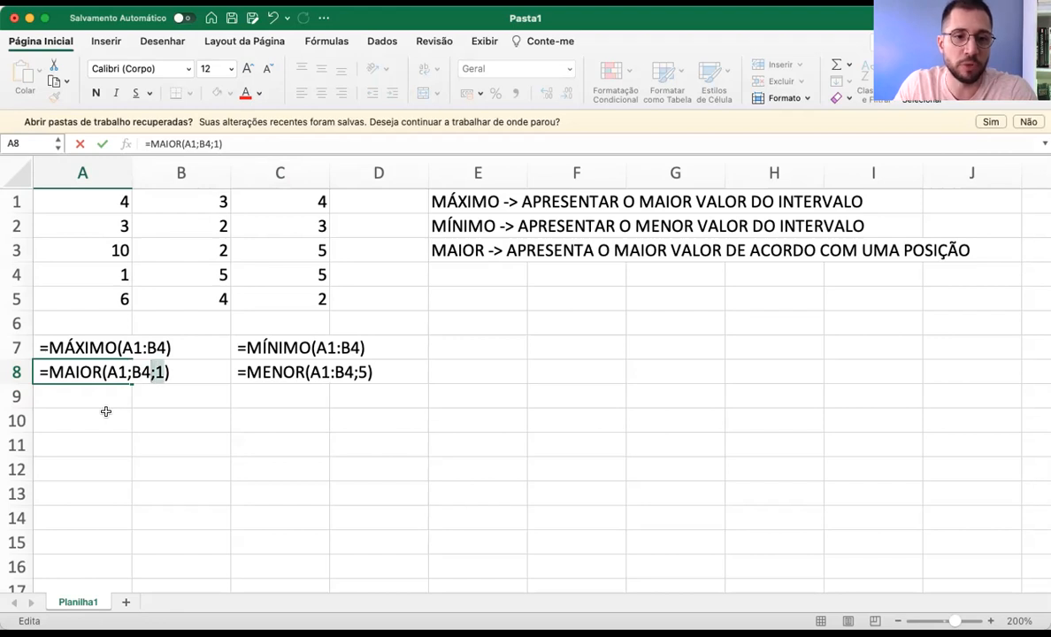
key(Left)
key(Left)
key(Left)
key(Left)
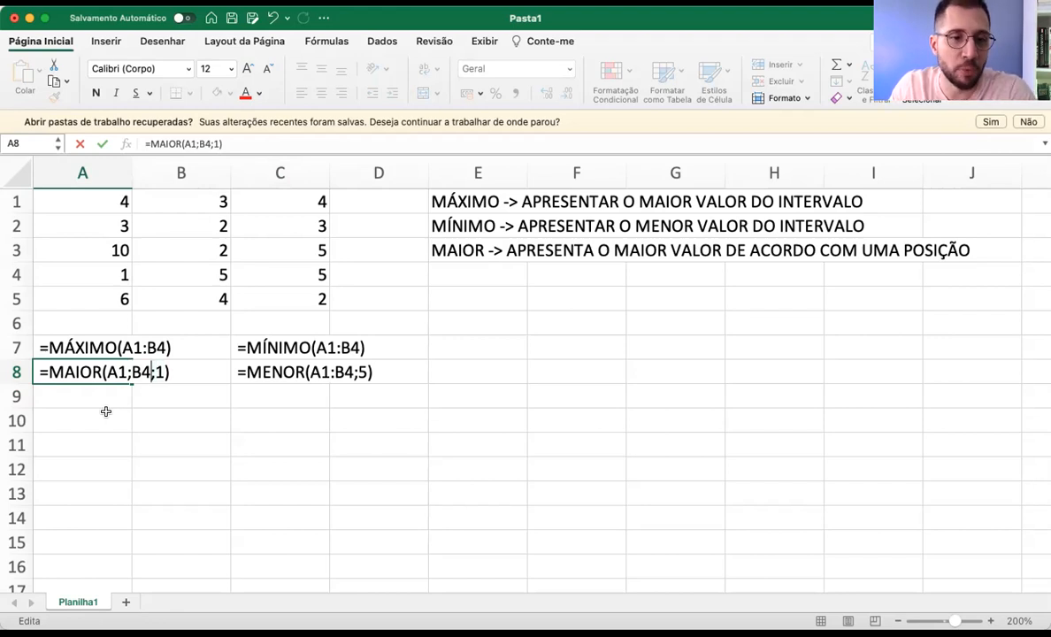
key(Left)
key(Left)
key(Left)
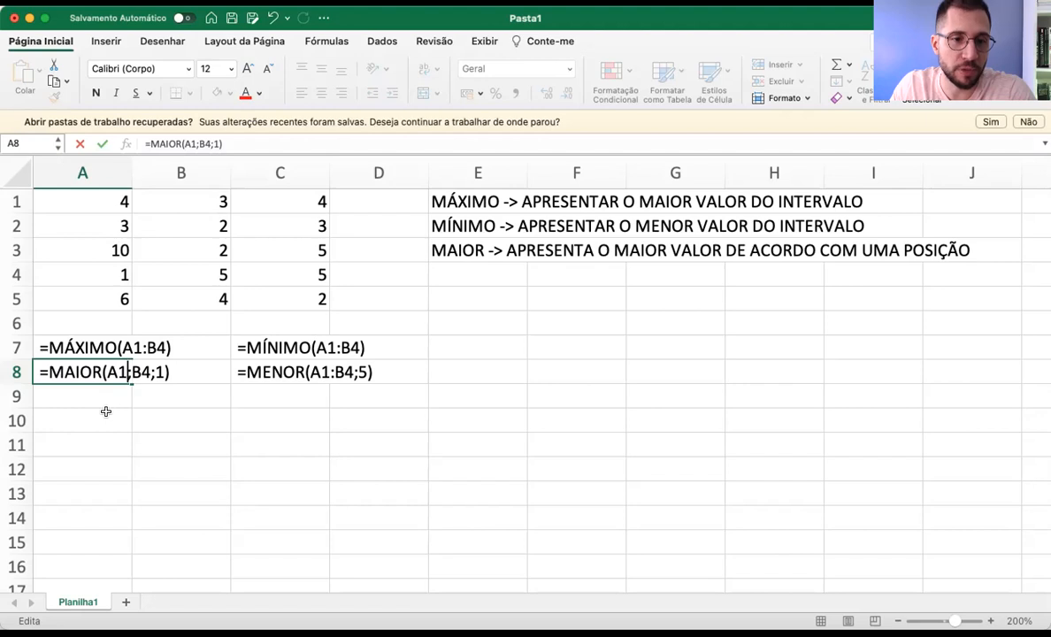
key(shift+Right)
key(shift+Right)
key(shift+Right)
key(shift+Right)
key(shift+Right)
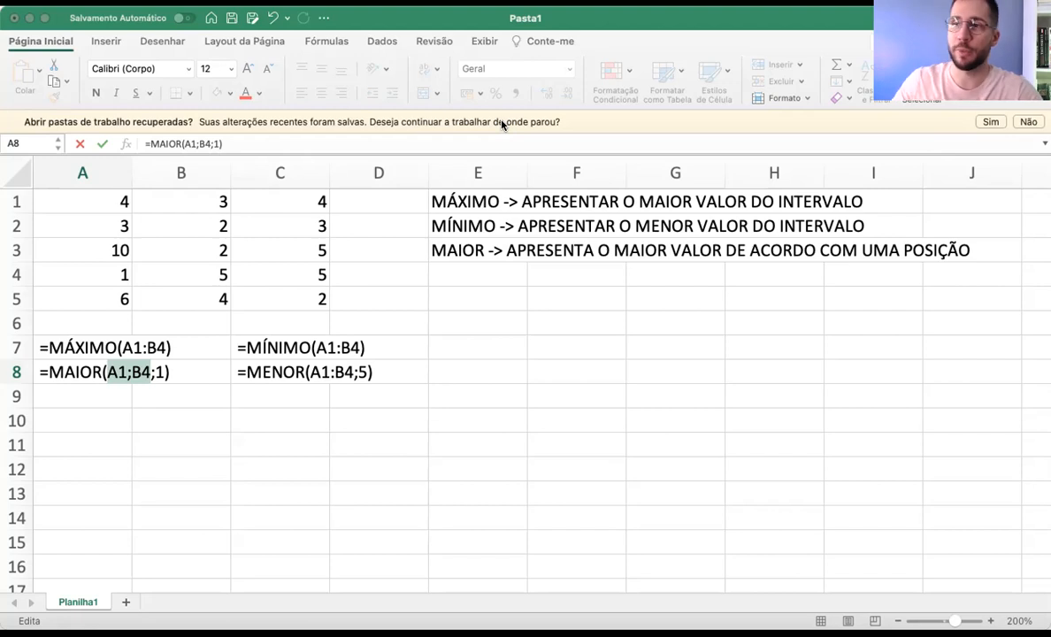
click(446, 277)
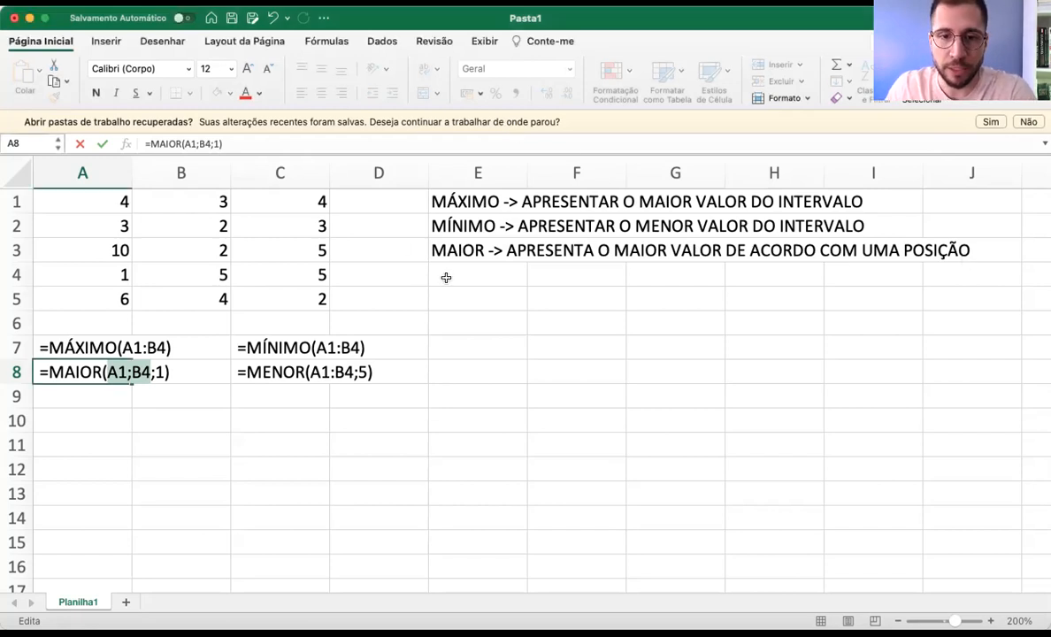
click(218, 389)
Write the note "MENOR -> APRESENTA O MENOR VALOR DE ACORDO COM UMA POSIÇÃO" in E4 and copy the cell
click(455, 270)
text(=)
key(BackSpace)
text(MENOR -)
text(> PARES)
key(BackSpace)
key(BackSpace)
key(BackSpace)
key(BackSpace)
key(BackSpace)
text(APRESENTA O )
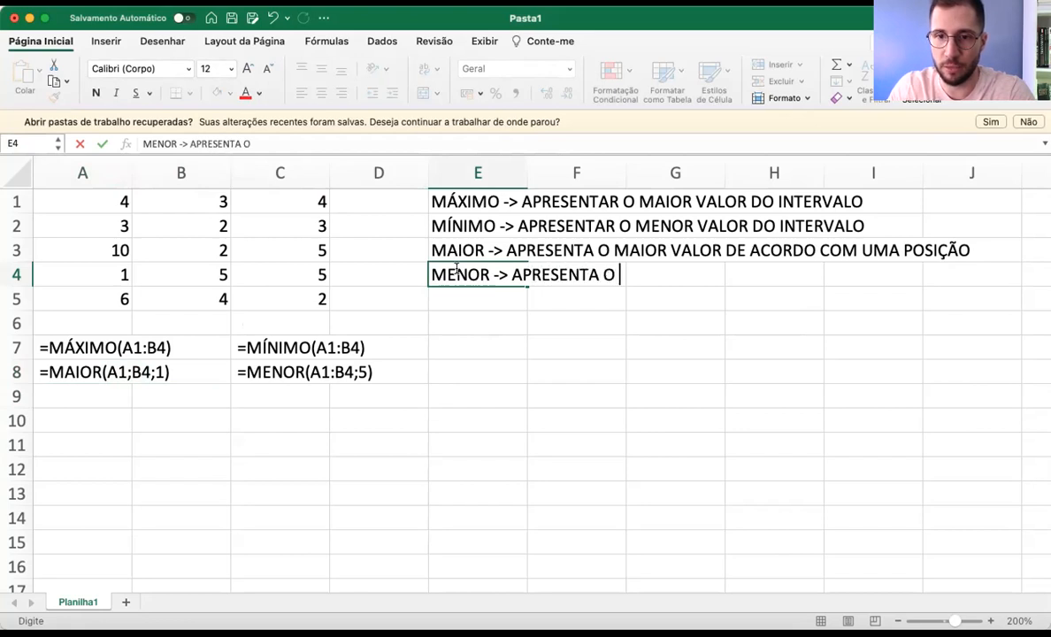
text(MENOR VALOR DE AC)
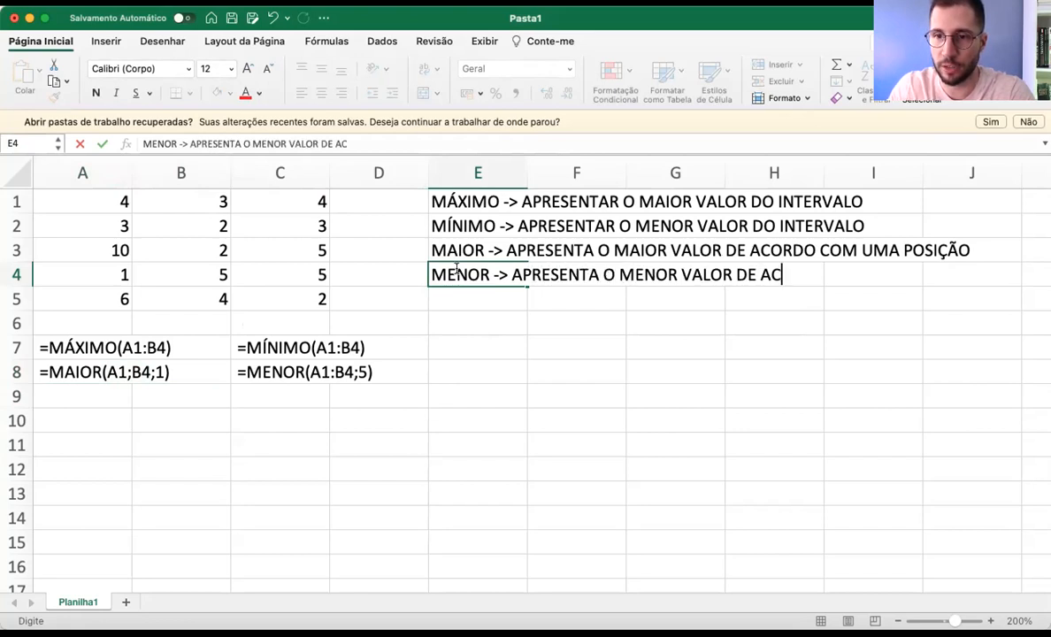
text(ORDO COM UMA POSIÇÃO)
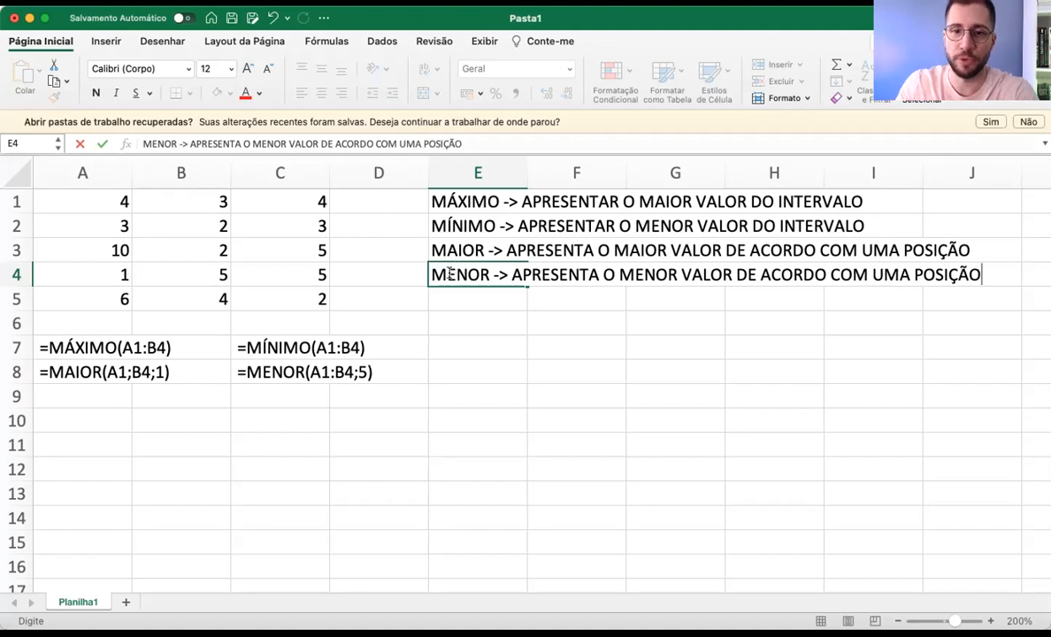
key(Return)
click(446, 277)
key(super+c)
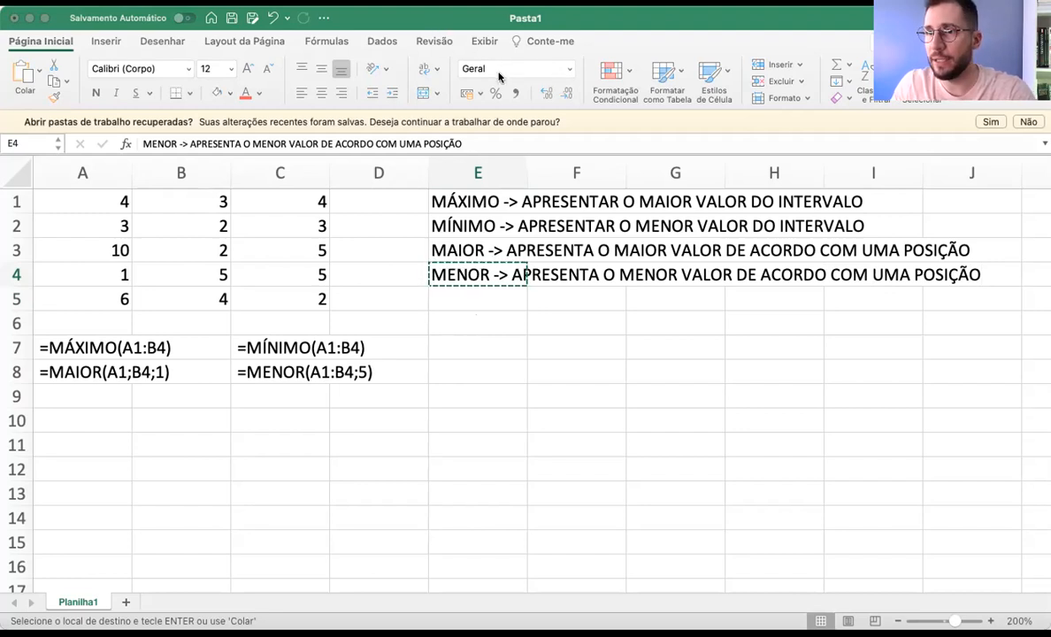
Select the function notes in E1:E4 to review the four definitions
click(444, 304)
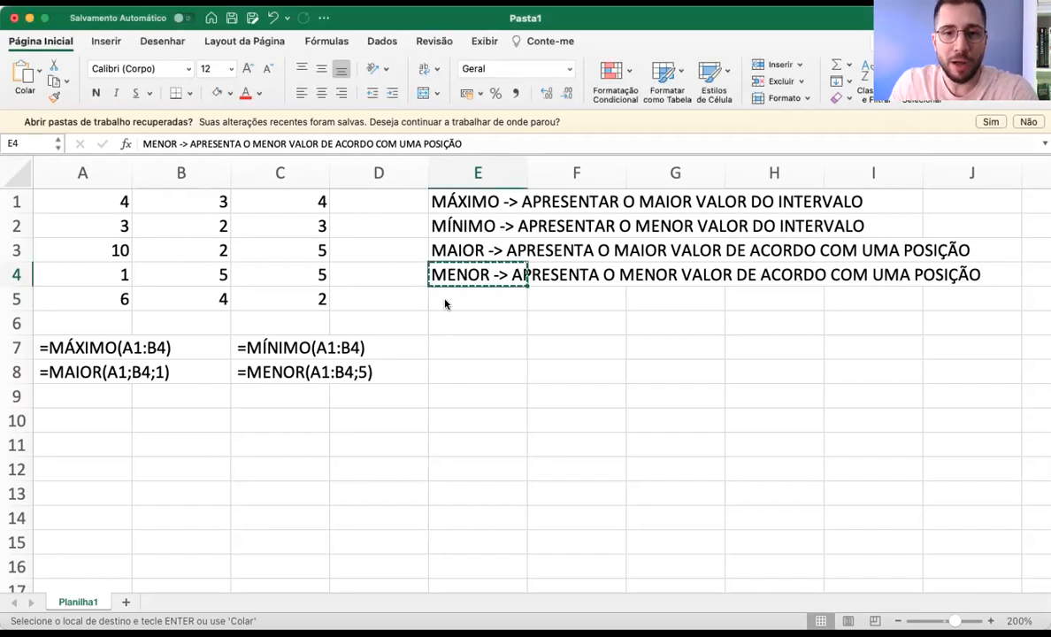
click(446, 299)
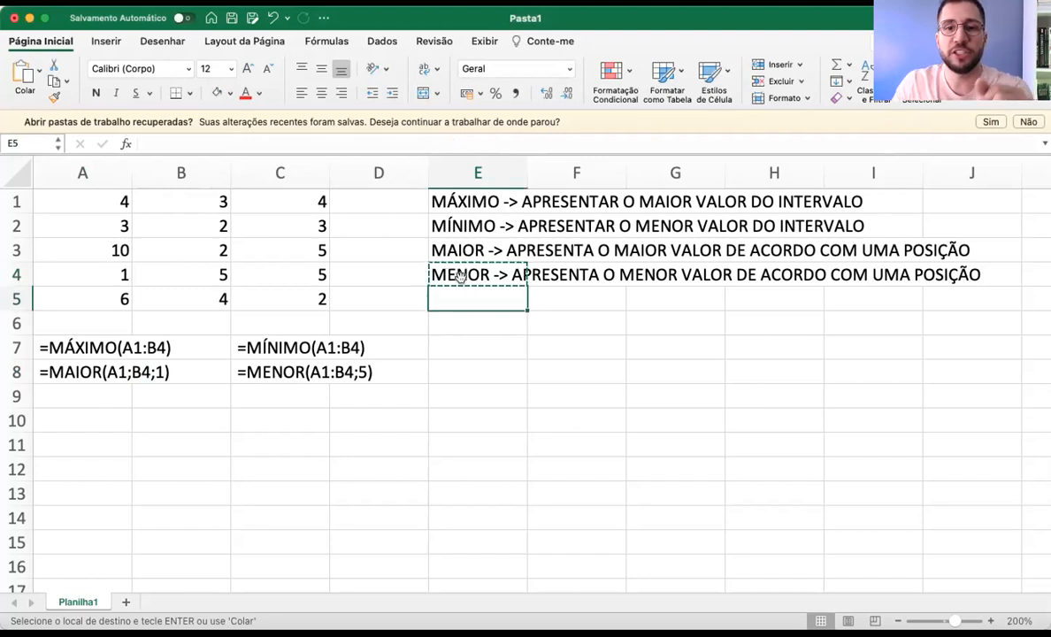
drag(435, 200, 460, 276)
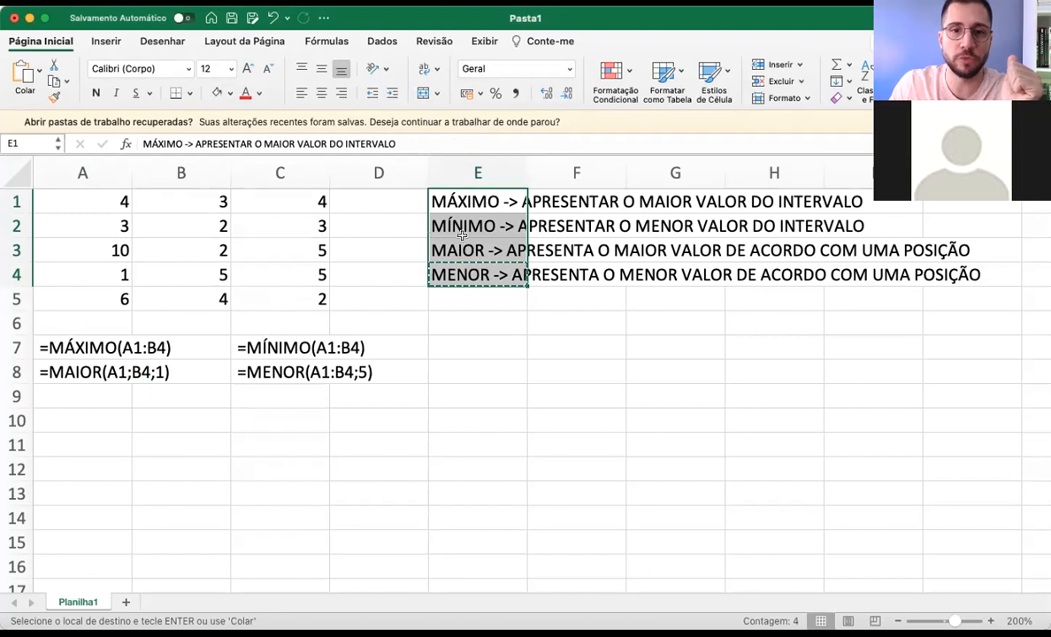
click(447, 251)
click(450, 271)
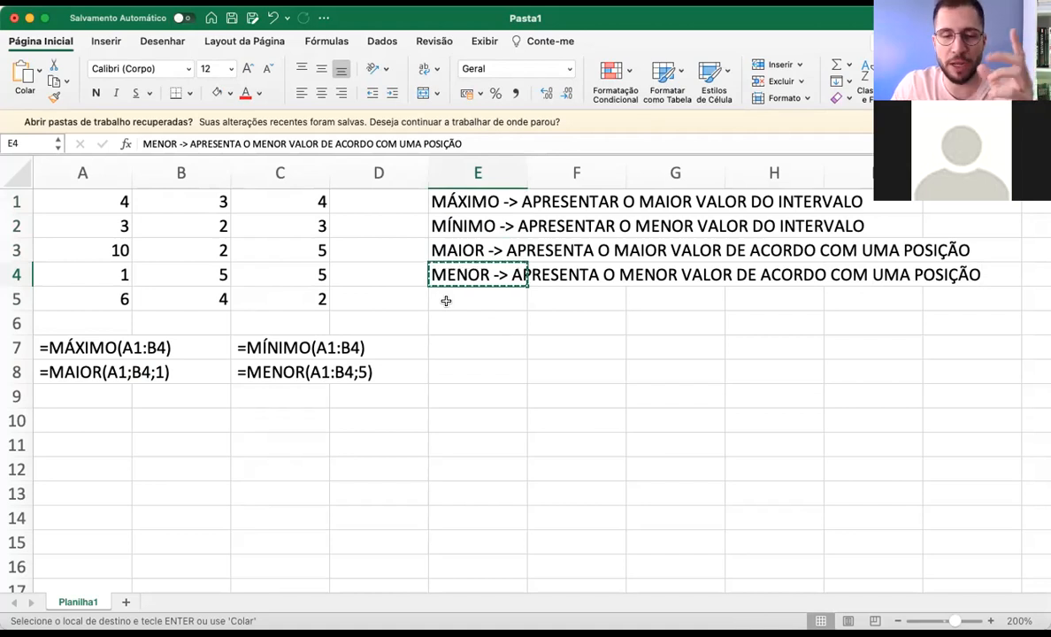
click(442, 303)
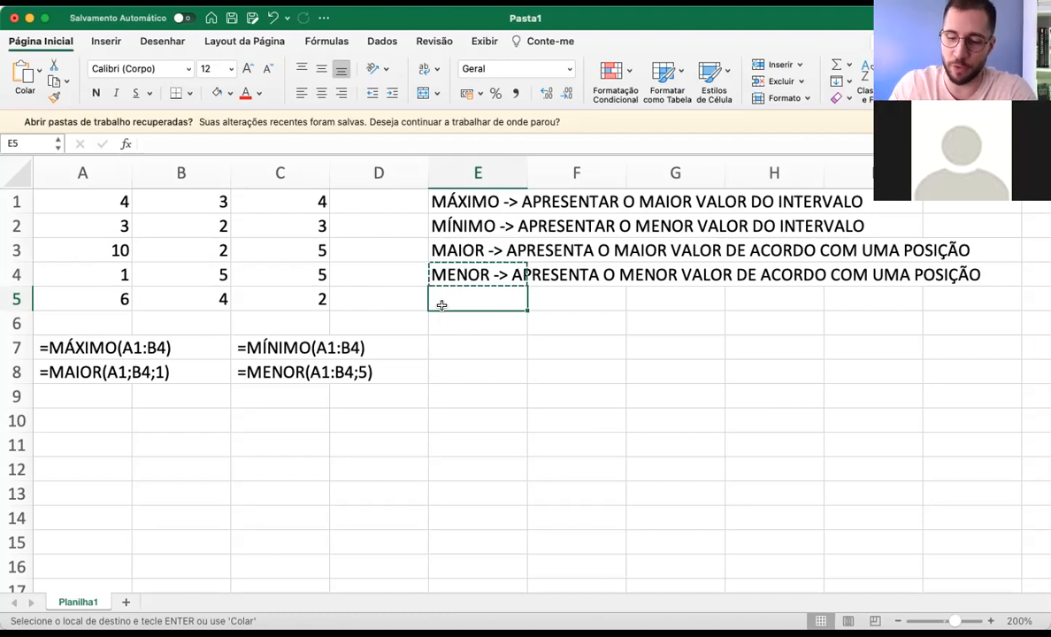
text(=RAIZ()
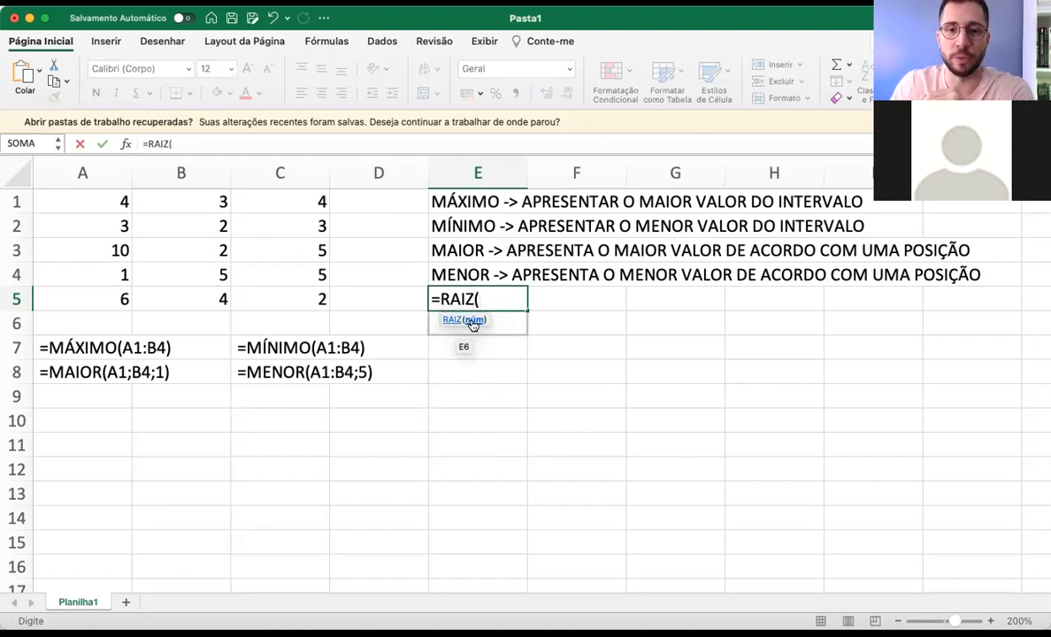
key(BackSpace)
key(BackSpace)
key(BackSpace)
key(BackSpace)
key(BackSpace)
key(BackSpace)
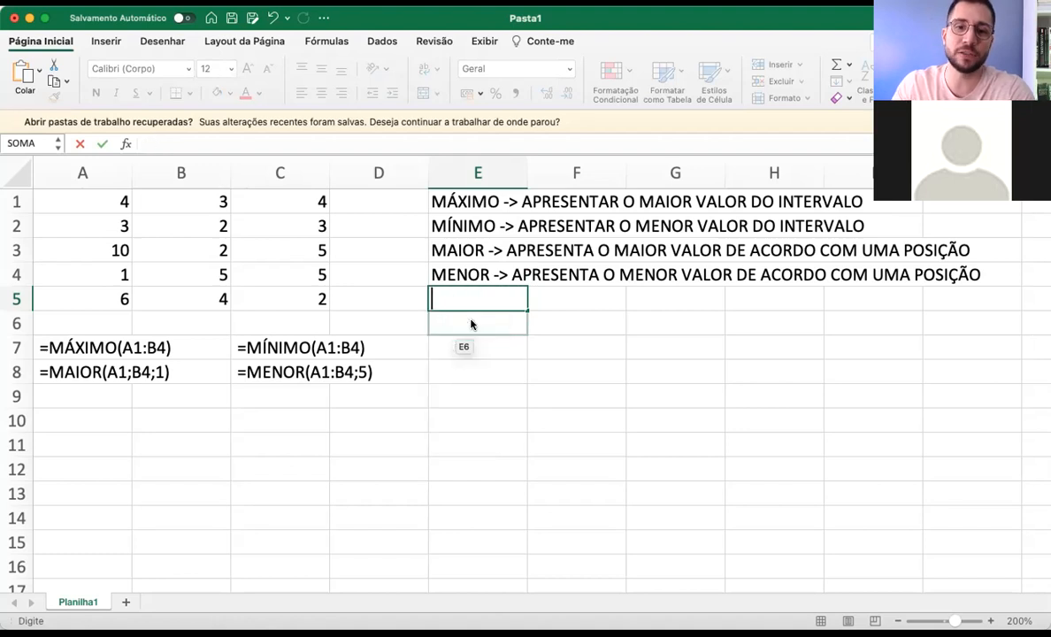
Write the note "RAIZ -> RAIZ QUADRADA DE UM NÚMERO" in E5
text(RAIZ)
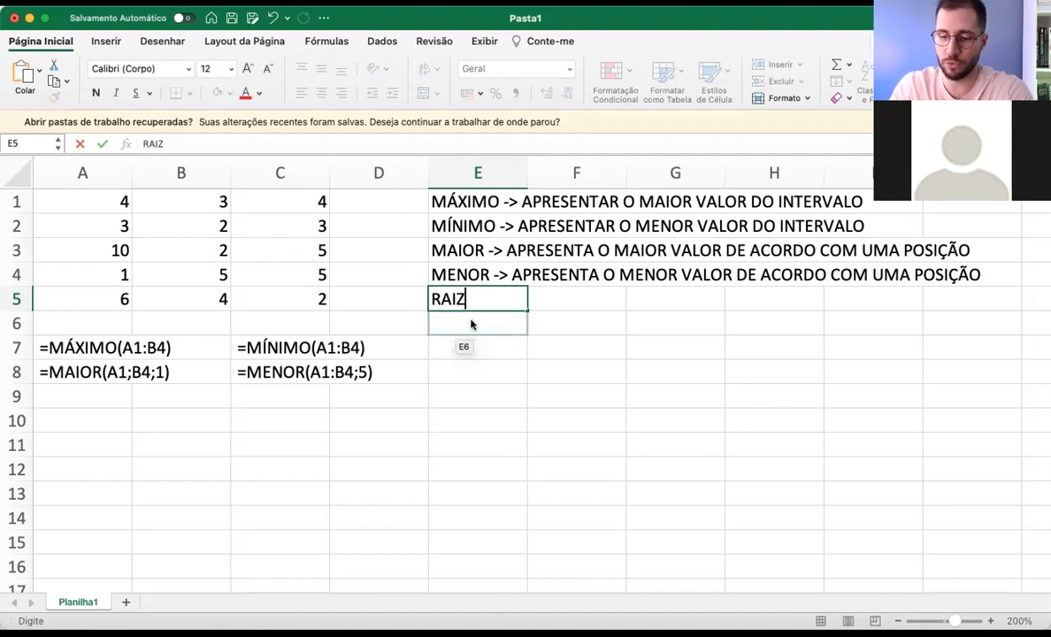
text( -)
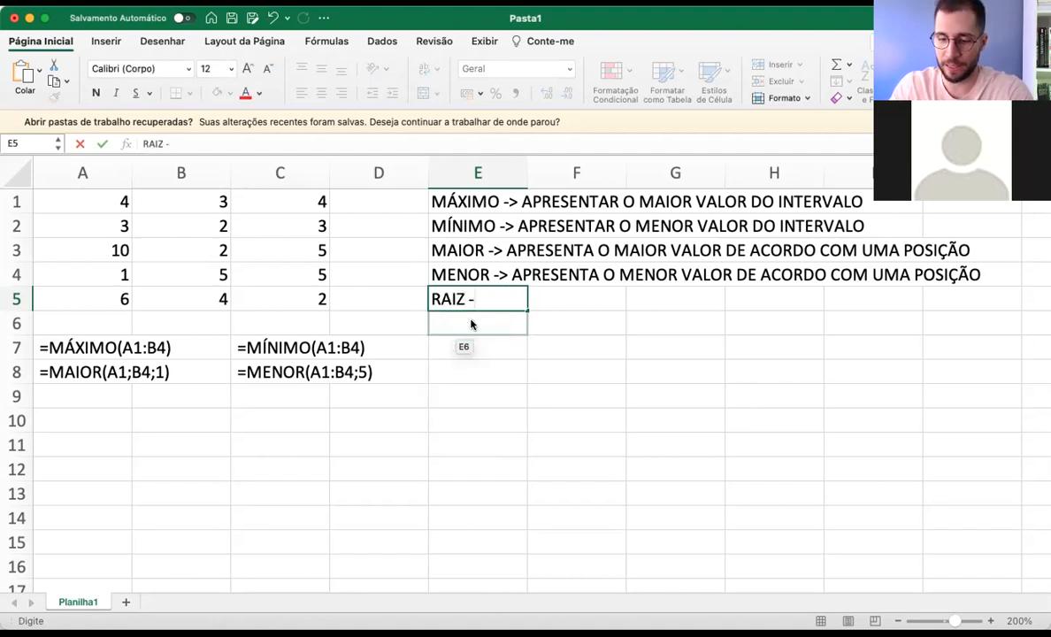
text(> RAIZ QU)
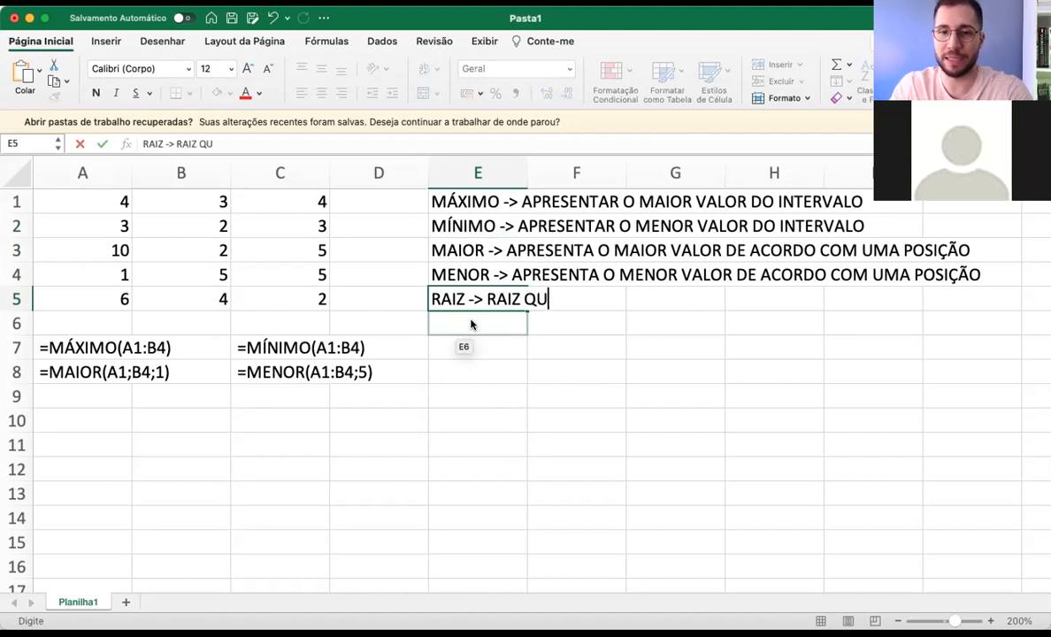
text(ADRADA DE )
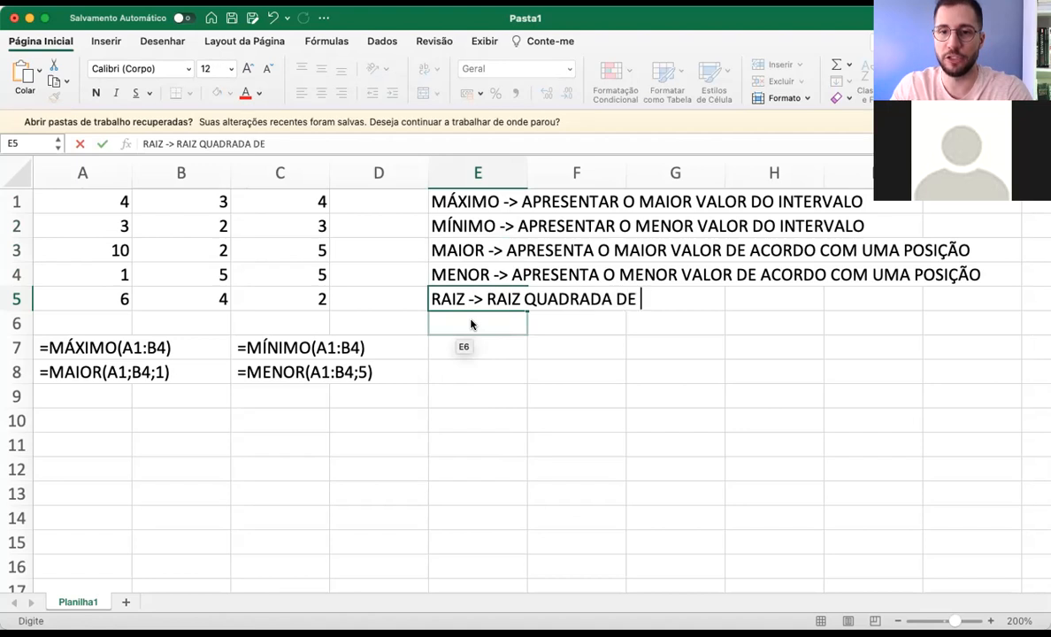
text(UM NÚMERO)
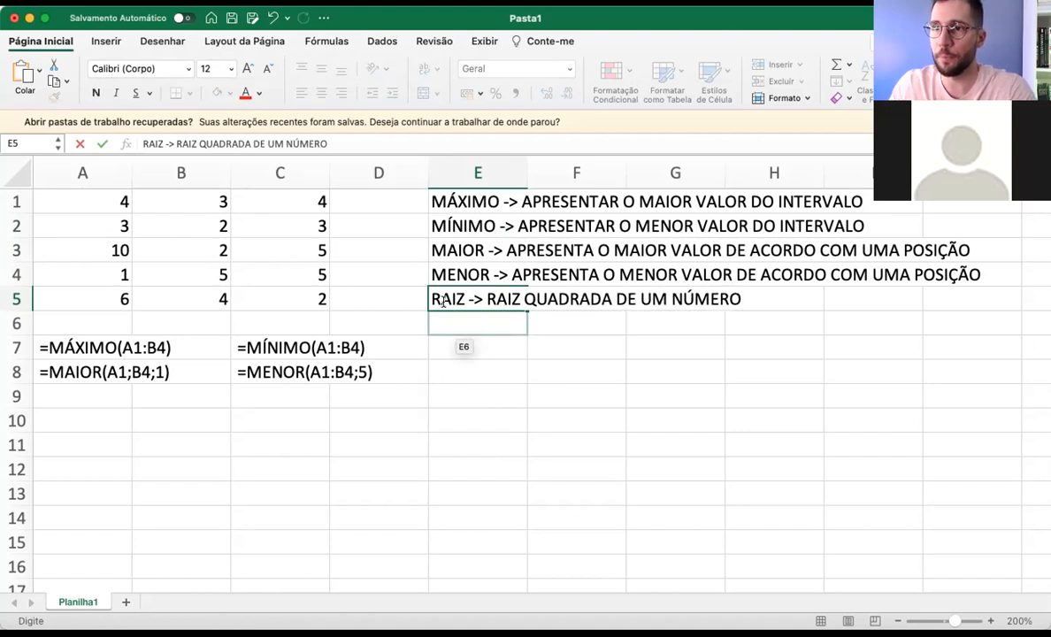
click(485, 327)
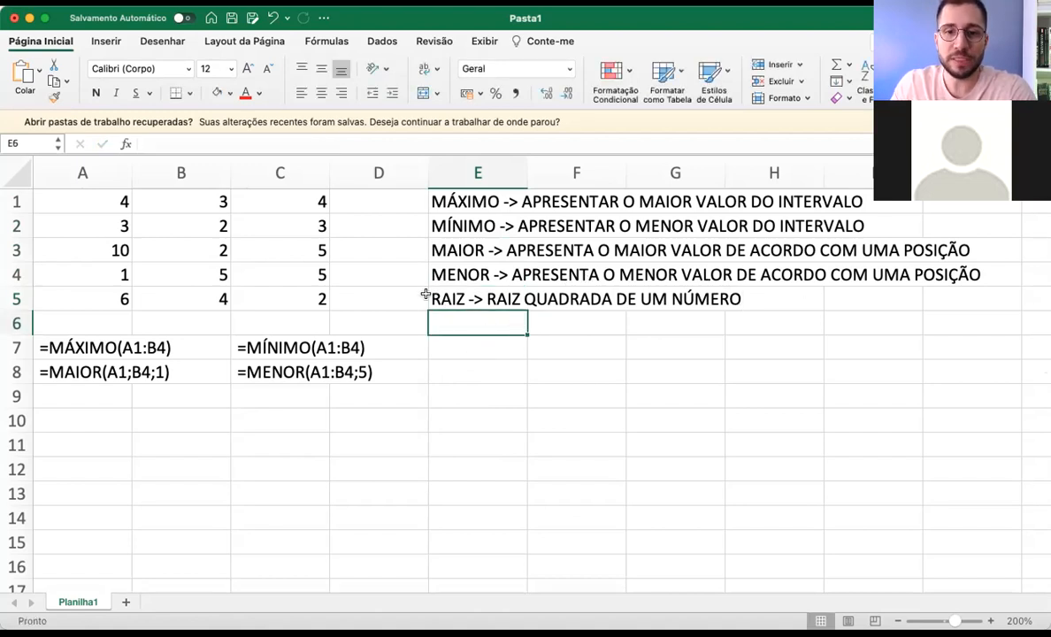
Calculate the square root of A1 in A10 with =RAIZ(A1), and reopen the formula to inspect it
click(63, 420)
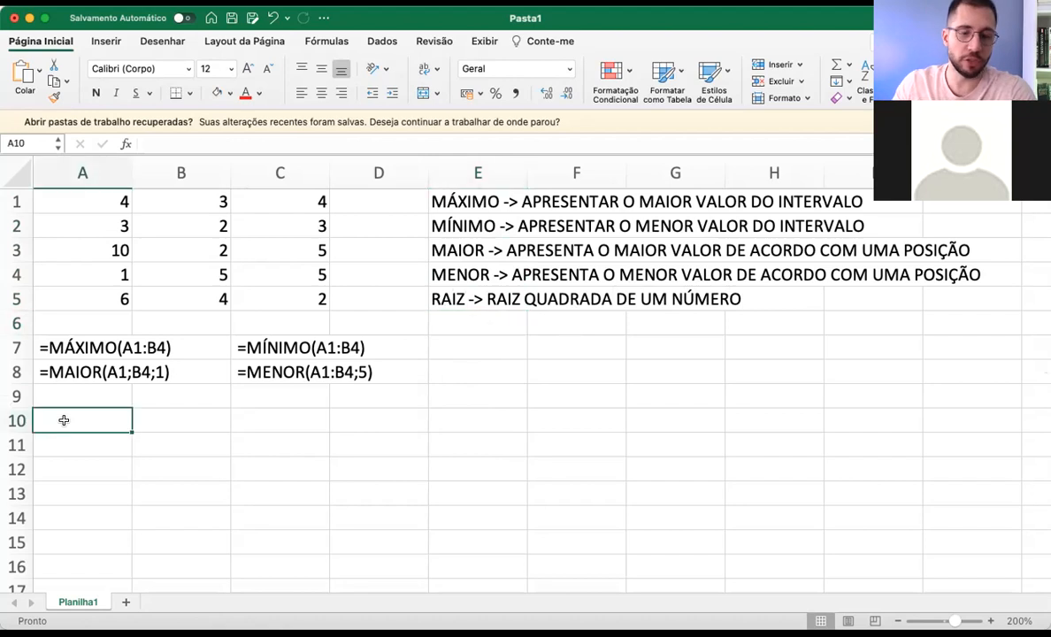
text(=RAIZ)
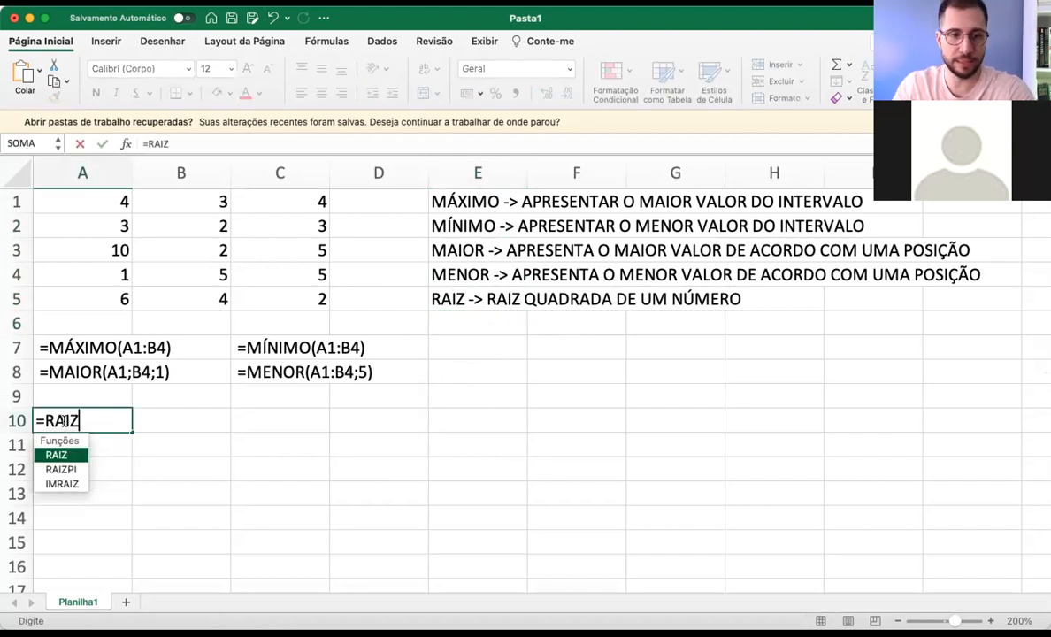
text(()
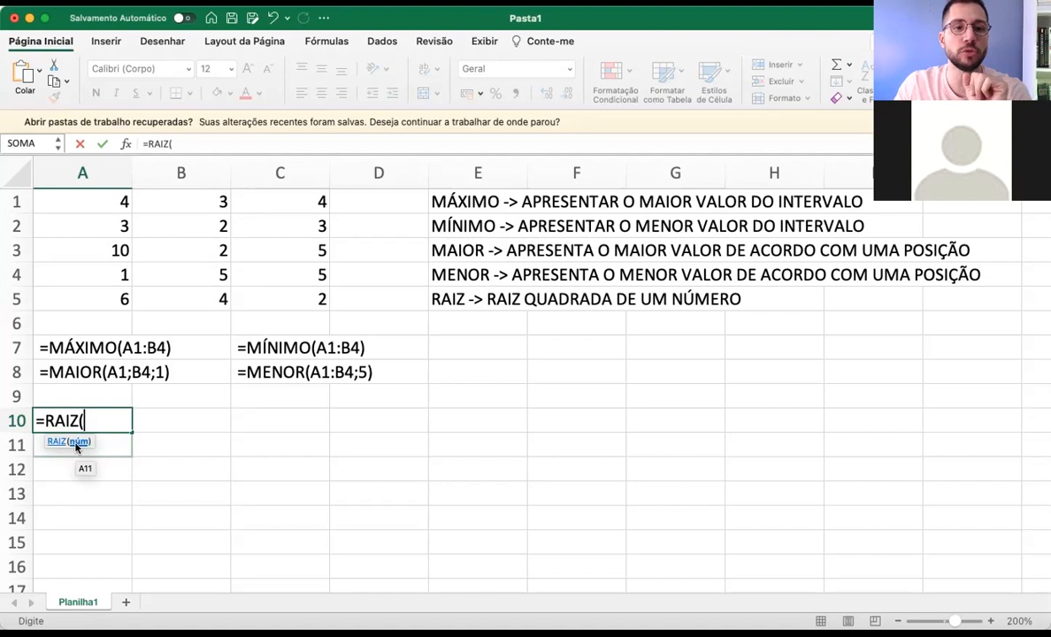
click(79, 207)
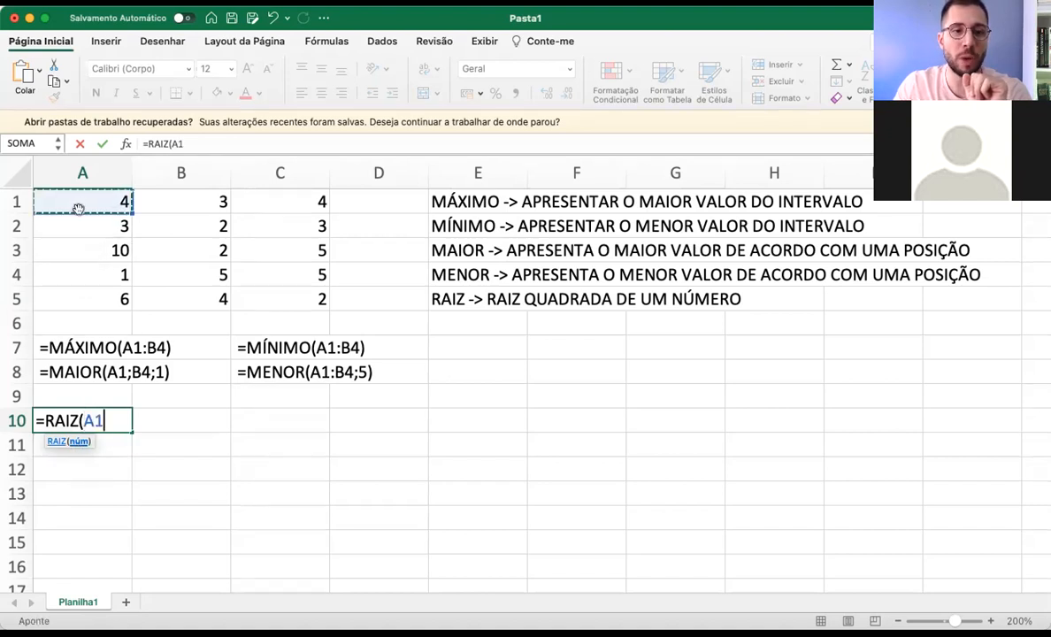
text())
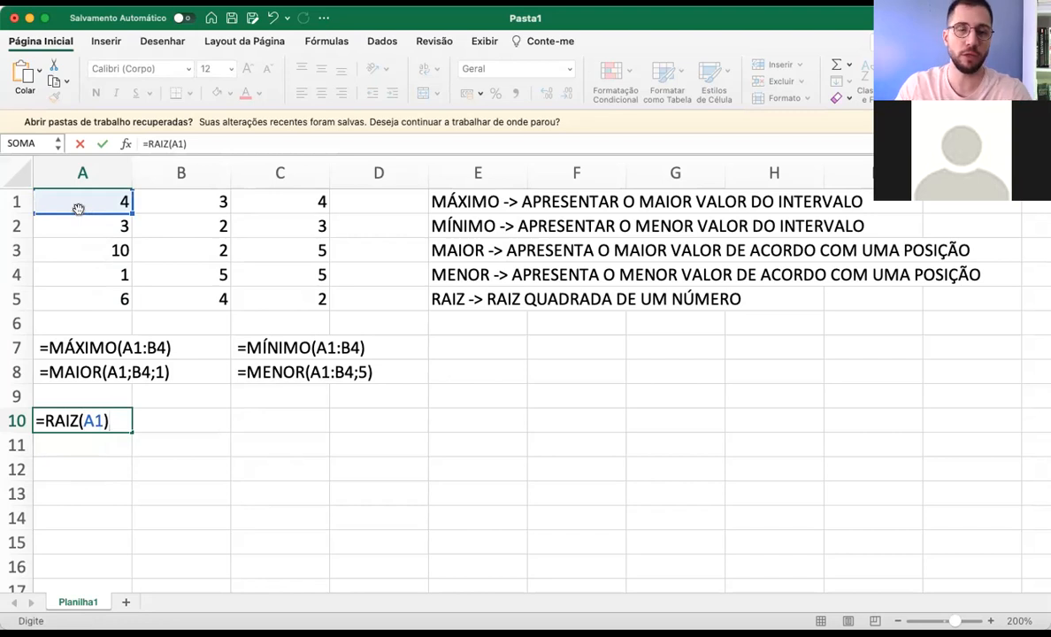
key(Return)
click(74, 420)
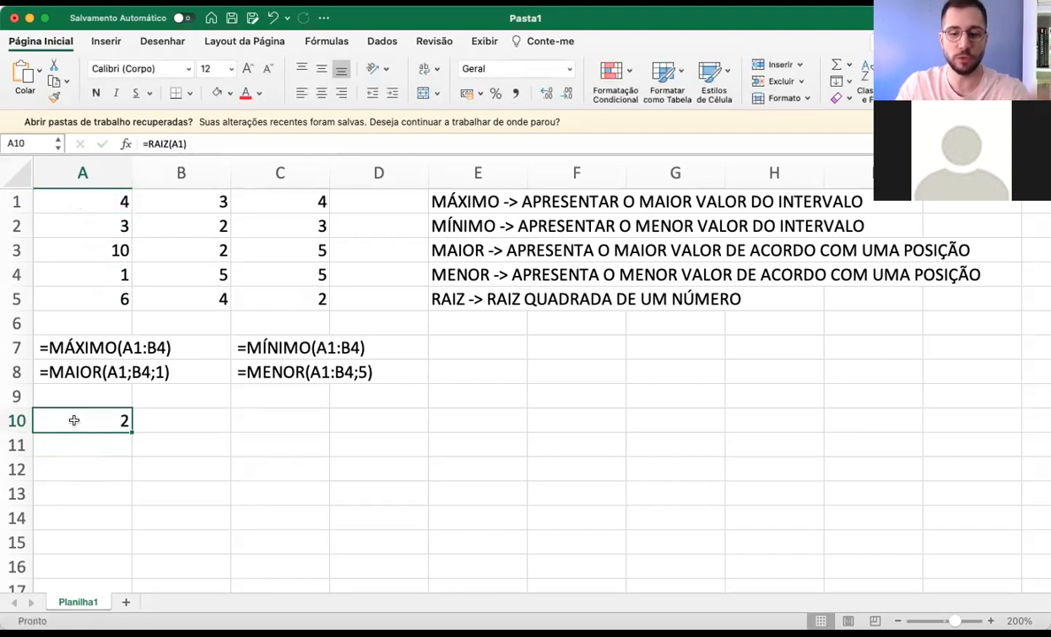
double_click(74, 420)
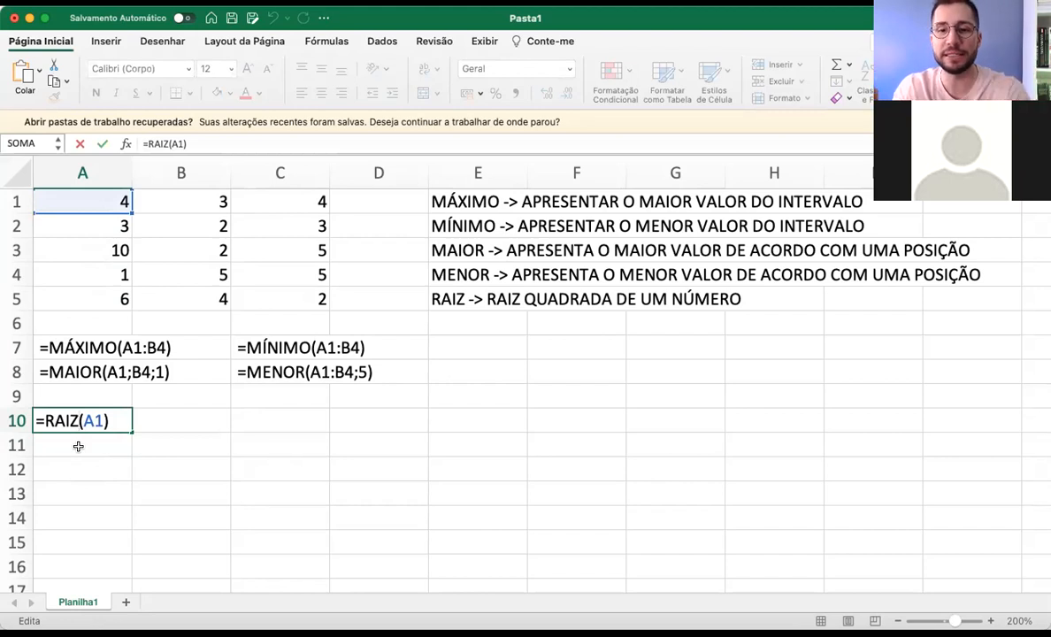
Copy the RAIZ note from E5
click(445, 299)
key(super+c)
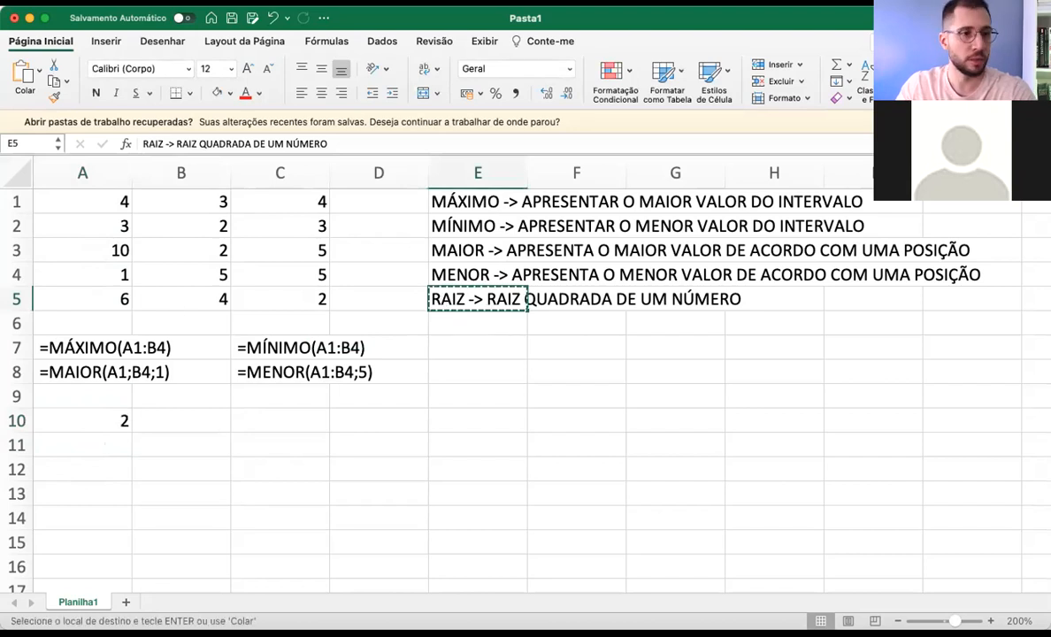
click(280, 460)
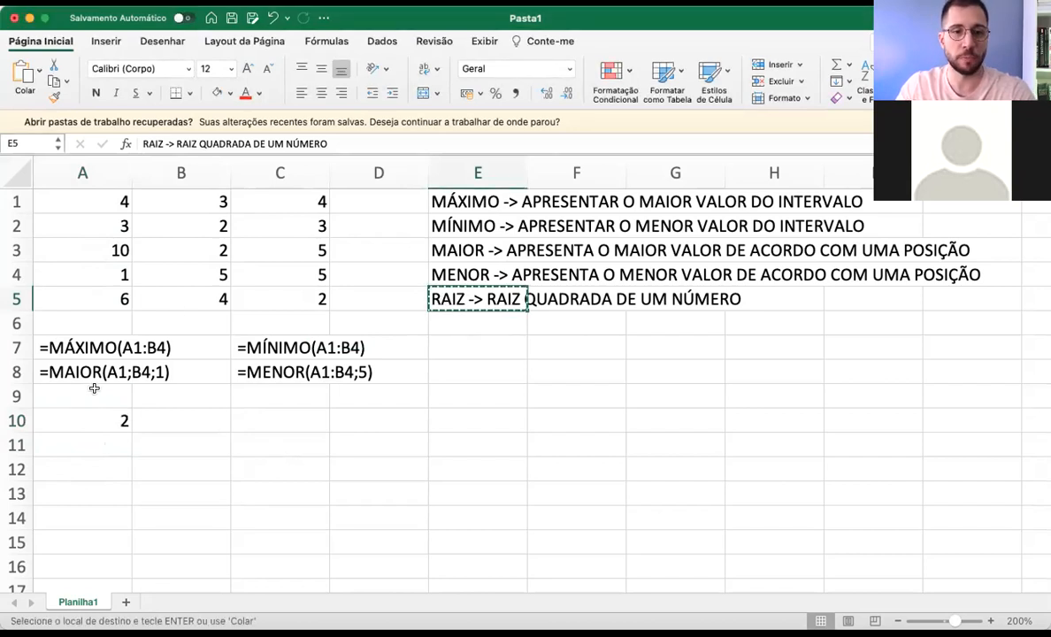
Turn the A10 formula into the displayed text =RAIZ(A1) by putting an apostrophe before it, and select the cell
click(81, 411)
double_click(81, 411)
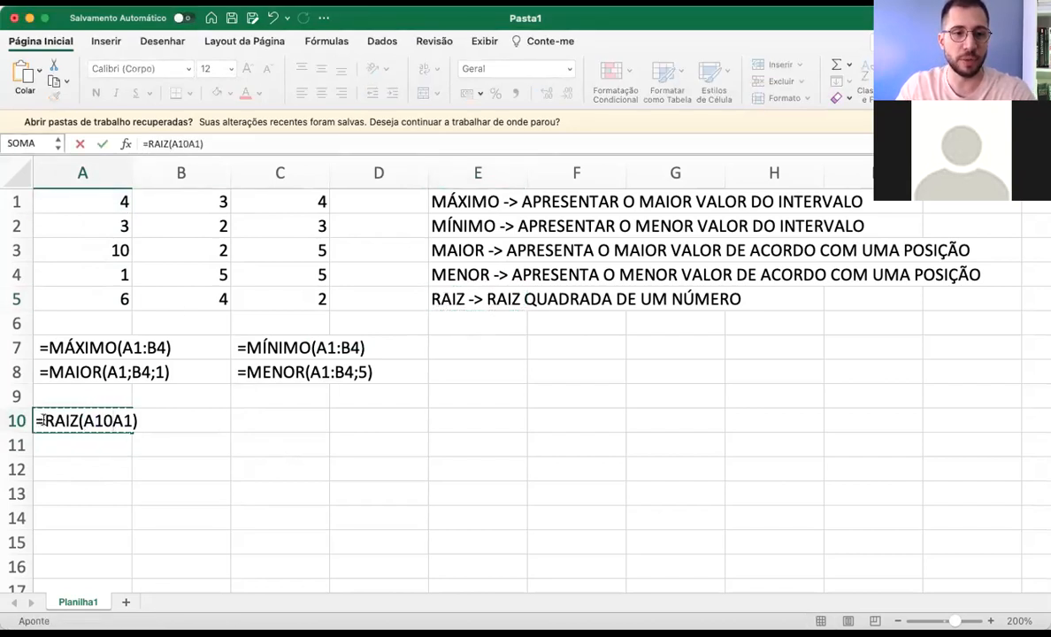
key(BackSpace)
key(BackSpace)
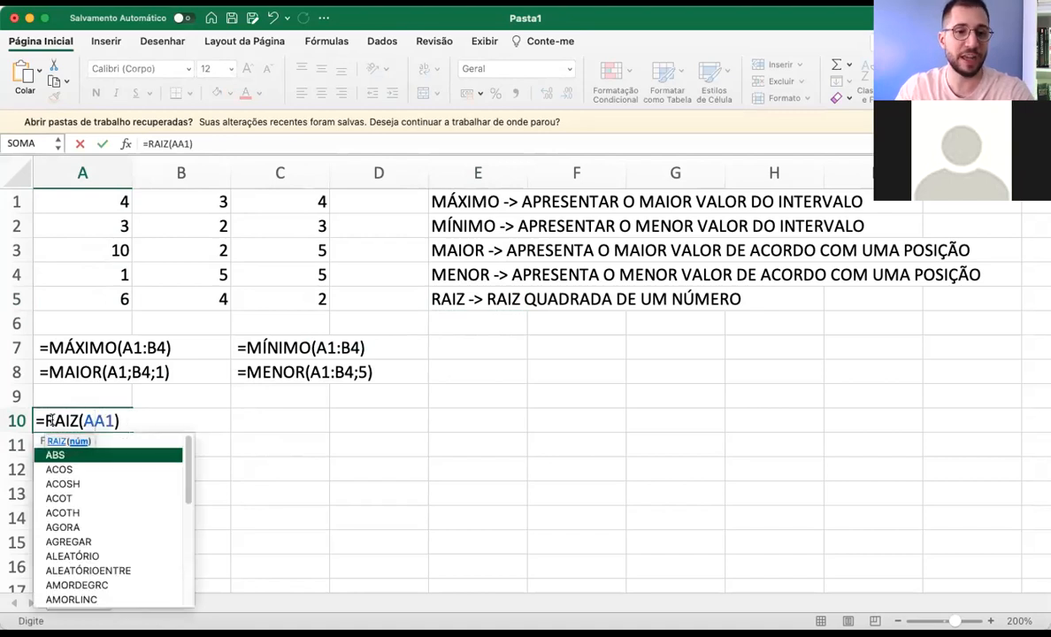
key(BackSpace)
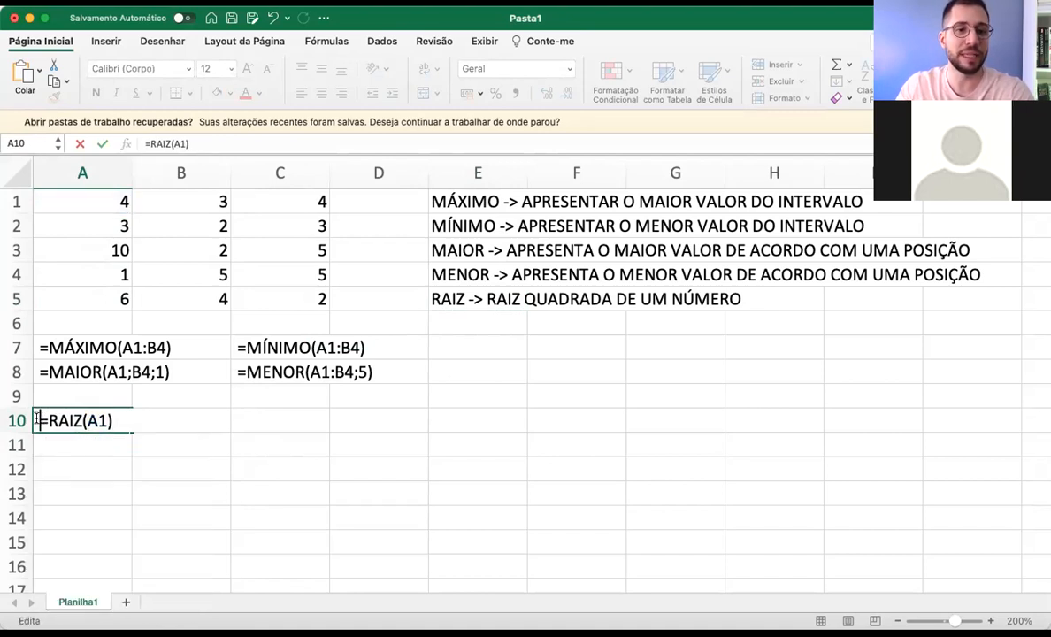
click(138, 437)
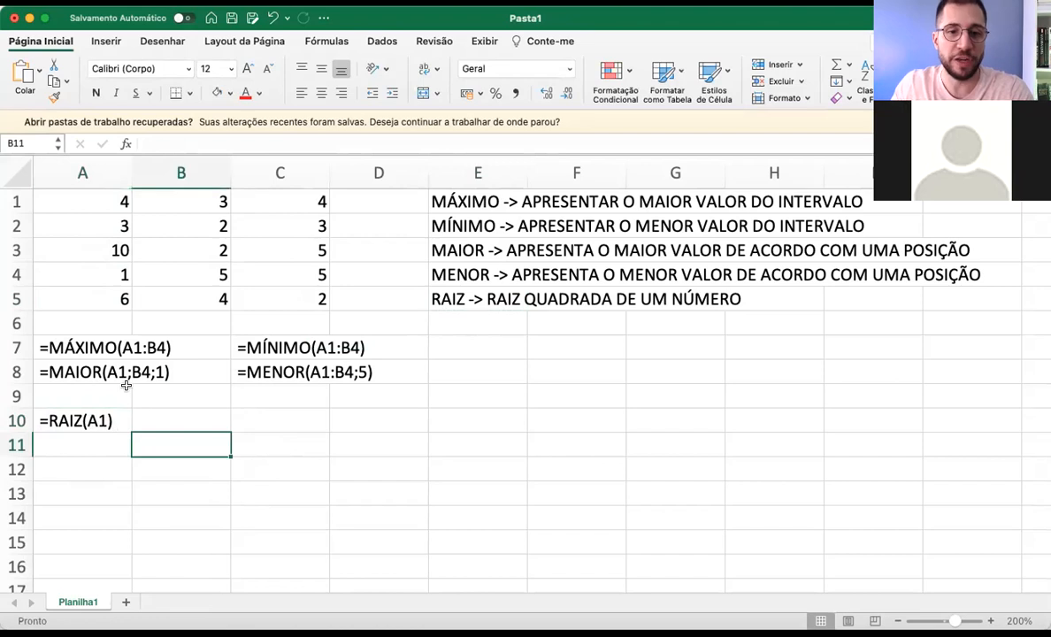
click(92, 421)
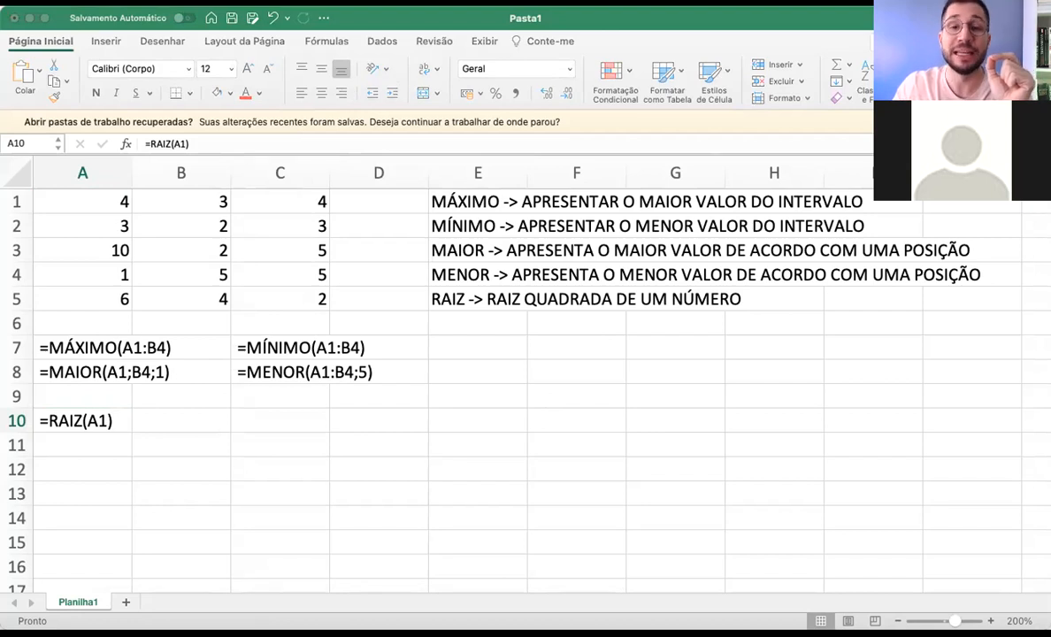
click(405, 343)
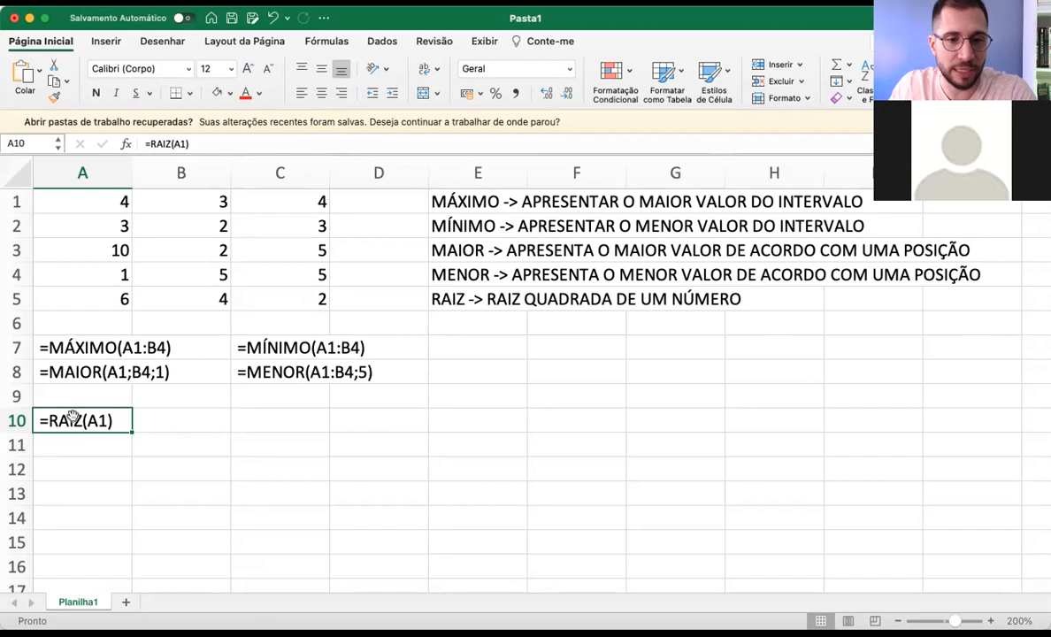
click(451, 328)
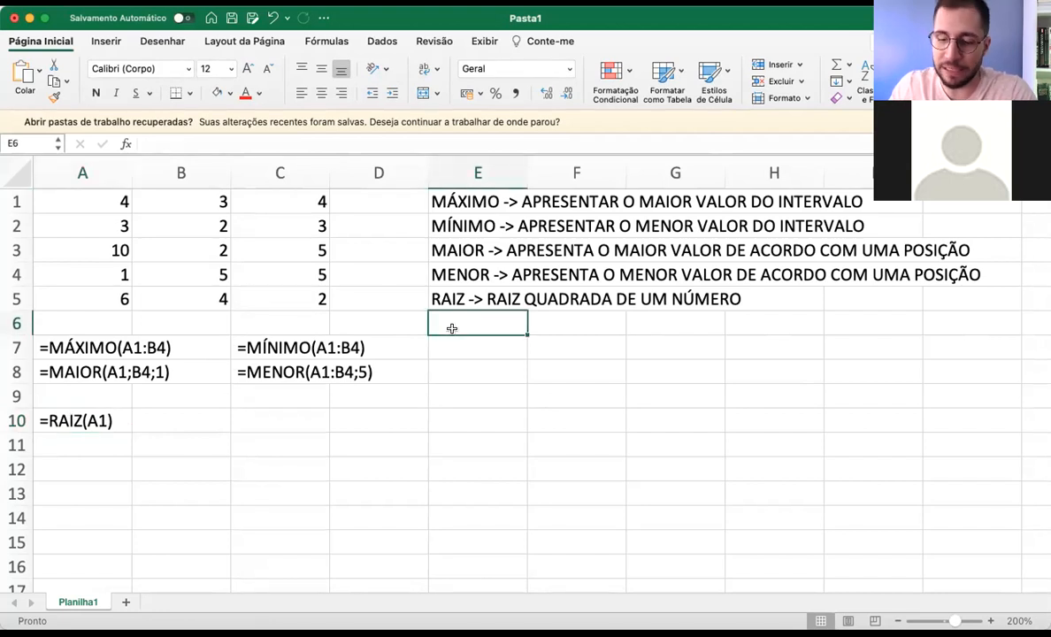
text(=MOD)
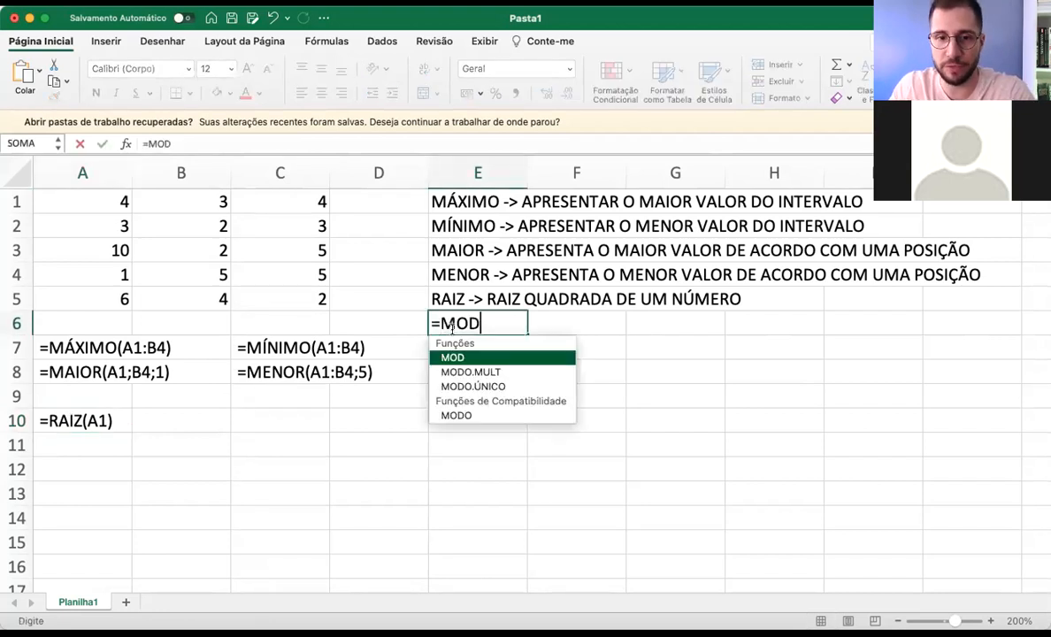
text(()
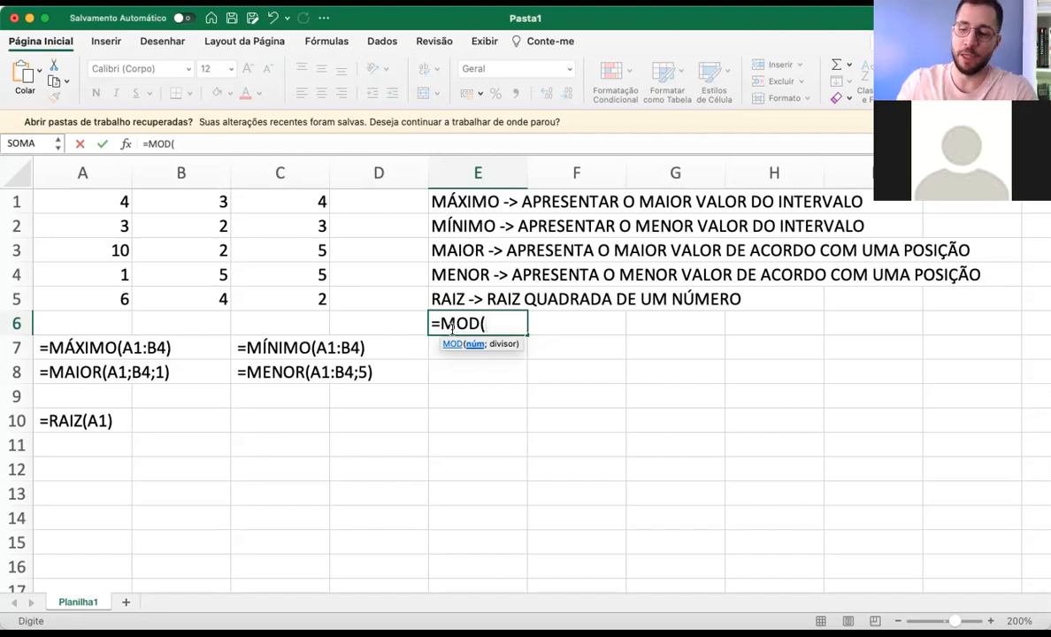
key(BackSpace)
key(BackSpace)
key(BackSpace)
key(BackSpace)
key(BackSpace)
Write the note "MOD -> TRAZ O RESTO DE UMA DIVISÃO" in E6, and select C10
text(MO)
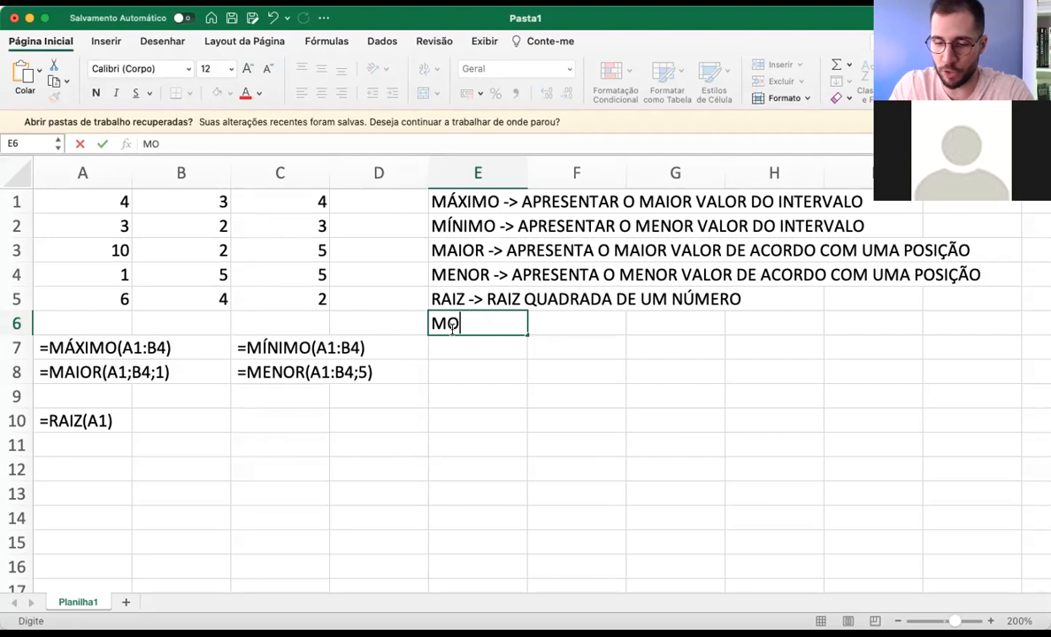
text(D -)
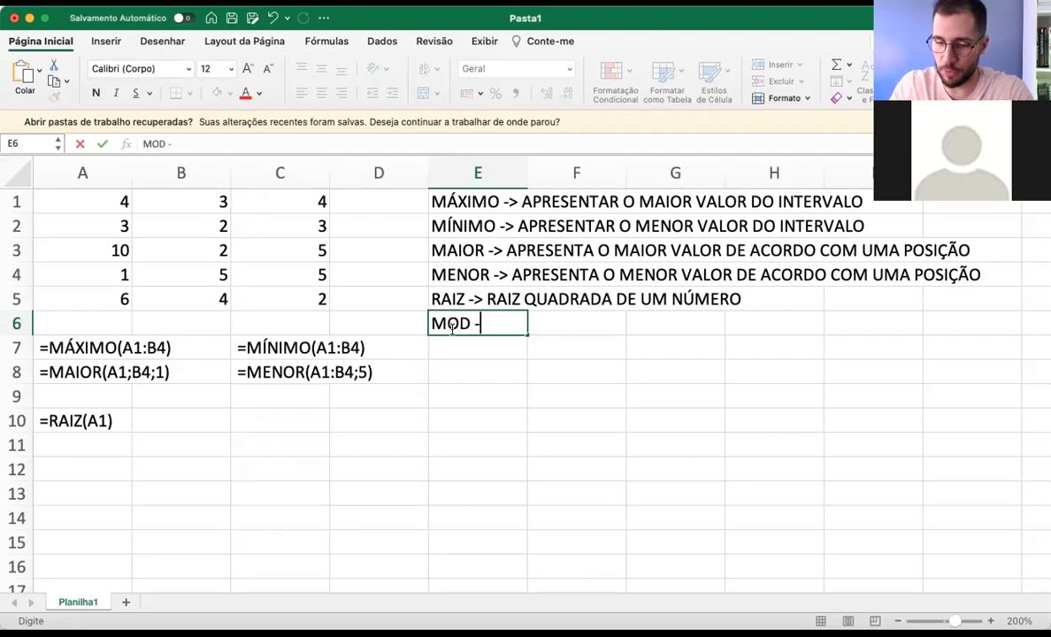
text(> TRAZ)
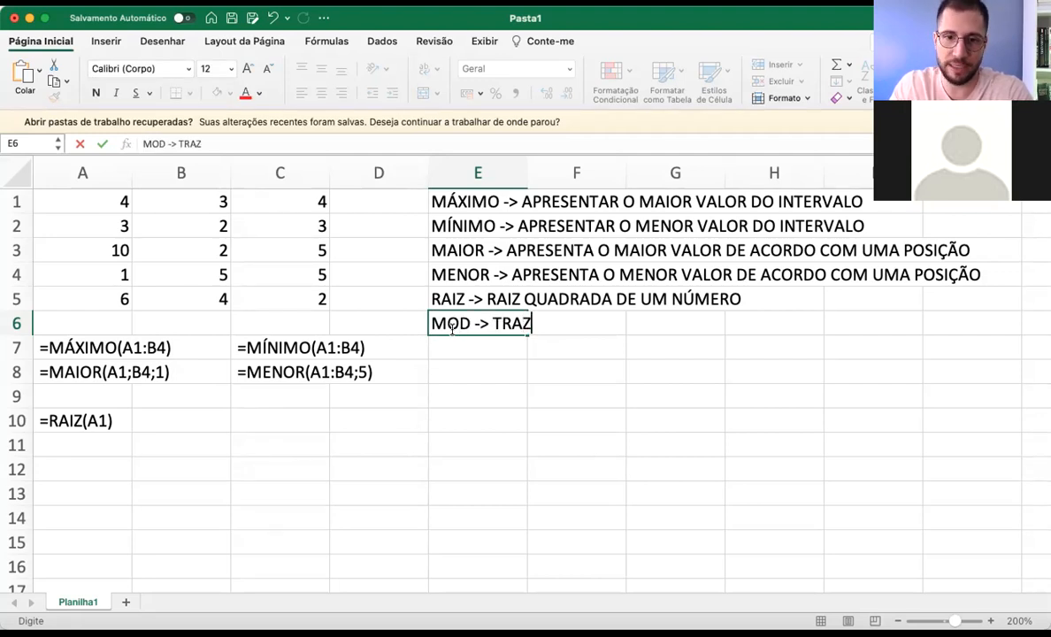
text( O RESTO DE)
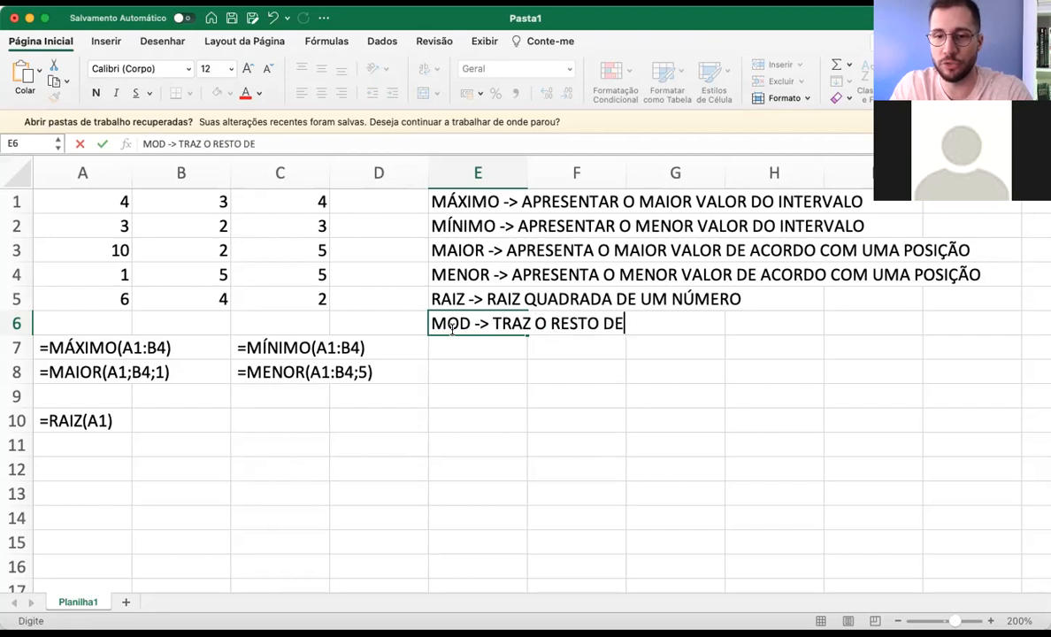
text( UMA DIVISÃO)
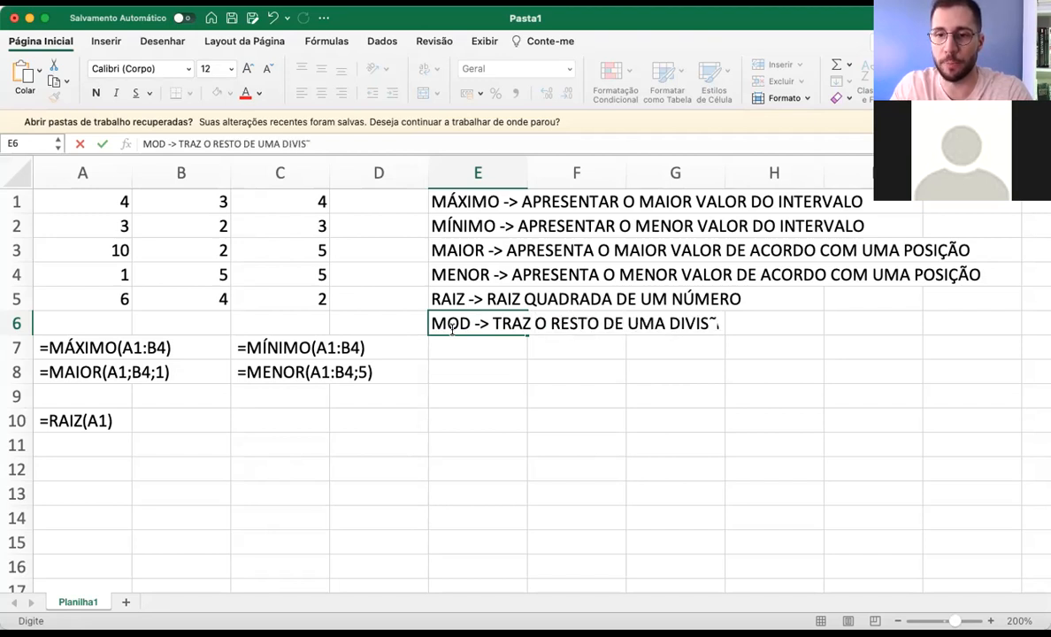
key(Return)
click(435, 319)
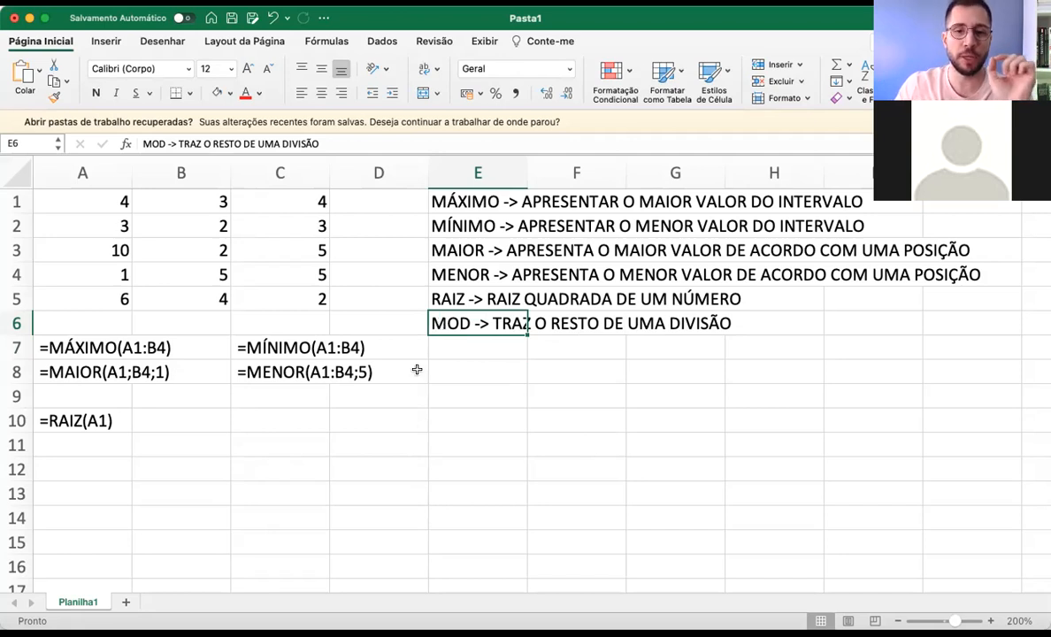
click(318, 420)
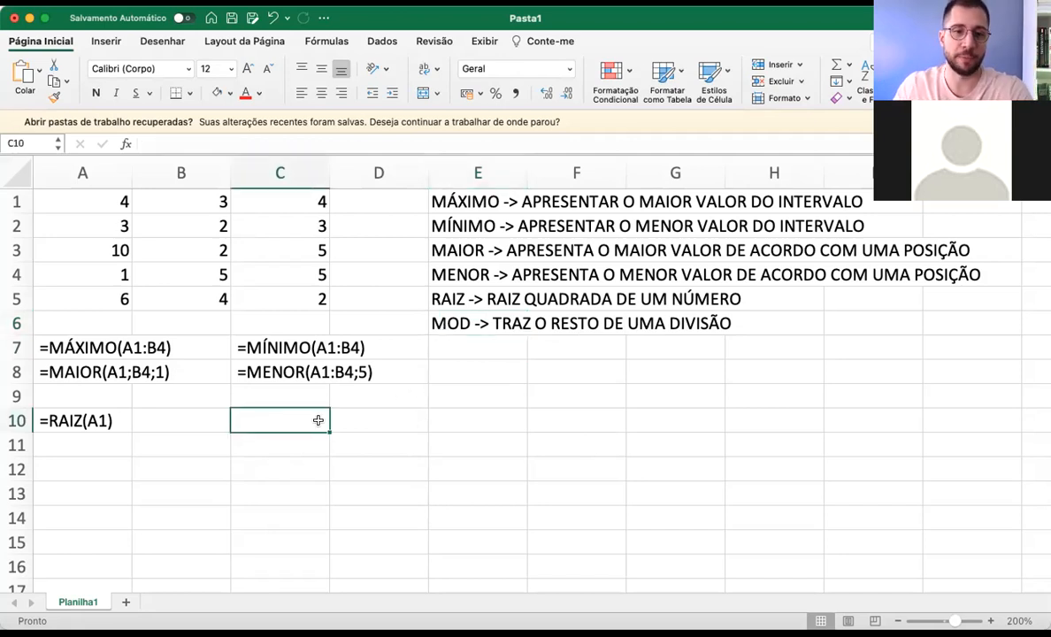
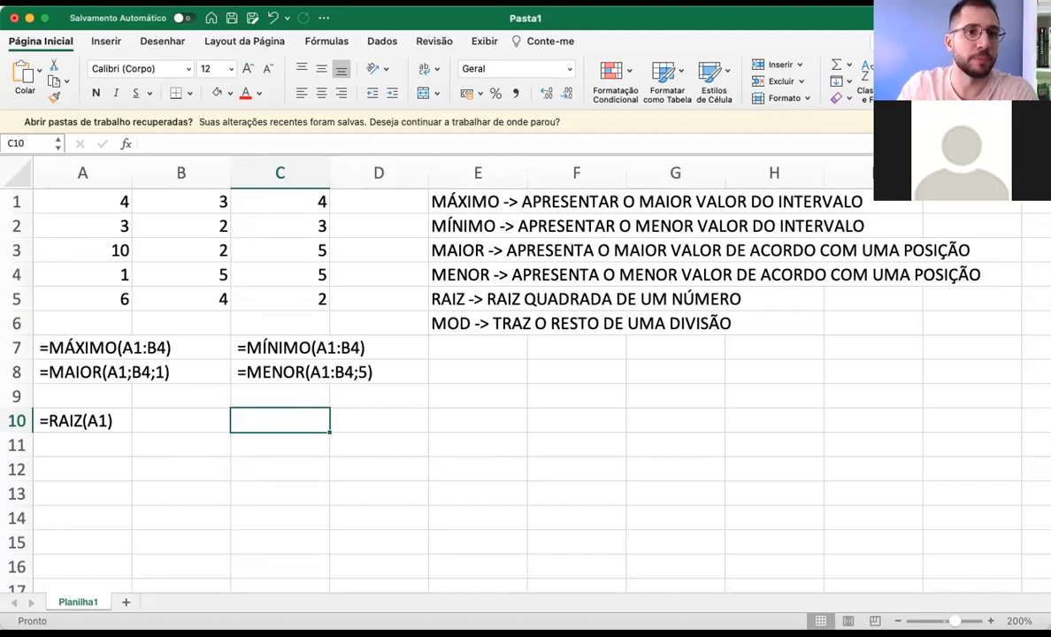
Switch to the blank whiteboard and handwrite the long division of 4 by 2, with an arrow pointing at the remainder 0
click(422, 168)
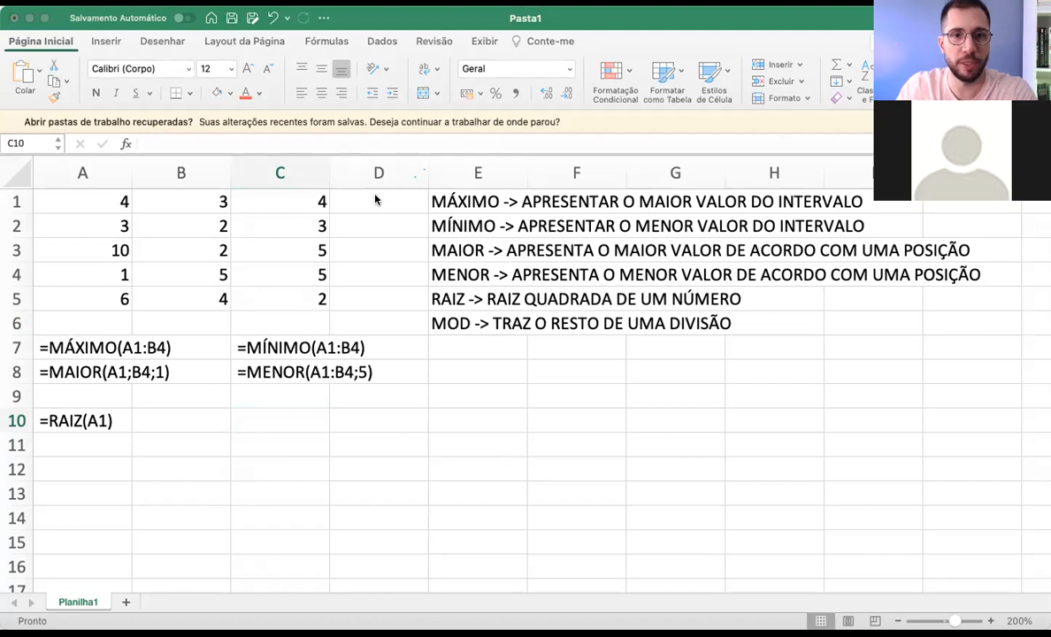
double_click(457, 163)
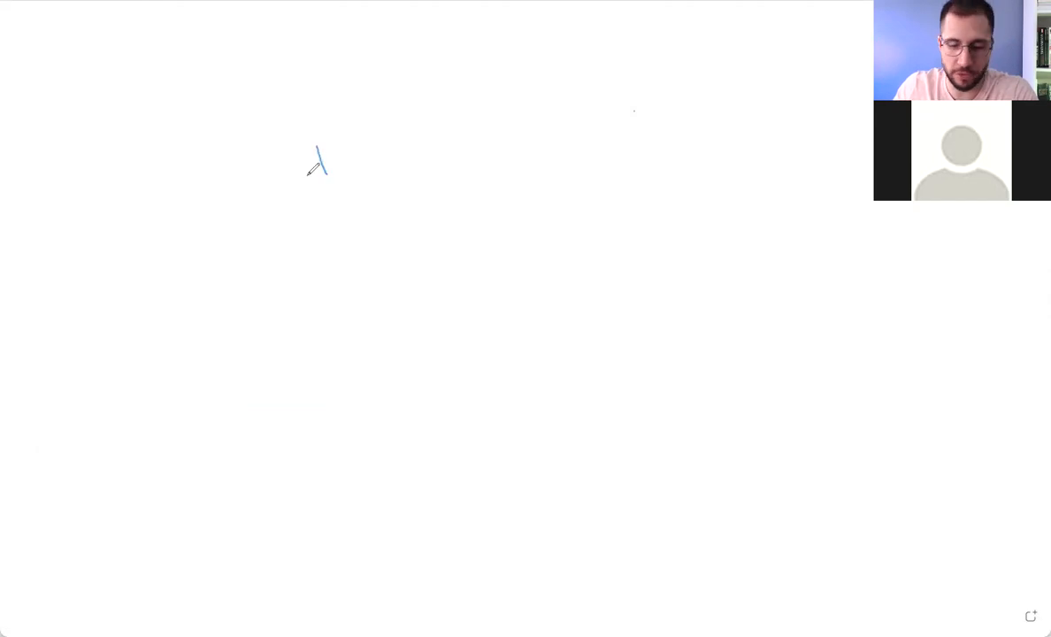
mouse_move(296, 143)
mouse_down()
mouse_move(291, 166)
mouse_move(262, 156)
mouse_move(272, 136)
mouse_move(412, 174)
mouse_up()
mouse_move(324, 139)
mouse_down()
mouse_move(321, 152)
mouse_move(347, 163)
mouse_up()
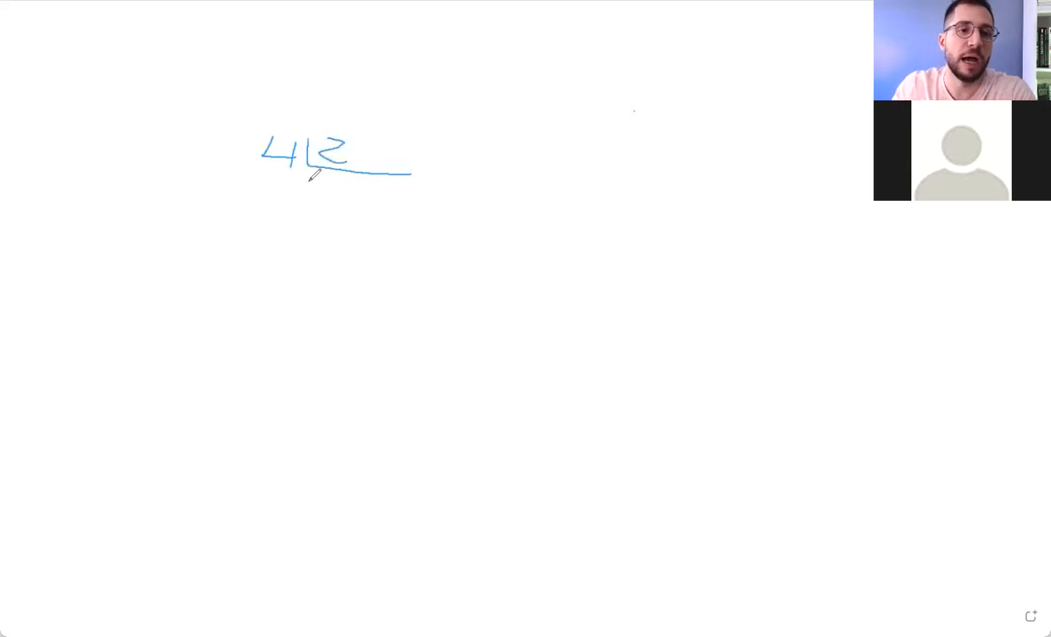
mouse_move(319, 183)
mouse_down()
mouse_move(328, 188)
mouse_move(320, 198)
mouse_move(345, 194)
mouse_up()
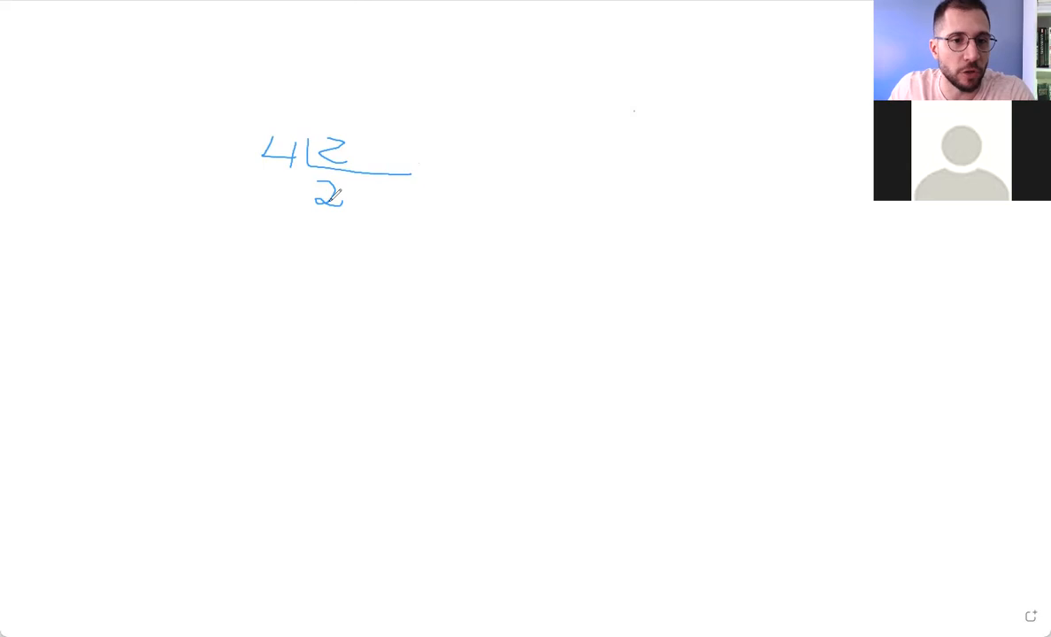
mouse_move(284, 184)
mouse_down()
mouse_move(283, 216)
mouse_move(251, 176)
mouse_up()
mouse_move(246, 216)
mouse_down()
mouse_move(289, 220)
mouse_move(263, 250)
mouse_move(255, 232)
mouse_up()
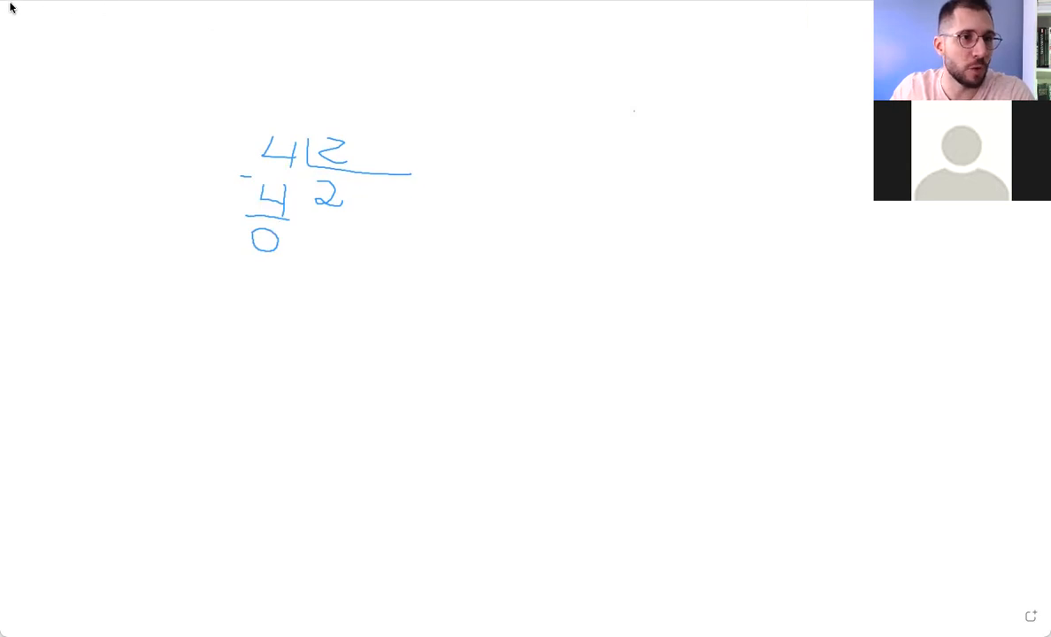
drag(362, 294, 284, 249)
click(403, 239)
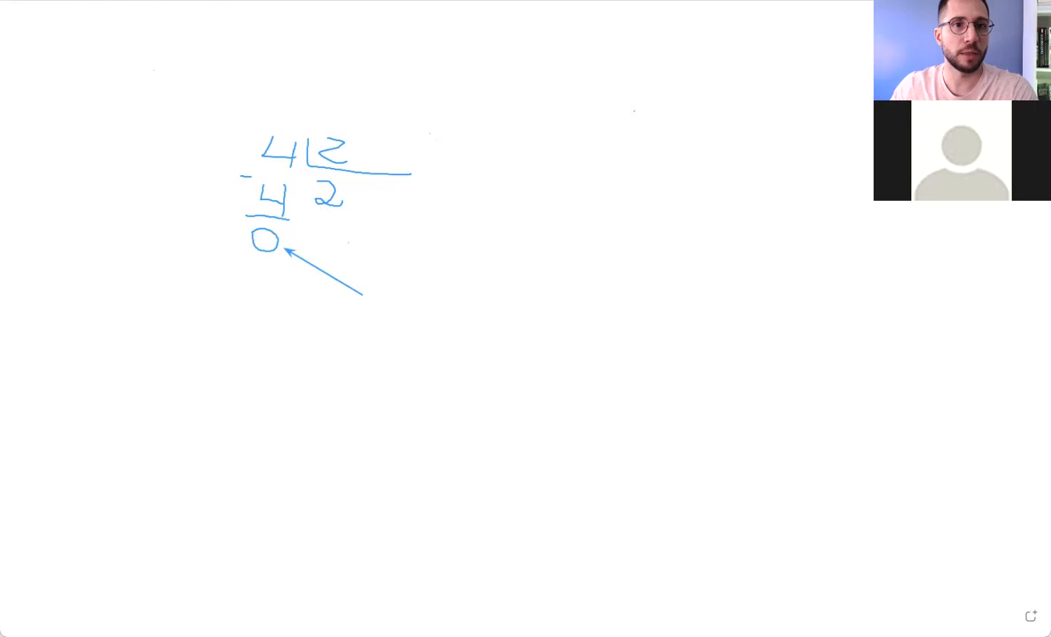
Handwrite the long division of 5 by 2 beside the first example, with an arrow pointing at the remainder 1
click(476, 112)
drag(486, 141, 478, 123)
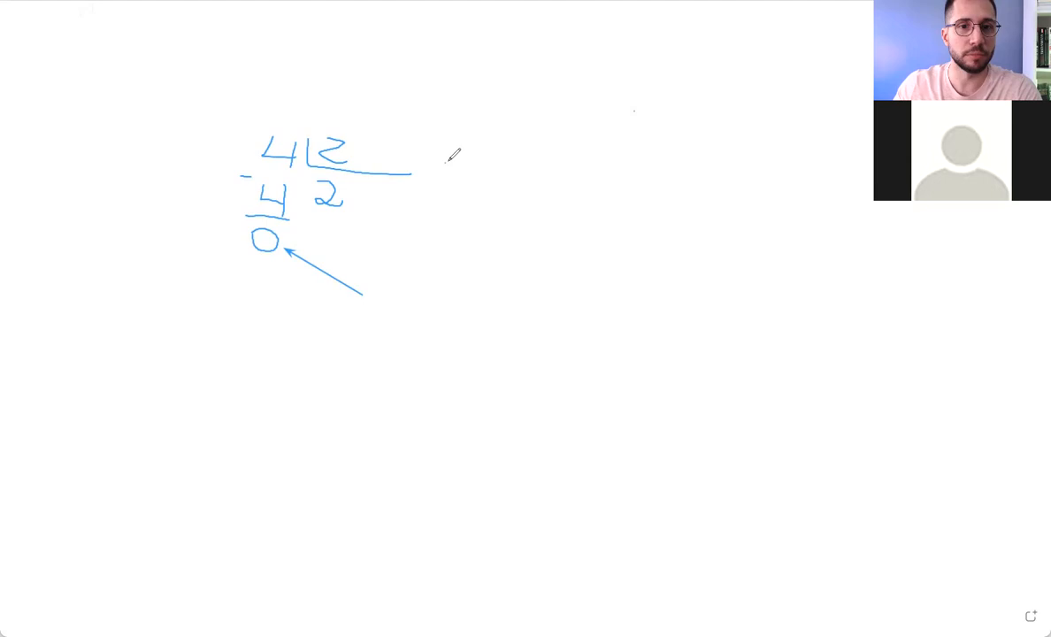
mouse_move(495, 130)
mouse_down()
mouse_move(480, 130)
mouse_move(496, 143)
mouse_move(473, 161)
mouse_up()
mouse_move(511, 131)
mouse_down()
mouse_move(512, 162)
mouse_move(582, 161)
mouse_up()
mouse_move(523, 136)
mouse_down()
mouse_move(528, 156)
mouse_move(552, 156)
mouse_up()
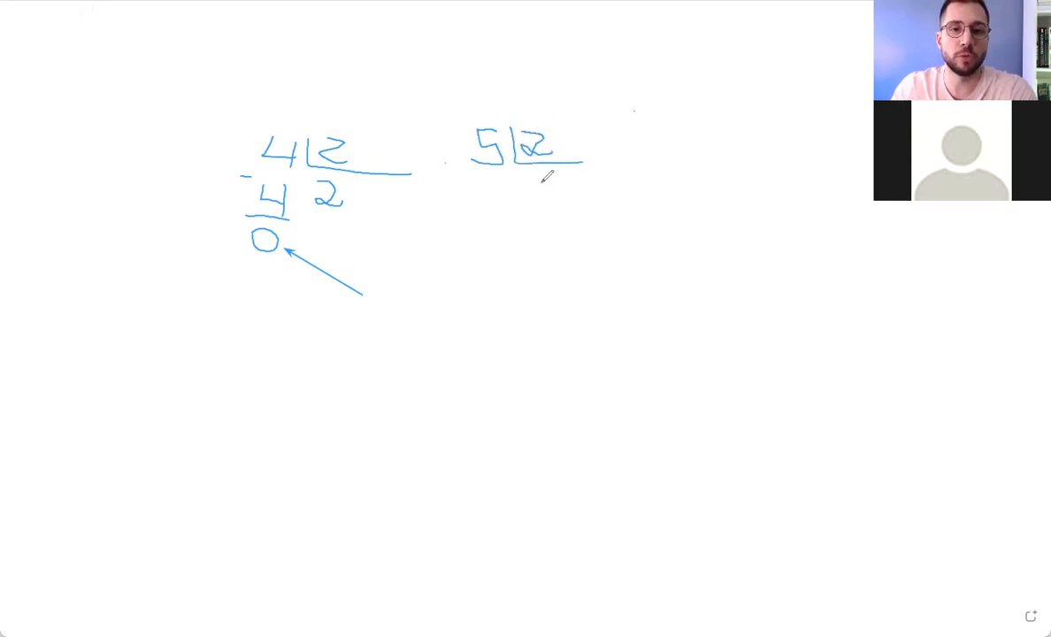
mouse_move(525, 189)
mouse_down()
mouse_move(535, 190)
mouse_move(527, 203)
mouse_move(548, 204)
mouse_up()
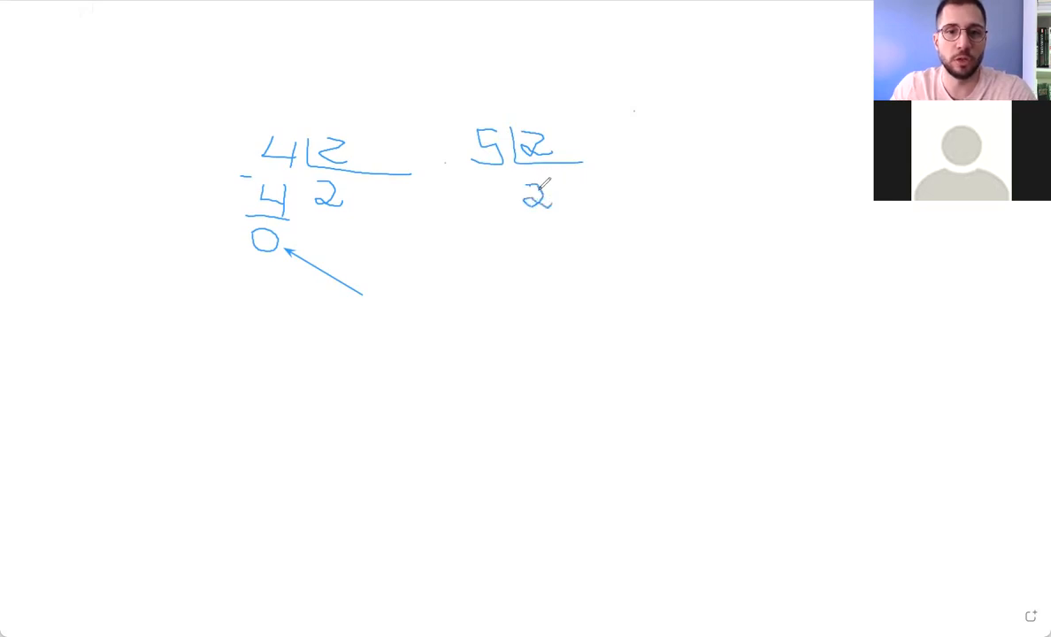
mouse_move(495, 182)
mouse_down()
mouse_move(500, 209)
mouse_move(476, 202)
mouse_move(501, 200)
mouse_move(500, 225)
mouse_up()
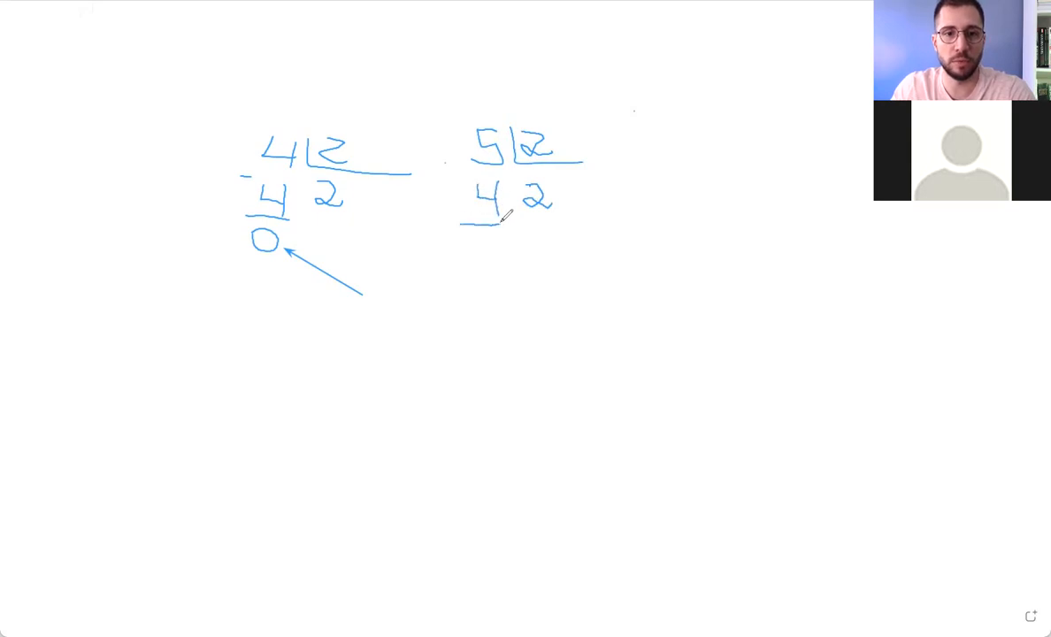
drag(461, 182, 466, 184)
mouse_move(480, 236)
mouse_down()
mouse_move(489, 262)
mouse_move(482, 233)
mouse_up()
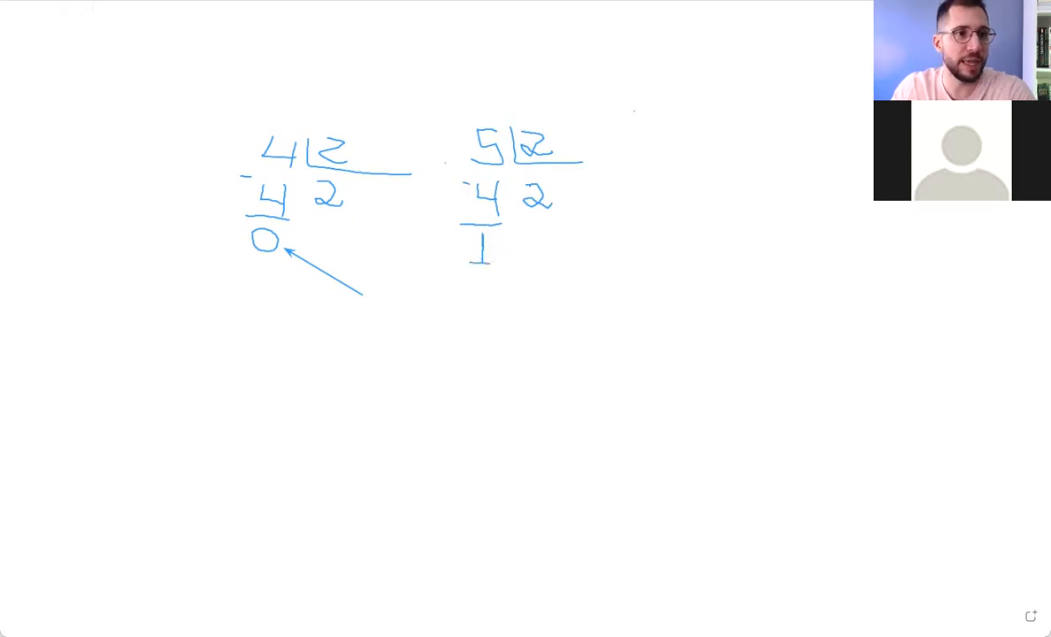
drag(553, 284, 501, 263)
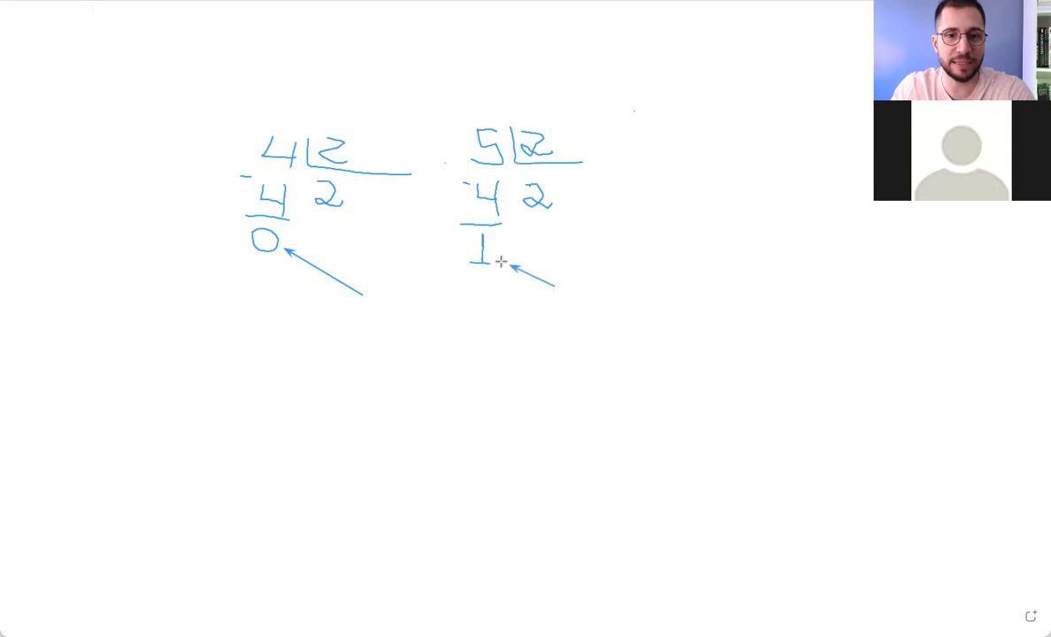
click(557, 253)
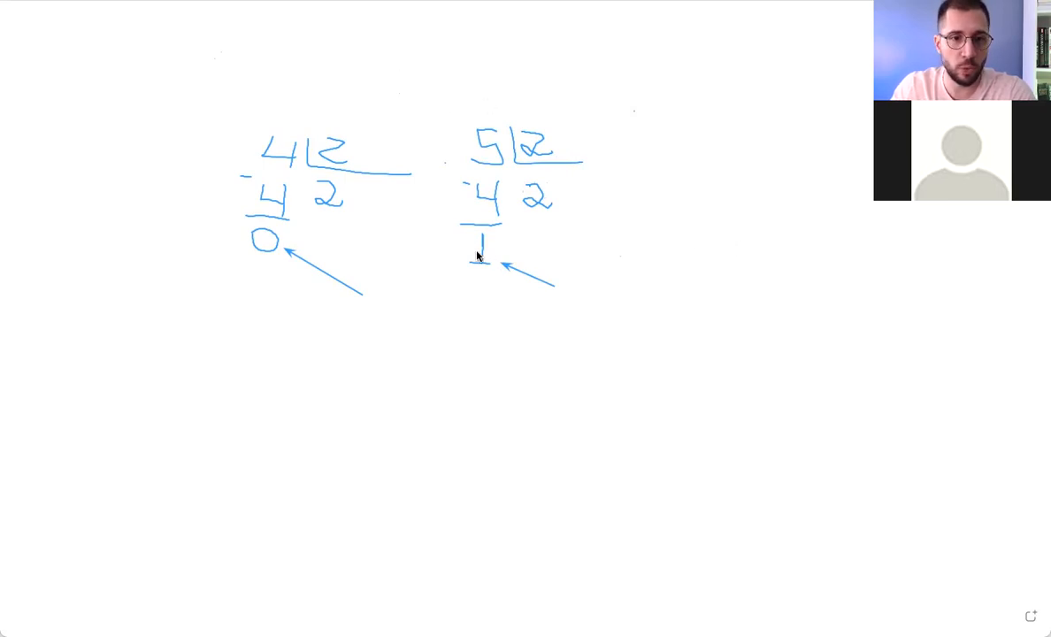
Return to the Excel workbook, calculate the remainder of 4 divided by 2 in C10 with =MOD(4;2), and select the MOD note in E6
key(super+Tab)
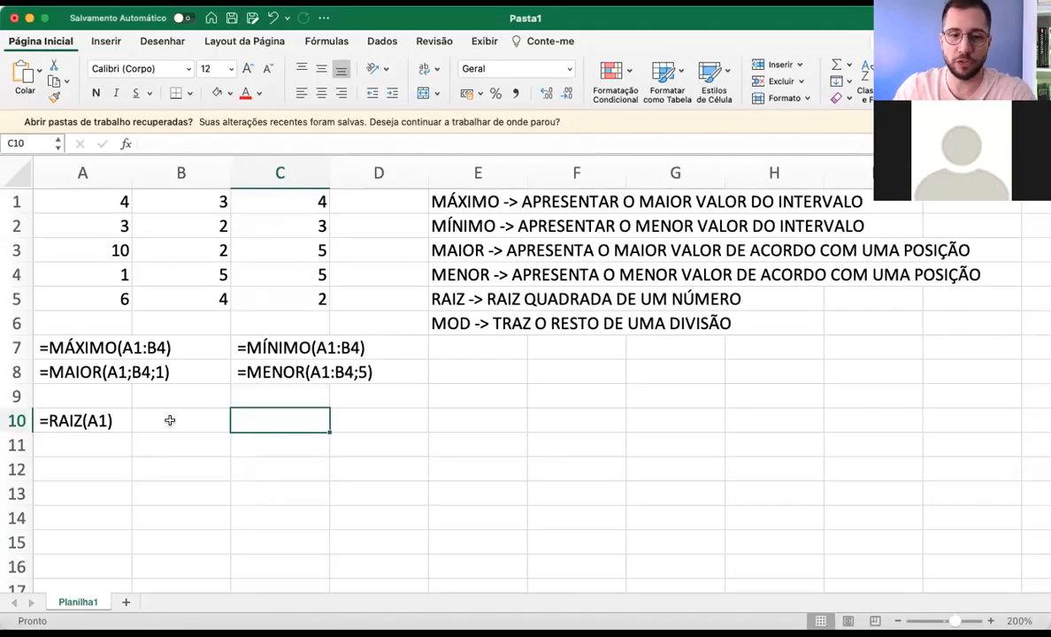
text(=MOD)
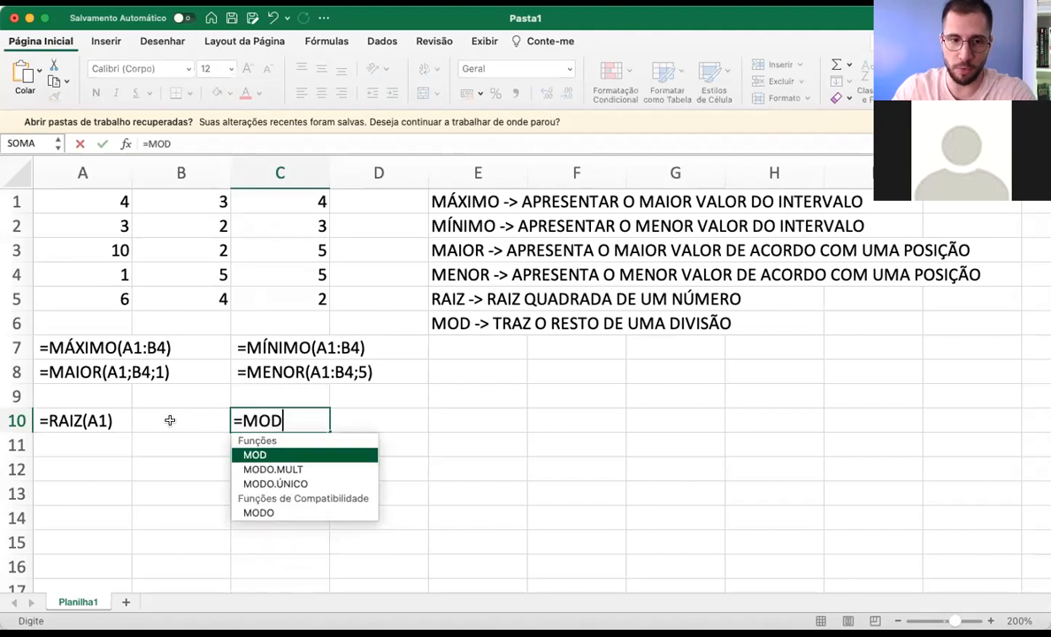
text(()
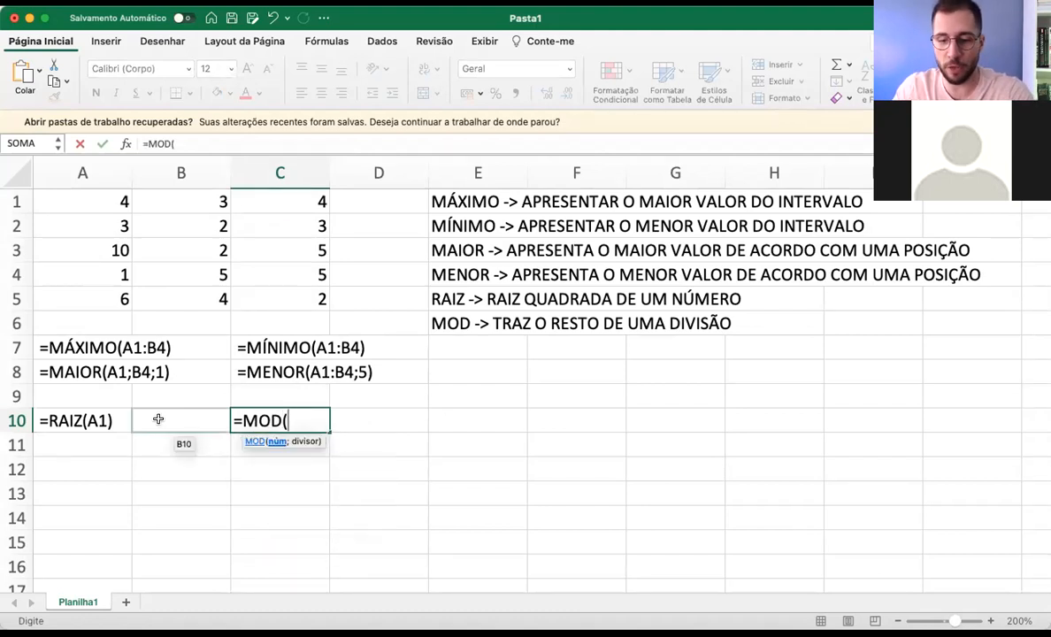
text(4;3)
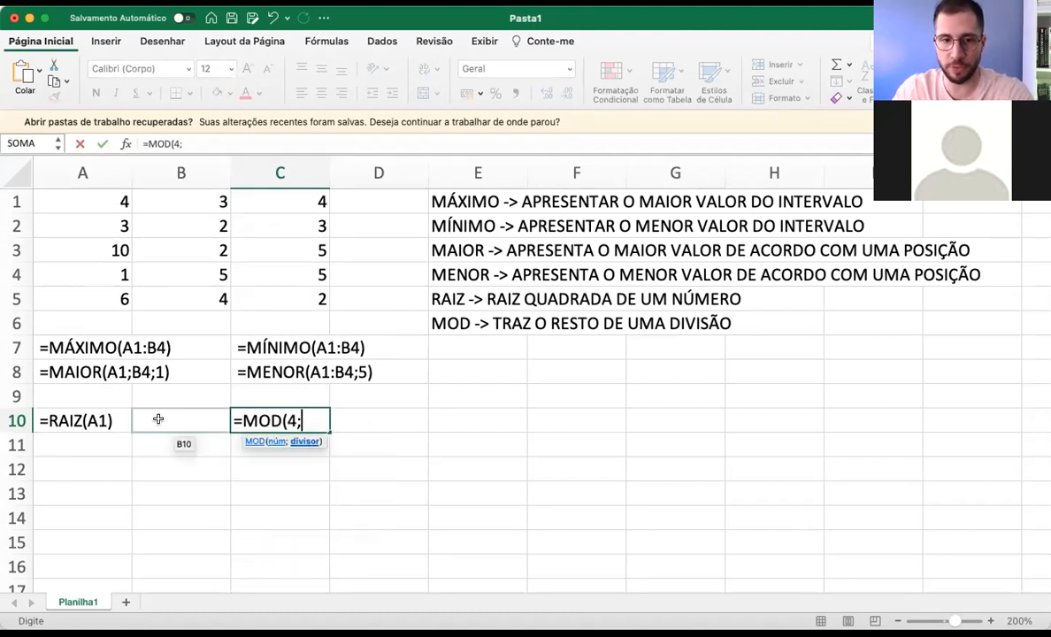
key(BackSpace)
key(BackSpace)
text(2)
key(BackSpace)
text(;2))
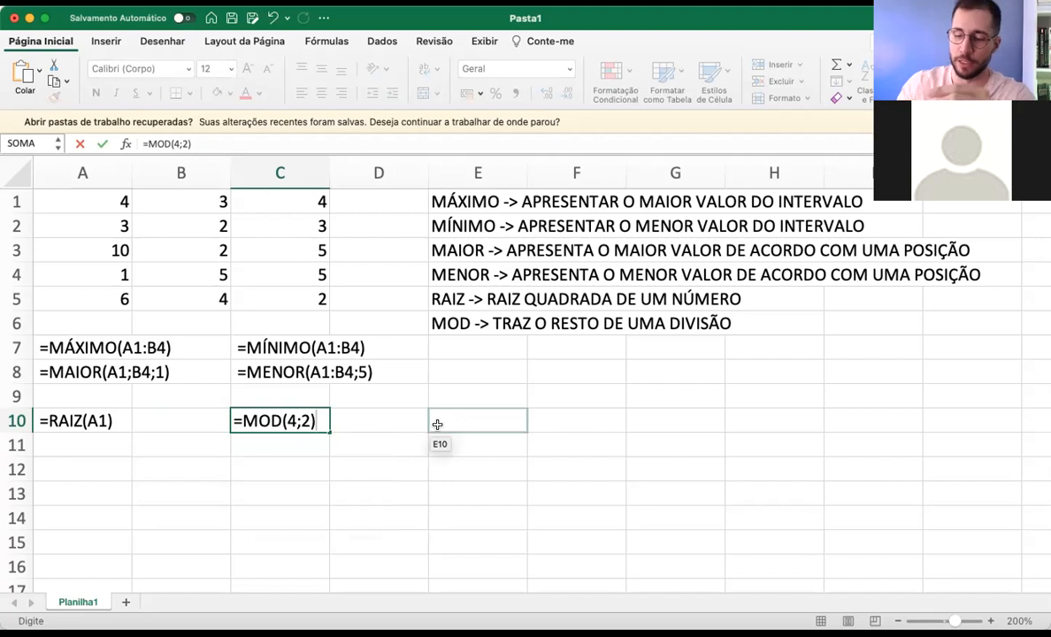
key(Return)
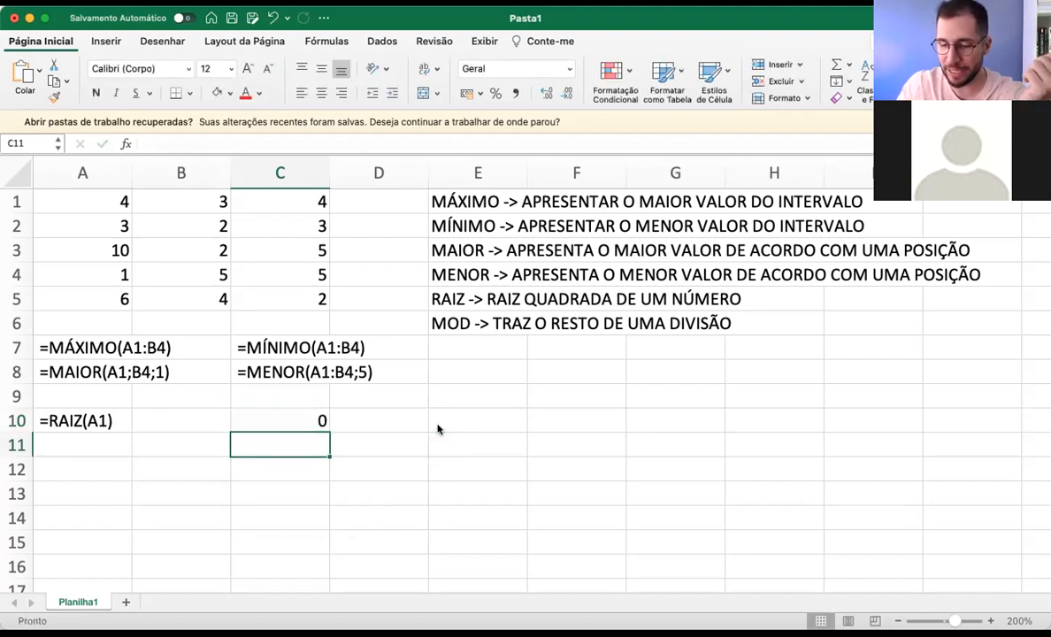
key(Up)
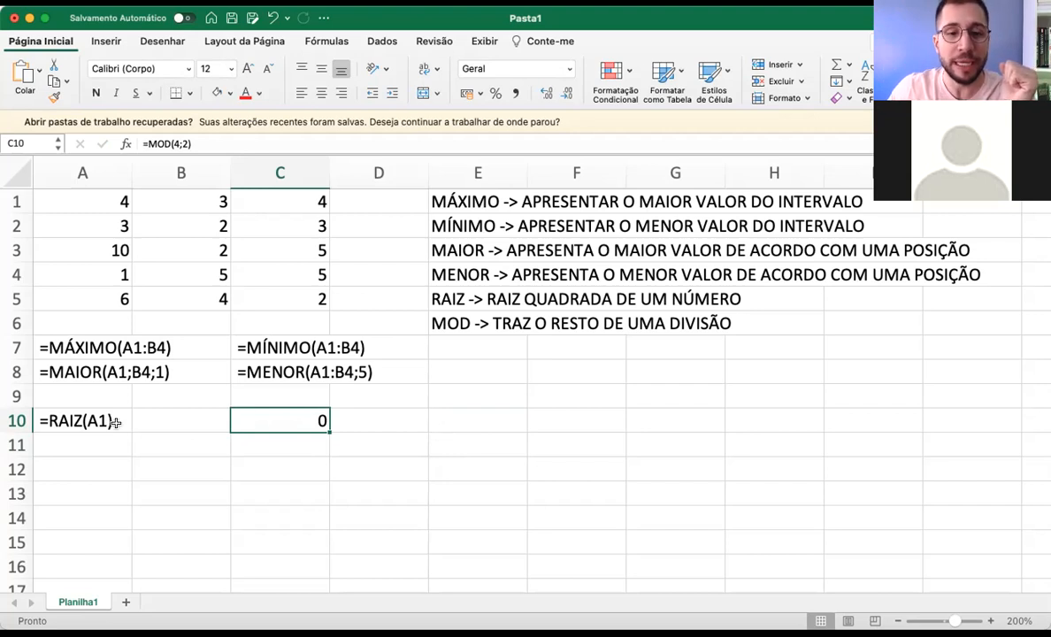
click(480, 325)
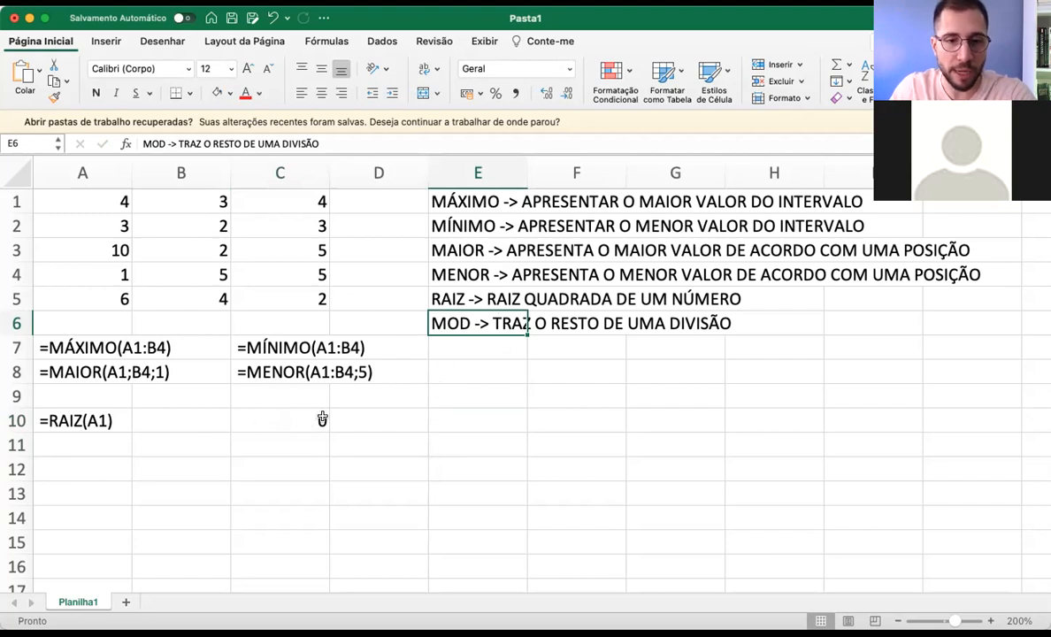
Turn the C10 formula into the displayed text =MOD(4;2), and move the RAIZ and MOD examples from row 10 to row 9
click(252, 424)
double_click(251, 423)
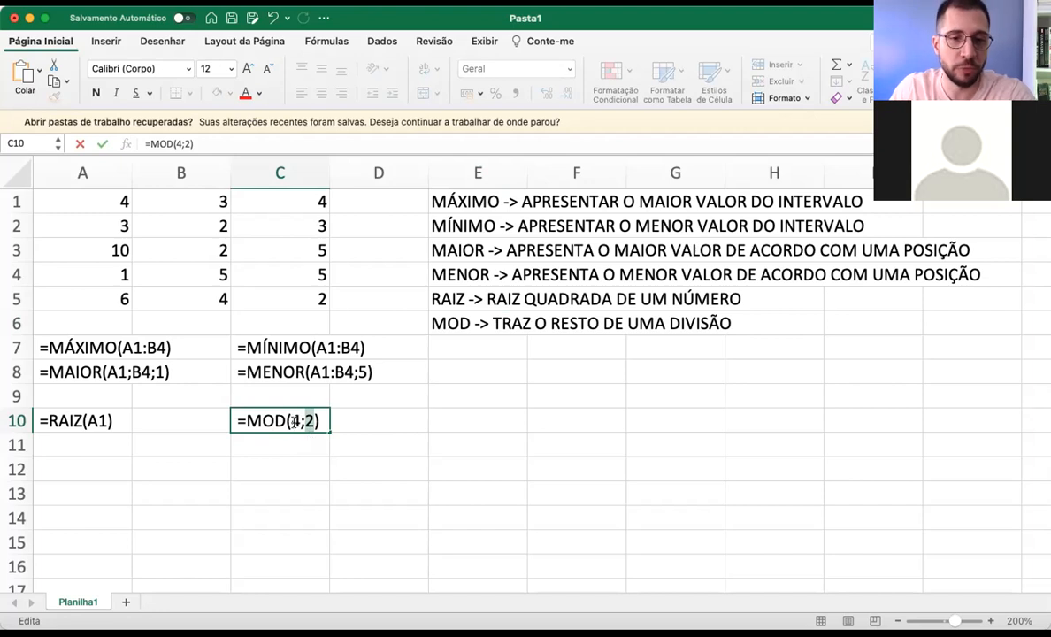
click(358, 404)
click(246, 424)
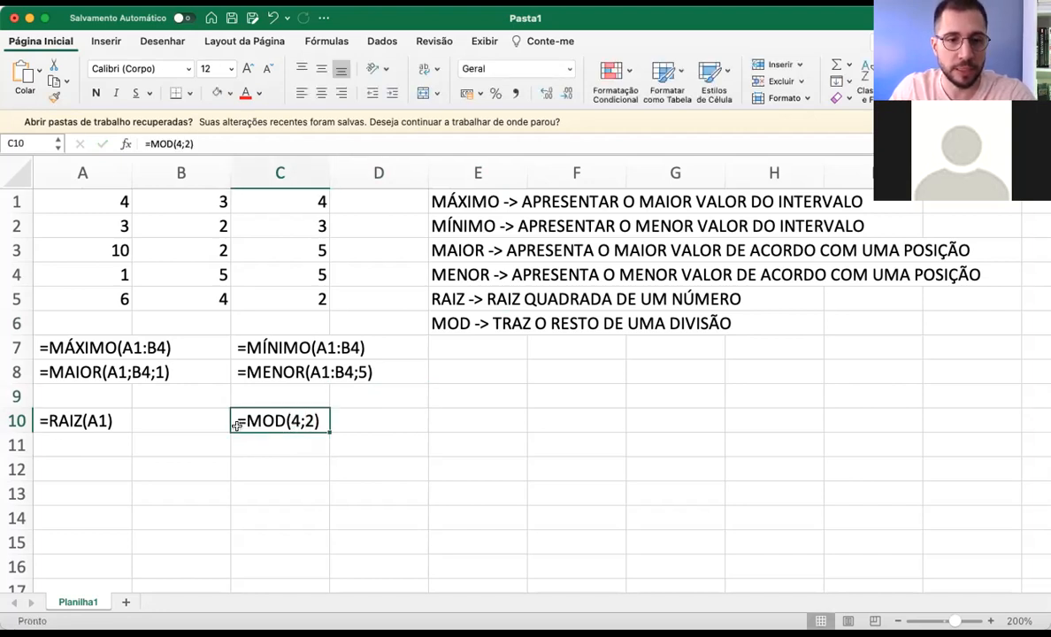
drag(67, 421, 261, 397)
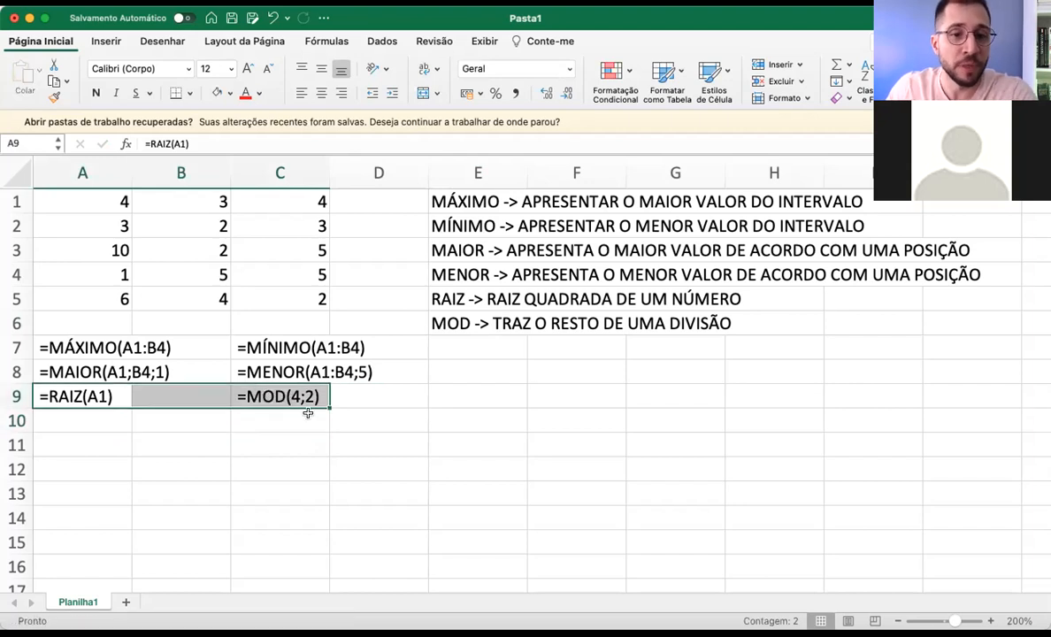
Start a formula with =CONT. in E7 to look up the counting functions
click(458, 347)
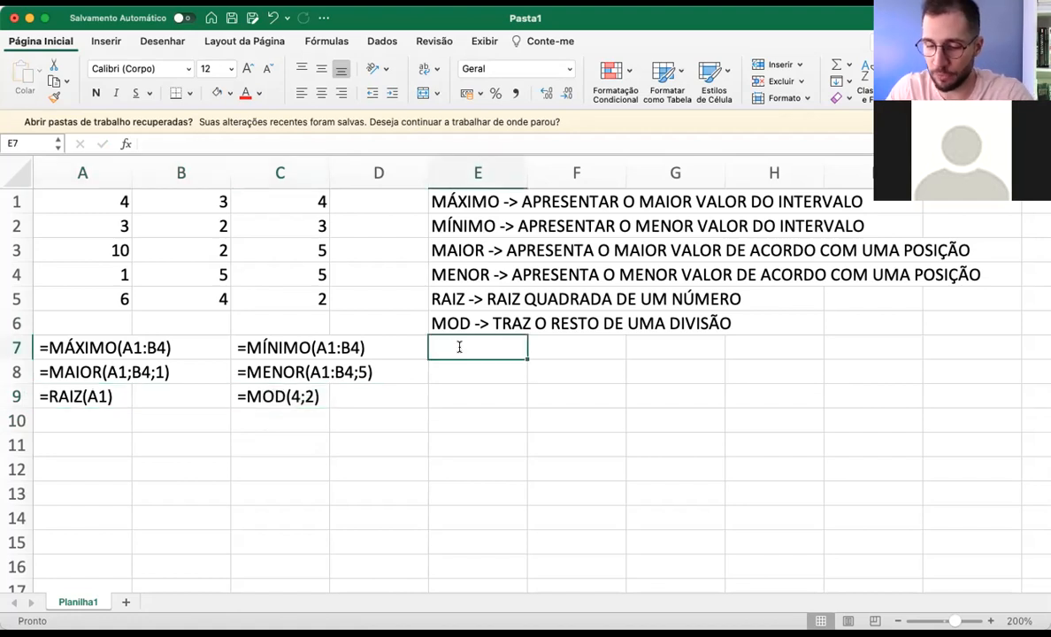
text(=CONT.)
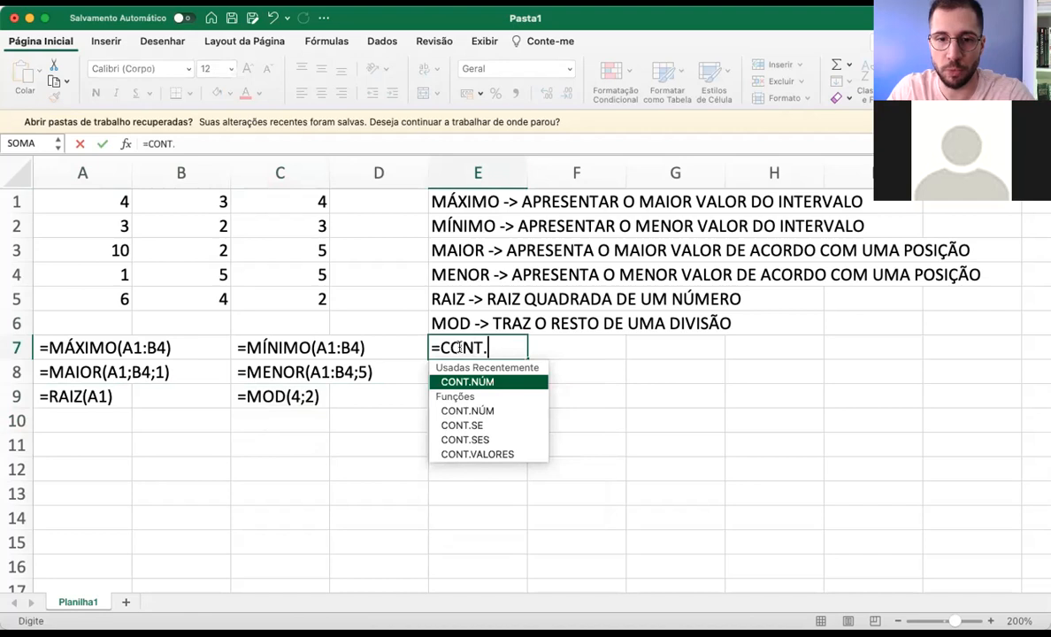
text(NUM()
key(BackSpace)
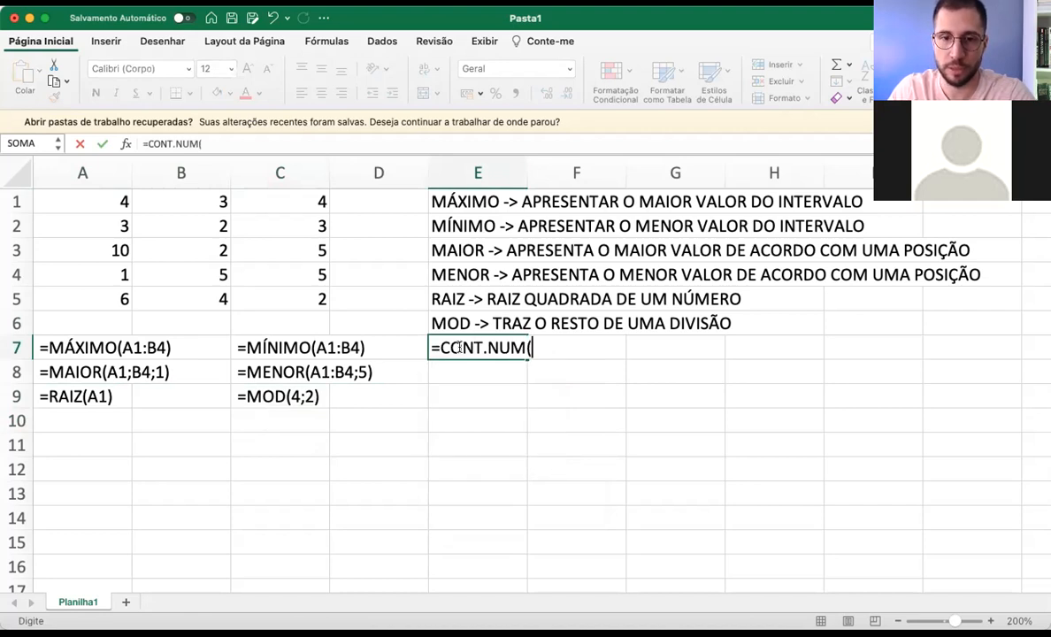
key(BackSpace)
key(BackSpace)
text(ÚM()
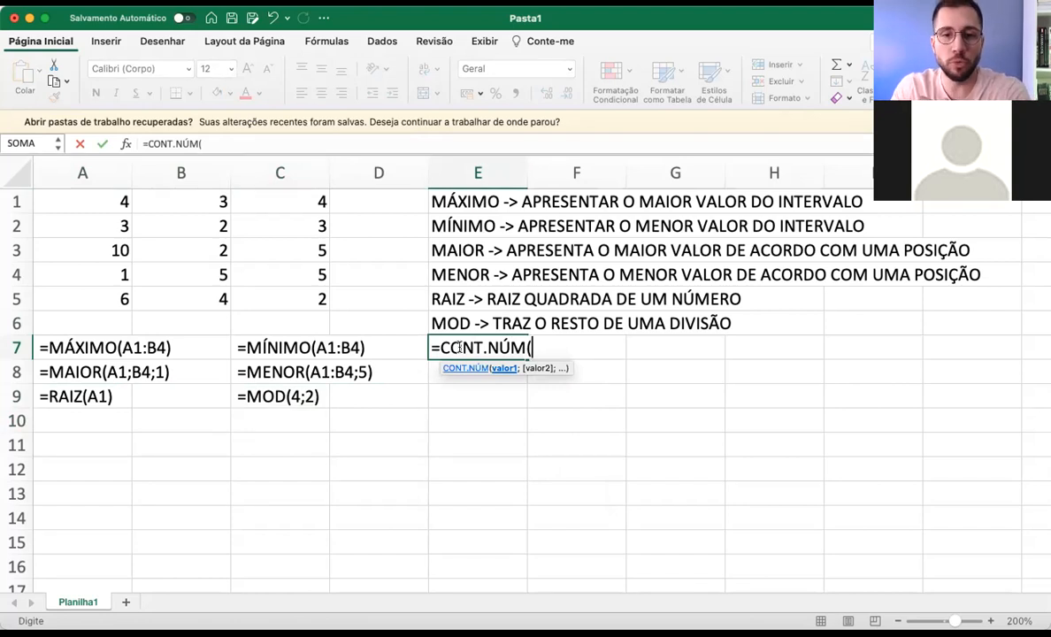
key(Escape)
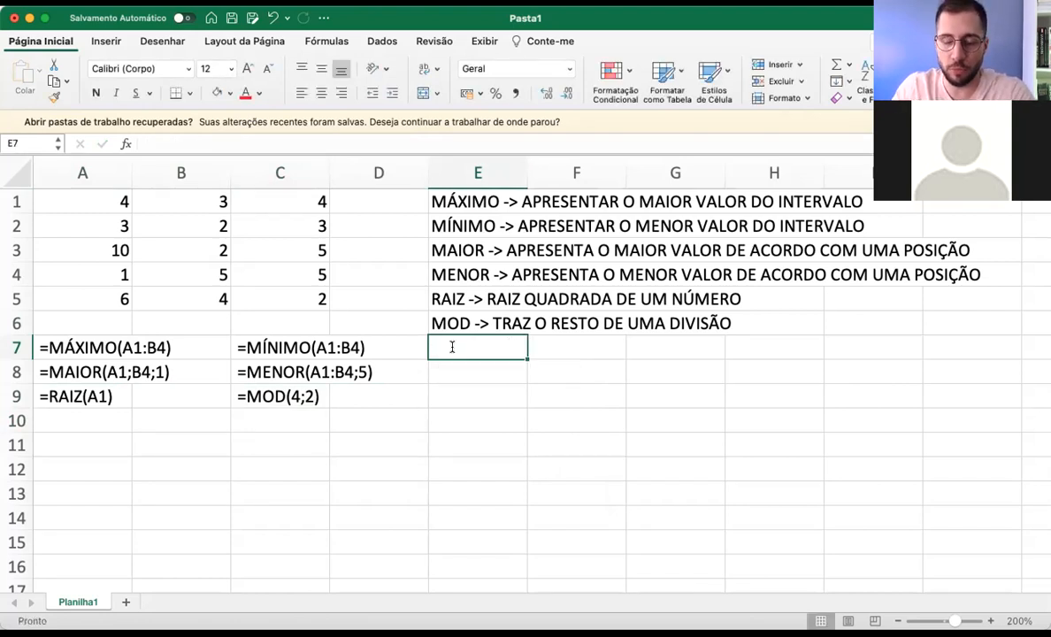
Enter the description "CONT.NUM -> QUANTAS CÉLULAS ESTÃO PREENCHIDAS COM NÚMEROS EM UM INTERVALO" in cell E7
text(CONT.H)
key(BackSpace)
text(NUM)
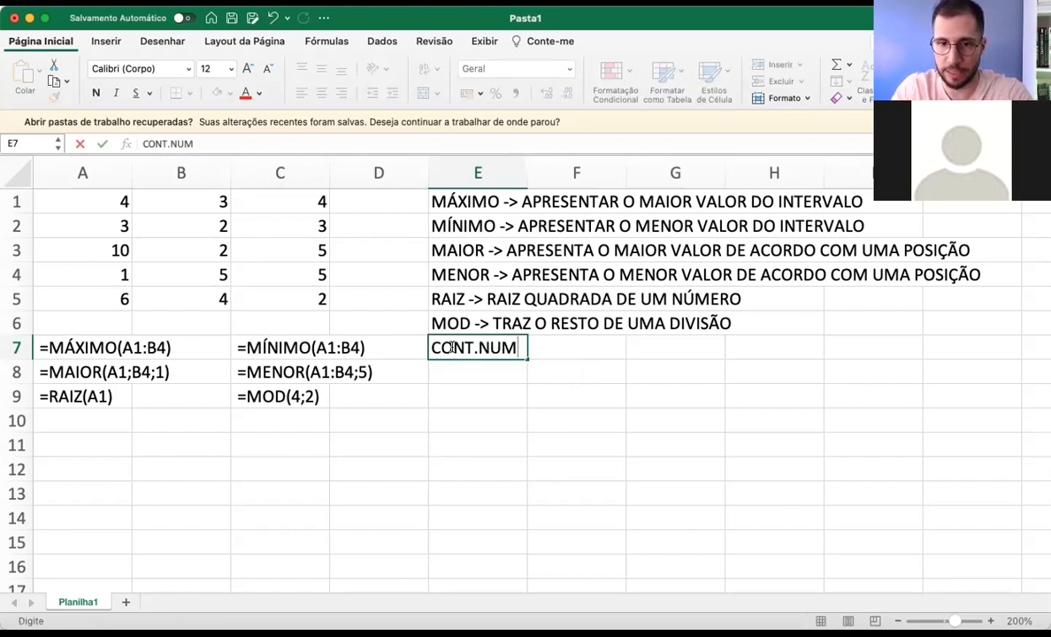
text( -> )
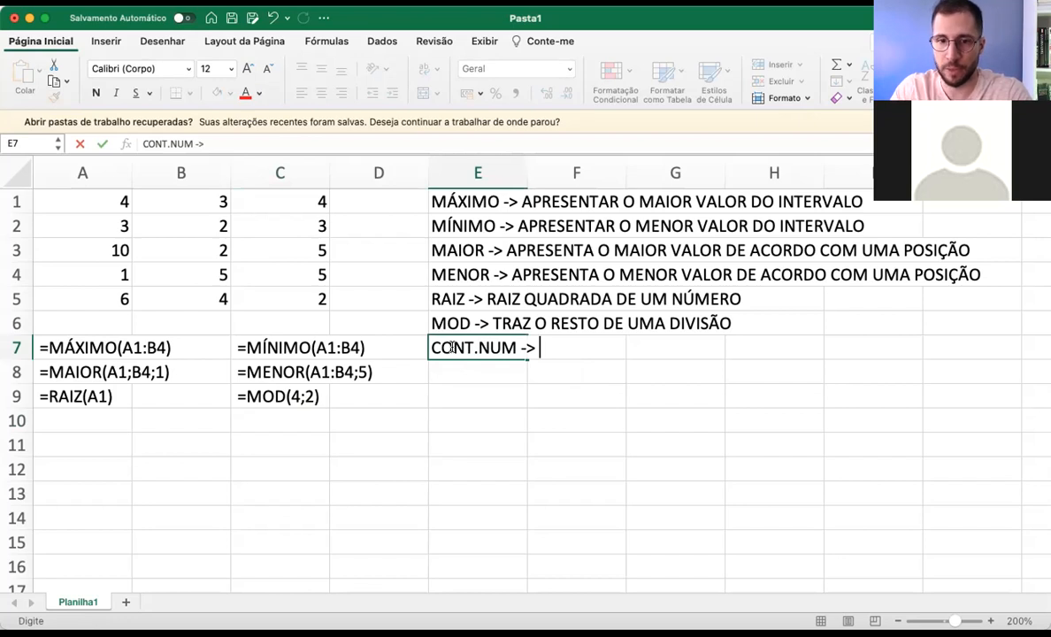
text(QUANTAS CÉLULAS)
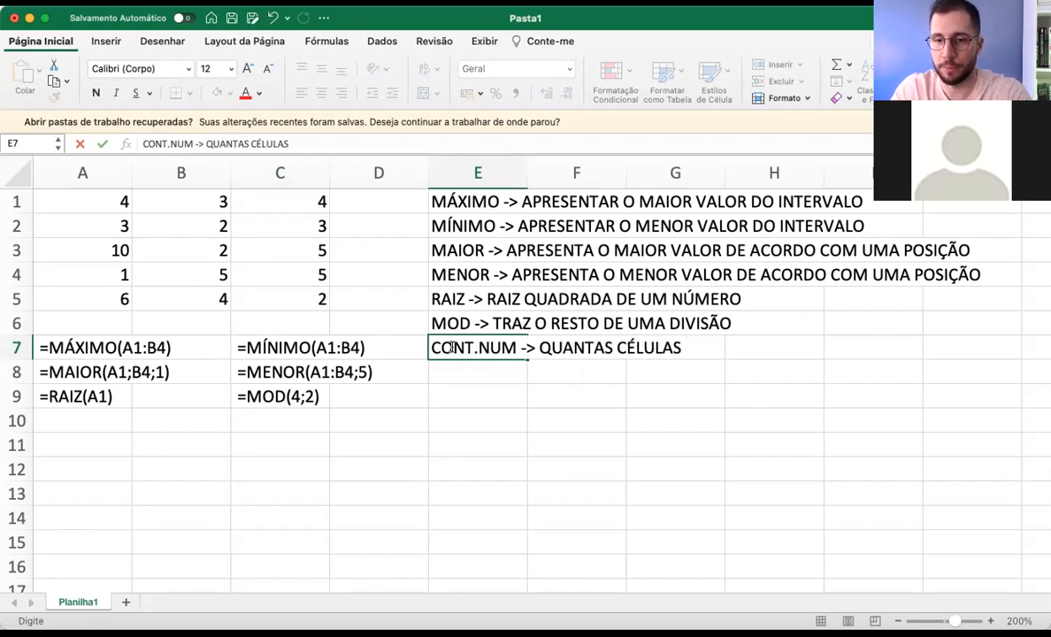
text( ESTÃOP P)
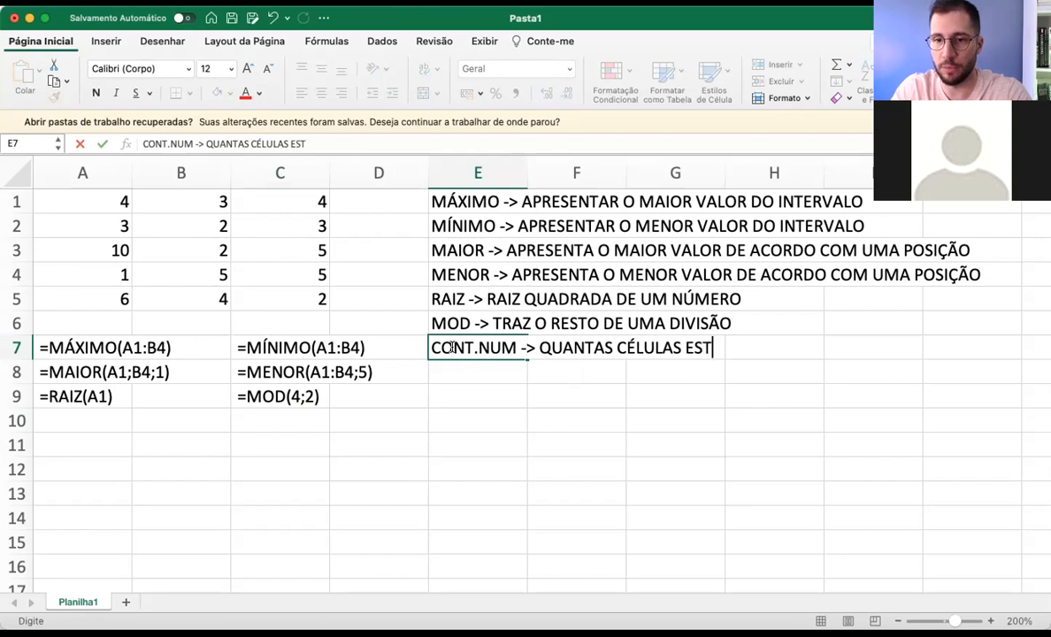
key(BackSpace)
key(BackSpace)
key(BackSpace)
text(PREE)
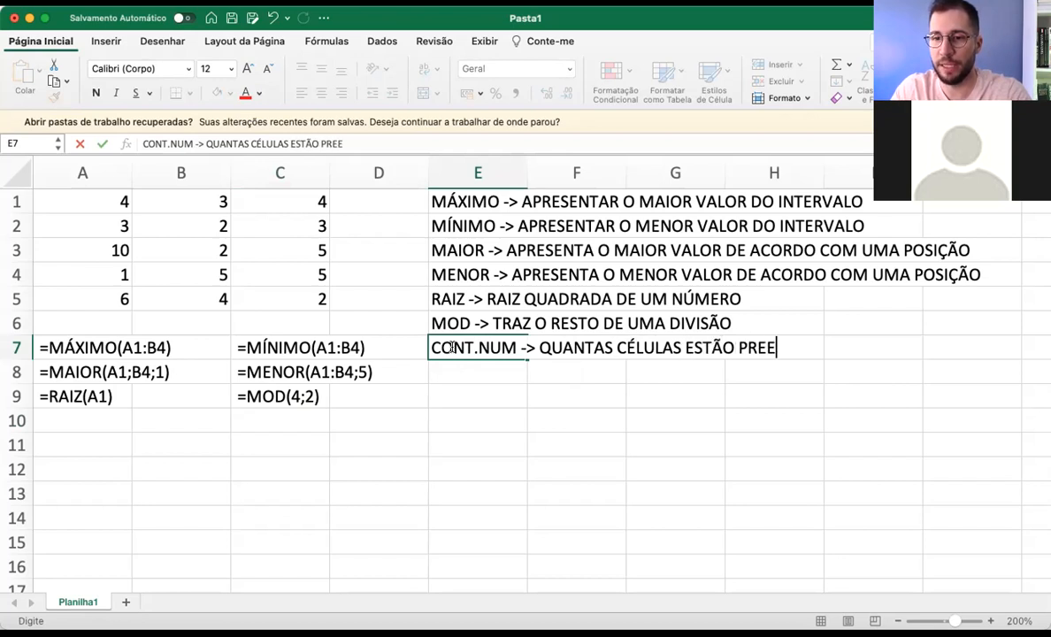
text(NCHIDAS COM NÚMERO)
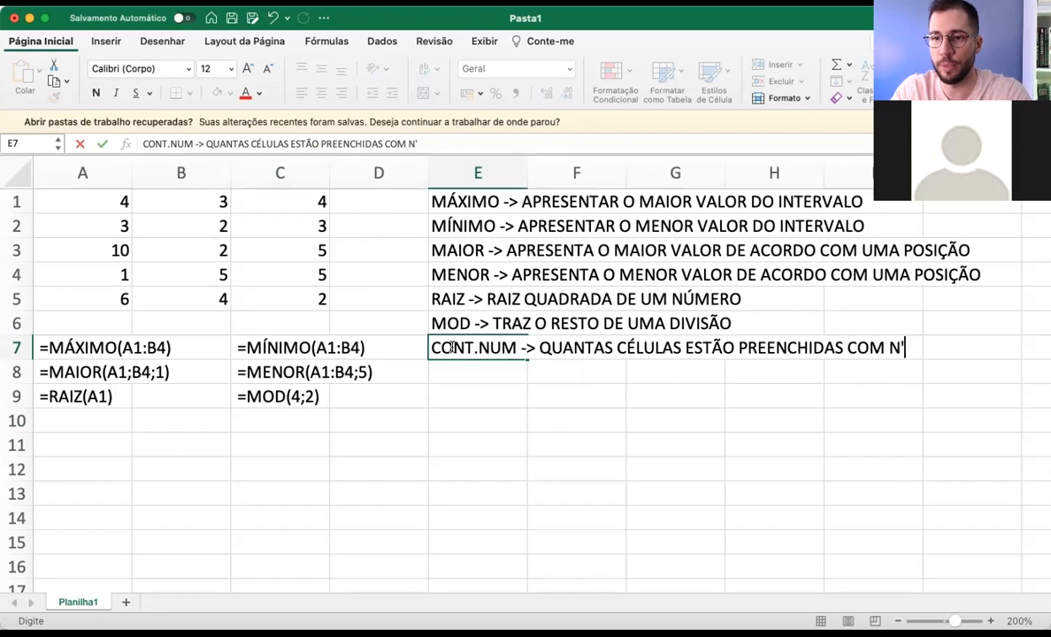
text(S EM U)
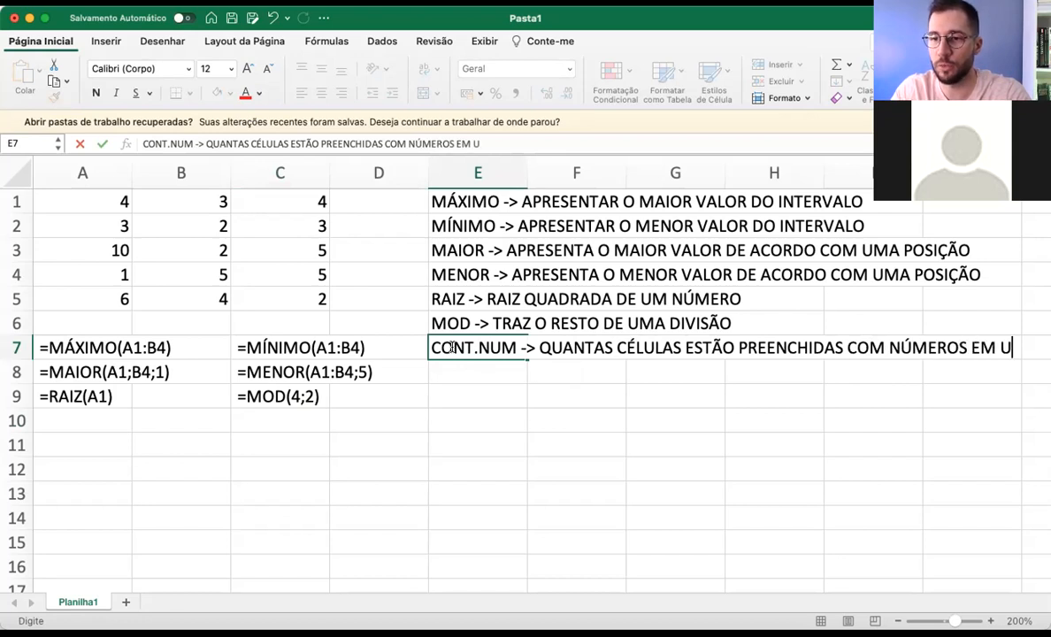
text(M INTERVALO)
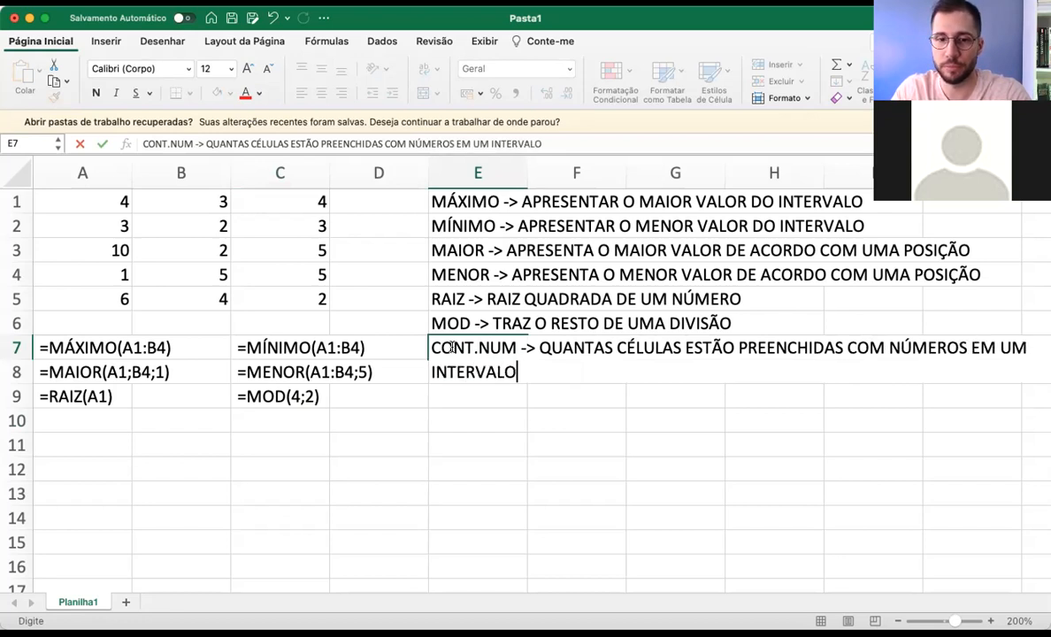
key(Return)
Copy the MOD and CONT.NUM descriptions in cells E6:E7, switching briefly to another app and back to the spreadsheet
click(438, 347)
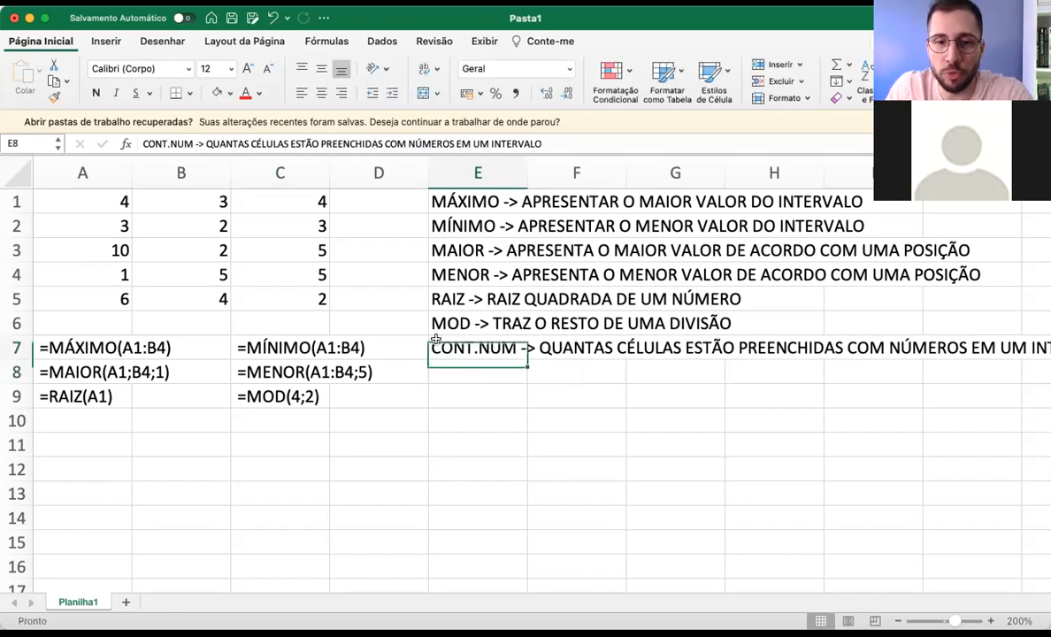
key(super+c)
drag(435, 324, 440, 340)
key(super+c)
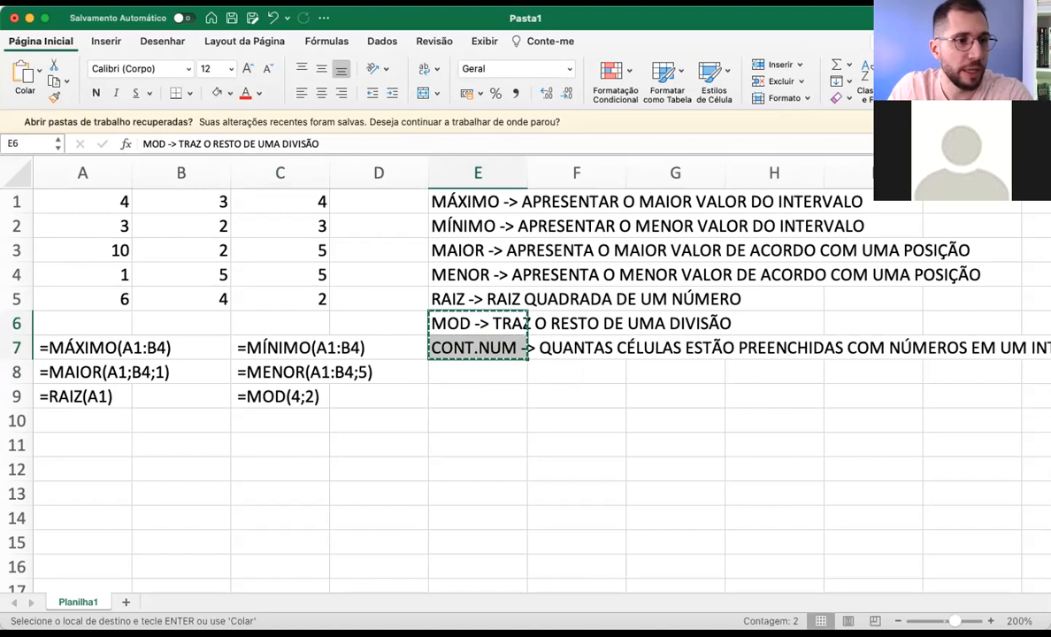
key(super+Tab)
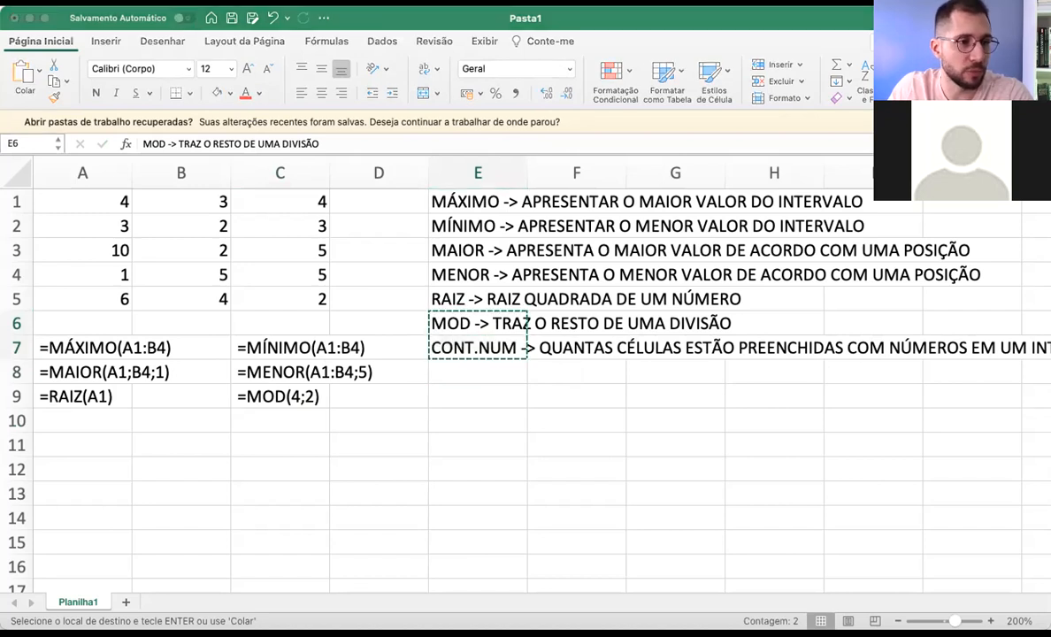
key(super+Tab)
click(471, 372)
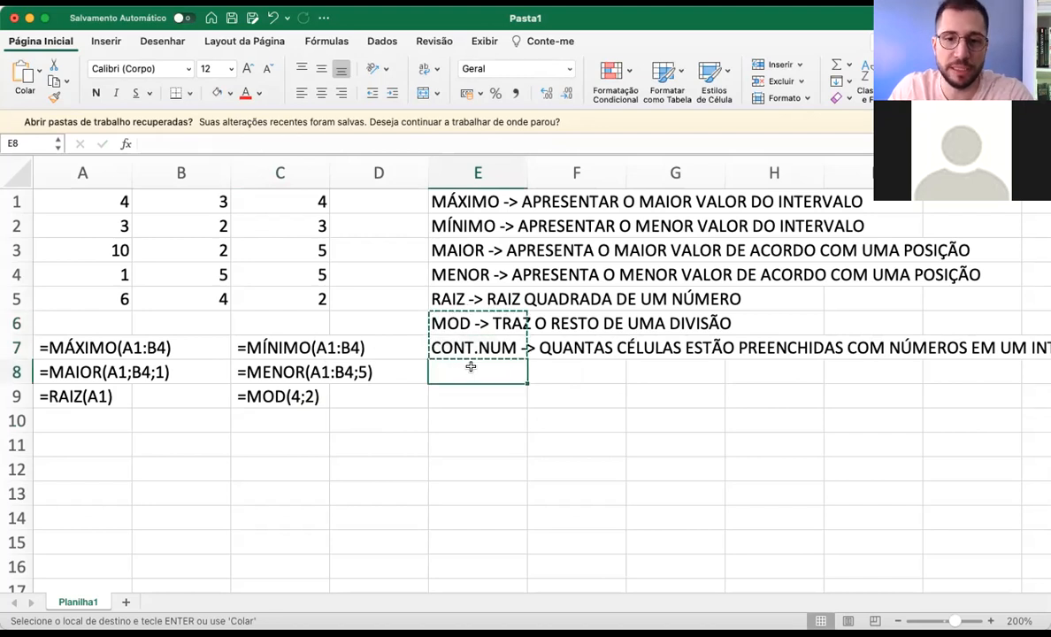
Write the formula =CONT.NÚM(A1:B5) in cell A11 to count the numeric cells in that range
click(64, 439)
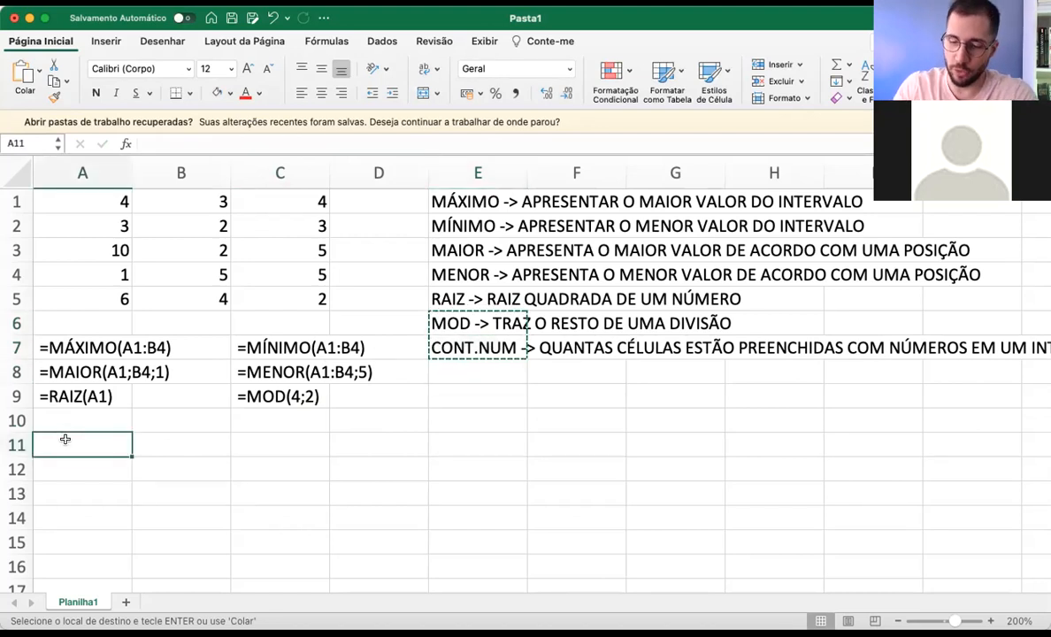
text(=CONT)
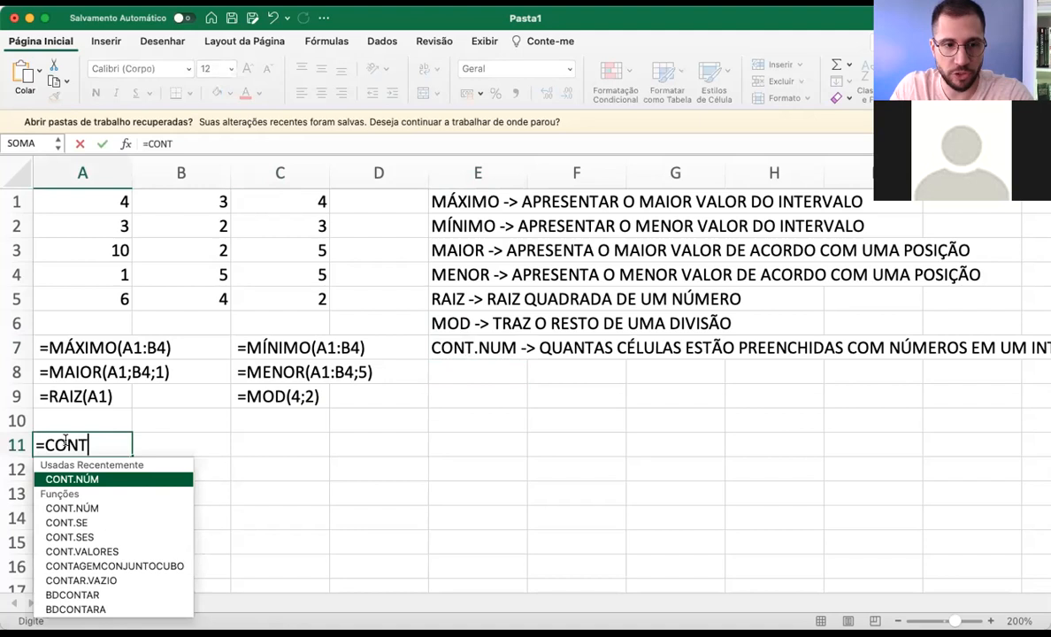
text(.N)
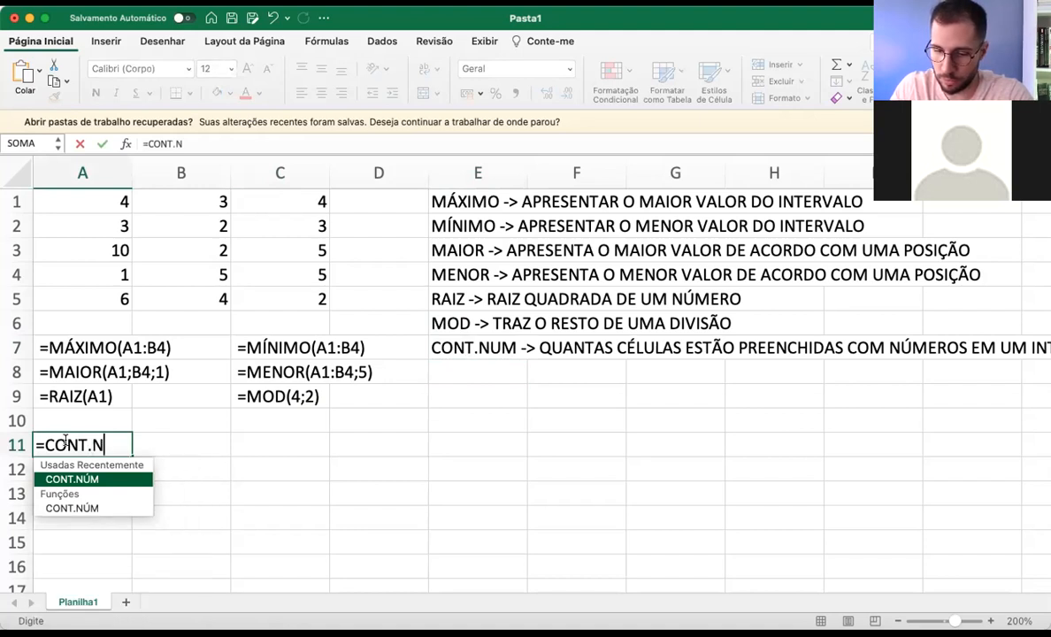
text(ÚM()
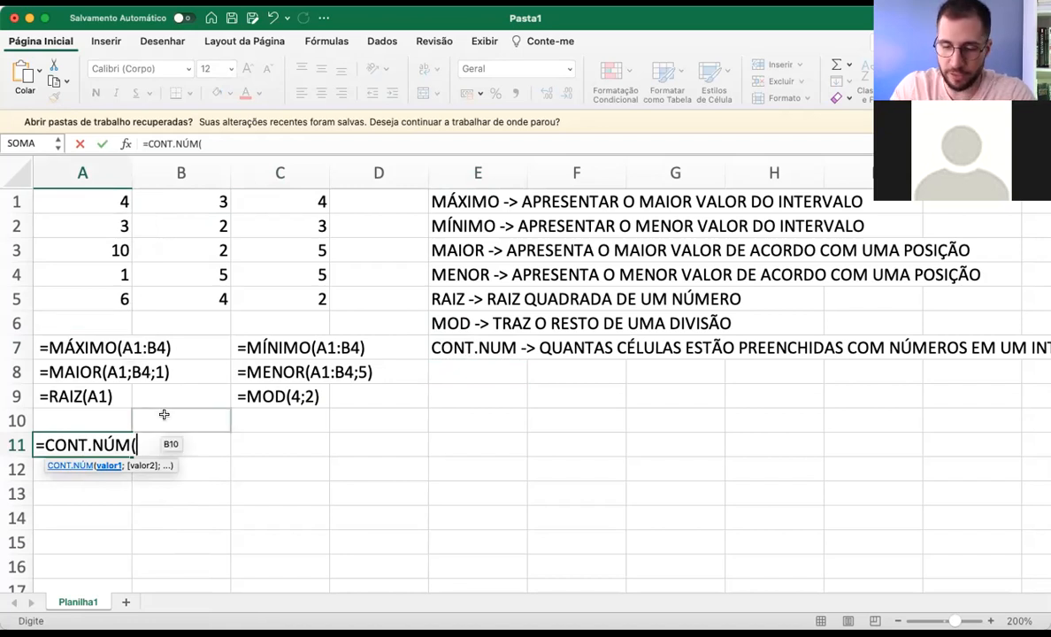
text(A1:)
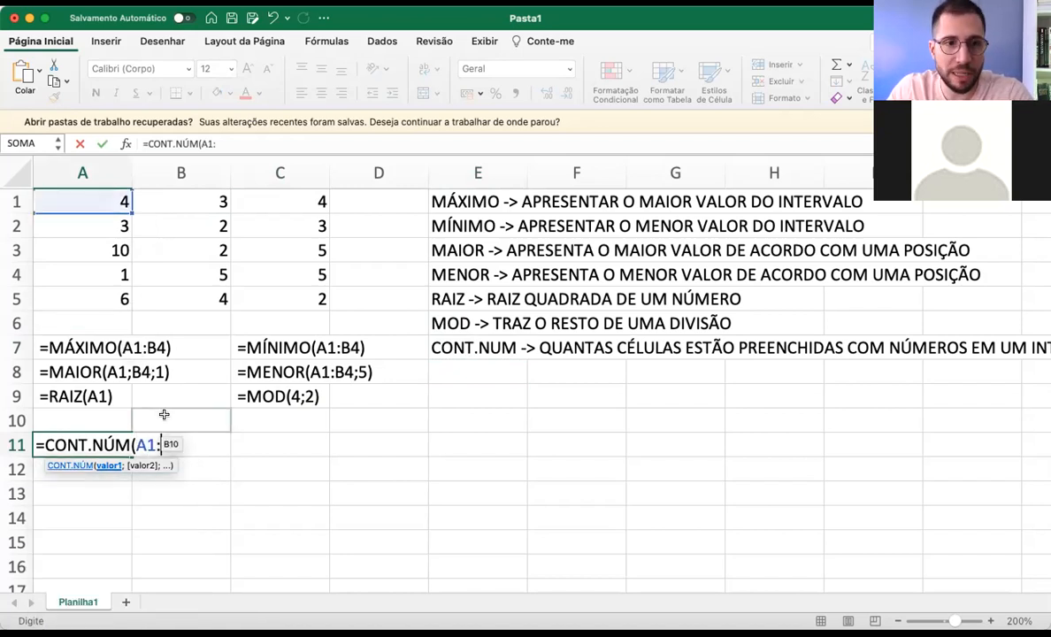
text(B)
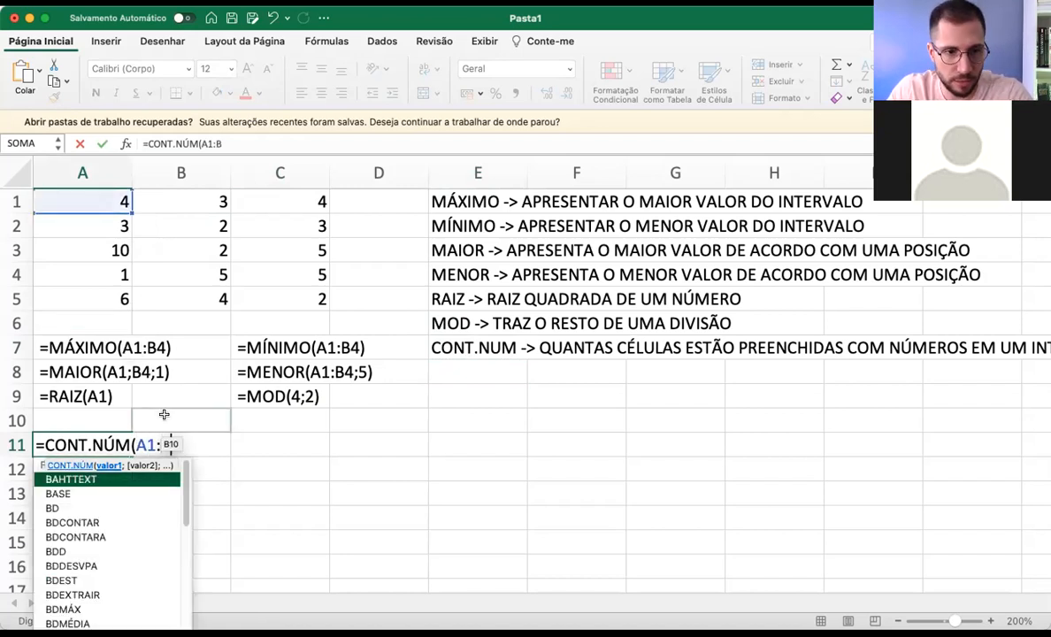
text(5)
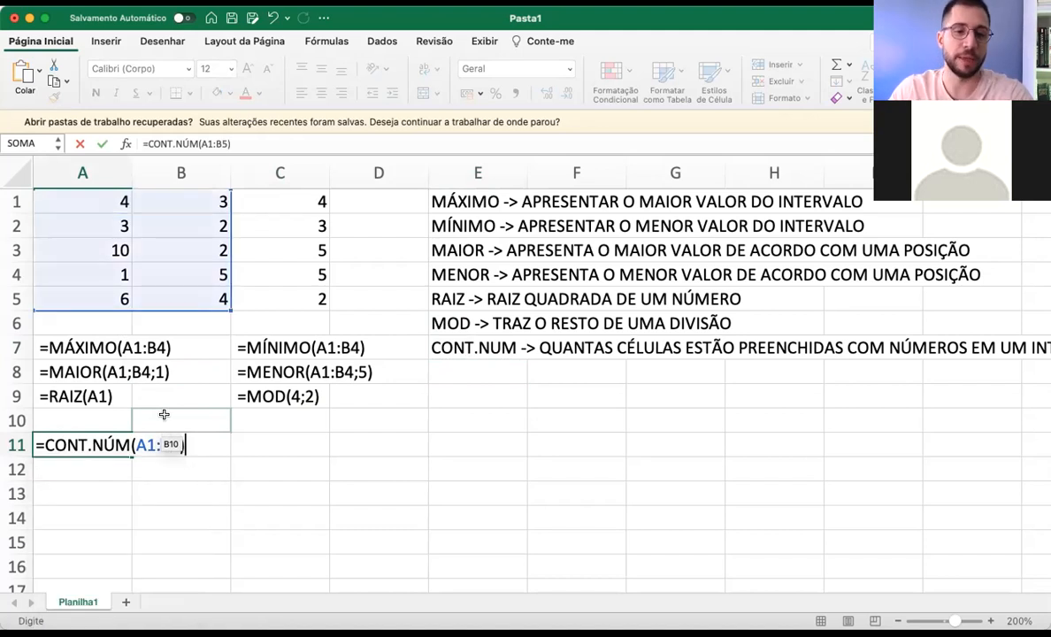
text())
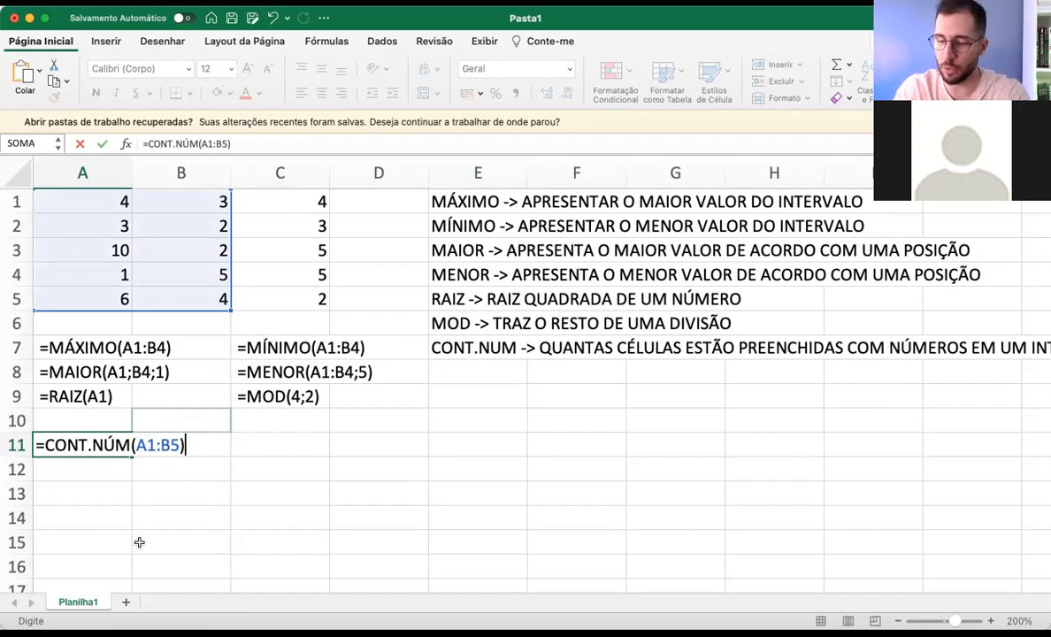
Change the range in the A11 formula to A1:C5 and commit =CONT.NÚM(A1:C5)
key(BackSpace)
key(BackSpace)
key(BackSpace)
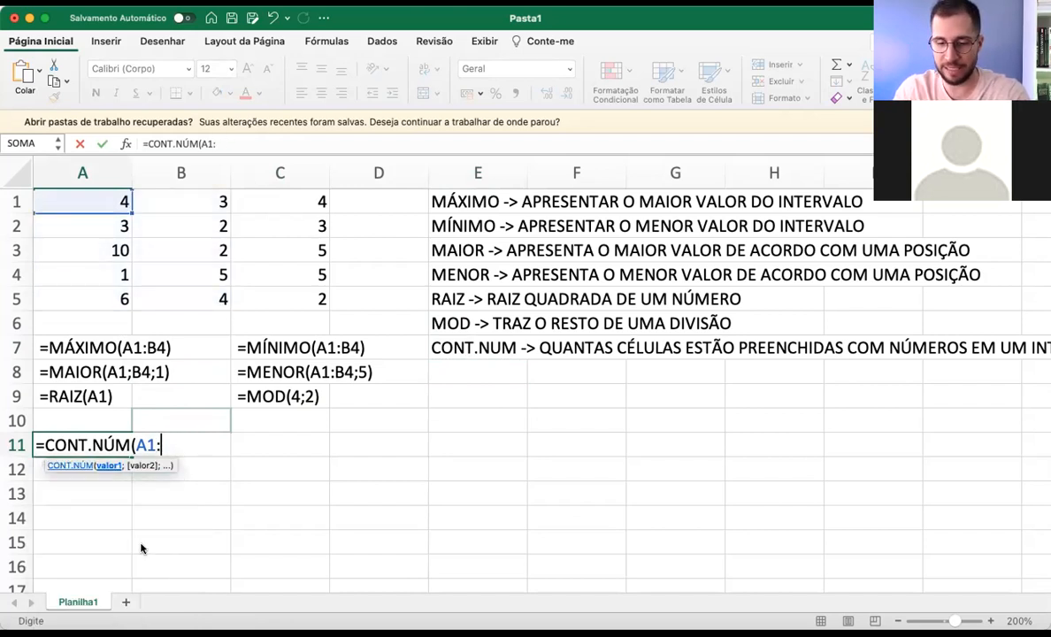
text(C4)
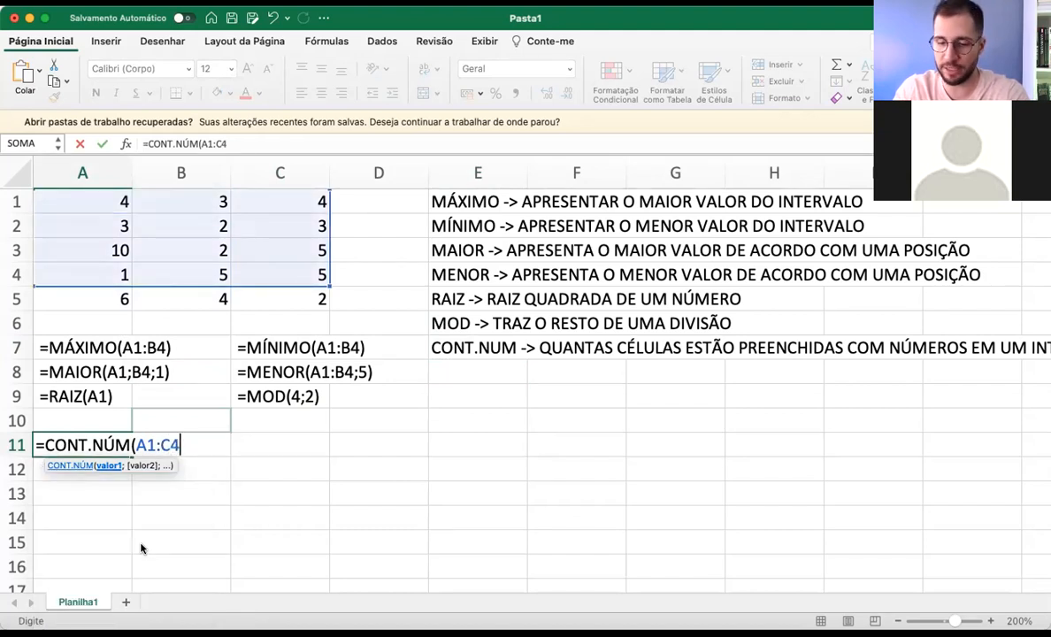
key(BackSpace)
text(5)
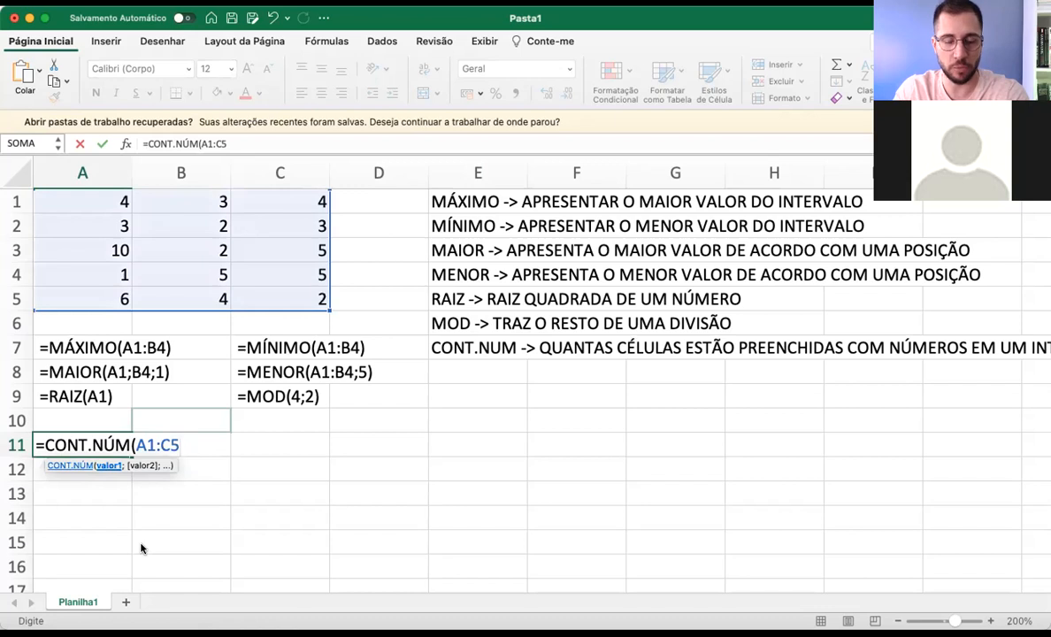
text())
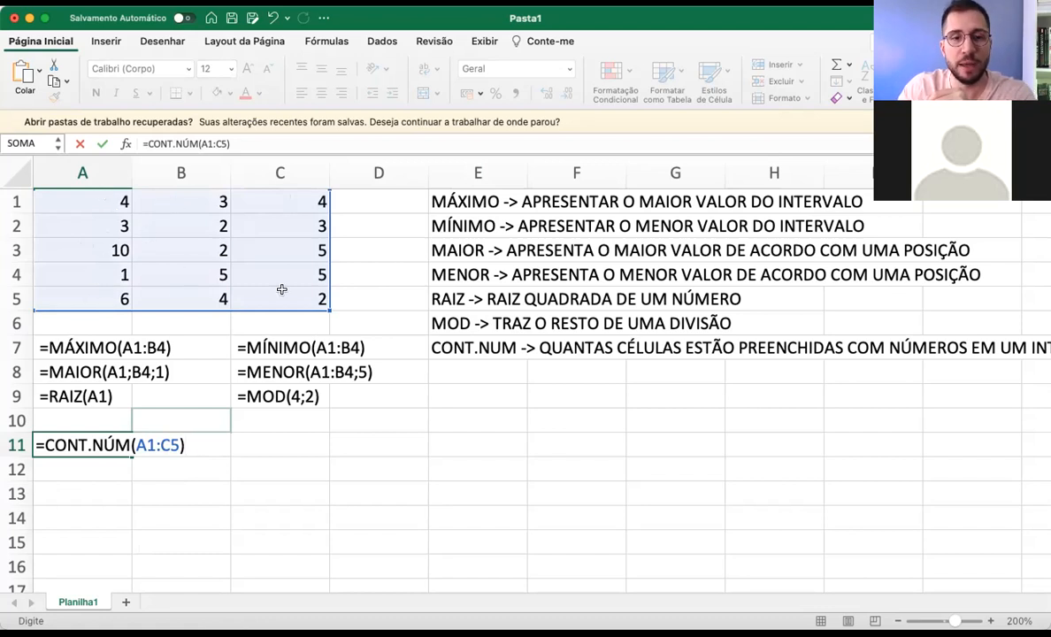
key(Return)
Check the CONT.NÚM formula in cell A11 and clear the value in cell A2 to test the count
double_click(65, 443)
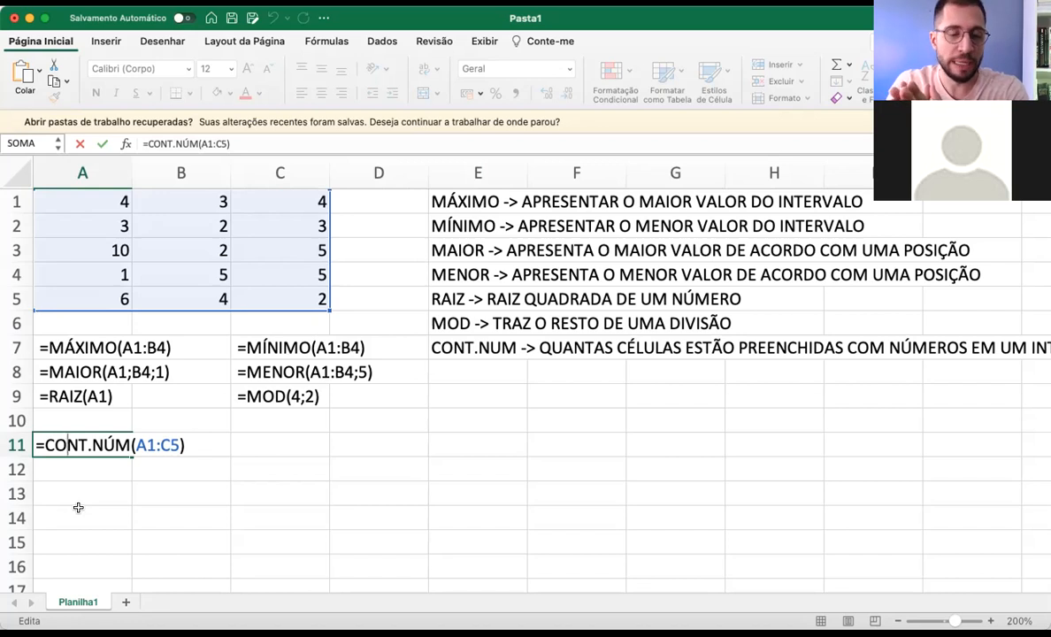
click(72, 497)
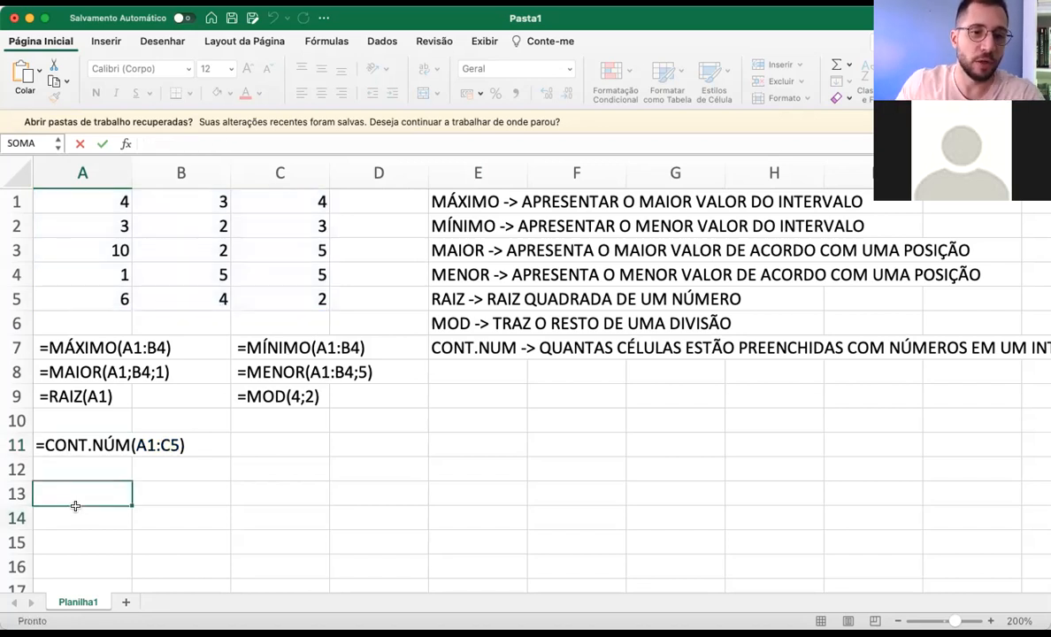
click(104, 435)
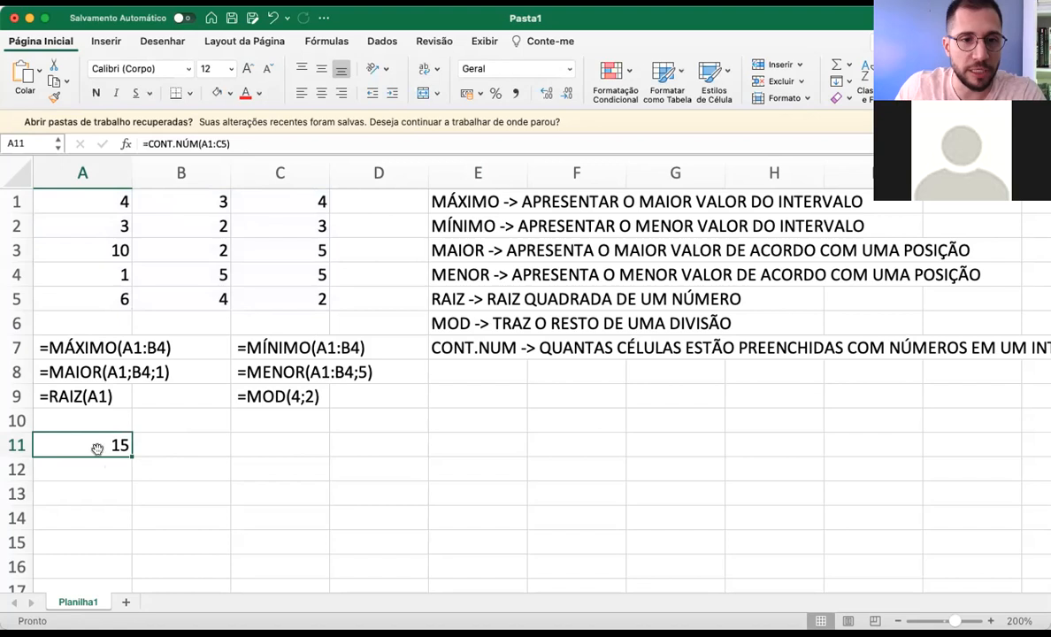
click(89, 224)
key(Delete)
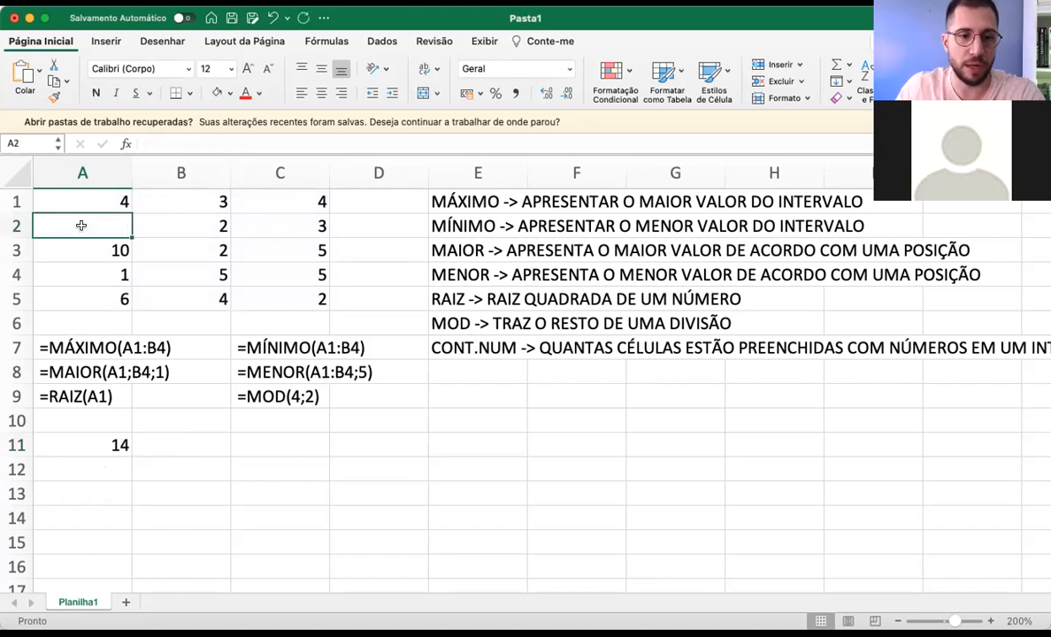
Try an orange fill on the count result in cell A11 and undo it
click(89, 438)
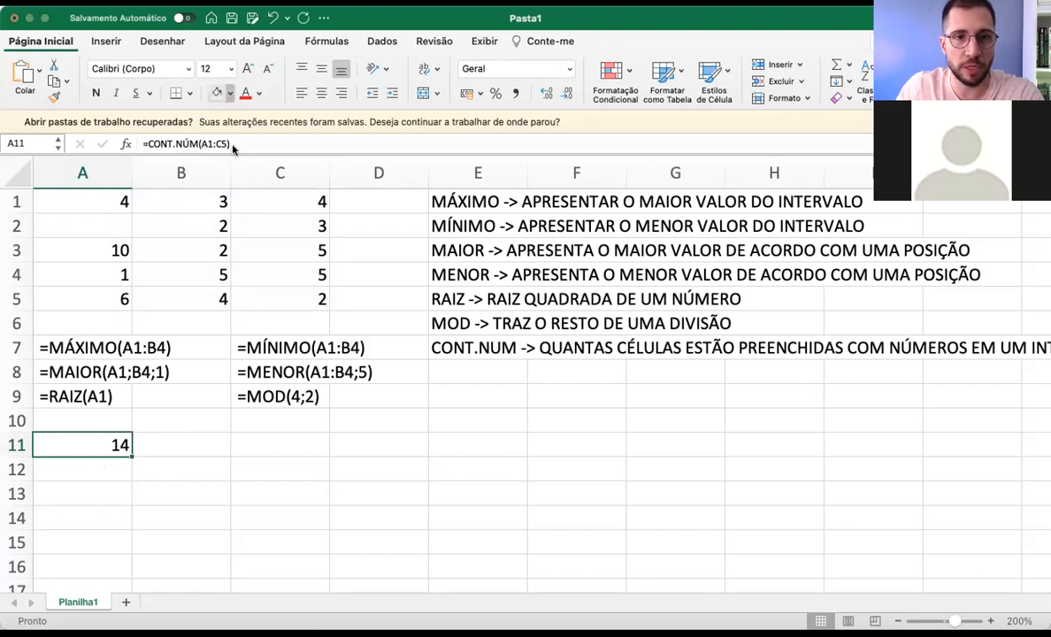
click(314, 163)
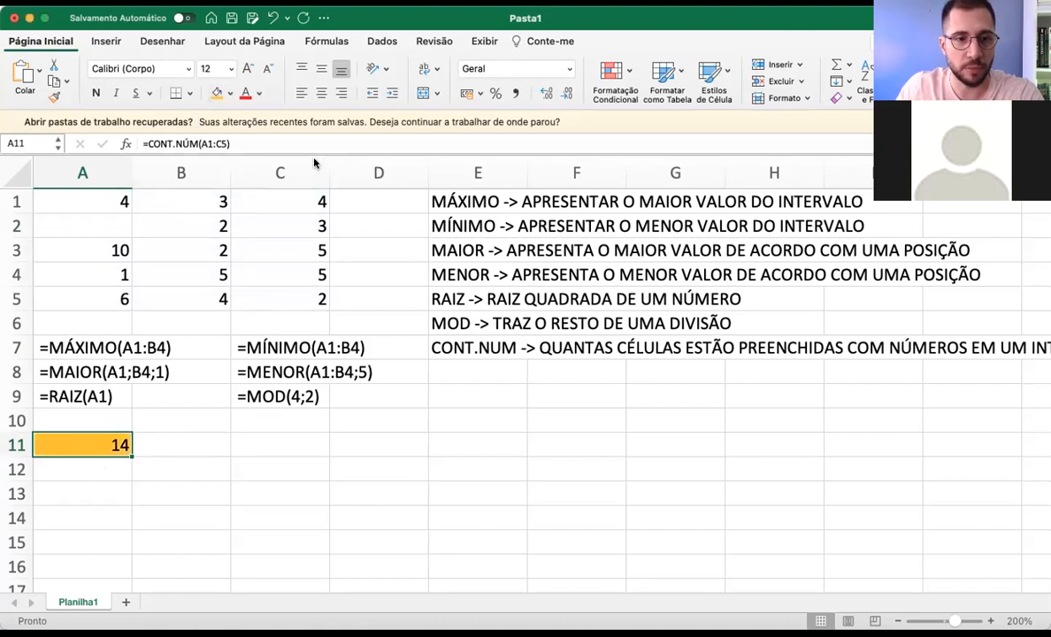
click(107, 228)
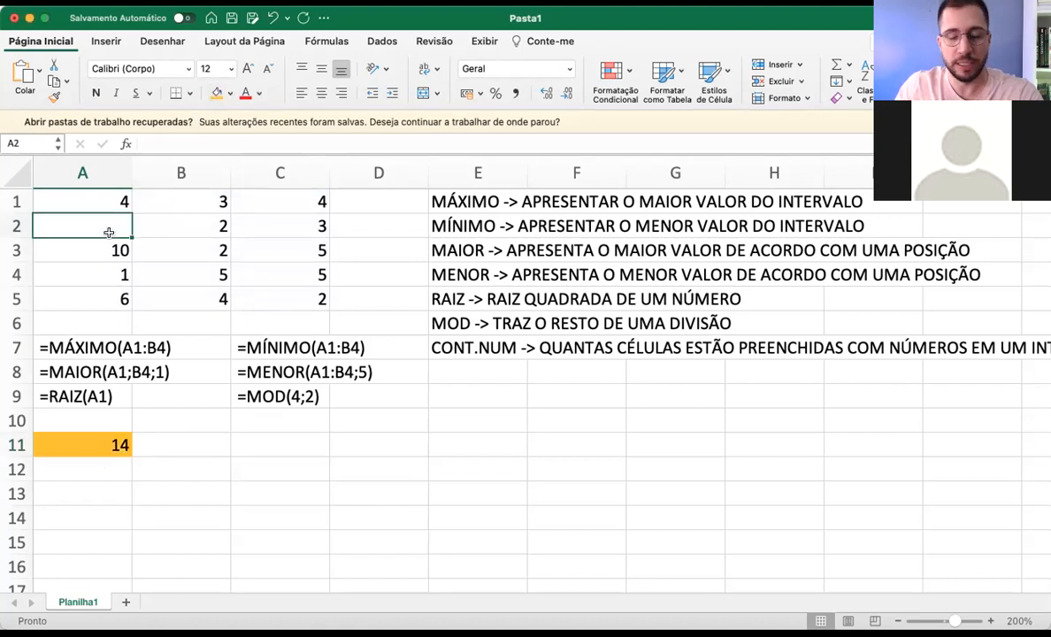
key(super+z)
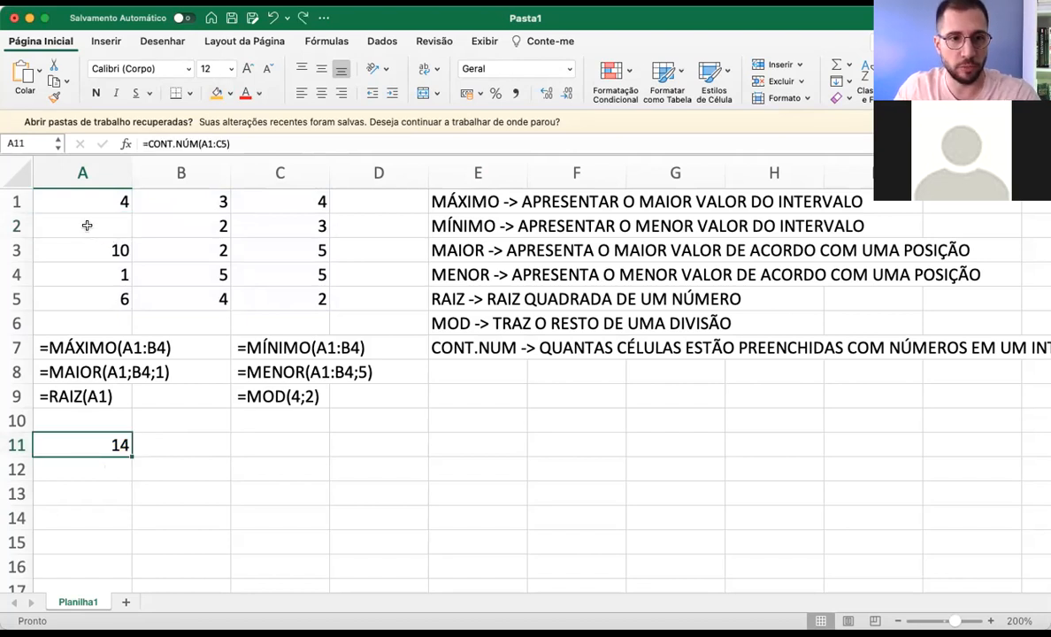
Undo the clearing of cell A2 and fill the count result in cell A11 with orange
key(super+z)
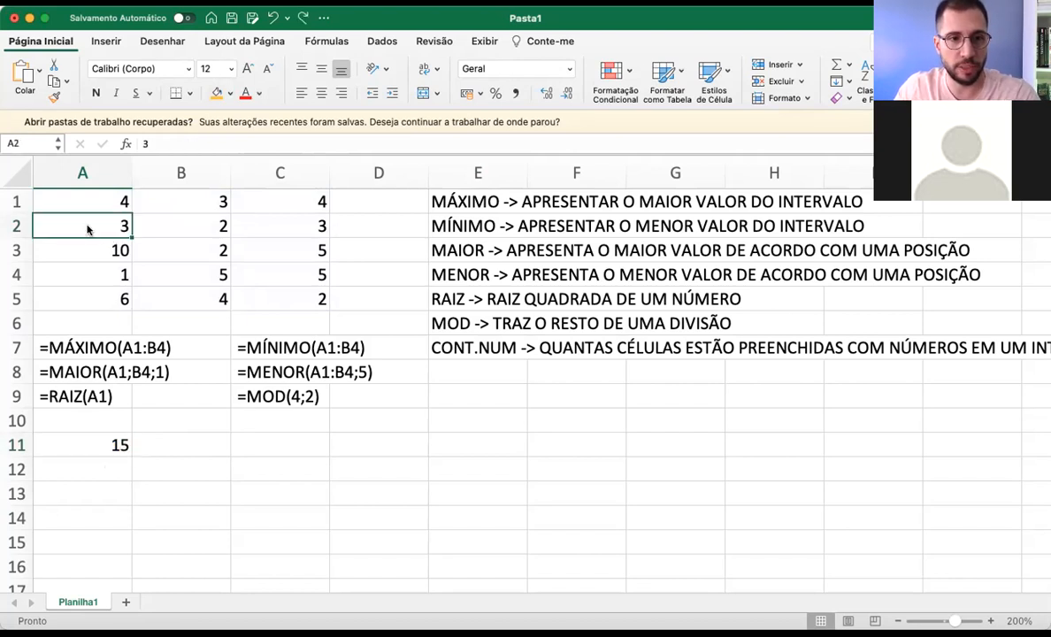
click(78, 442)
click(214, 93)
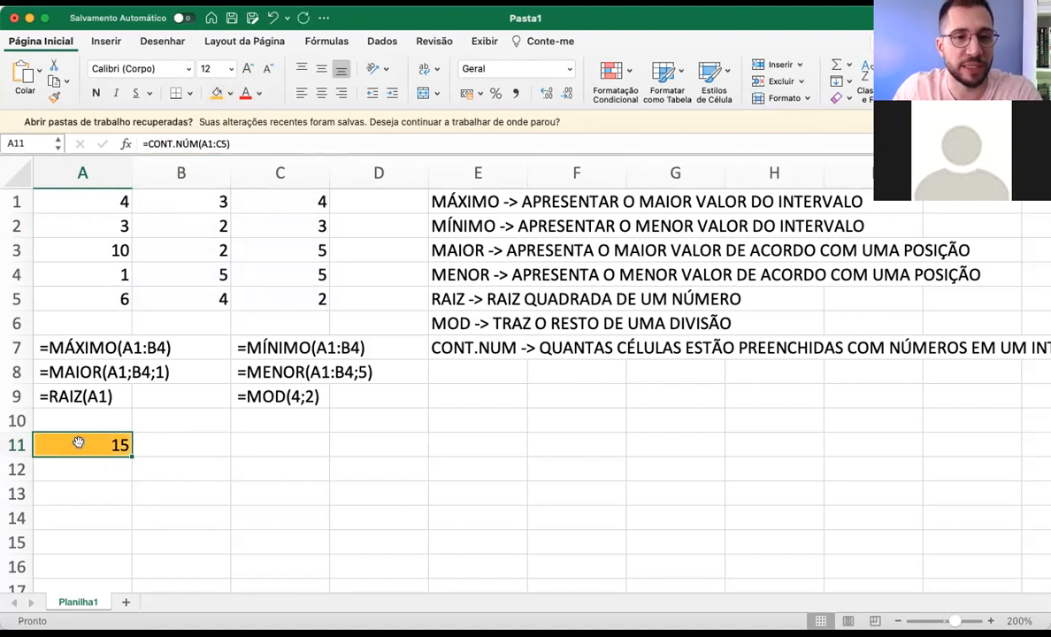
Enter PALAVRA in cell A2 to test the numeric count, and return the cell to 3
click(91, 214)
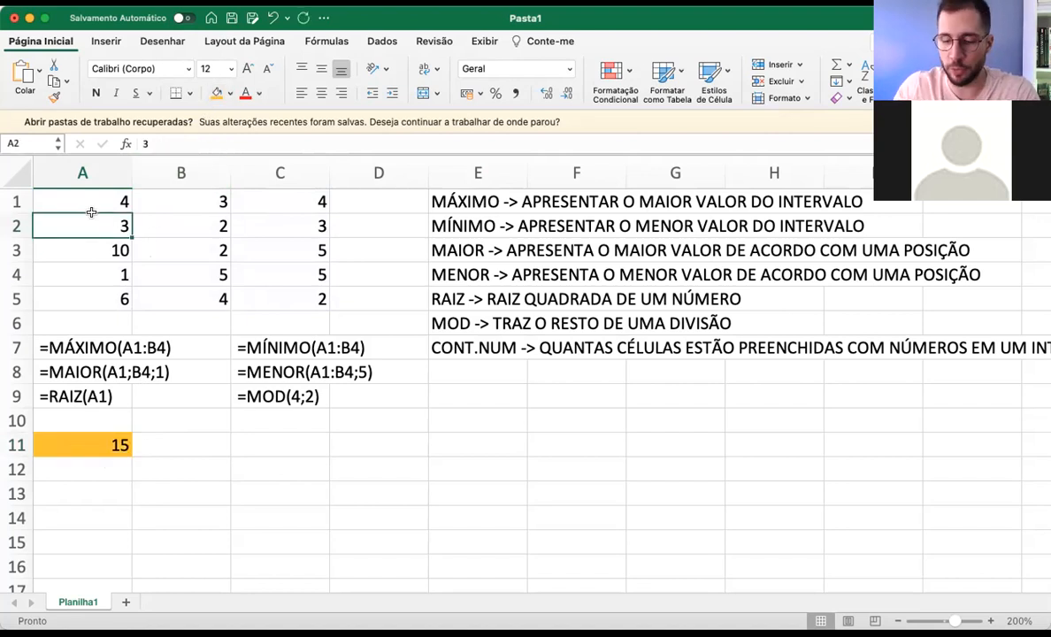
text(PALAVRA)
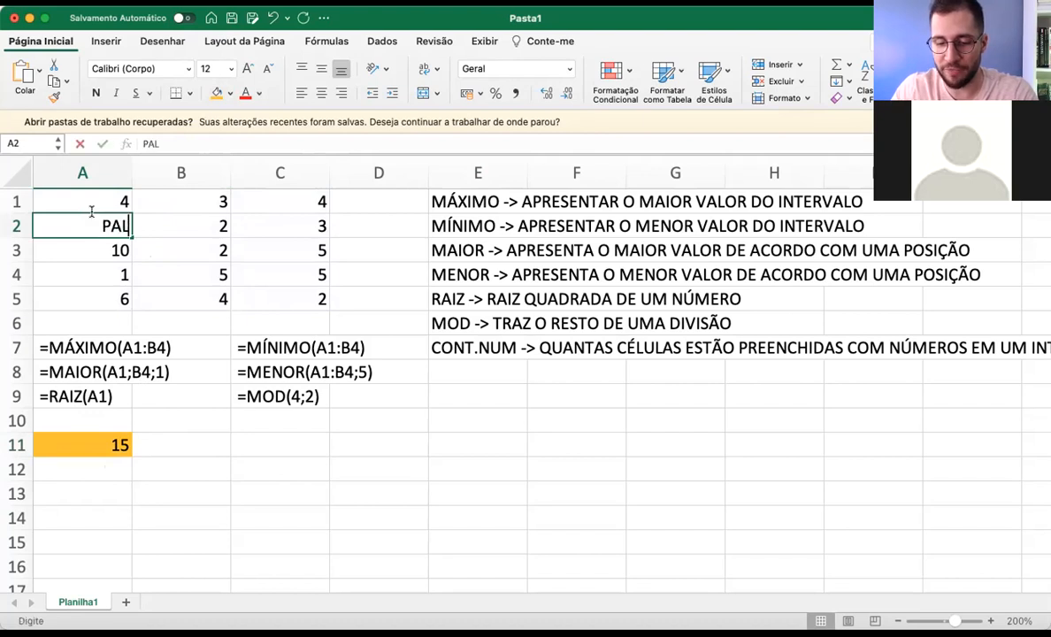
key(Return)
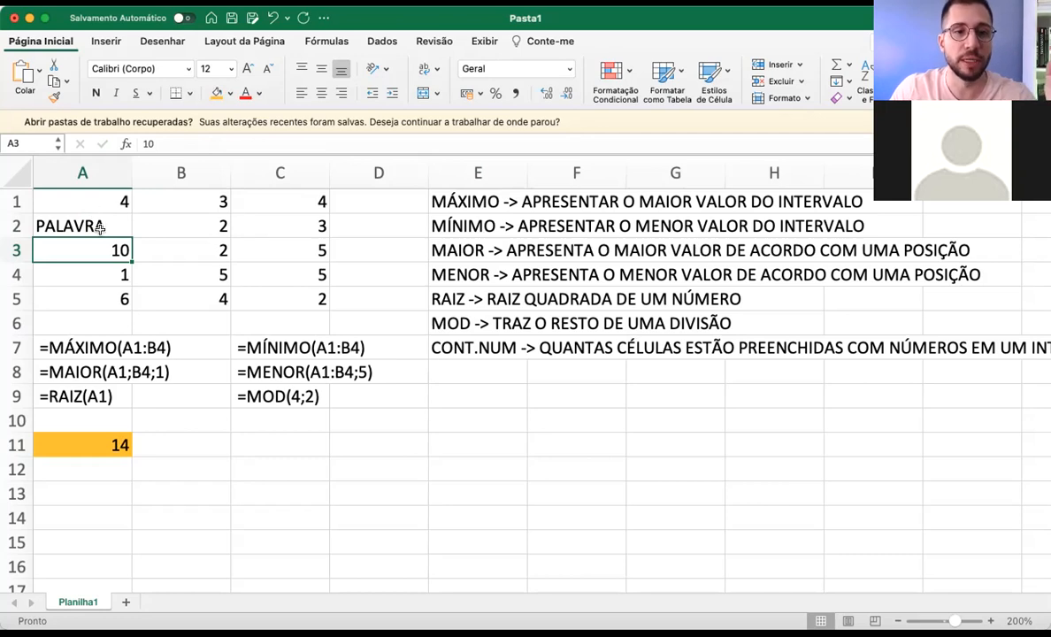
click(77, 225)
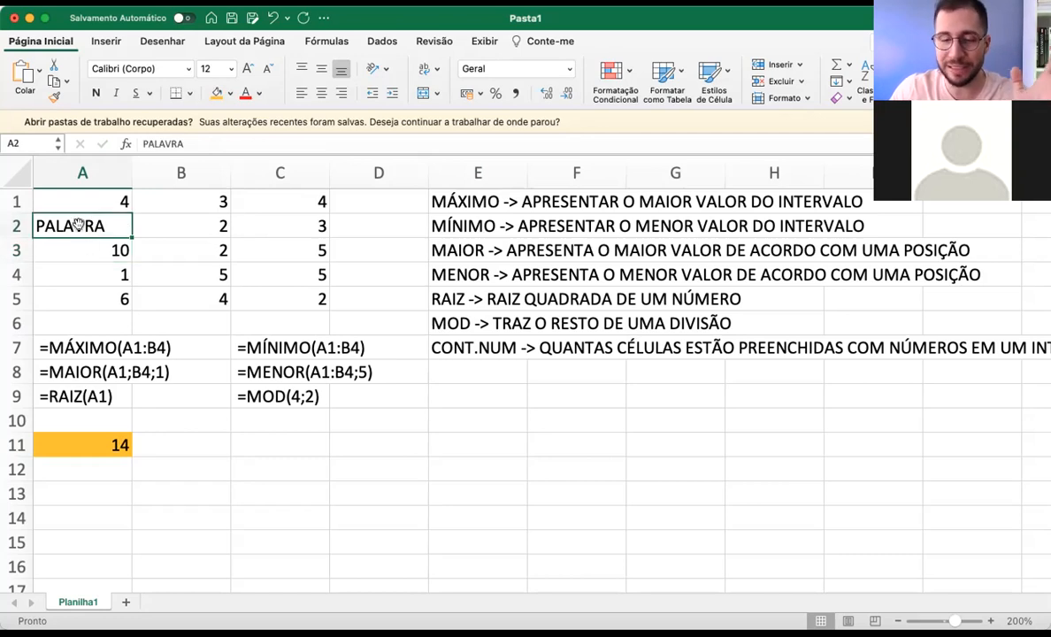
text(3)
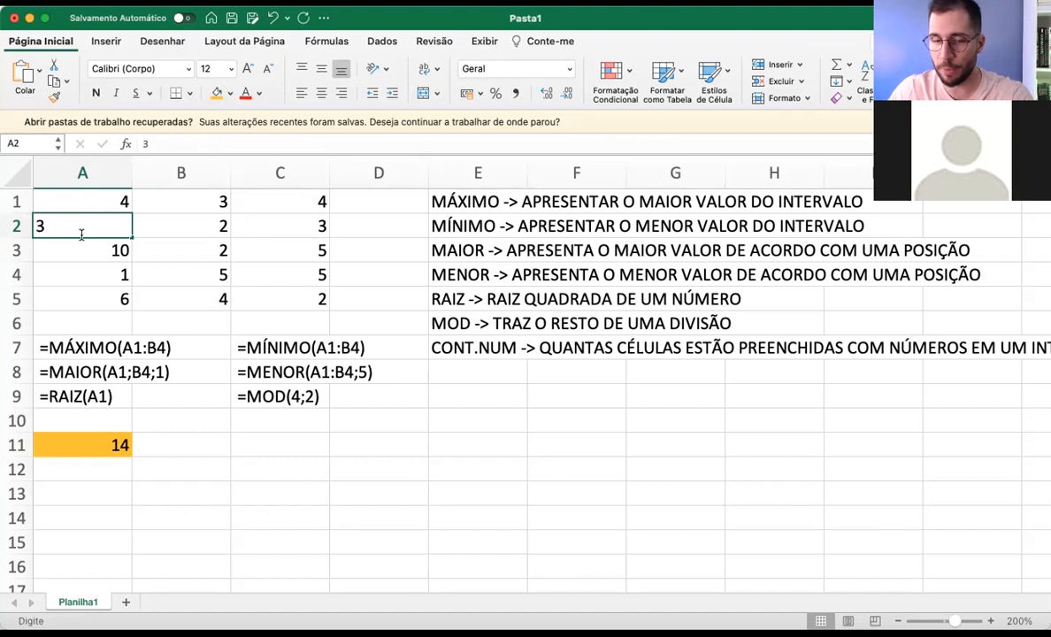
key(Return)
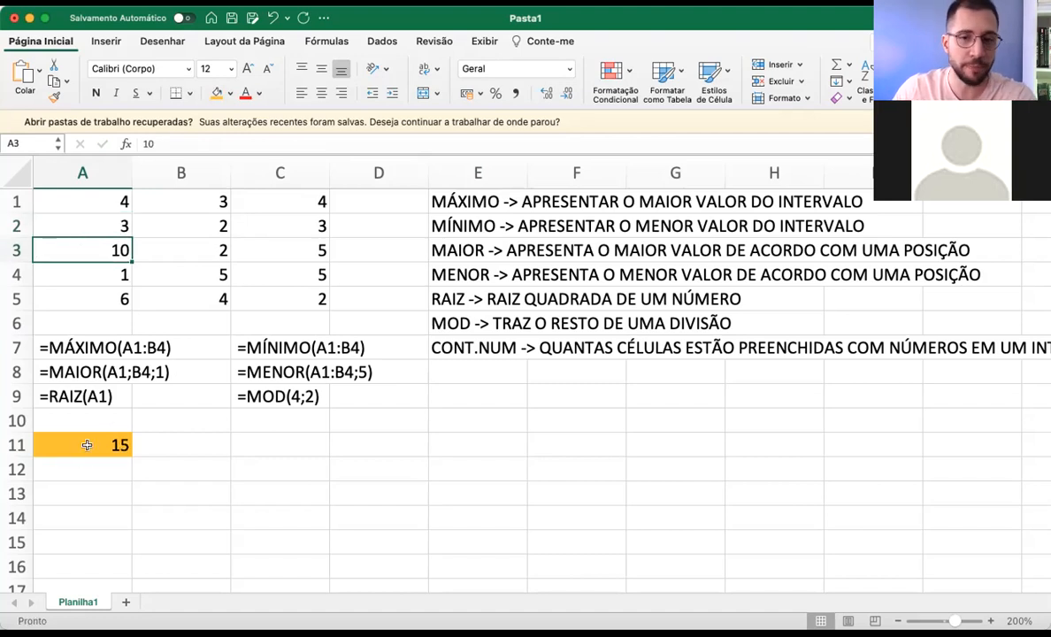
Review the CONT.NUM description and the A11 formula, and set cell A3 to 1000 to test the count
click(452, 347)
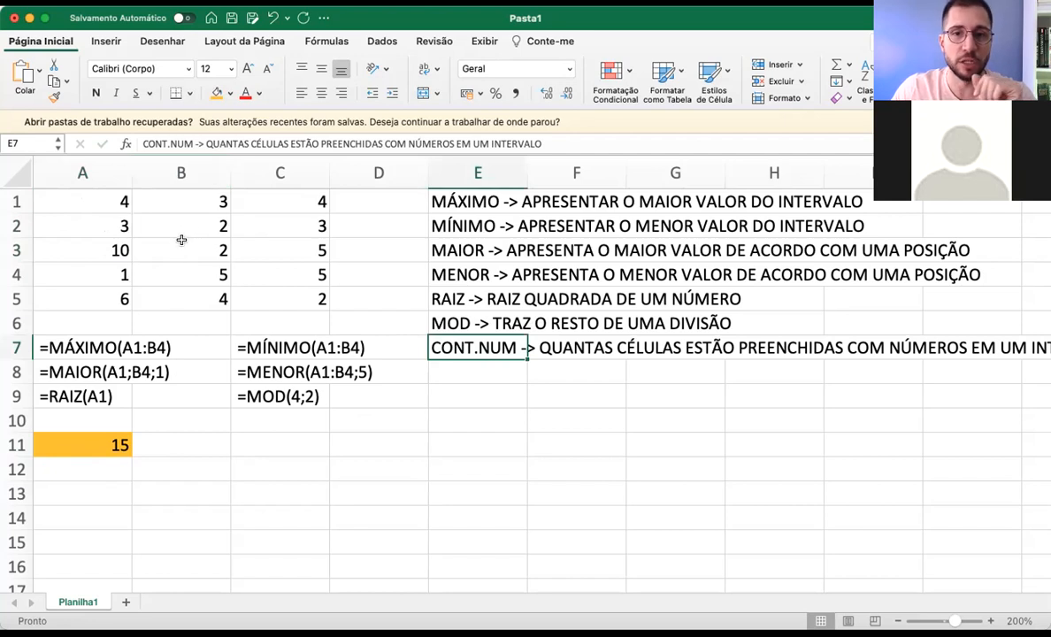
click(93, 445)
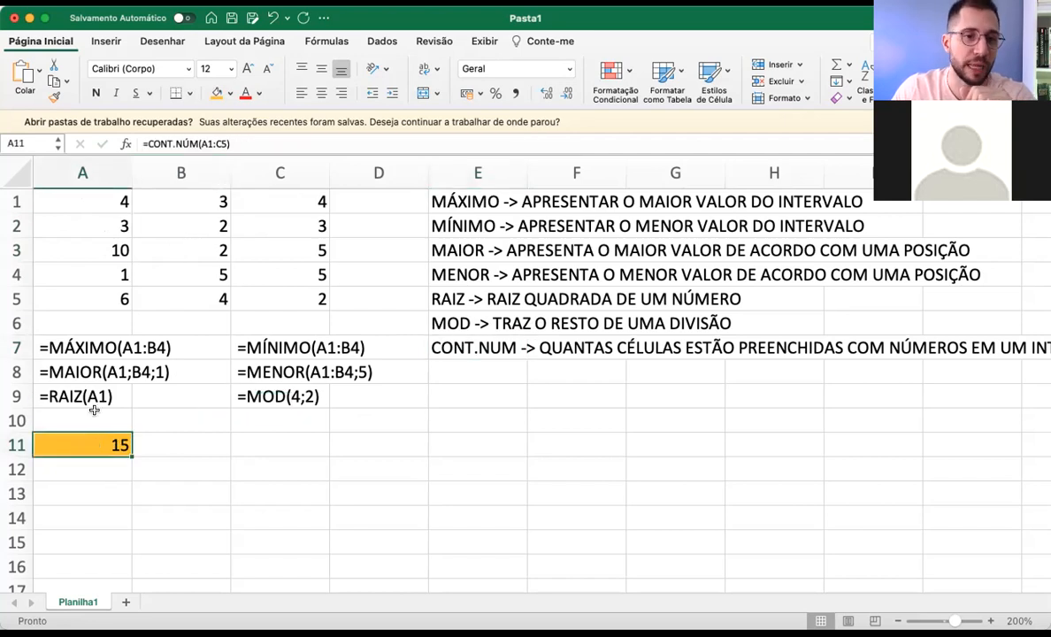
click(78, 201)
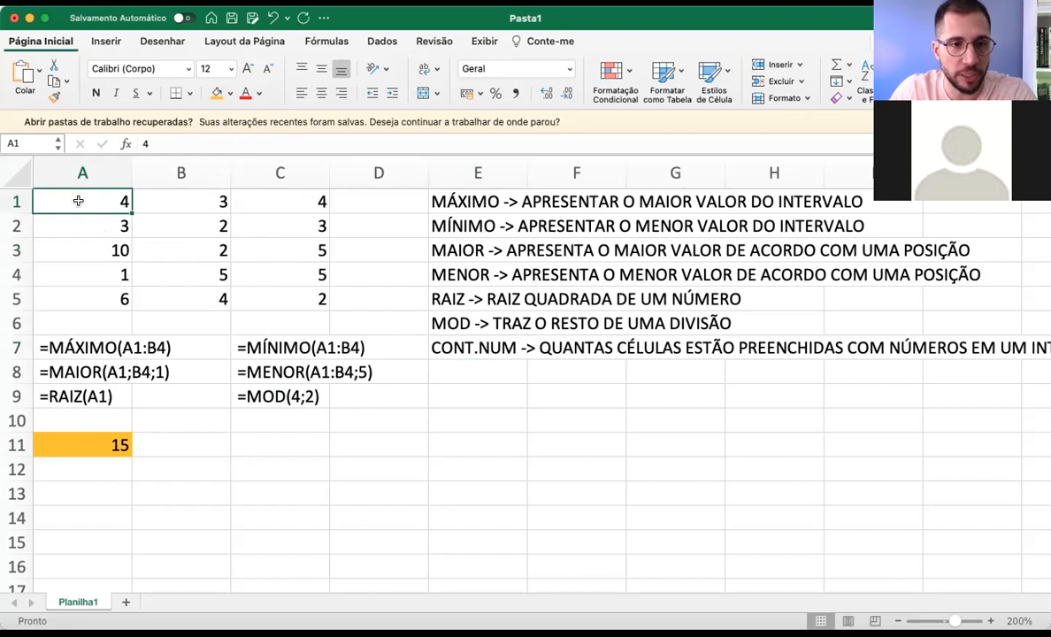
click(89, 249)
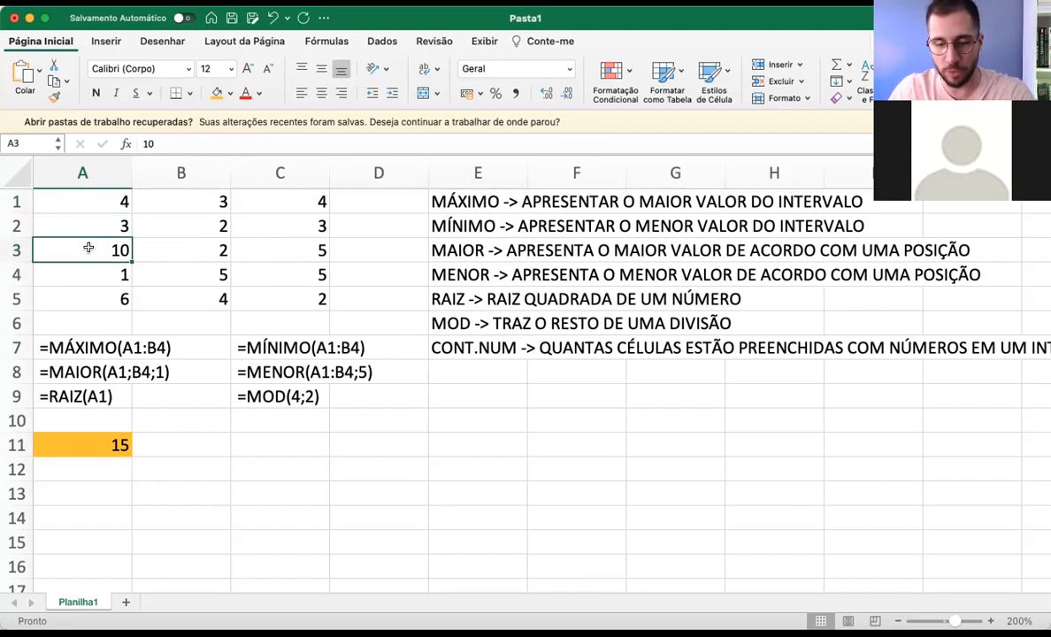
text(1000)
key(Return)
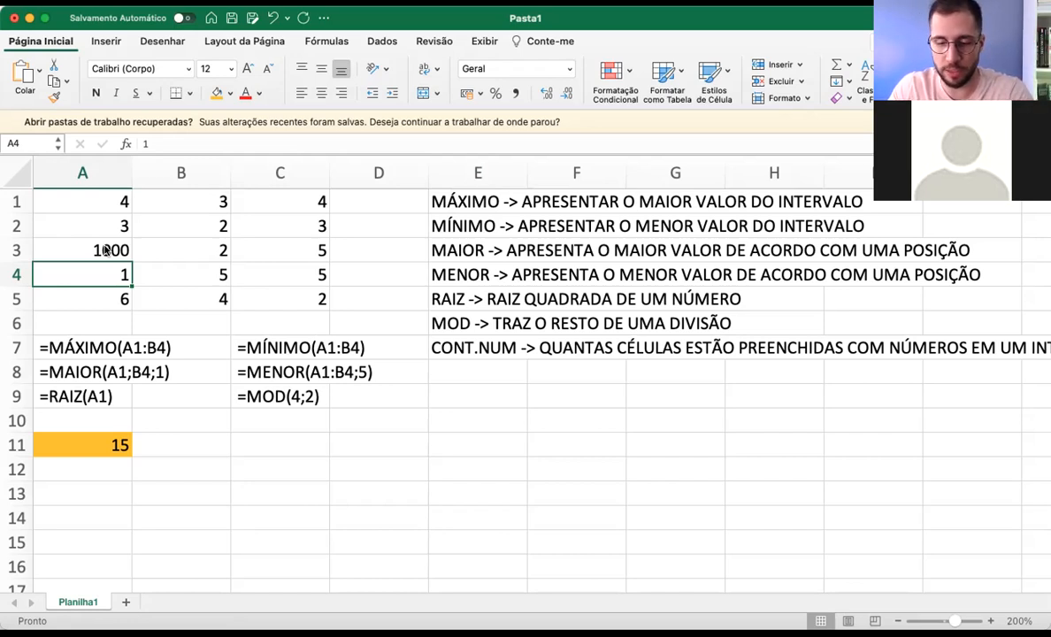
Set cell A4 to 4 and cell A3 to 3
text(4)
key(Return)
click(105, 250)
text(3)
key(Return)
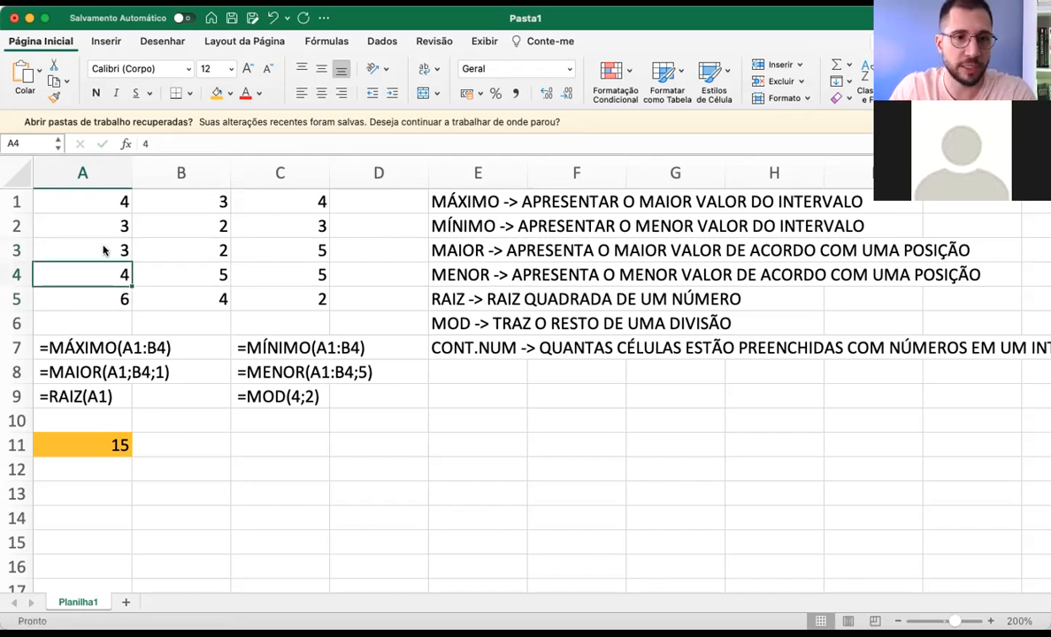
Turn the CONT.NÚM formula in cell A11 into visible text with a leading space and remove the cell's fill
click(95, 445)
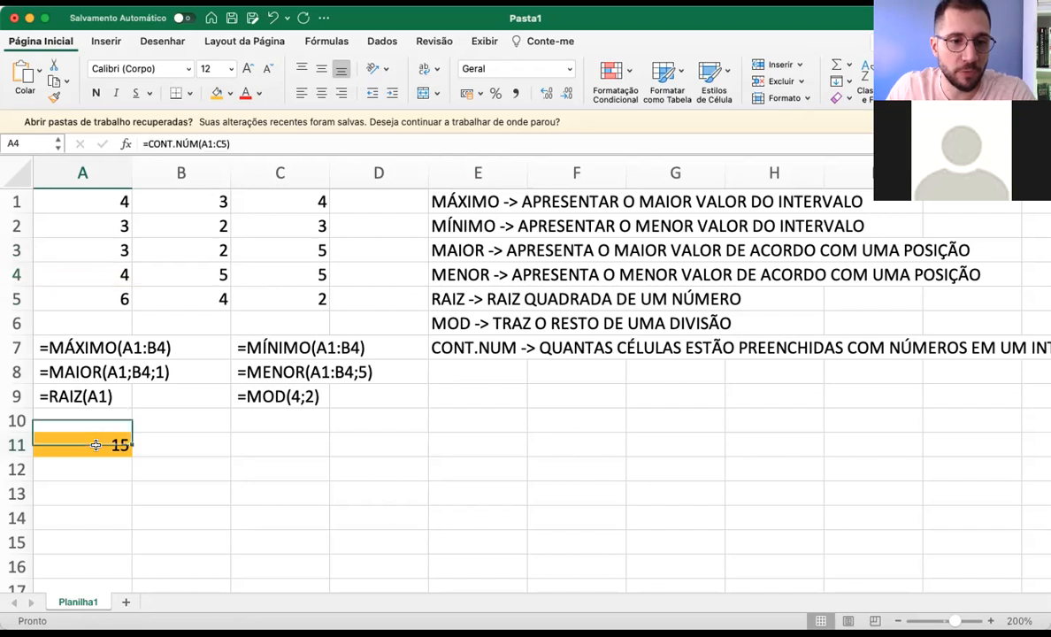
double_click(96, 445)
click(36, 442)
key(Return)
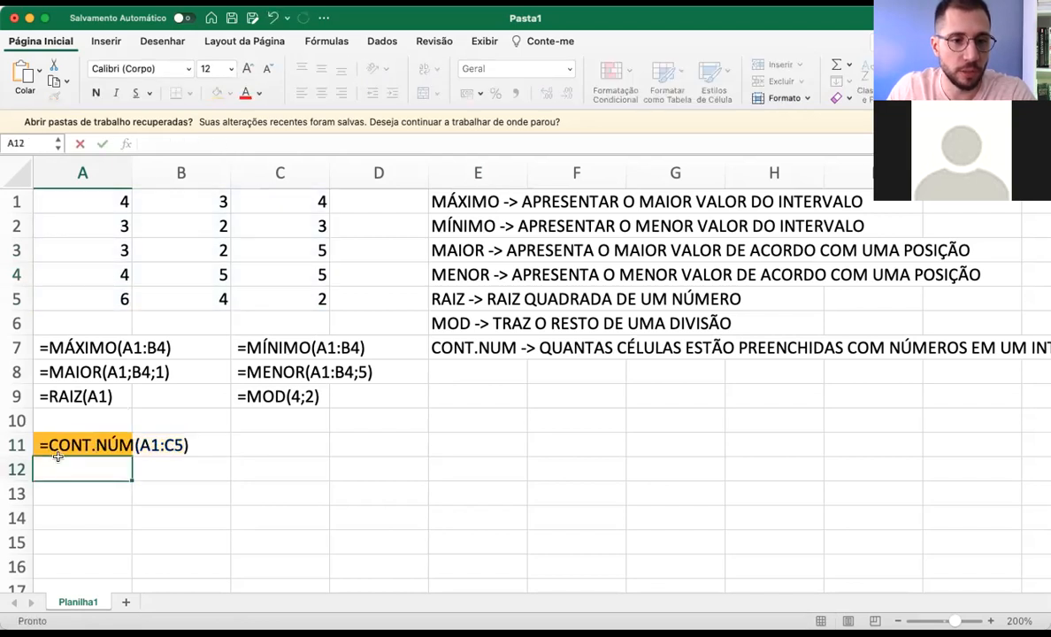
click(36, 442)
click(230, 94)
click(232, 121)
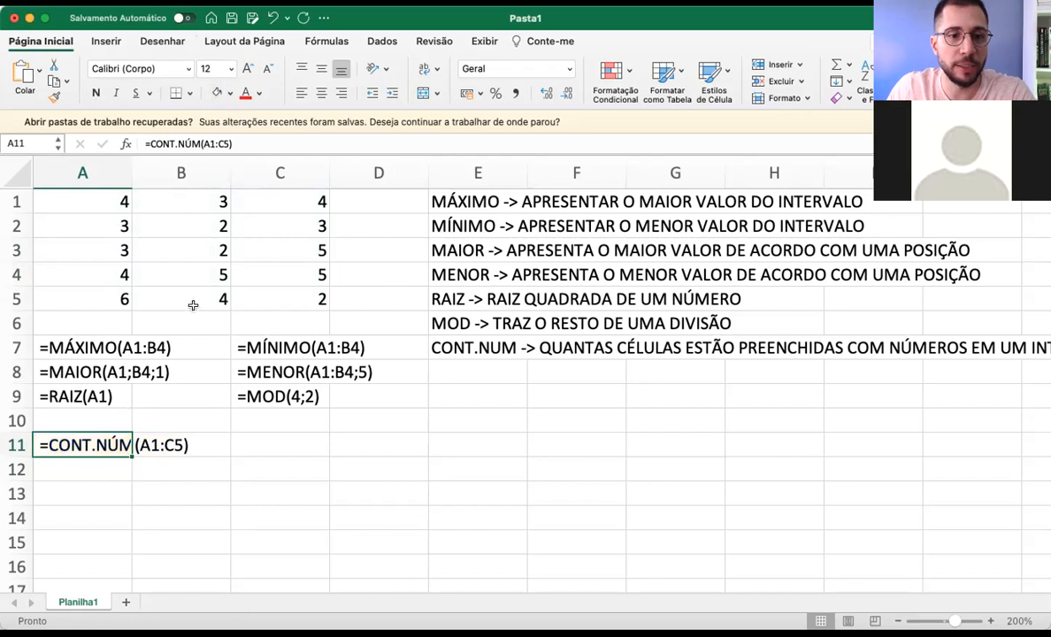
click(266, 522)
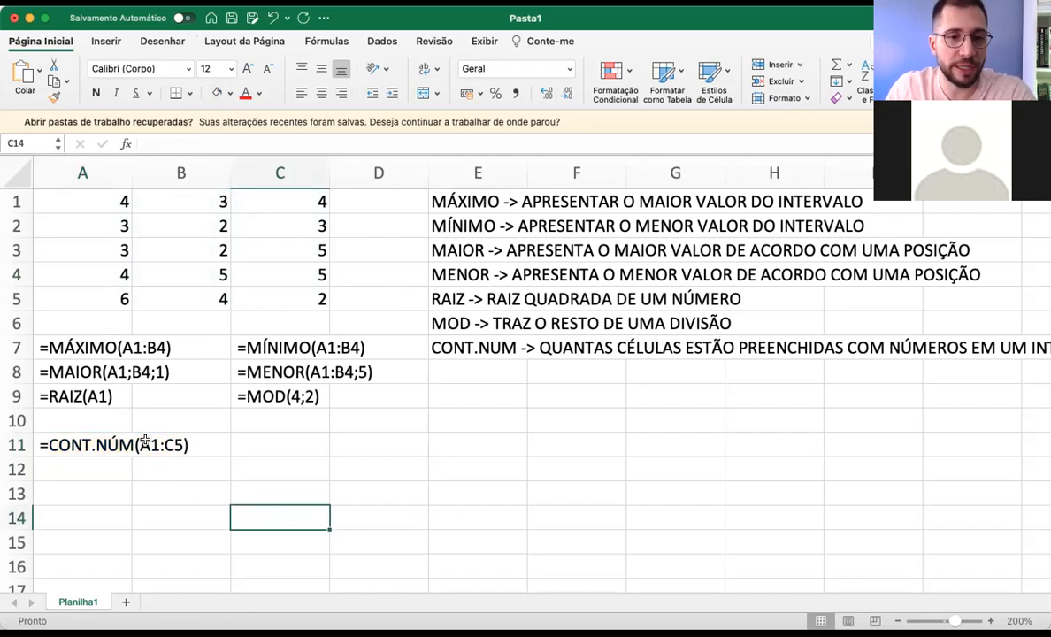
Write the description "CONT.VALORES -> CONTAR AS CÉLULAS PREENCHIDAS" in cell E8
click(466, 365)
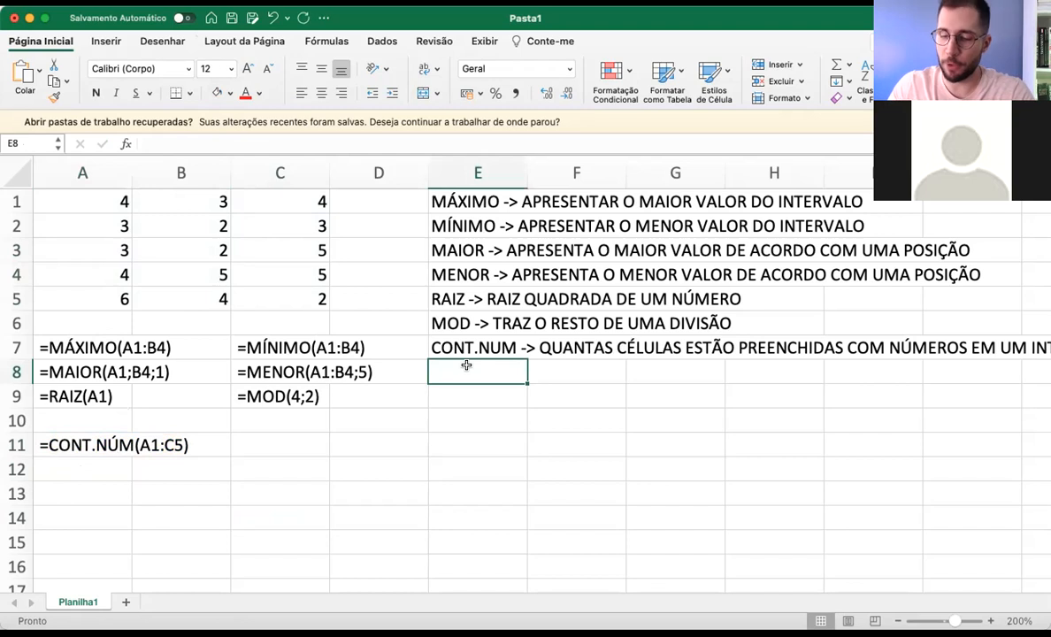
text(CONT.)
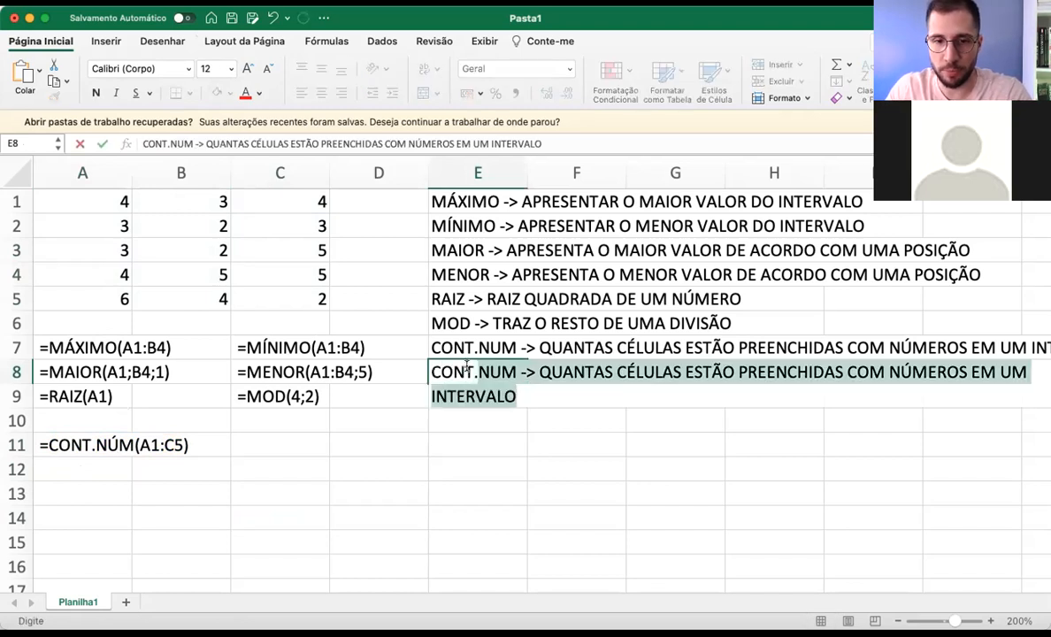
text(VALORES -> )
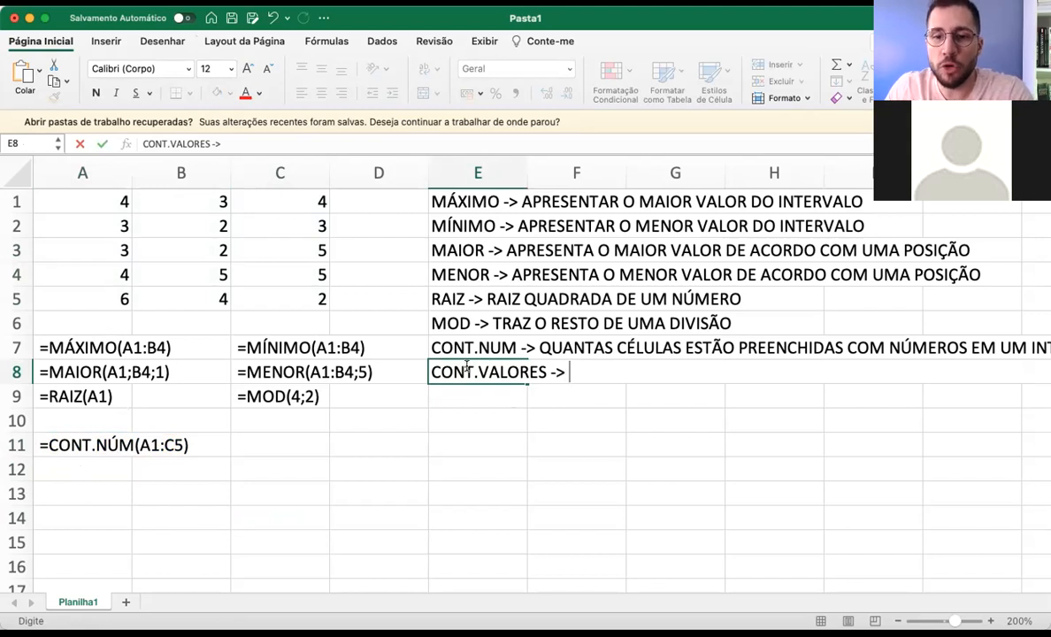
text(QUA)
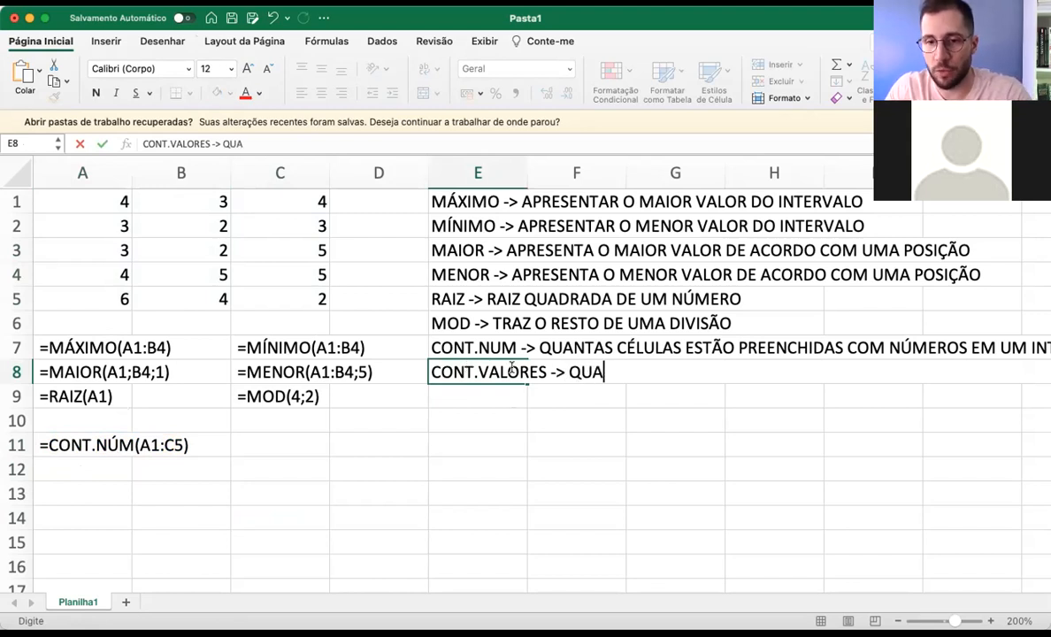
key(BackSpace)
key(BackSpace)
key(BackSpace)
text(CONTAR AS C)
key(BackSpace)
text(CÉLULAS)
key(BackSpace)
key(BackSpace)
key(BackSpace)
key(BackSpace)
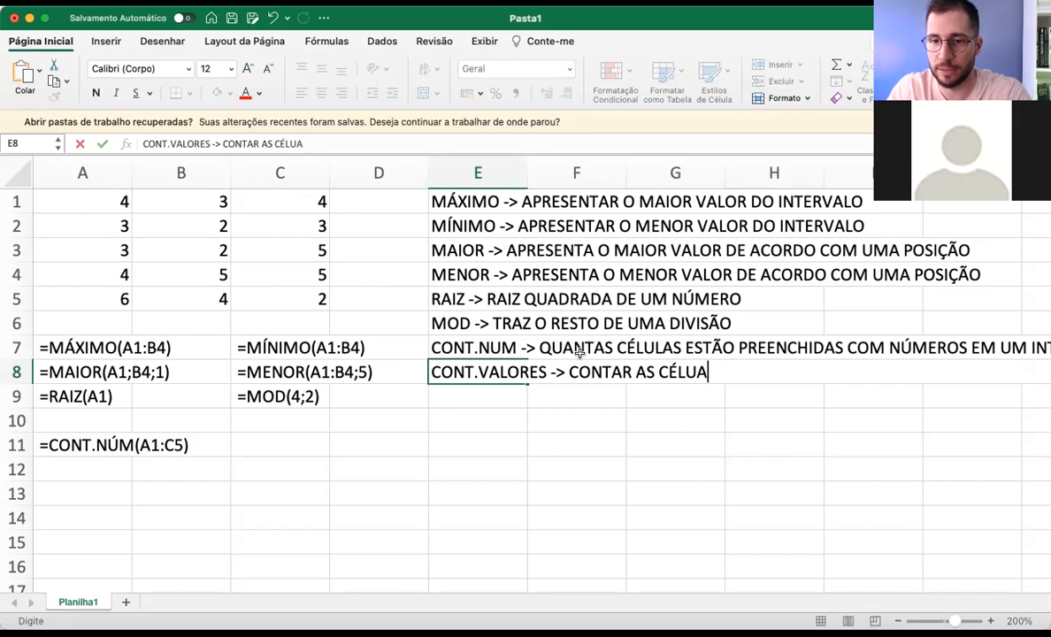
text(LAS PREENCHIDA)
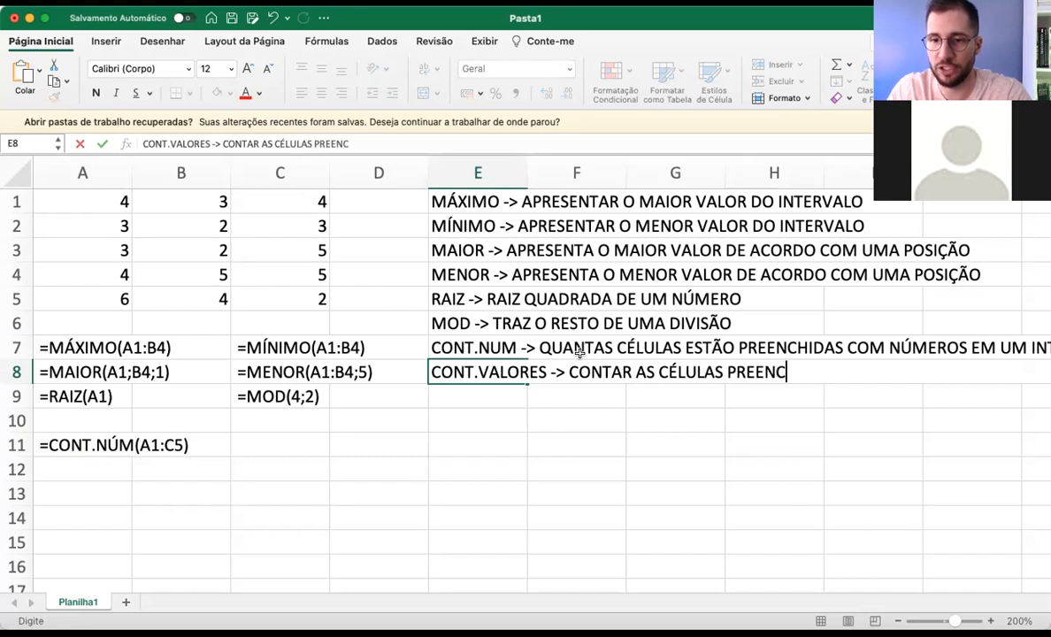
key(BackSpace)
key(BackSpace)
key(BackSpace)
text(IDAS)
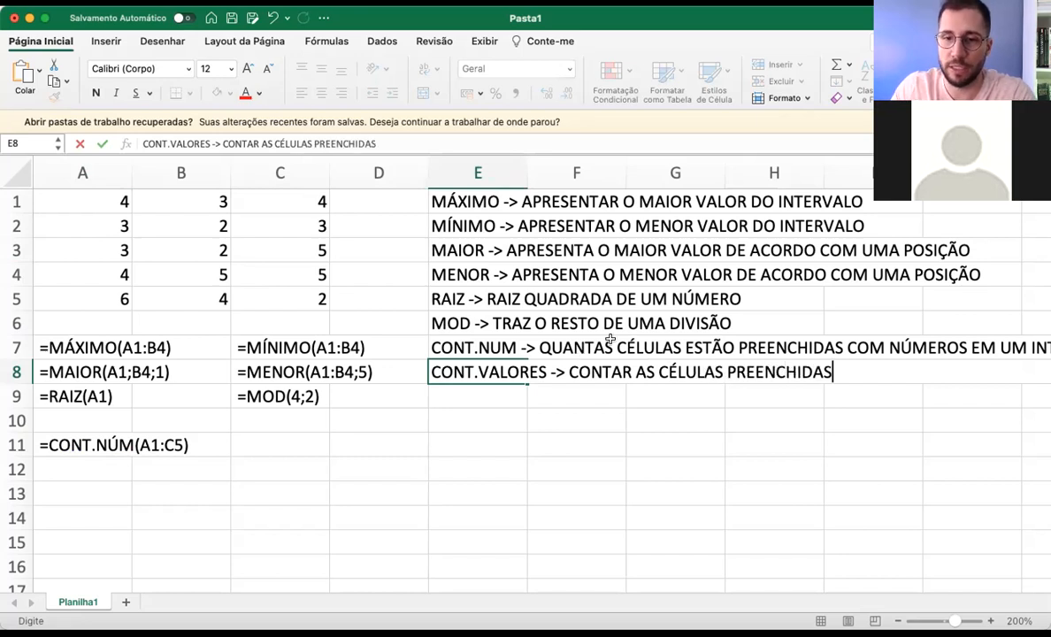
Reword the description in cell E7 to "CONT.NUM -> CONTAS AS CÉLULAS QUE ESTÃO PREENCHIDAS SOMENTE COM NÚMEROS EM UM INTERVALO"
click(584, 349)
double_click(608, 347)
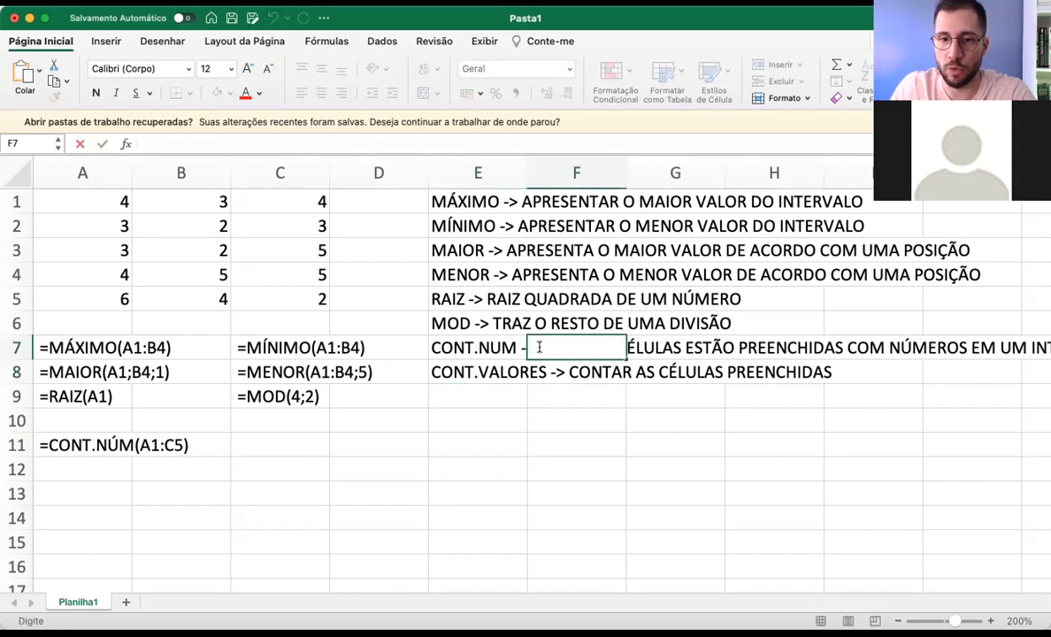
key(Escape)
click(493, 349)
drag(206, 142, 247, 142)
text(CONTAS AS)
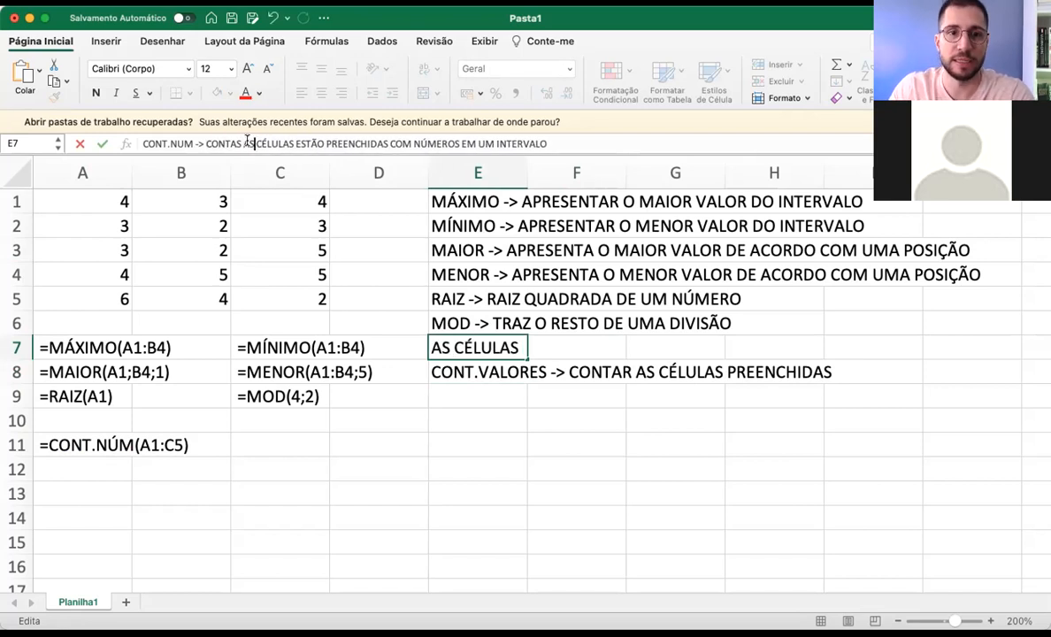
click(295, 144)
text(QUE)
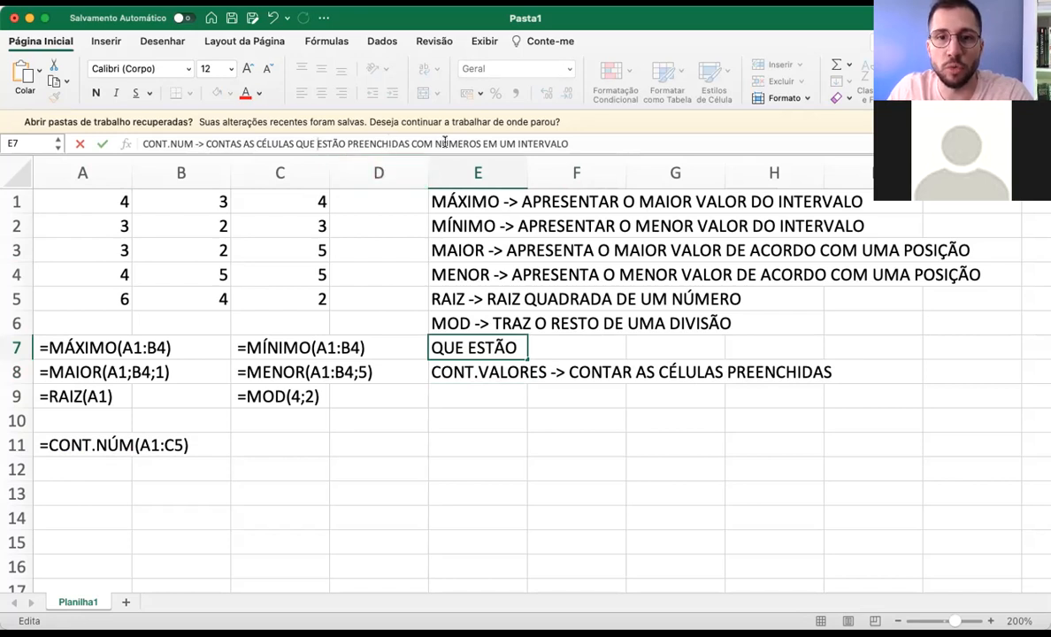
click(410, 143)
text(SOMENTE)
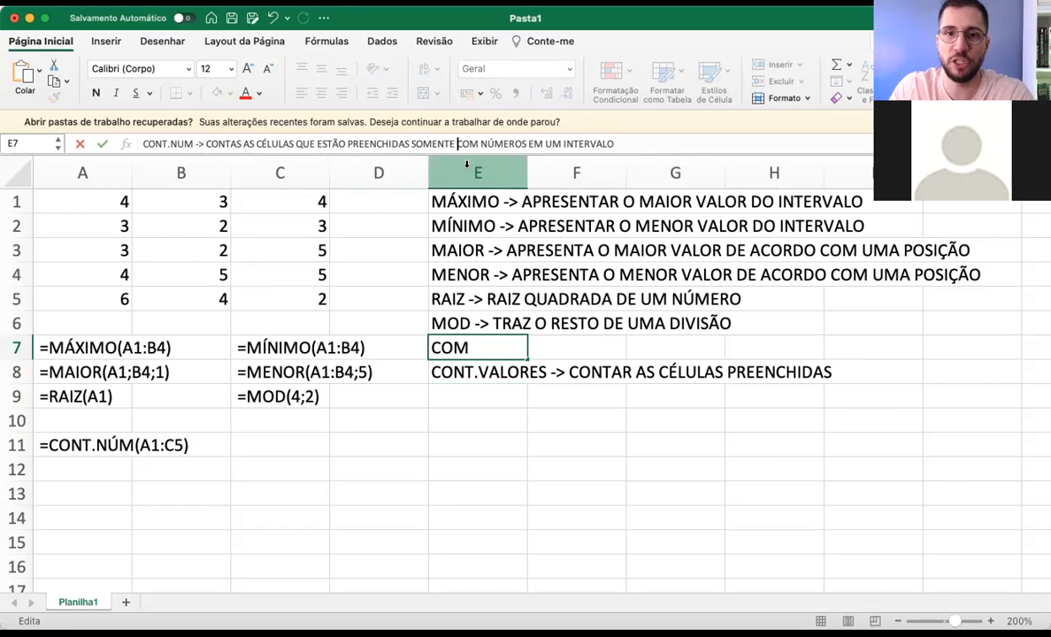
click(530, 251)
Copy the CONT.NUM description from cell E7 and the CONT.VALORES description from cell E8 for use in another application
click(496, 349)
key(super+c)
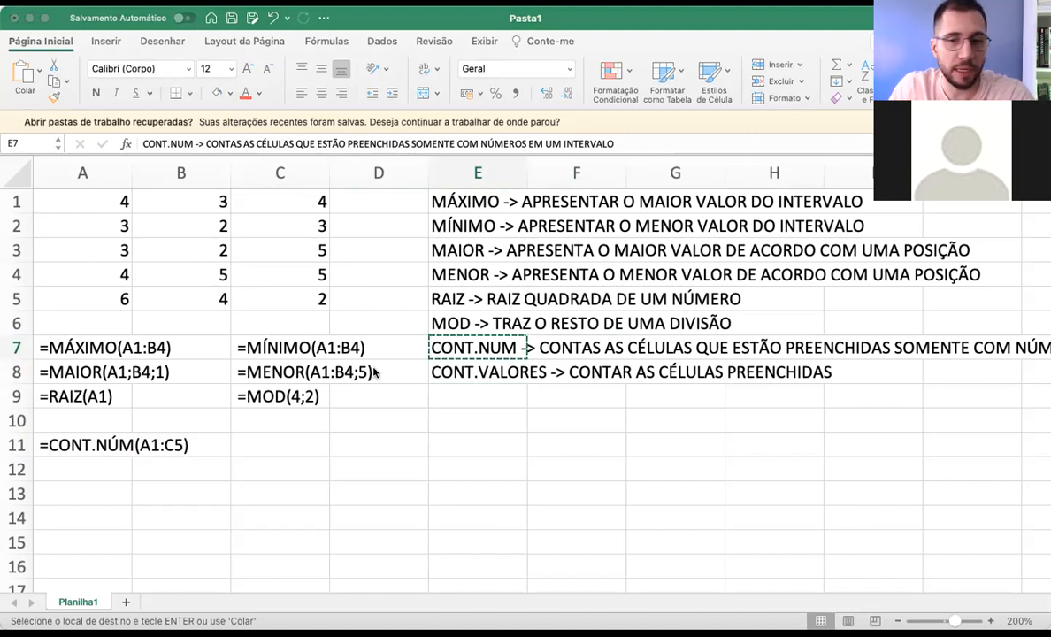
click(466, 371)
click(465, 372)
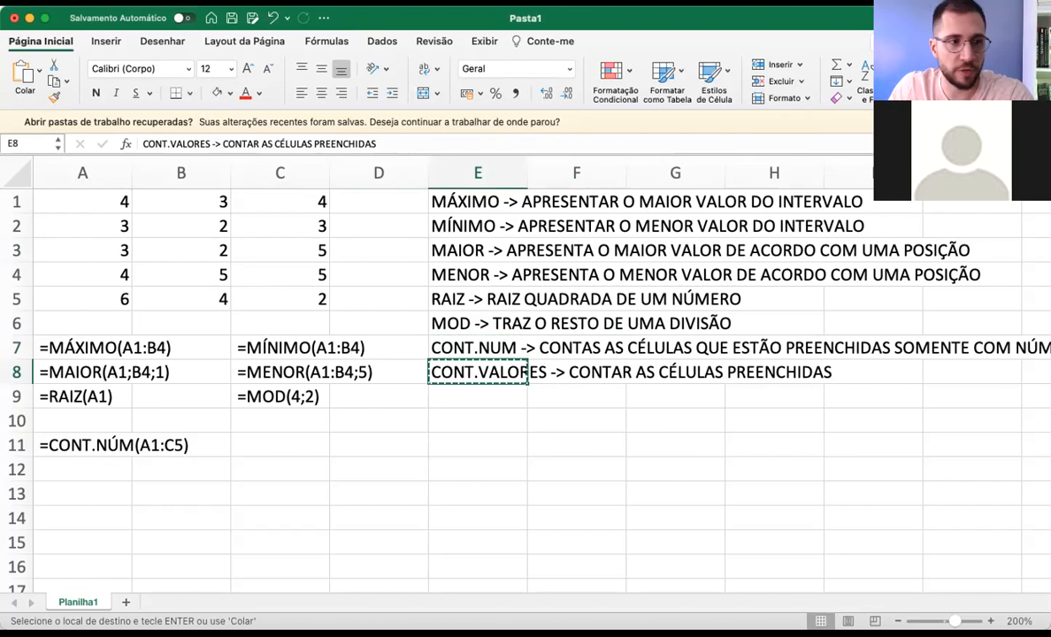
key(super+Tab)
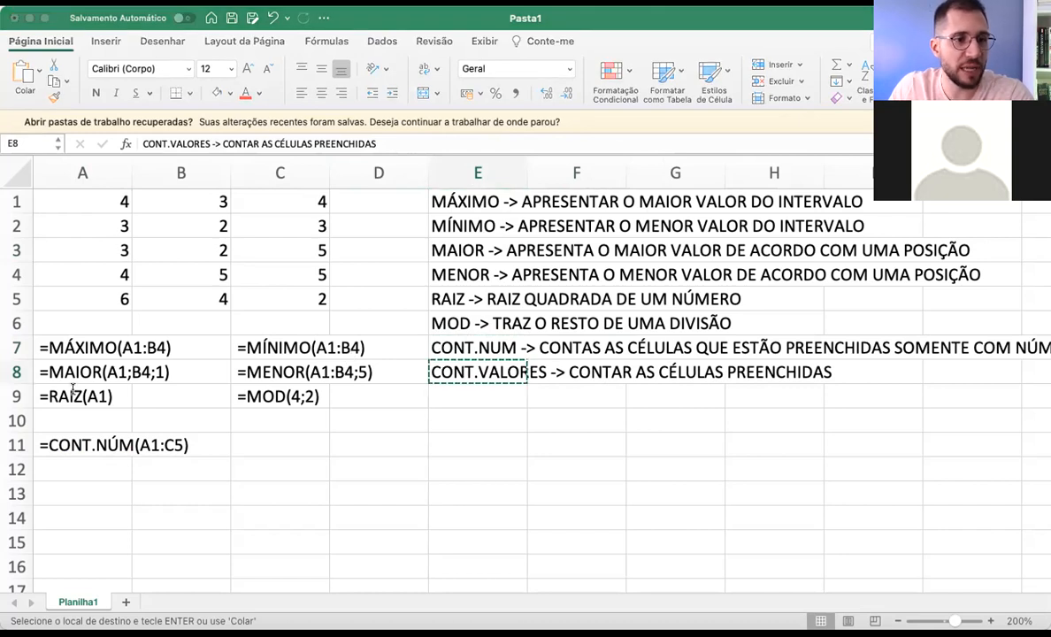
key(super+Tab)
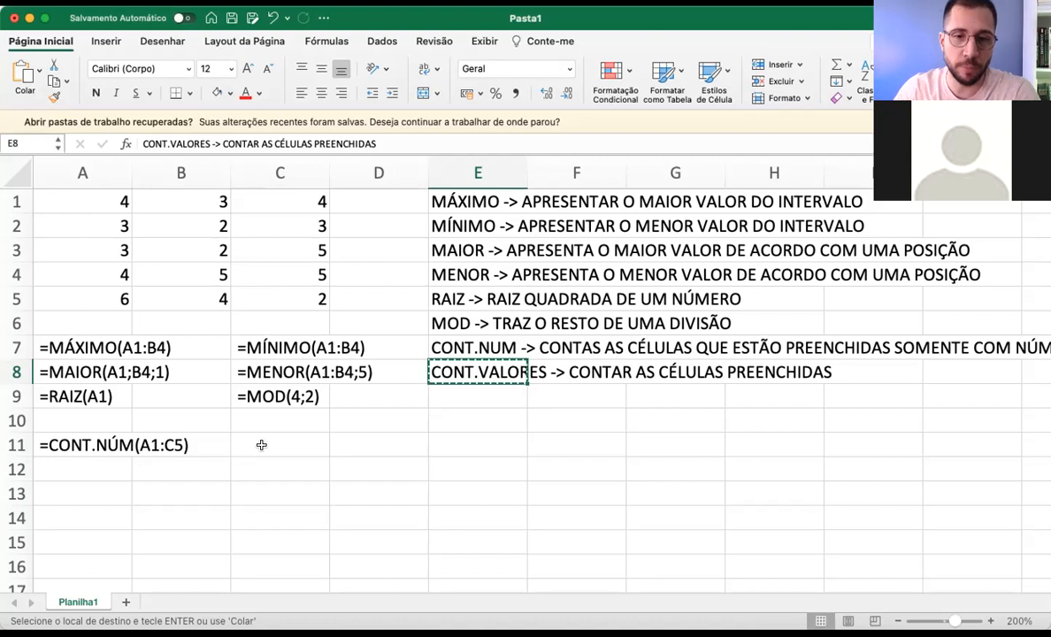
Enter the formula =CONT.VALORES(A1:C5) in cell A12
click(83, 474)
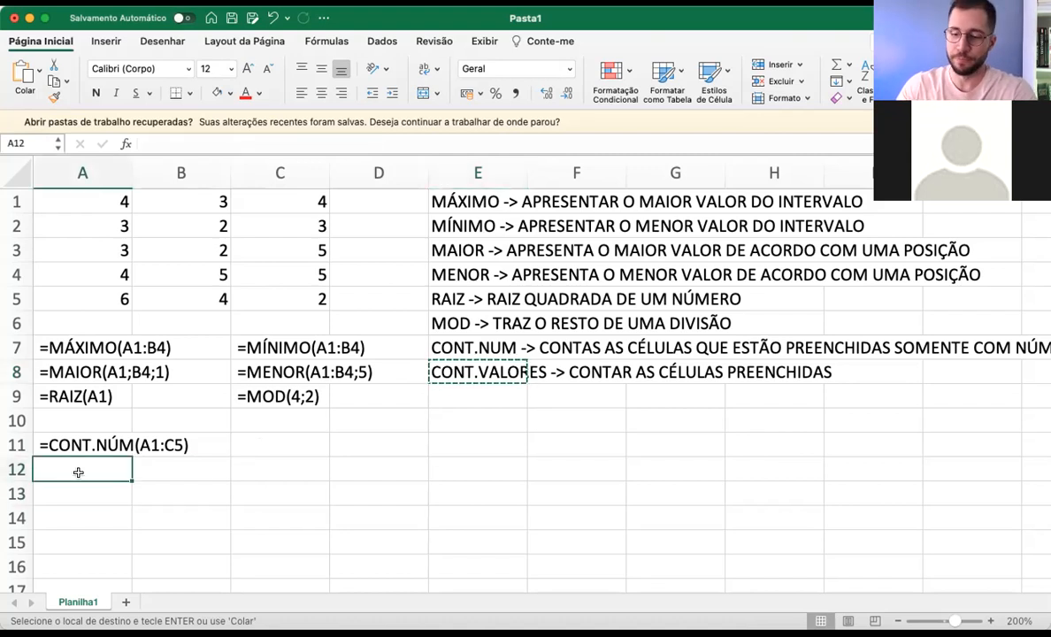
text(=CONT.VALOR)
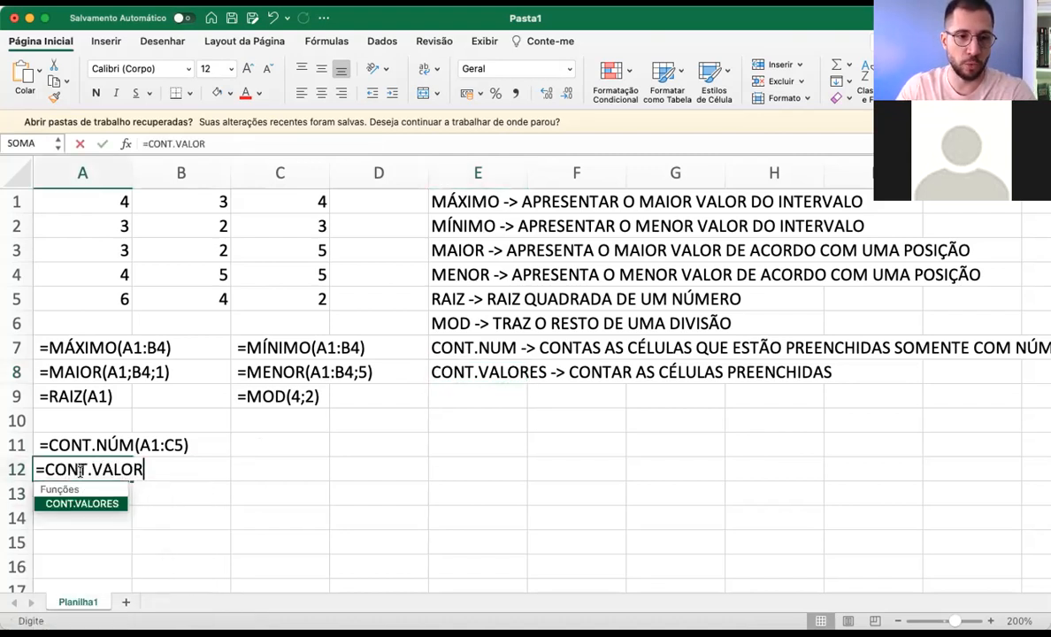
text(ES()
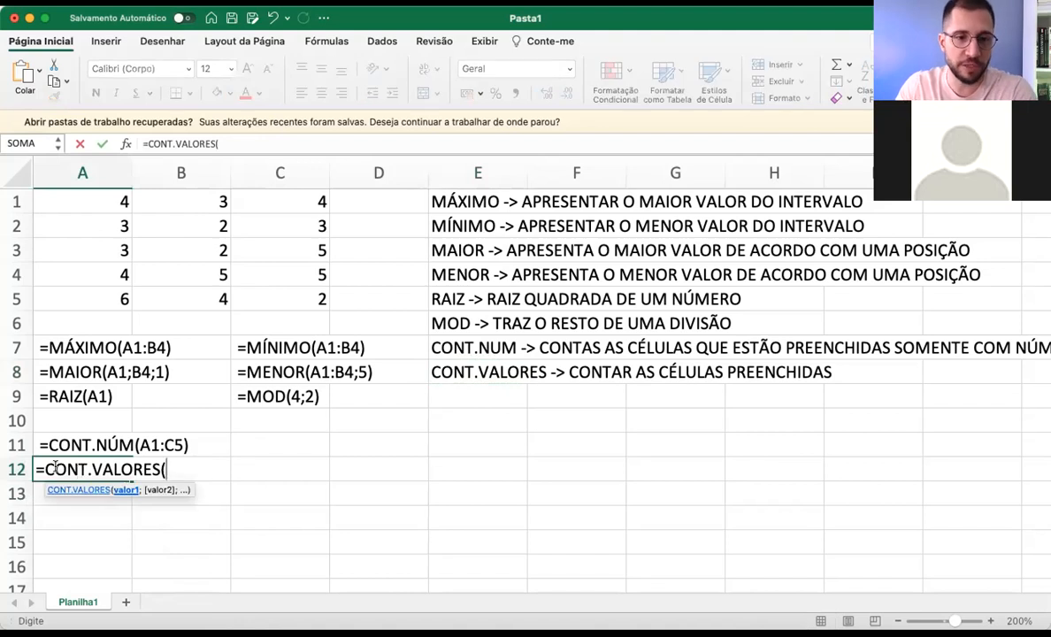
text(A1)
text(C5)
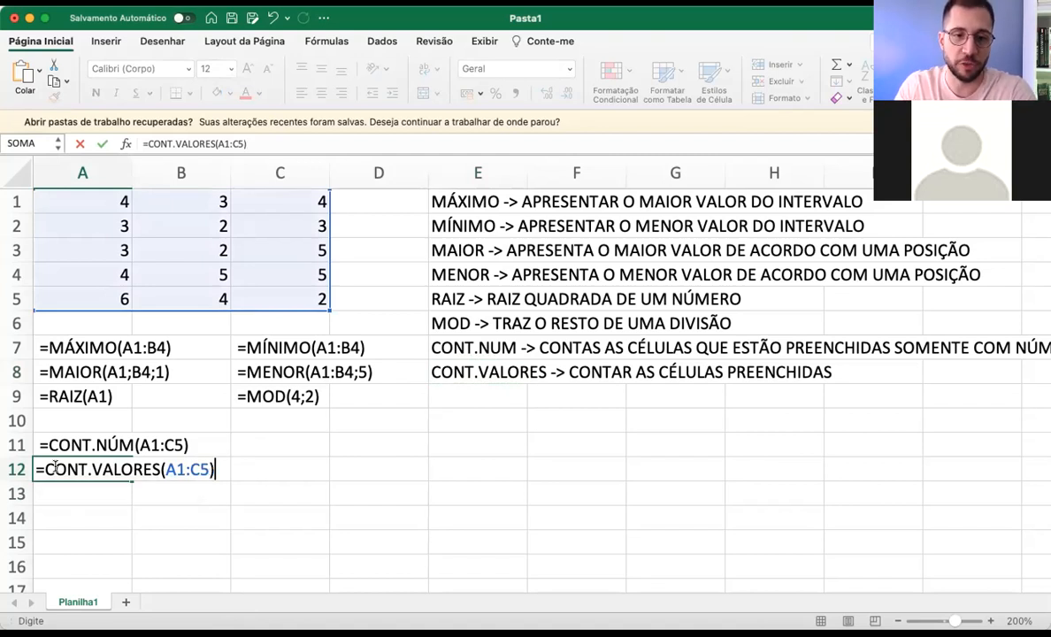
key(Return)
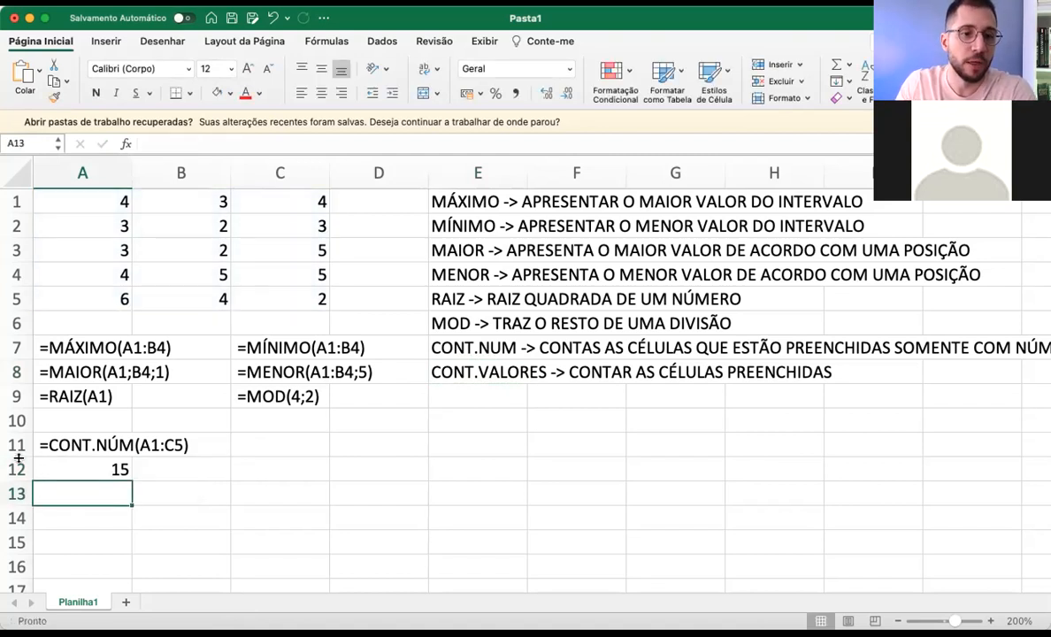
Remove the leading space from the CONT.NÚM text in cell A11 so it calculates as a formula, and compare it with A12
click(40, 442)
double_click(39, 445)
key(Return)
click(63, 434)
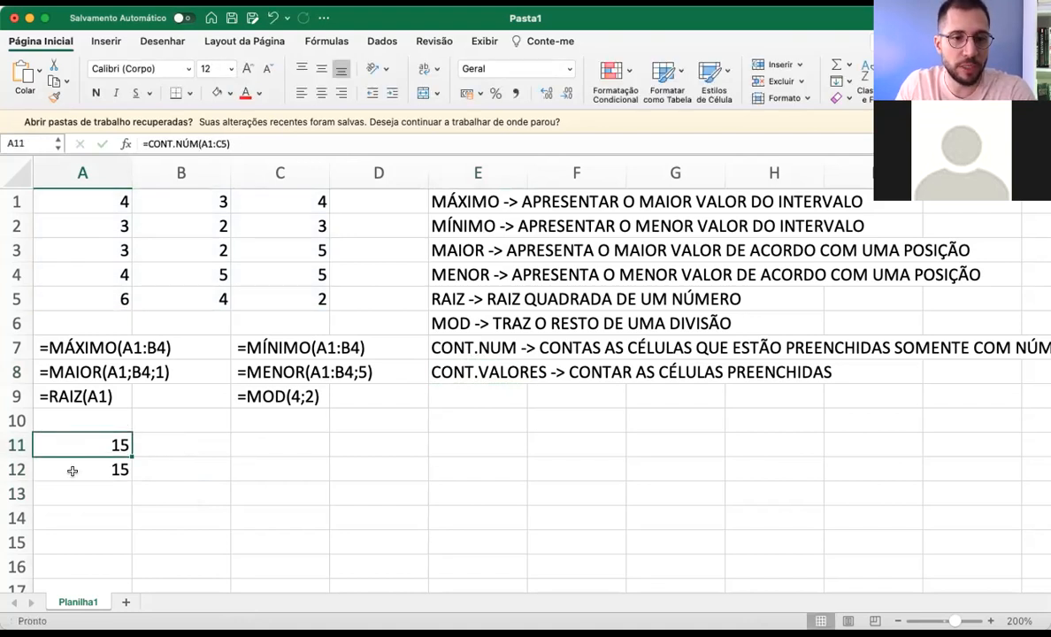
click(78, 468)
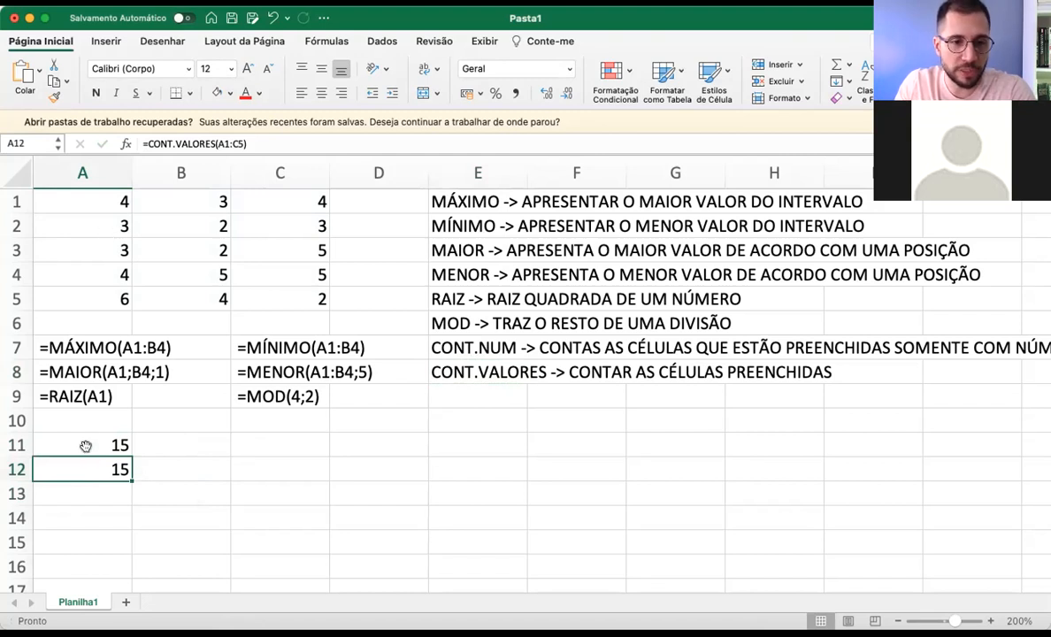
Highlight the data range A1:C5, clear the number in cell A2, and undo the deletion
drag(71, 213, 310, 298)
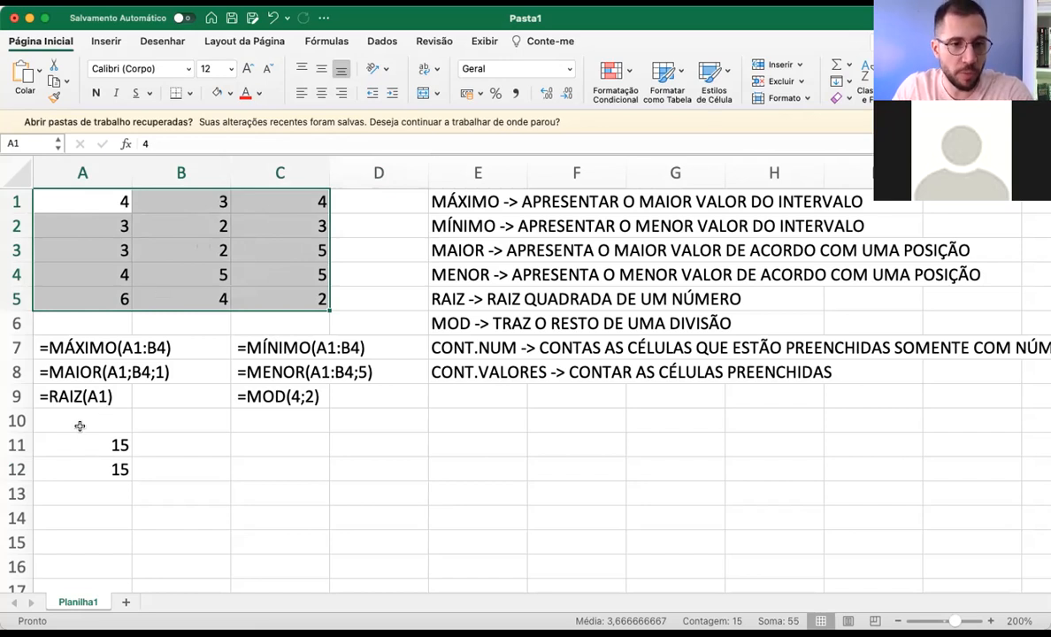
click(65, 226)
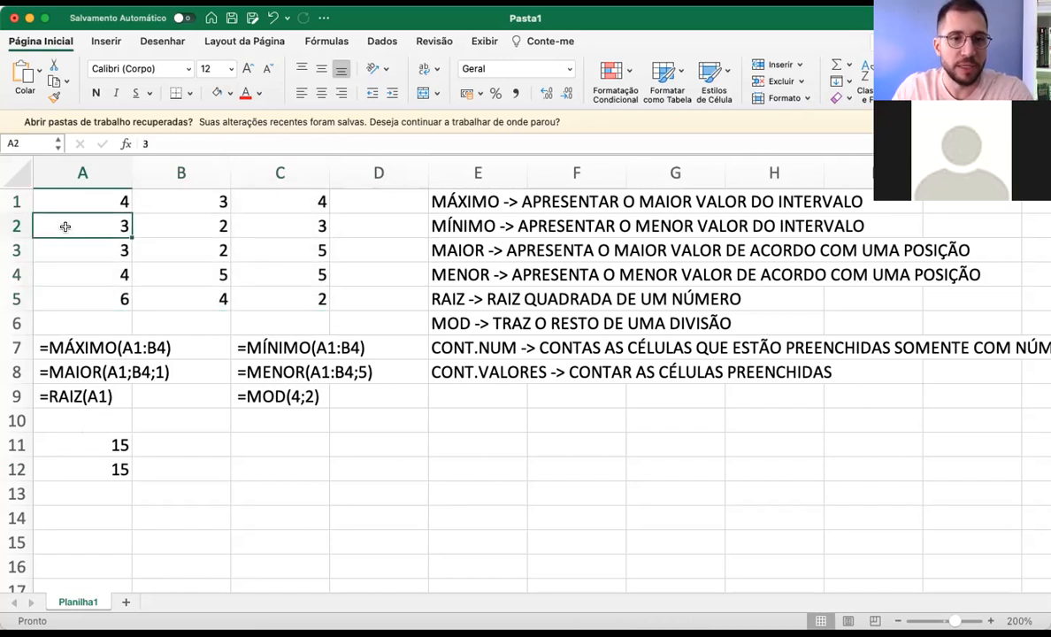
key(Delete)
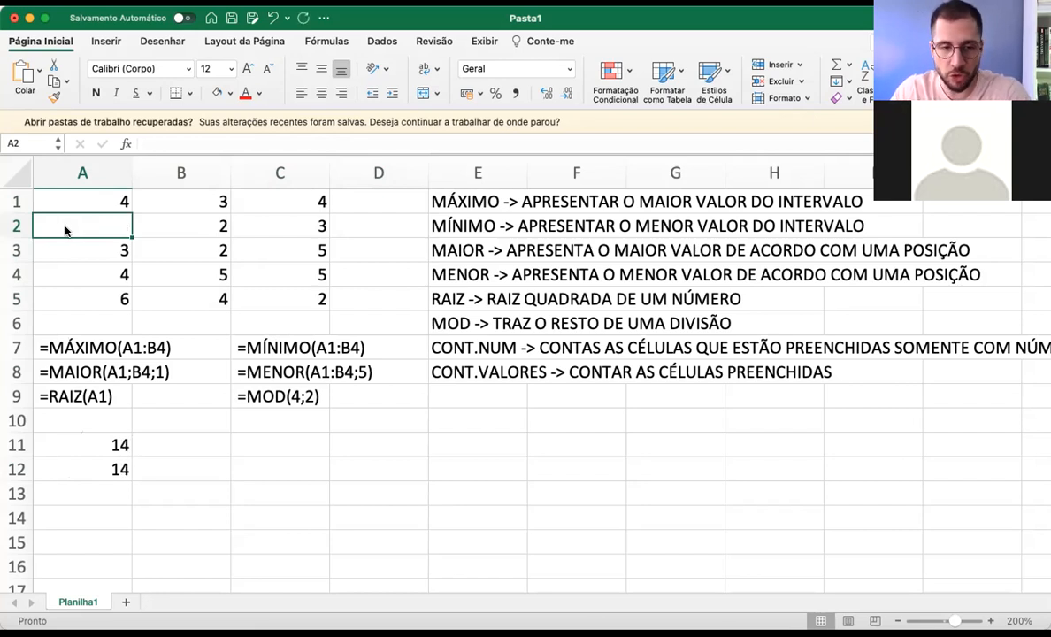
key(super+z)
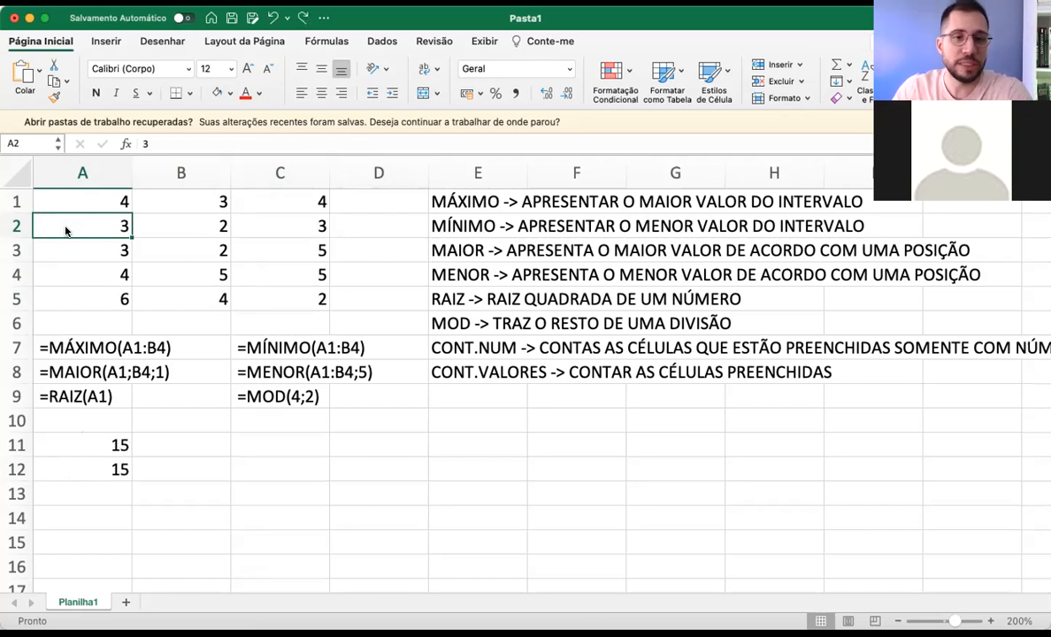
Replace the number in cell A2 with the word "PALAVRA"
text(PALVRA)
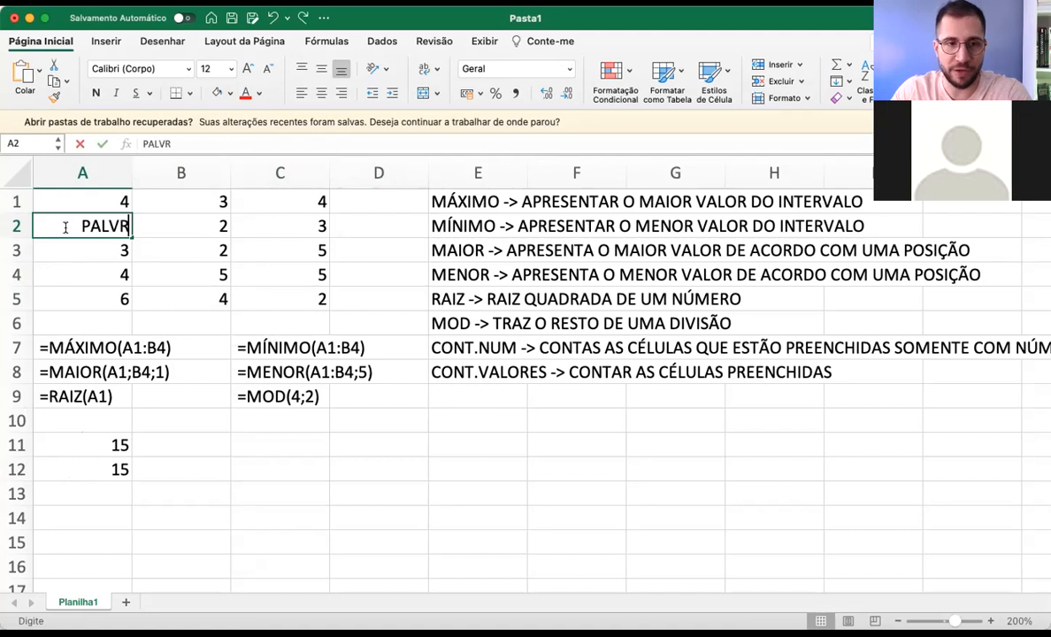
key(BackSpace)
key(BackSpace)
key(BackSpace)
text(AVRA)
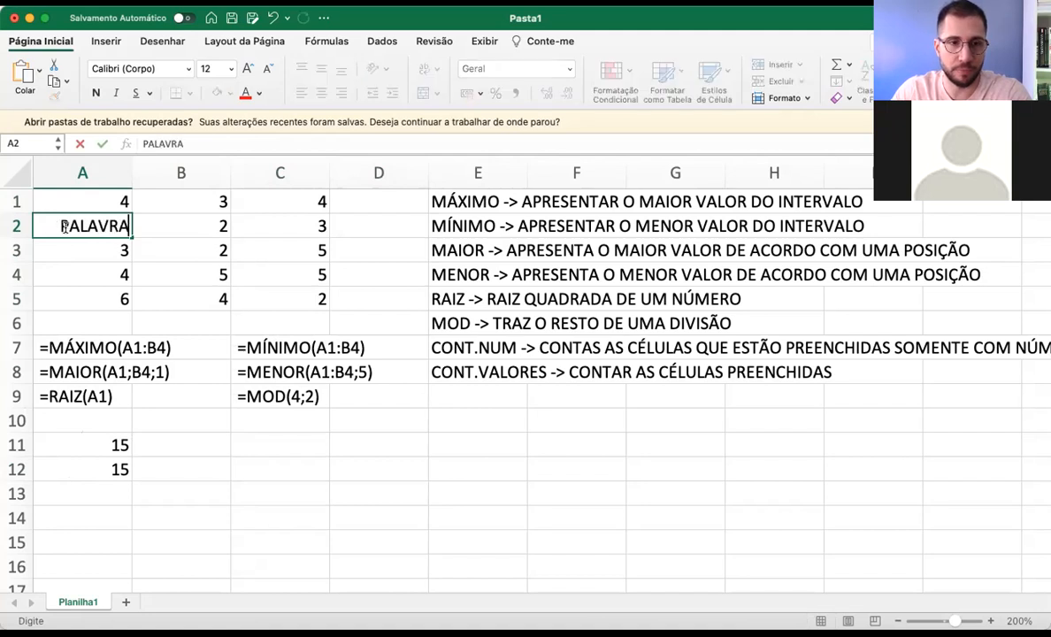
key(Return)
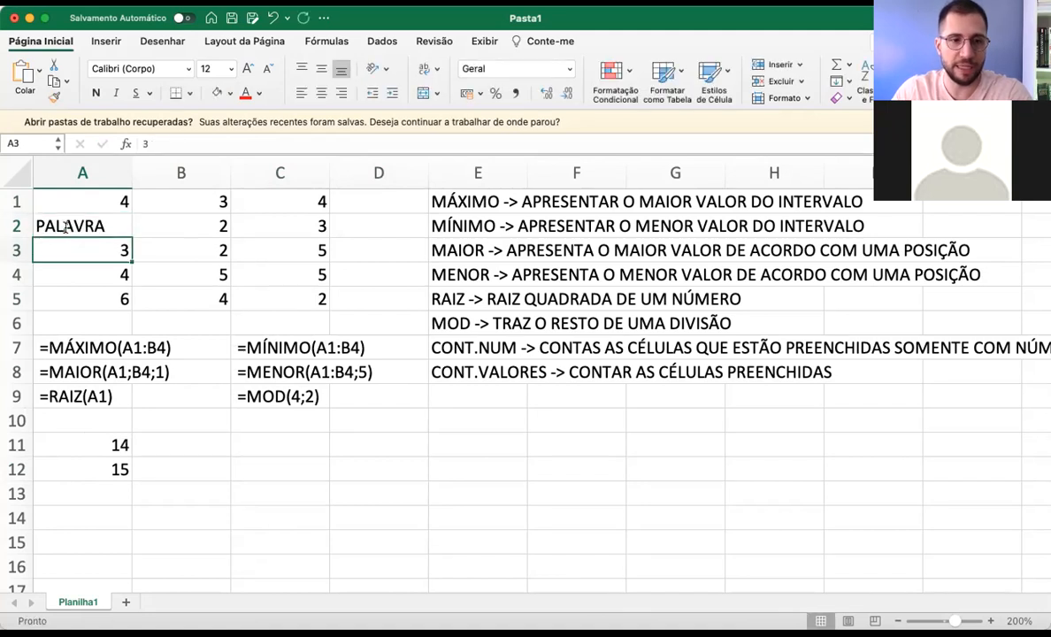
Compare the CONT.NÚM formula in cell A11 with the CONT.VALORES formula in cell A12
click(84, 438)
click(81, 463)
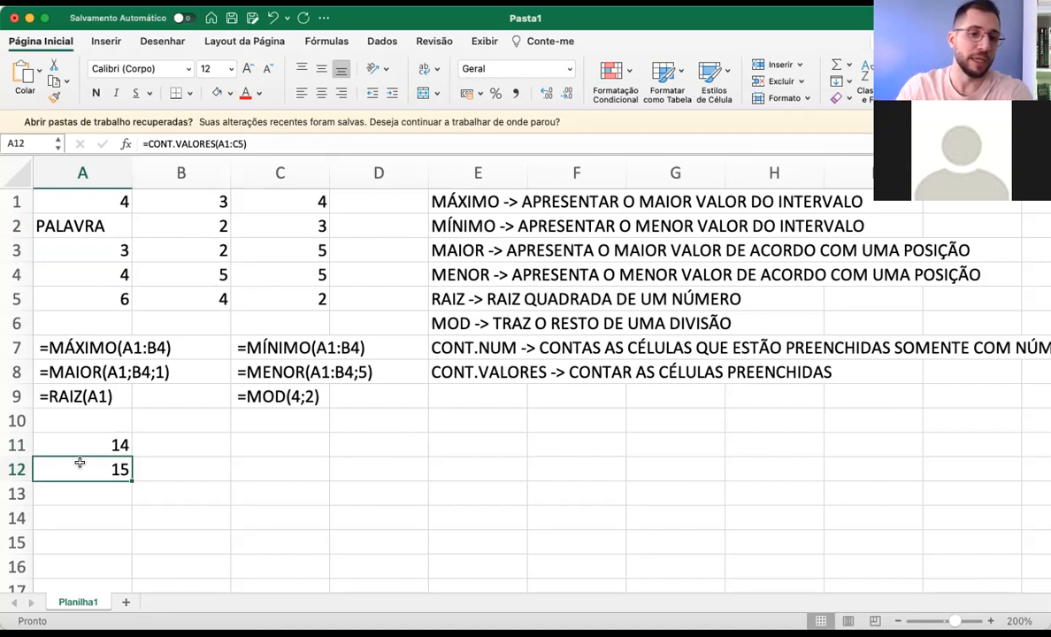
click(88, 436)
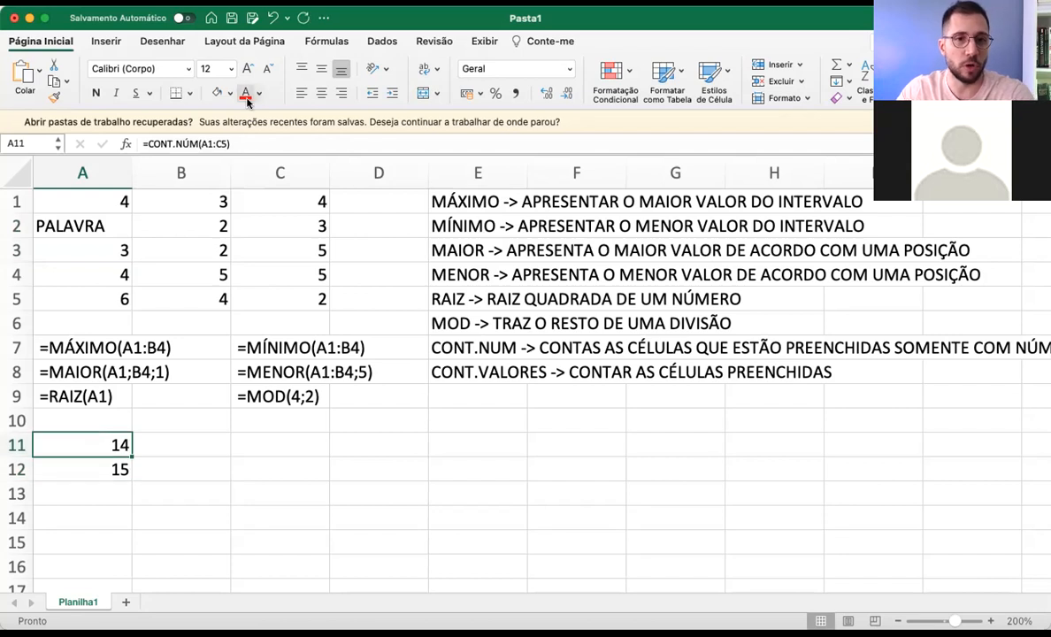
click(176, 143)
click(77, 474)
key(Escape)
click(74, 469)
click(77, 443)
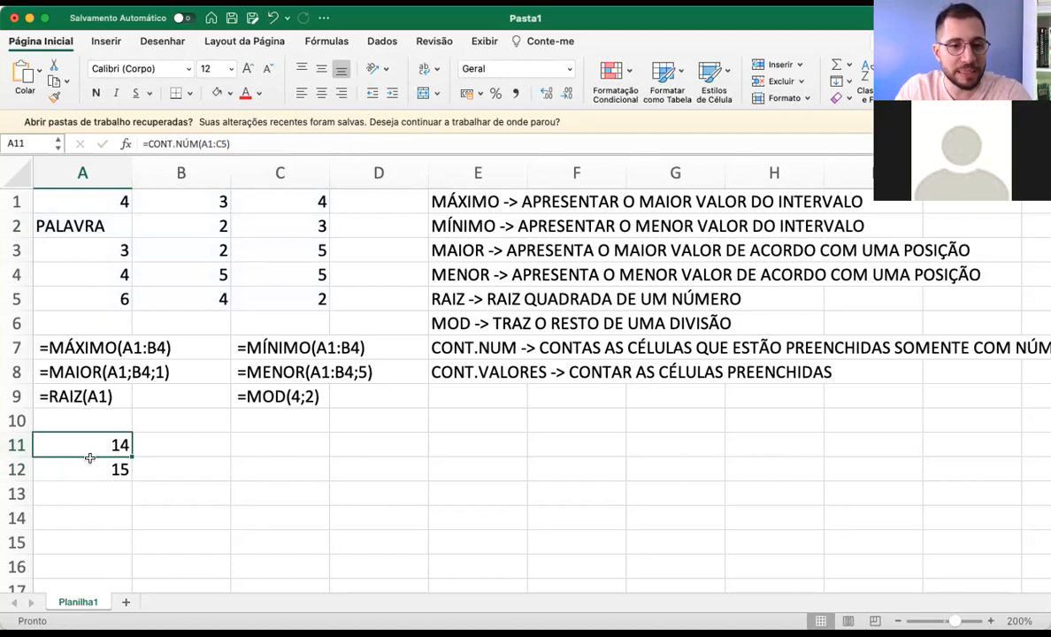
Replace the word in cell A2 with a single blank space
click(68, 223)
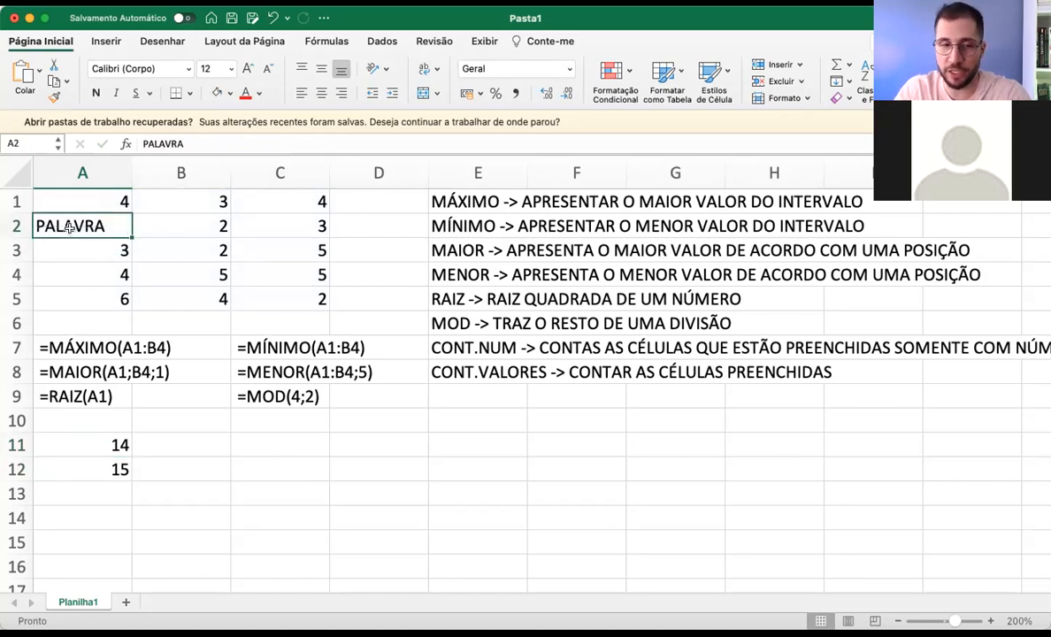
key(Delete)
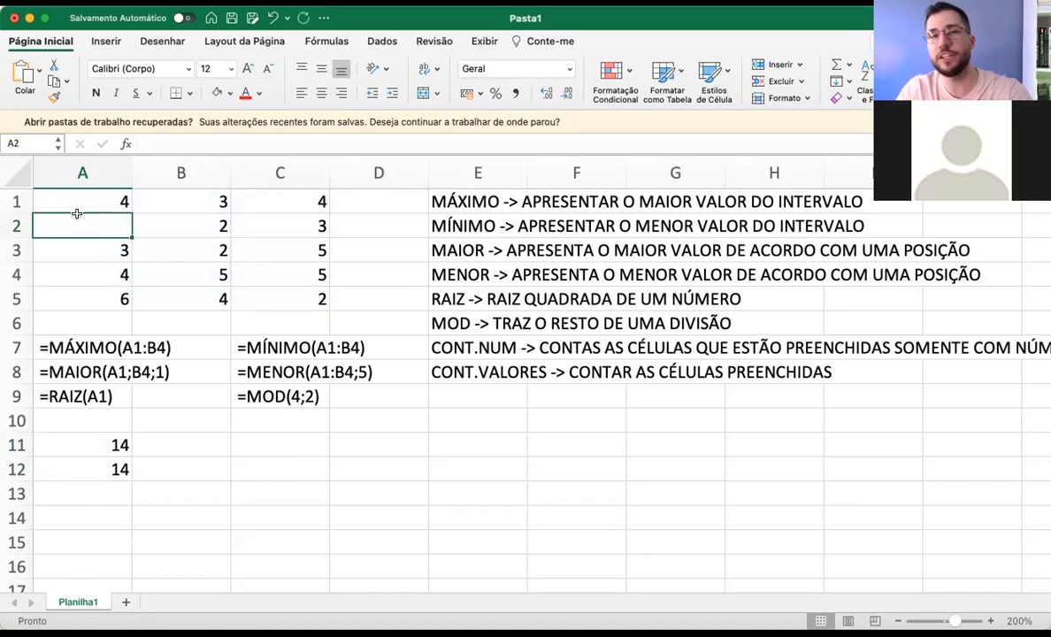
double_click(81, 222)
key(Return)
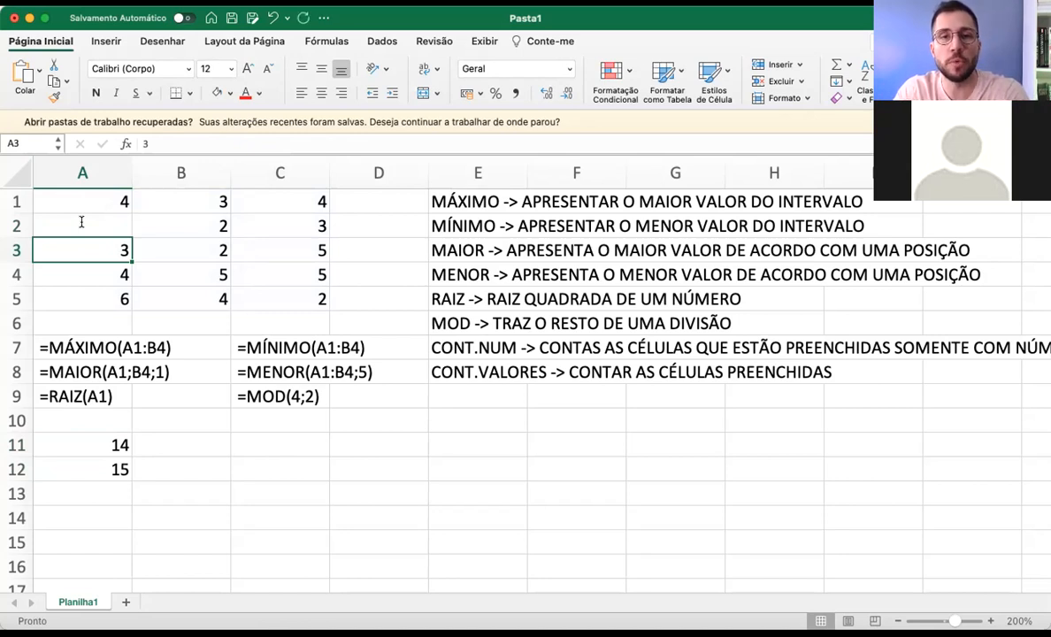
Clear the blank space from cell A2 and check the counting formulas in A11 and A12 against the range A1:C5
click(74, 231)
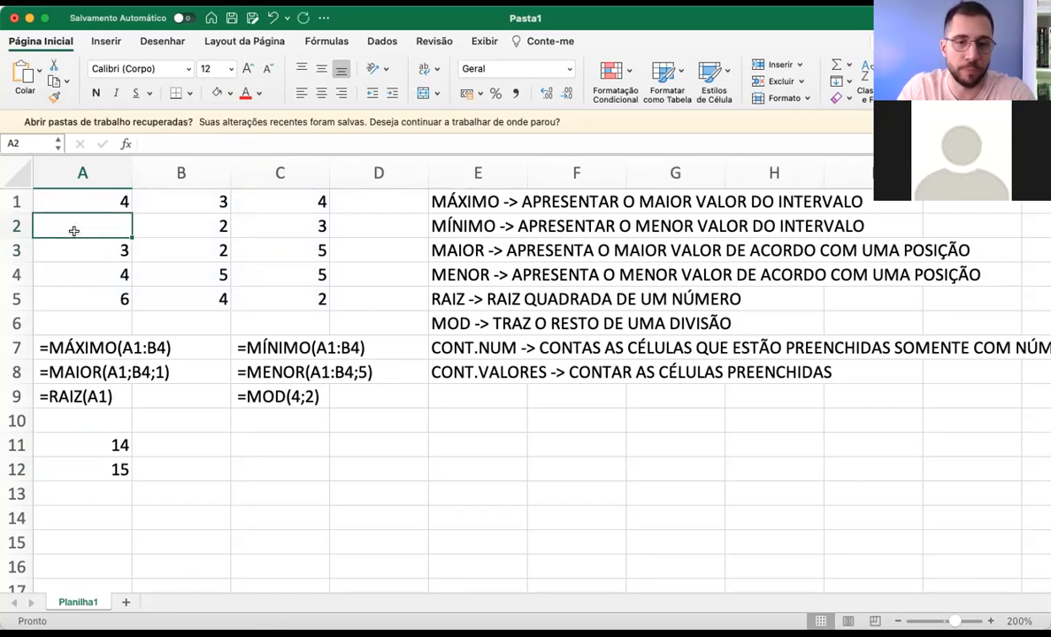
key(Delete)
click(77, 239)
click(77, 221)
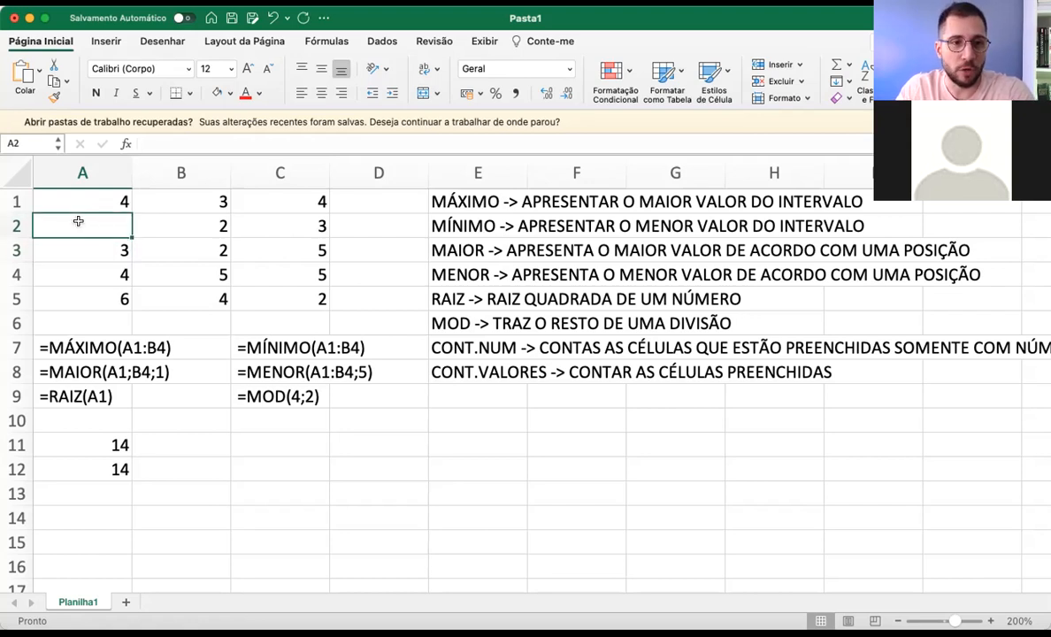
click(72, 436)
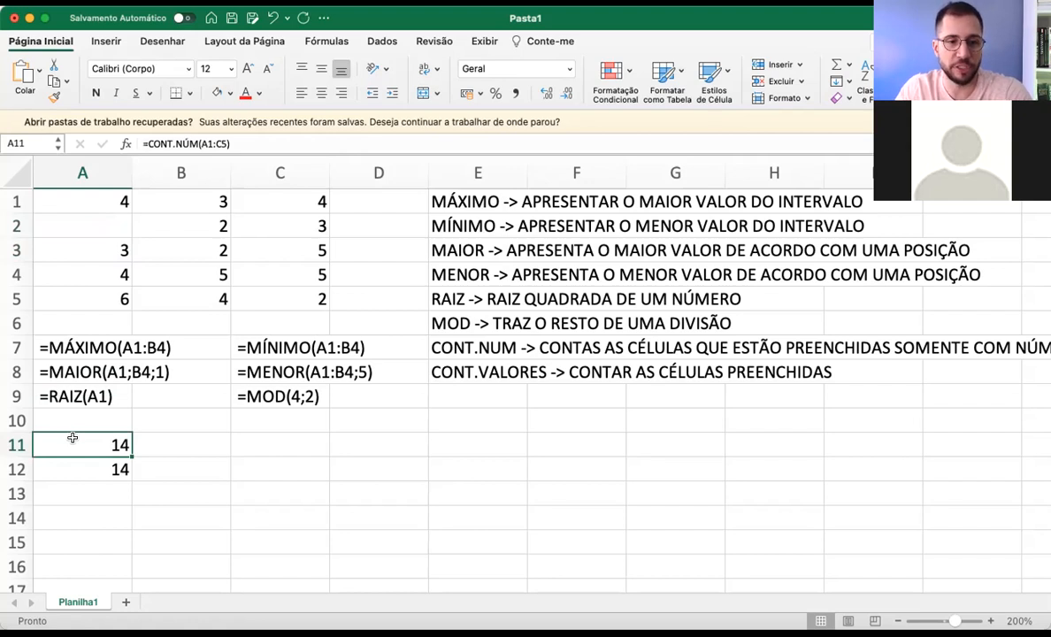
click(71, 467)
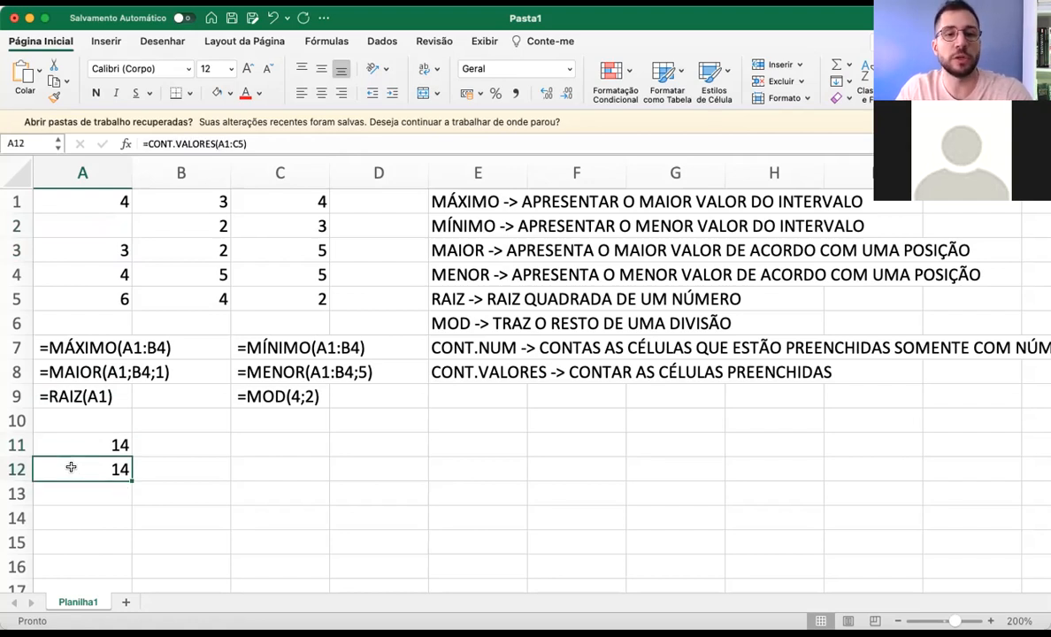
click(68, 215)
drag(80, 203, 298, 298)
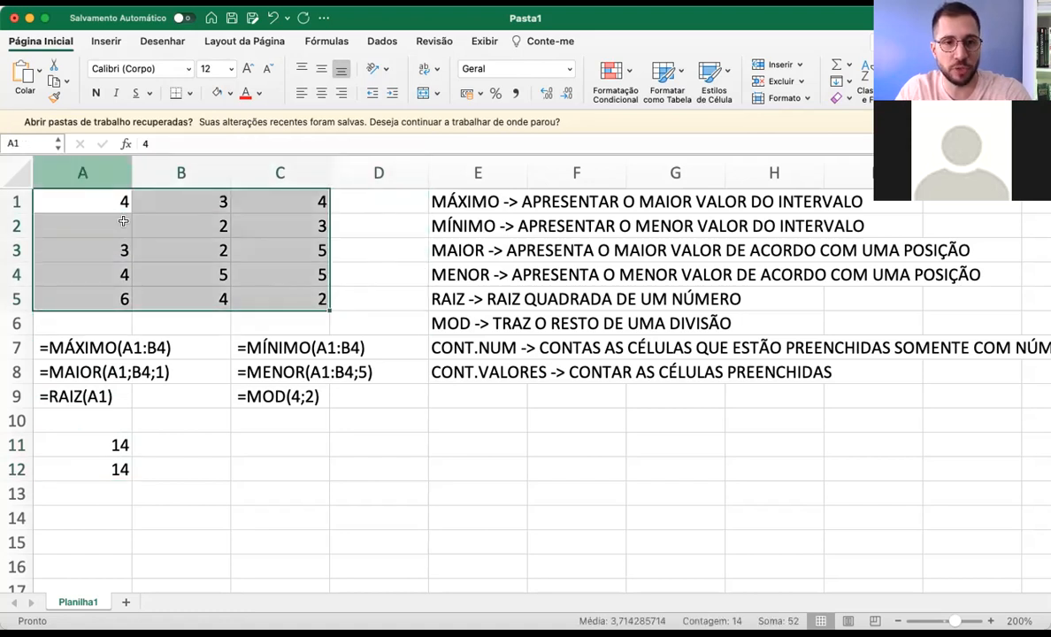
click(86, 225)
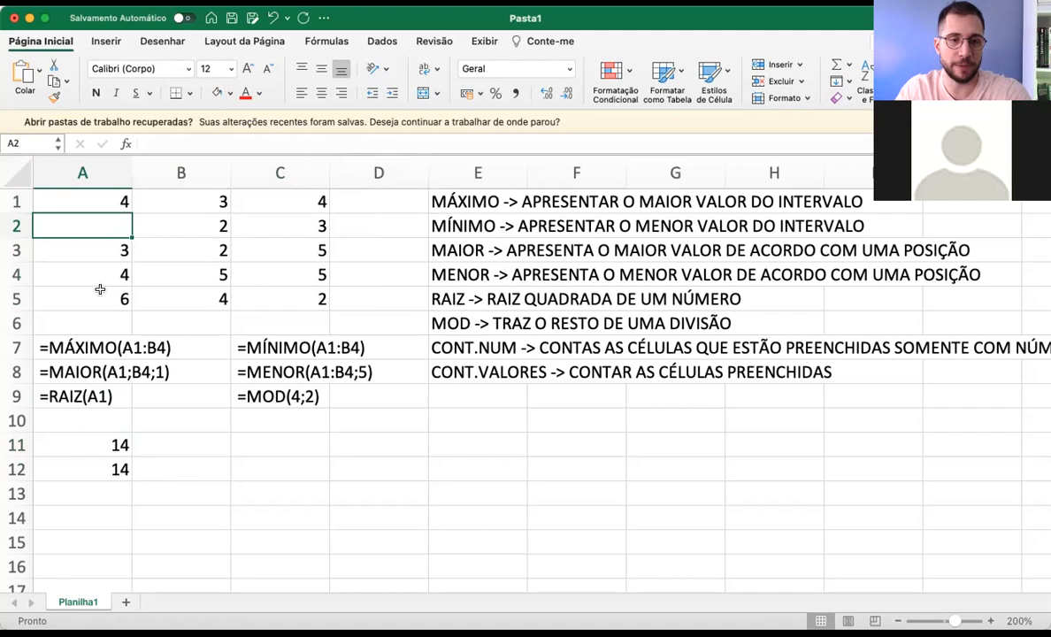
Enter a single blank space in cell A2 and check the counting formulas in A11 and A12
double_click(56, 228)
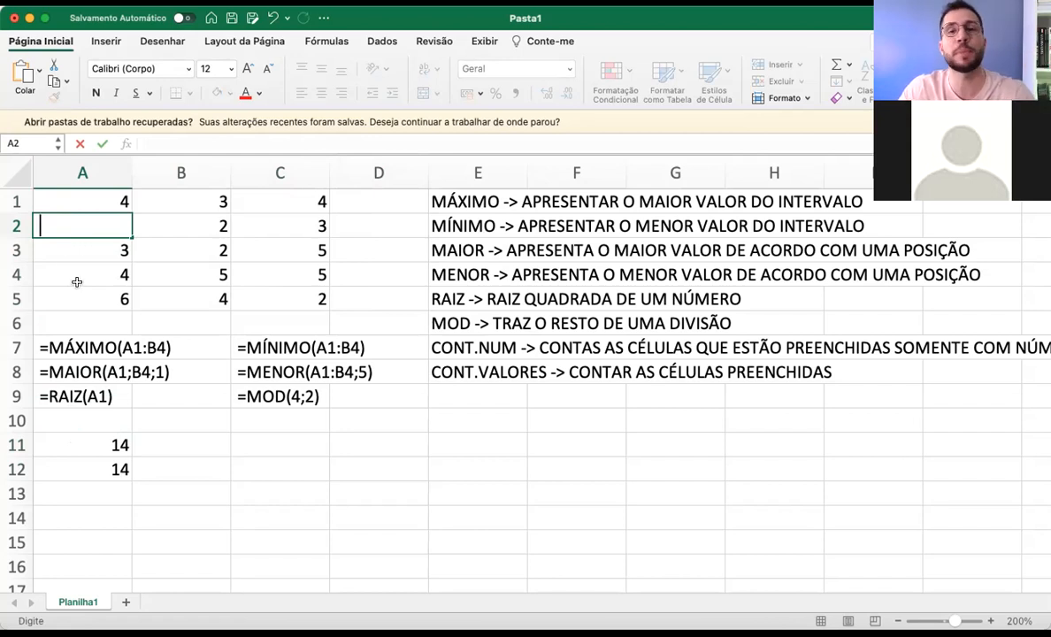
key(Return)
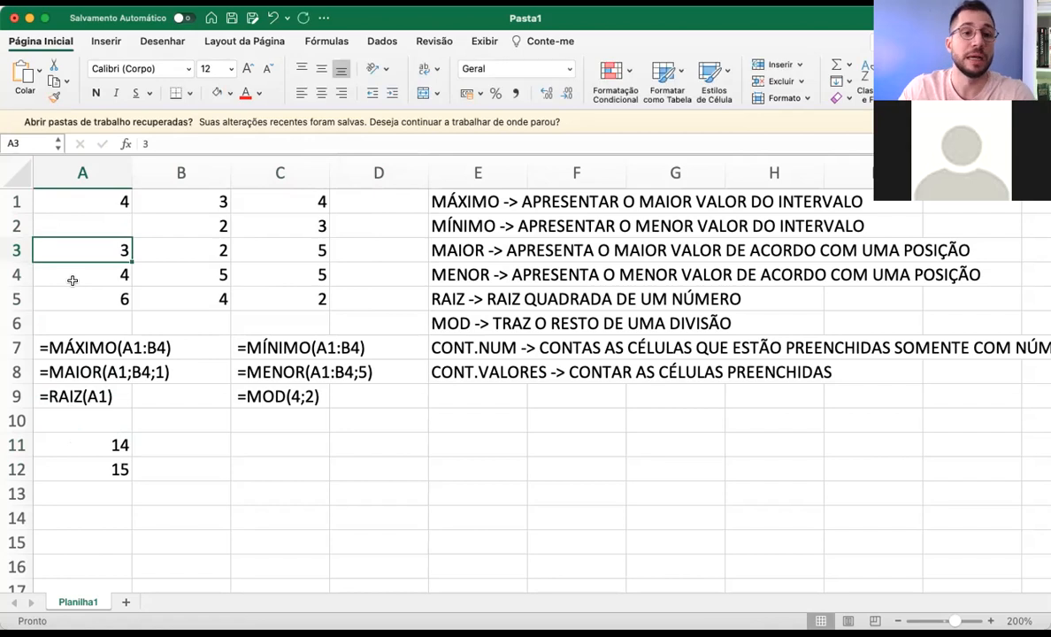
click(68, 443)
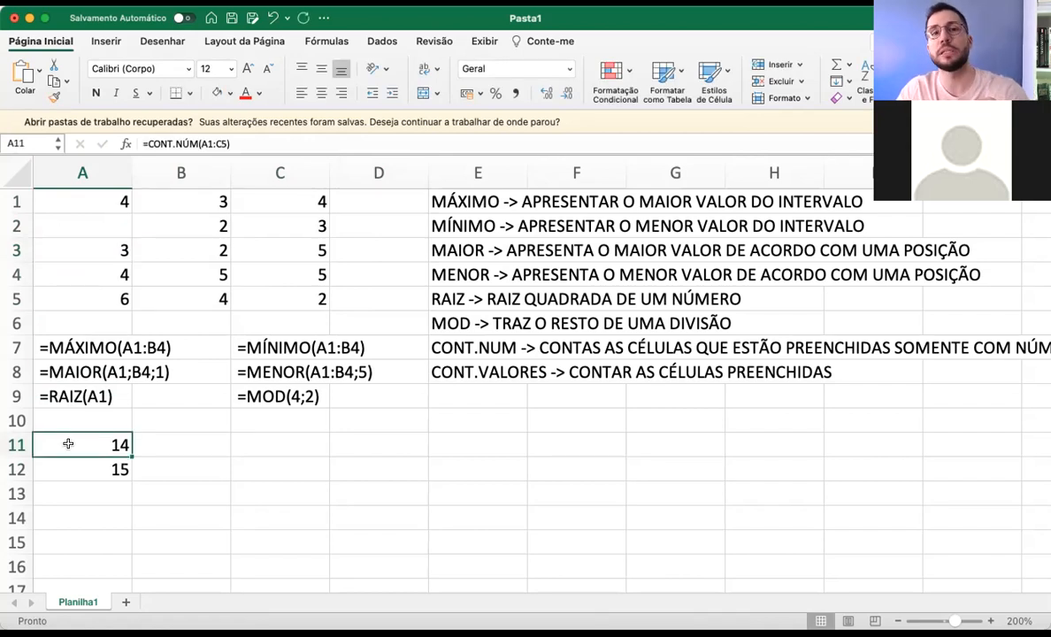
click(77, 469)
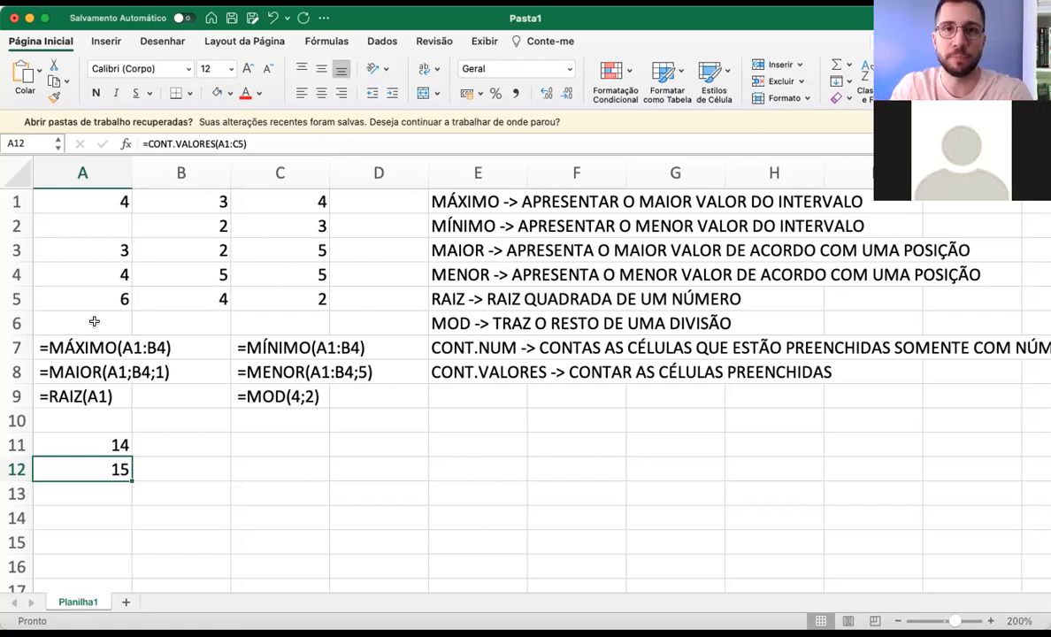
Clear cell A2 so it is truly empty and check the CONT.VALORES formula in cell A12
click(80, 295)
click(63, 226)
key(Delete)
key(Return)
click(65, 226)
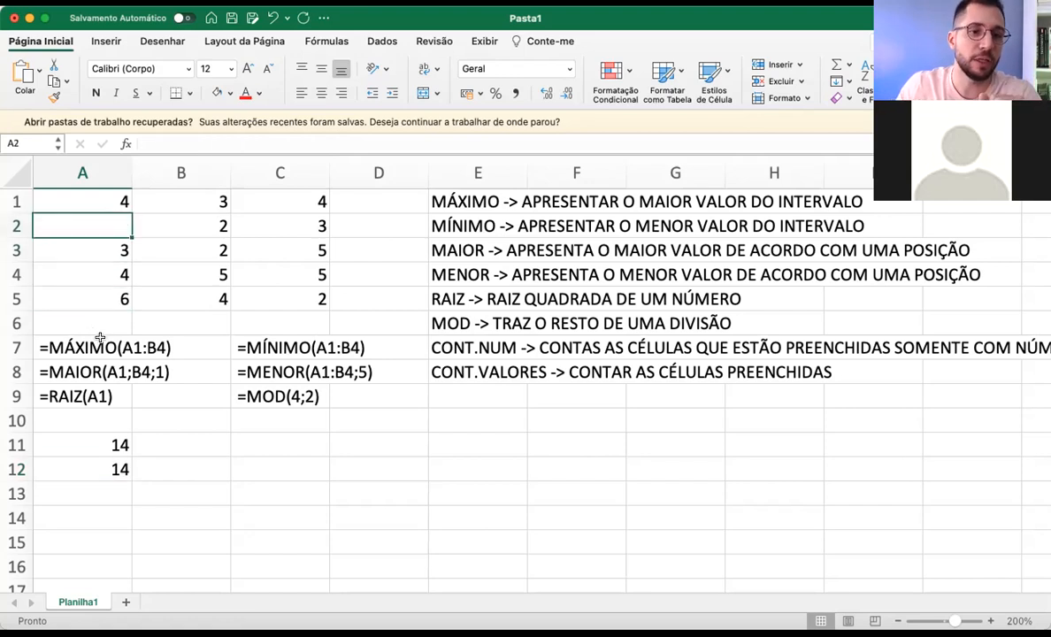
click(97, 469)
click(68, 226)
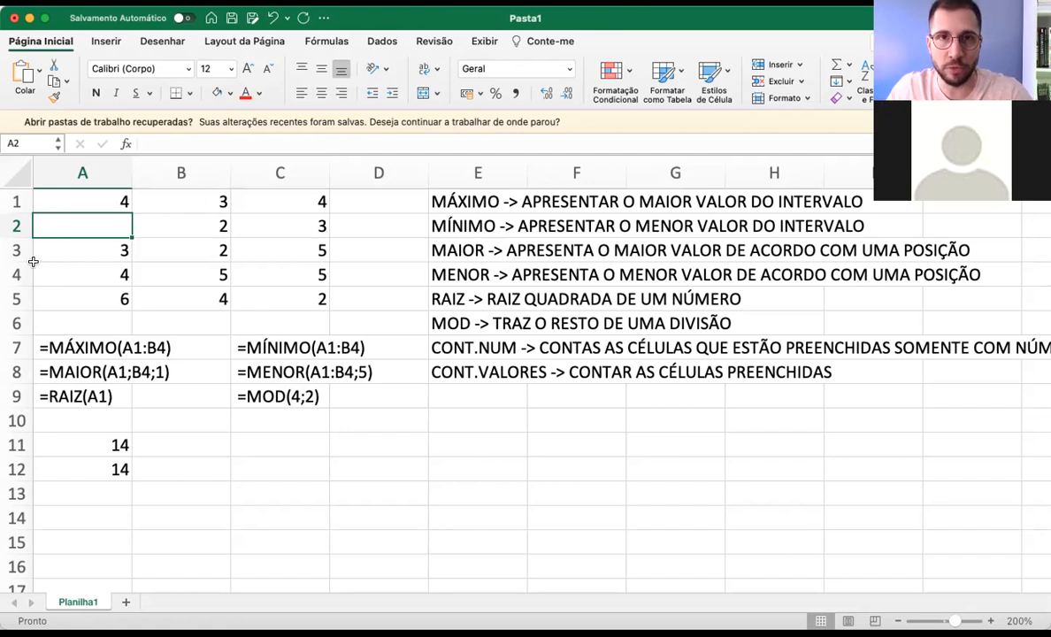
Review the data range A1:C5 and the list of function descriptions in E1:E8
drag(84, 198, 276, 292)
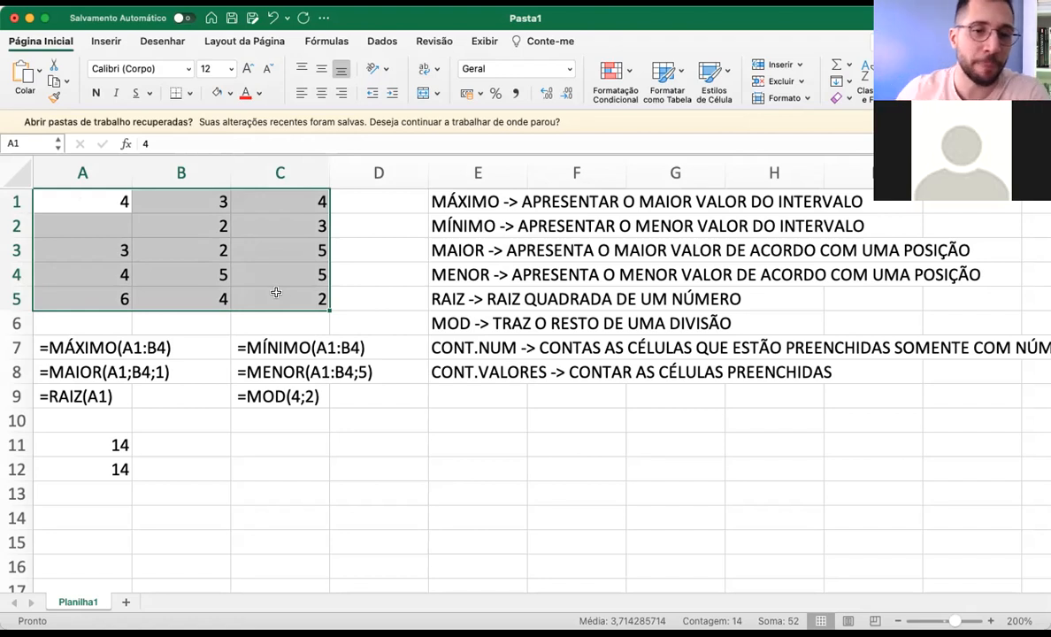
click(207, 243)
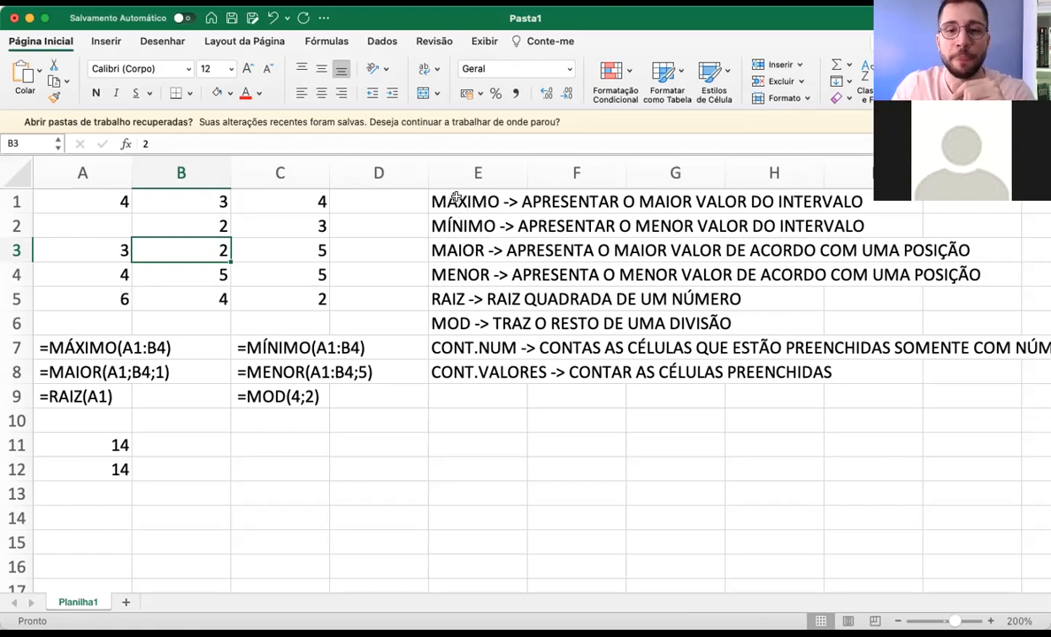
drag(455, 199, 453, 362)
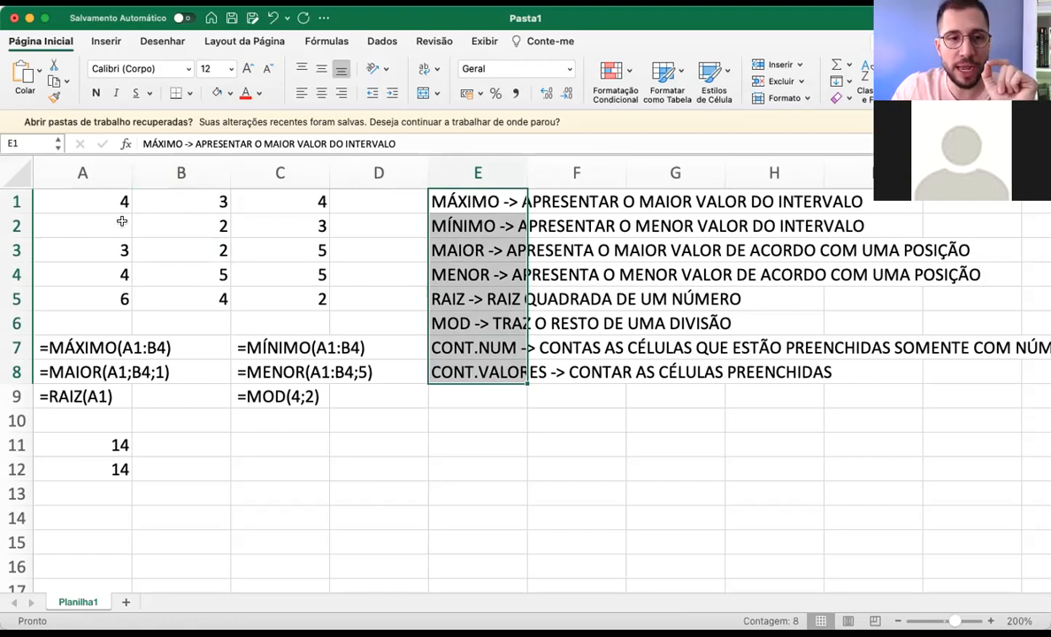
Enter the number 3 in the empty cell A2
click(121, 222)
text(3)
key(Return)
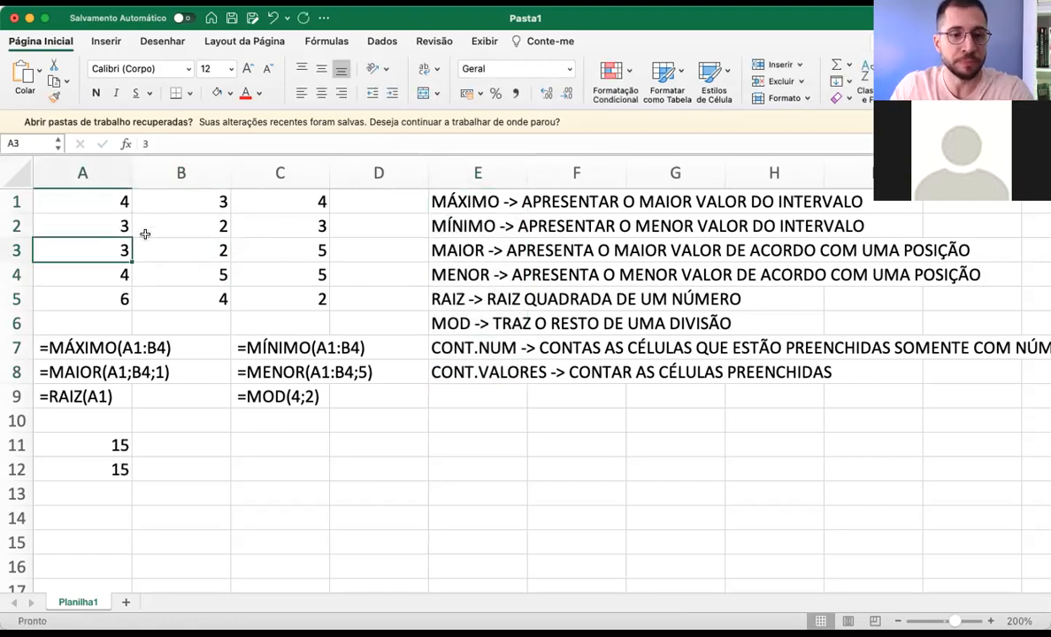
Turn the formulas in A11 and A12 into plain text so they read =CONT.NÚM(A1:C5) and =CONT.VALORES(A1:C5)
double_click(53, 444)
key(Escape)
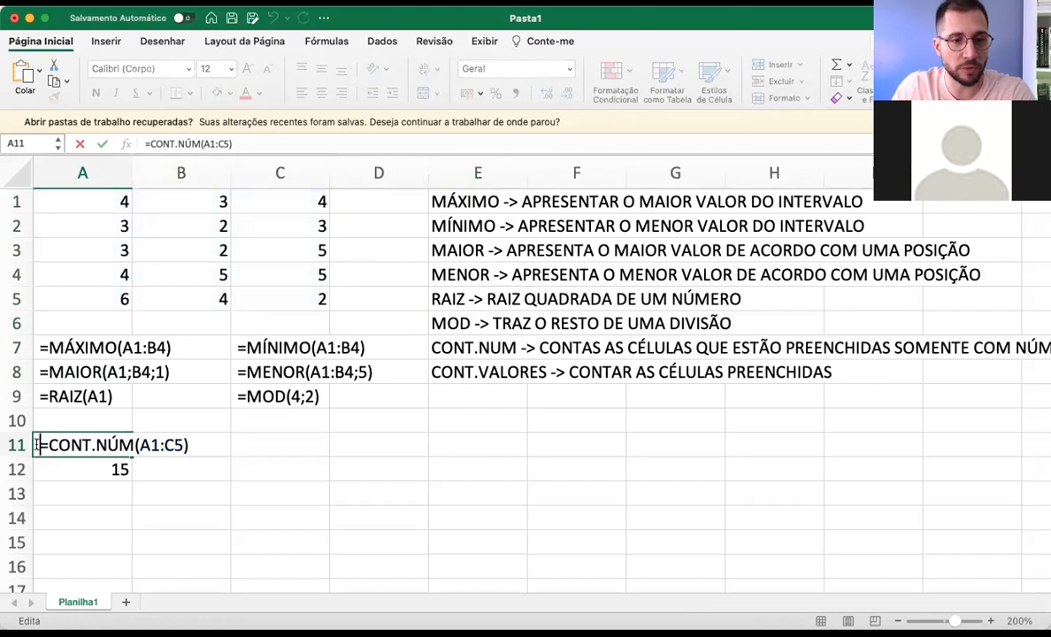
double_click(55, 469)
key(Escape)
double_click(37, 467)
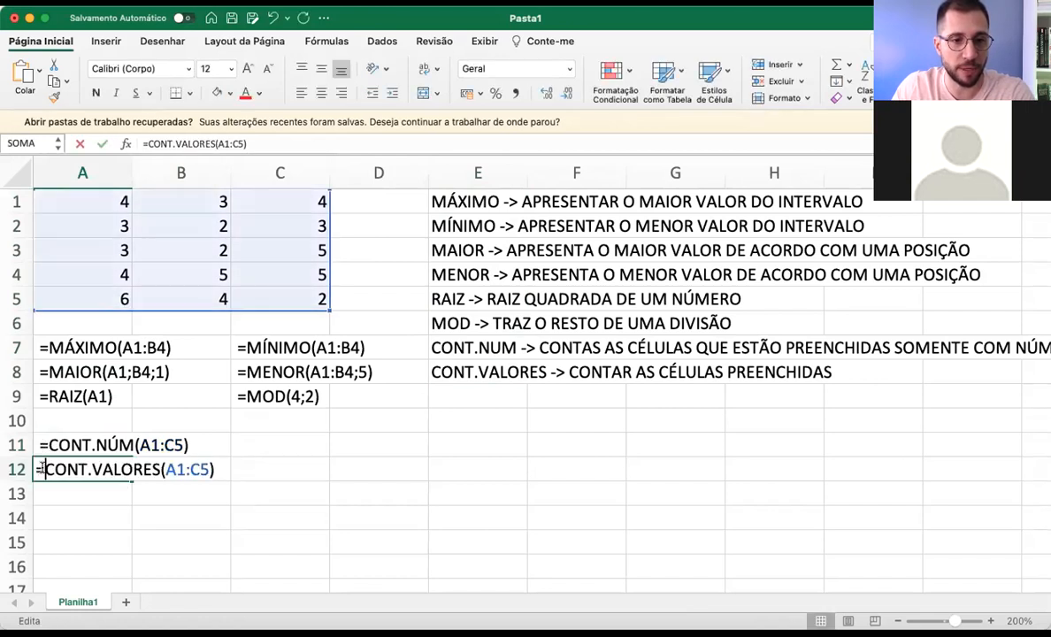
key(Return)
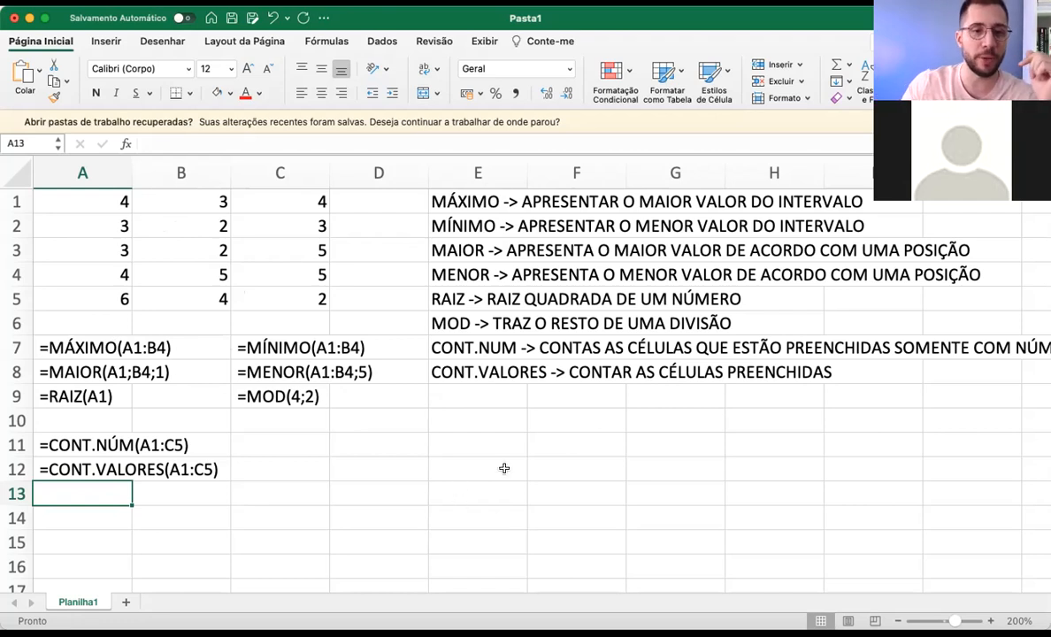
Review the function descriptions in E1:E8 and compare the arguments of the MÍNIMO and MENOR formulas in C7 and C8
click(135, 372)
click(99, 372)
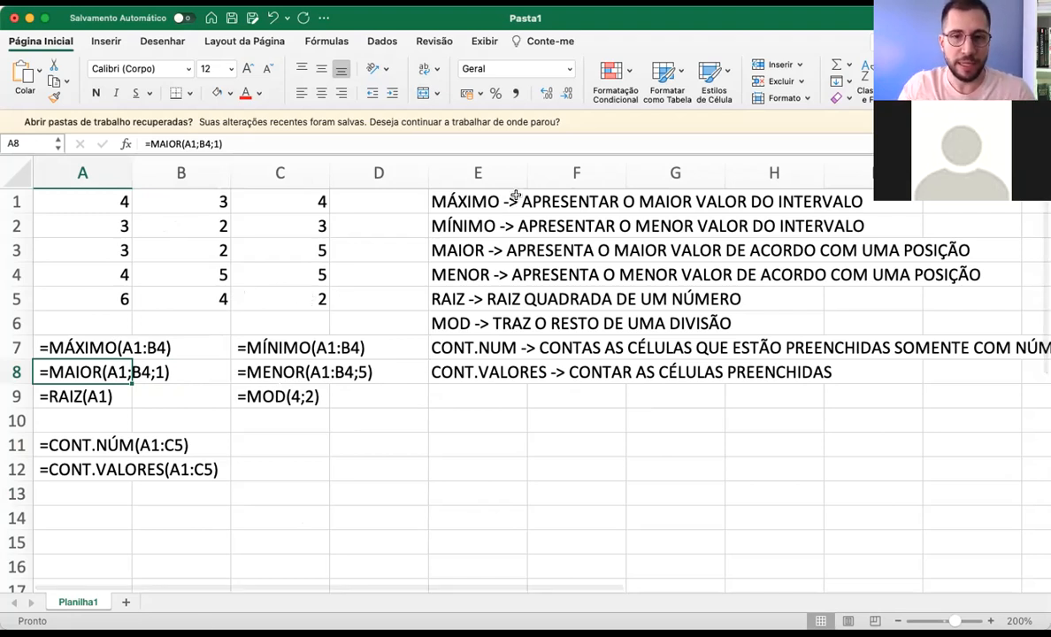
drag(469, 202, 460, 373)
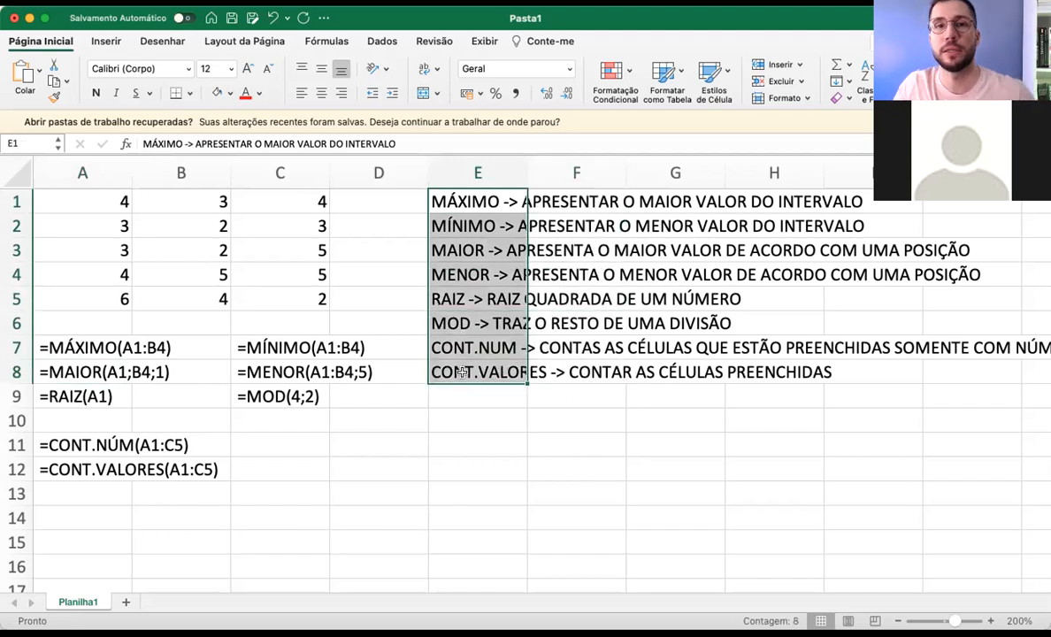
click(340, 399)
click(223, 394)
click(270, 395)
click(283, 380)
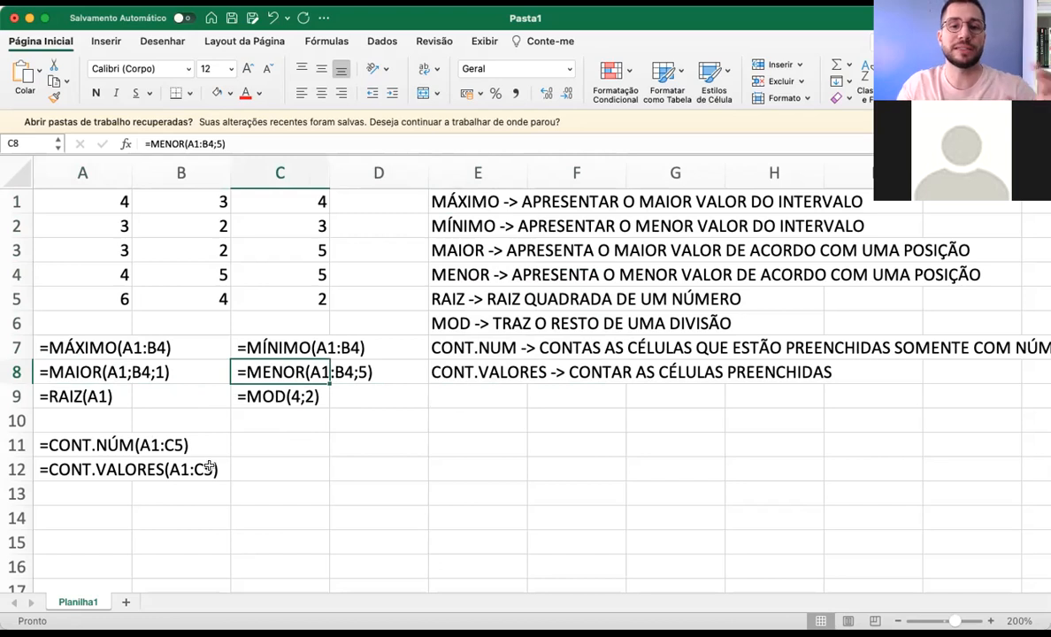
drag(260, 345, 272, 370)
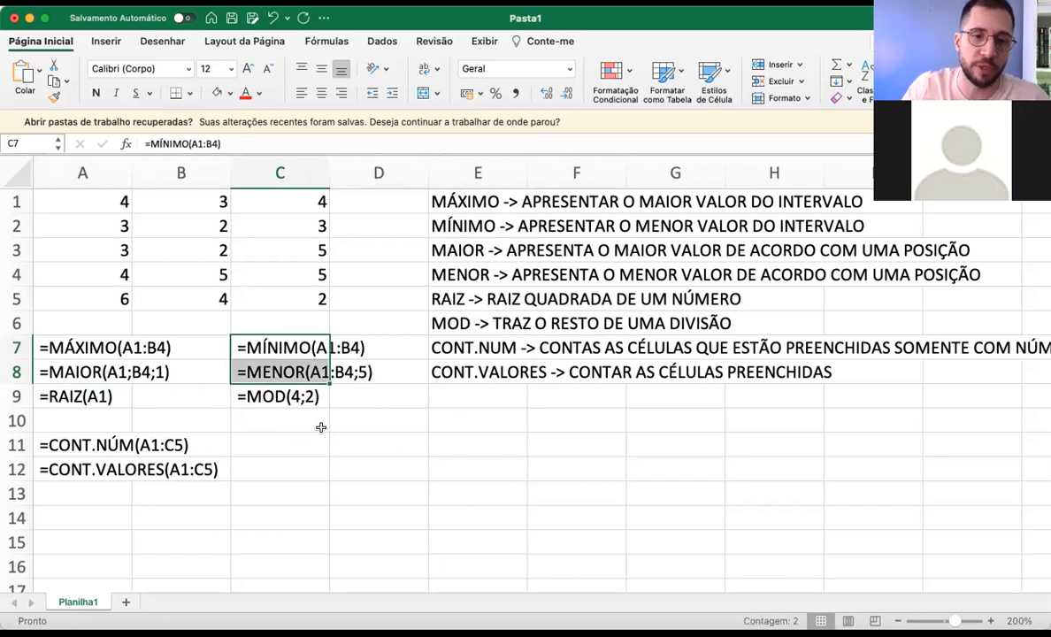
click(300, 371)
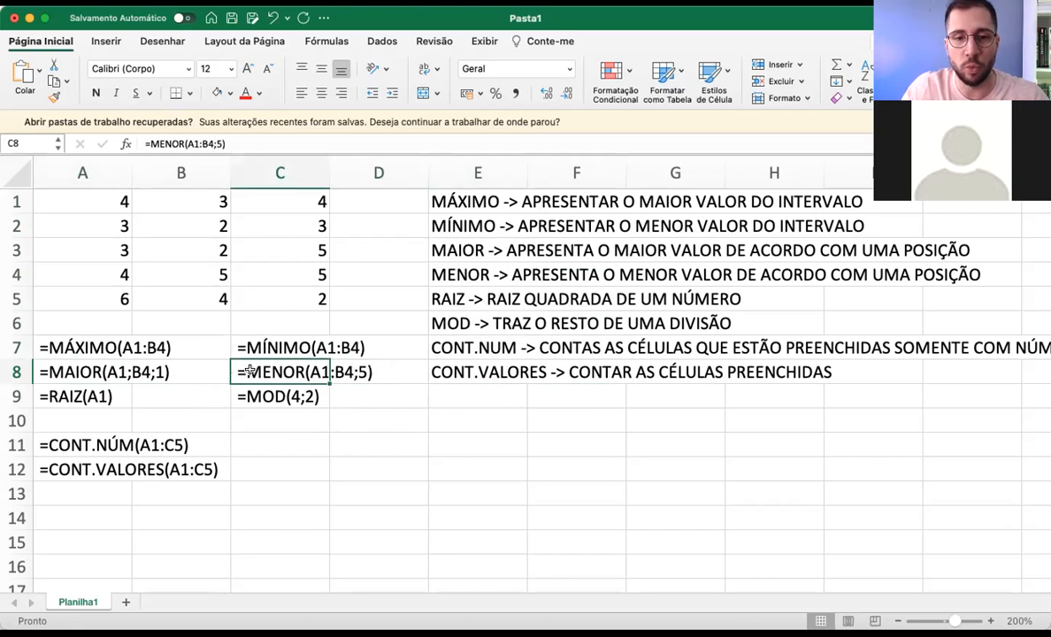
double_click(325, 372)
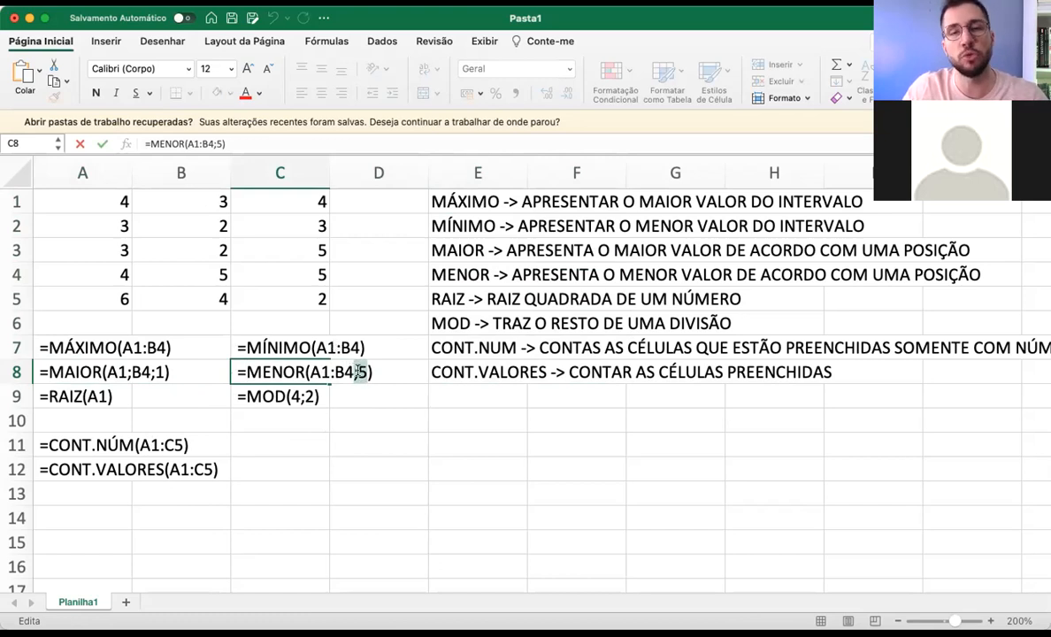
double_click(293, 351)
drag(306, 349, 354, 348)
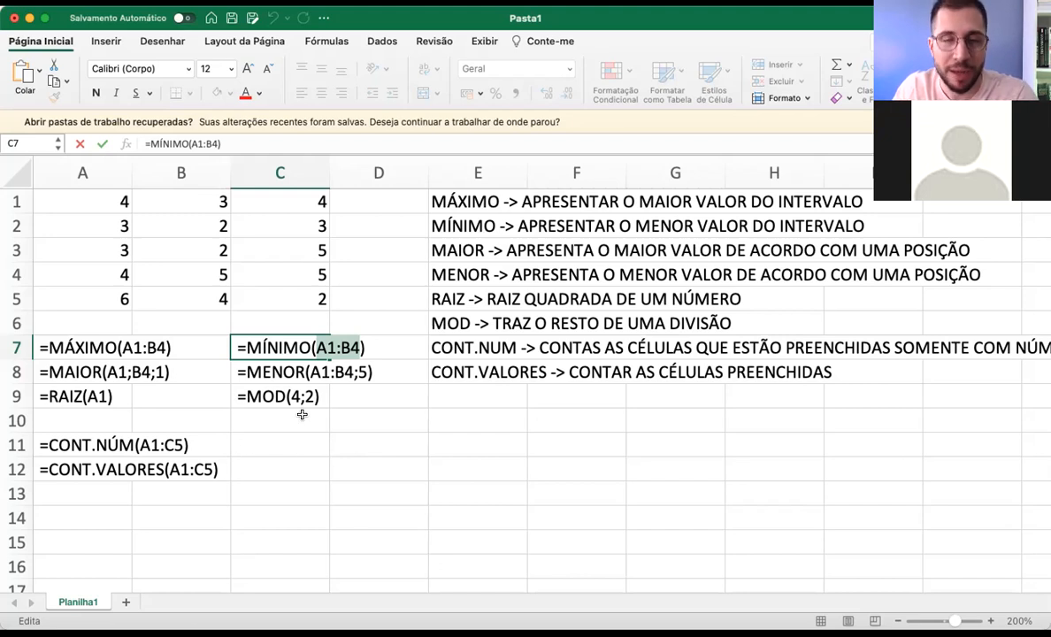
key(Escape)
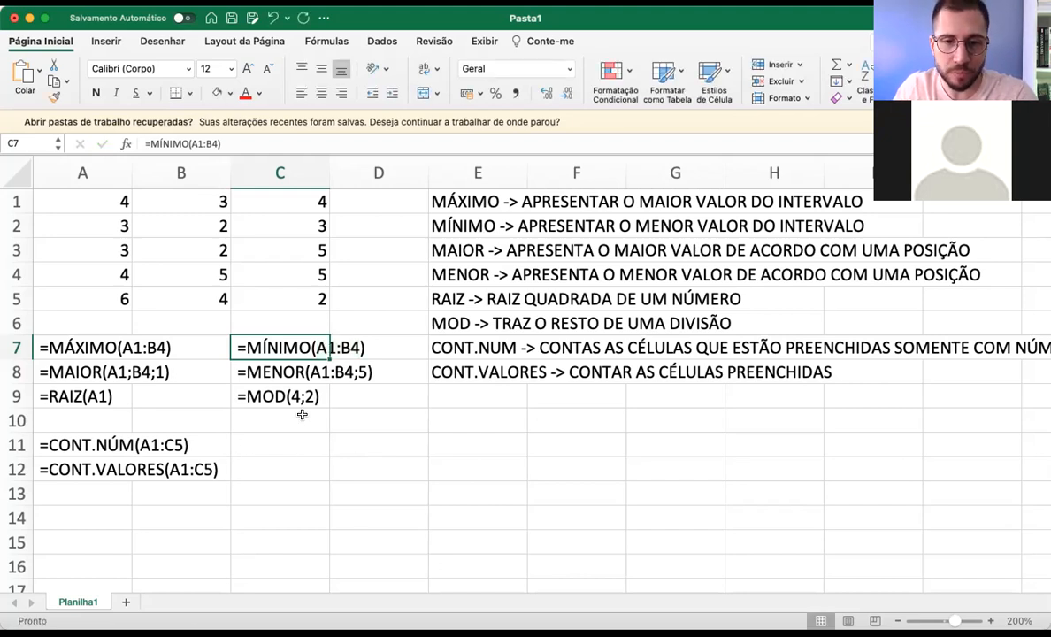
Enter the description "CONT.SE -> CONTAR AS CÉLULAS QUE ESTÃO PREENCHIDAS MEDIANTE UMA CONDIÇÃO" in cell E9
click(438, 395)
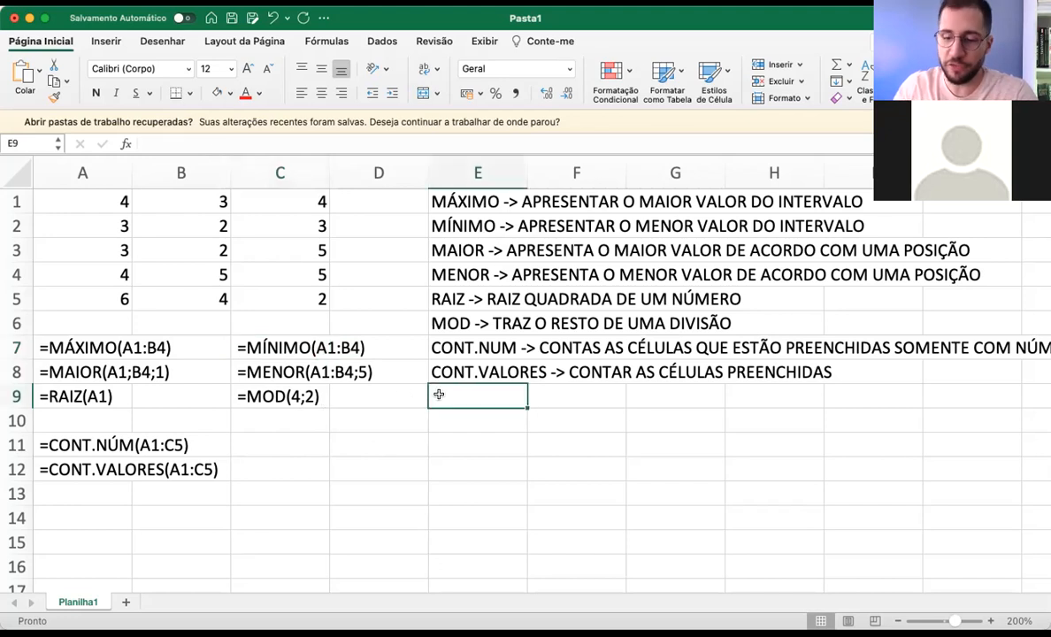
text(CONT,)
key(BackSpace)
text(.SE)
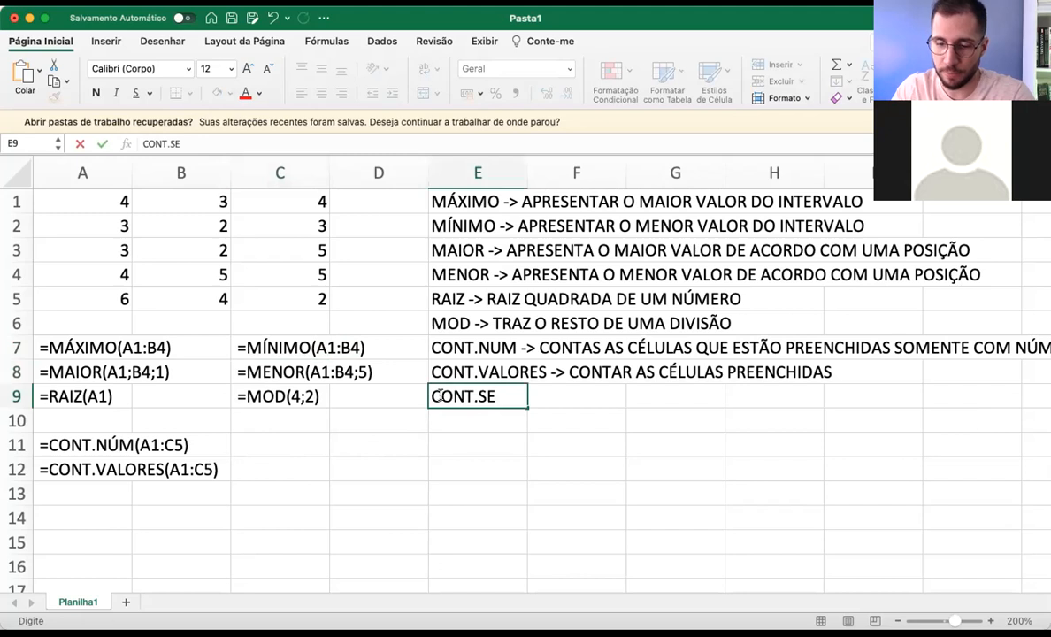
text( -> )
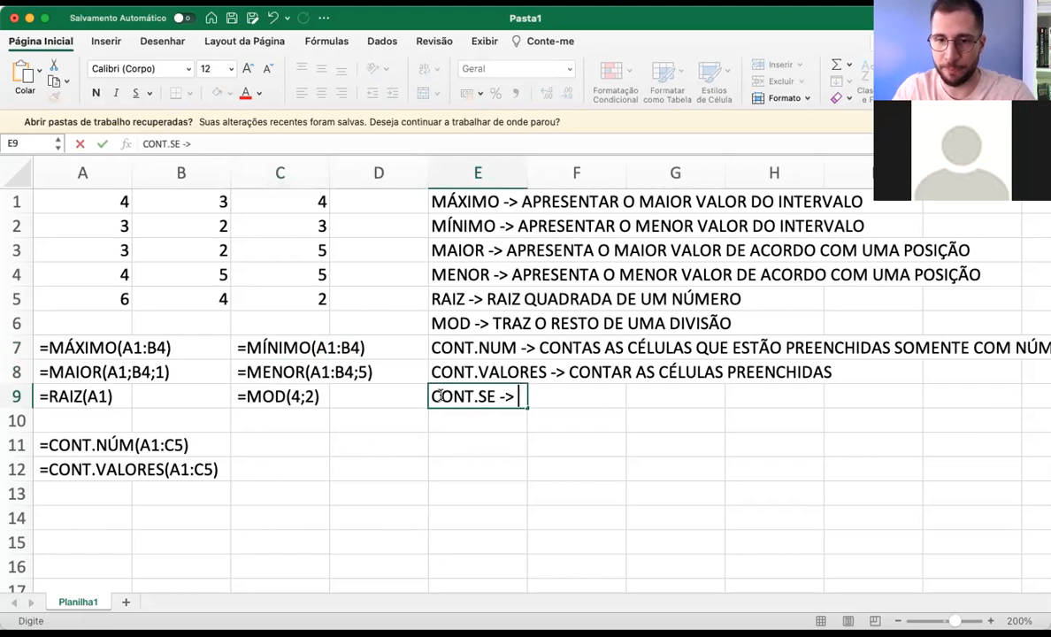
text(CONTAR AS CÉLULAS QUE ESTÃO PREENCHIDAS MEDIA)
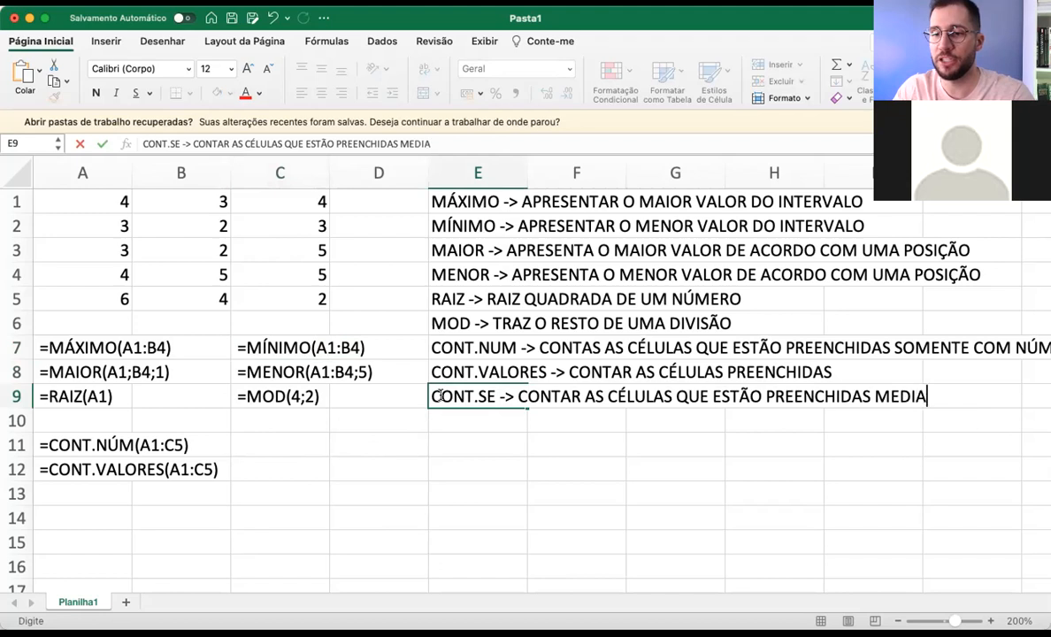
text(NTE UMA CONDI)
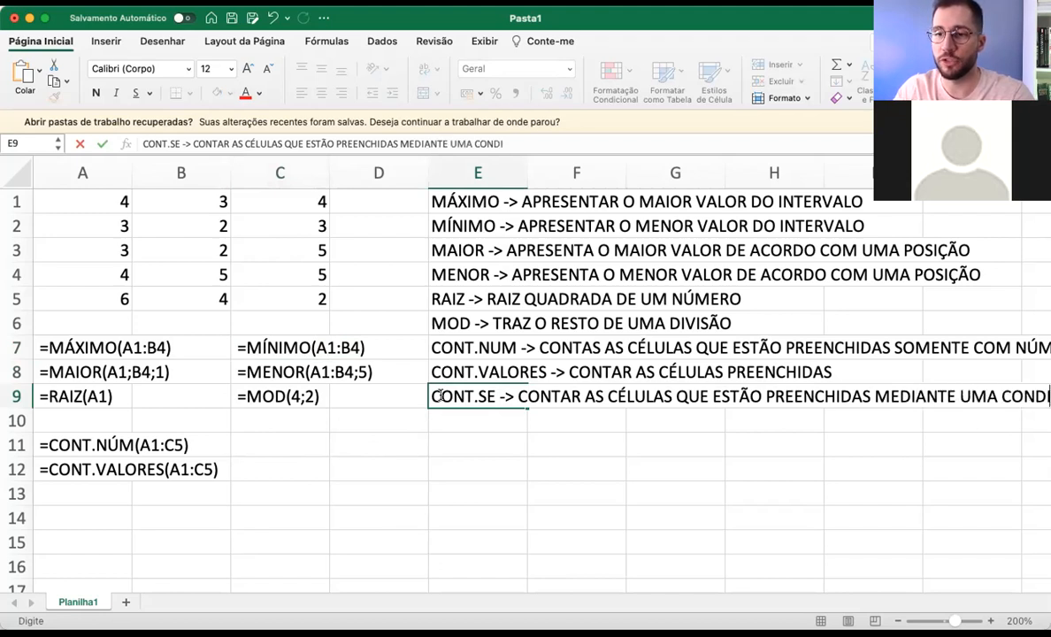
text(ÇÃO)
key(Return)
Copy the CONT.SE description from cell E9 and switch to another application
click(440, 396)
key(cmd+c)
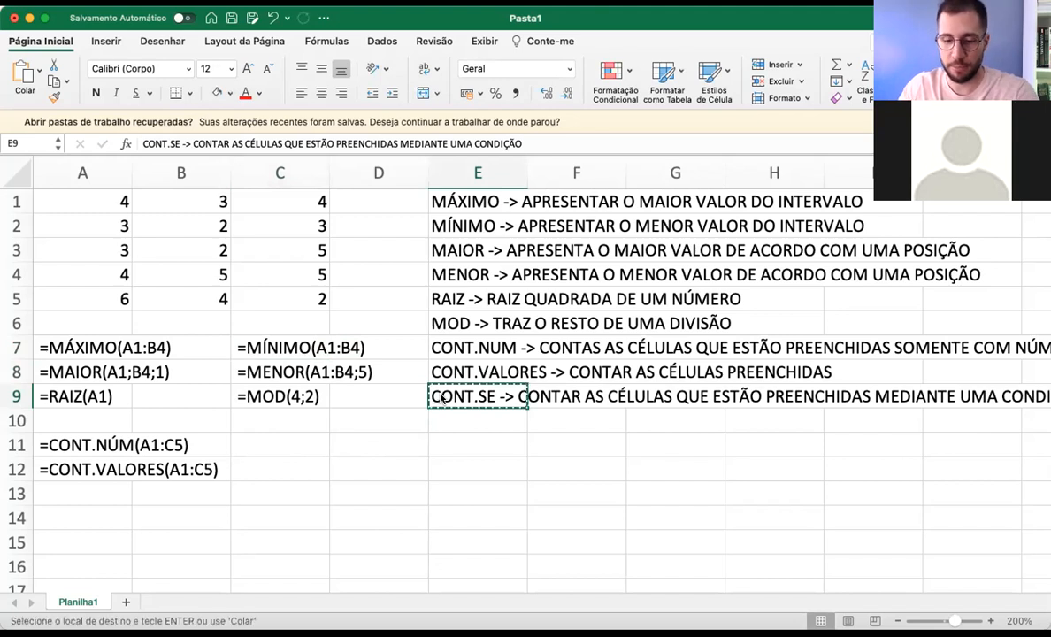
key(super+Tab)
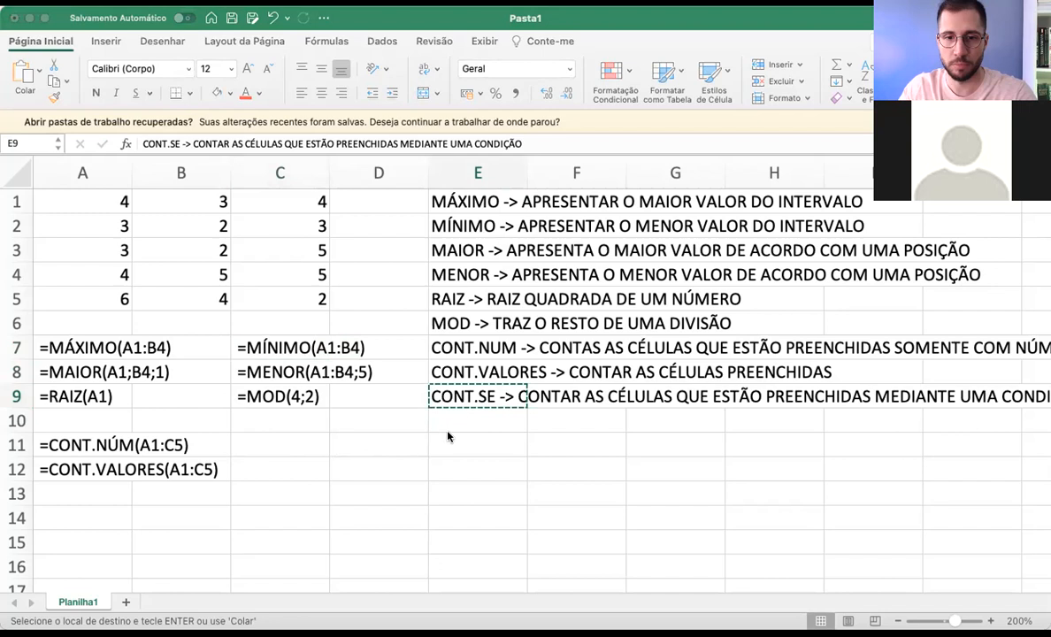
scroll(448, 436, down, 1)
scroll(448, 436, down, 2)
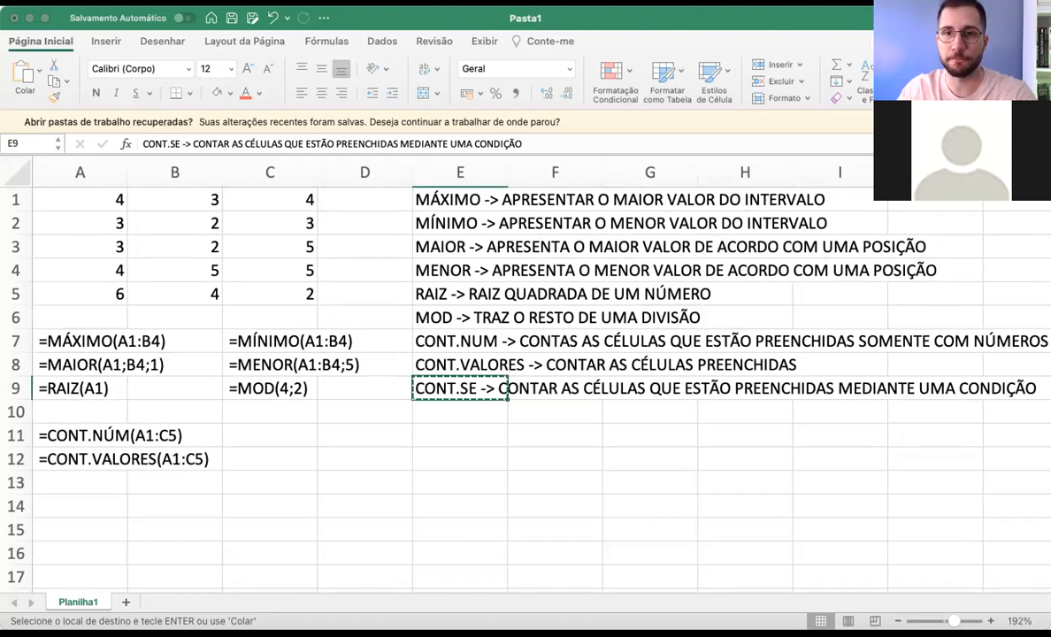
click(536, 18)
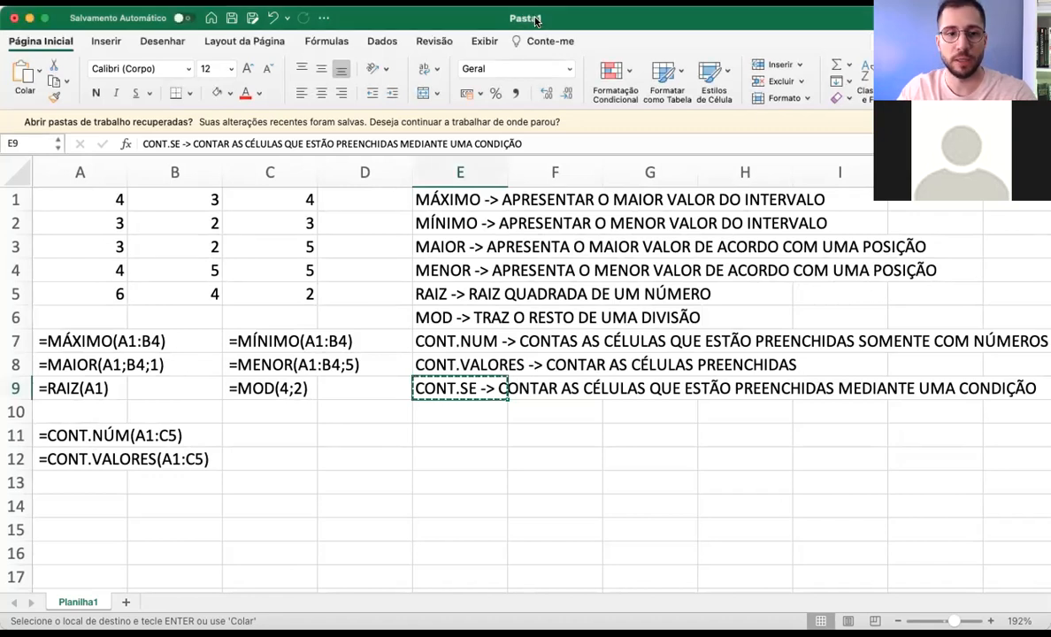
click(295, 455)
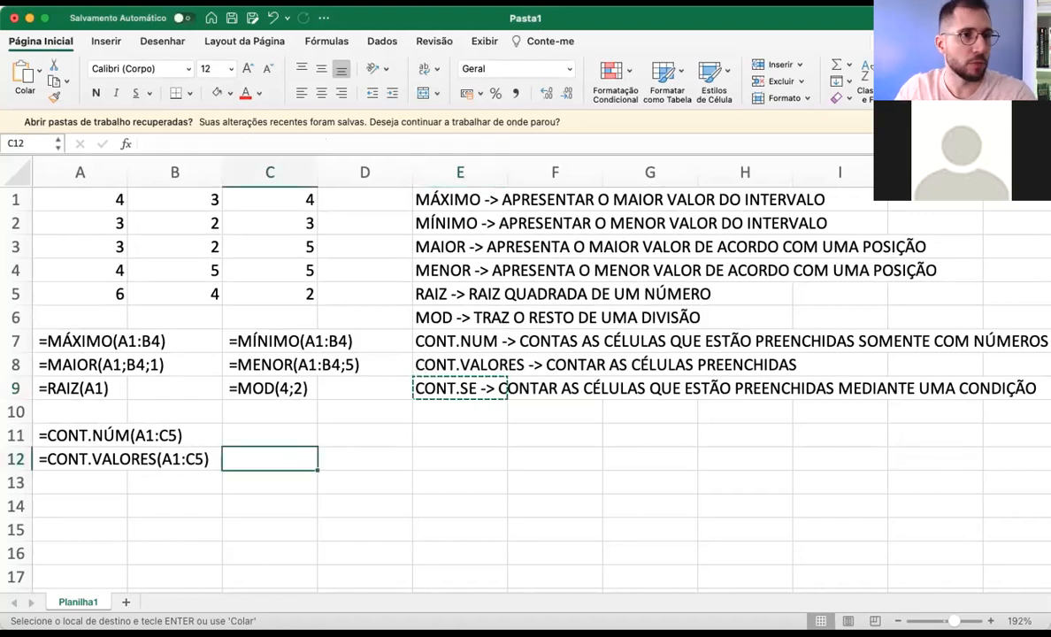
key(super+Tab)
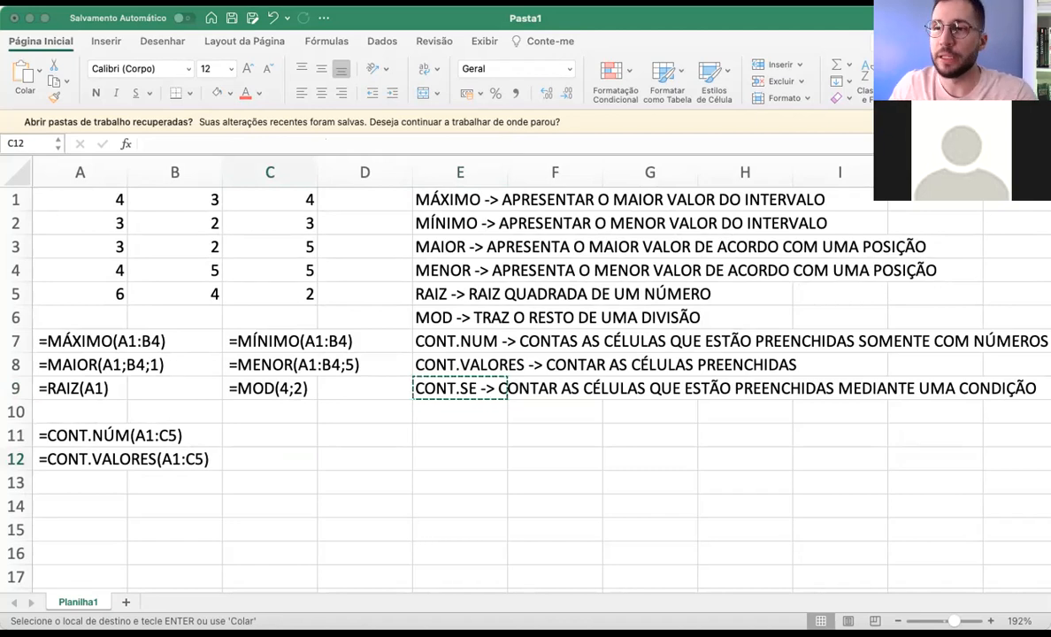
click(62, 477)
text(=CONT.SE)
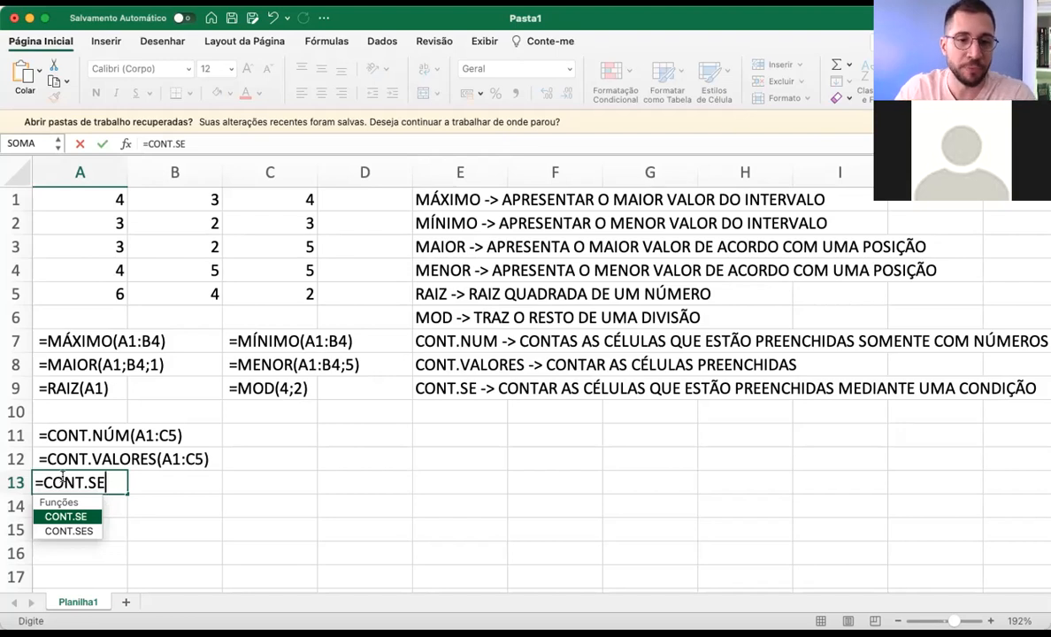
text(()
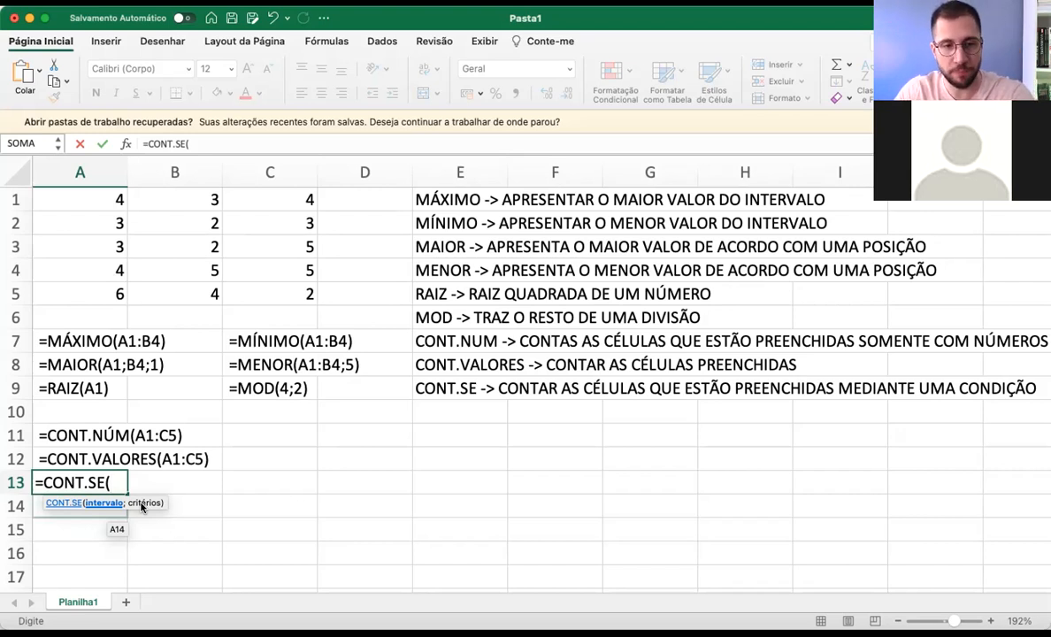
text(A1)
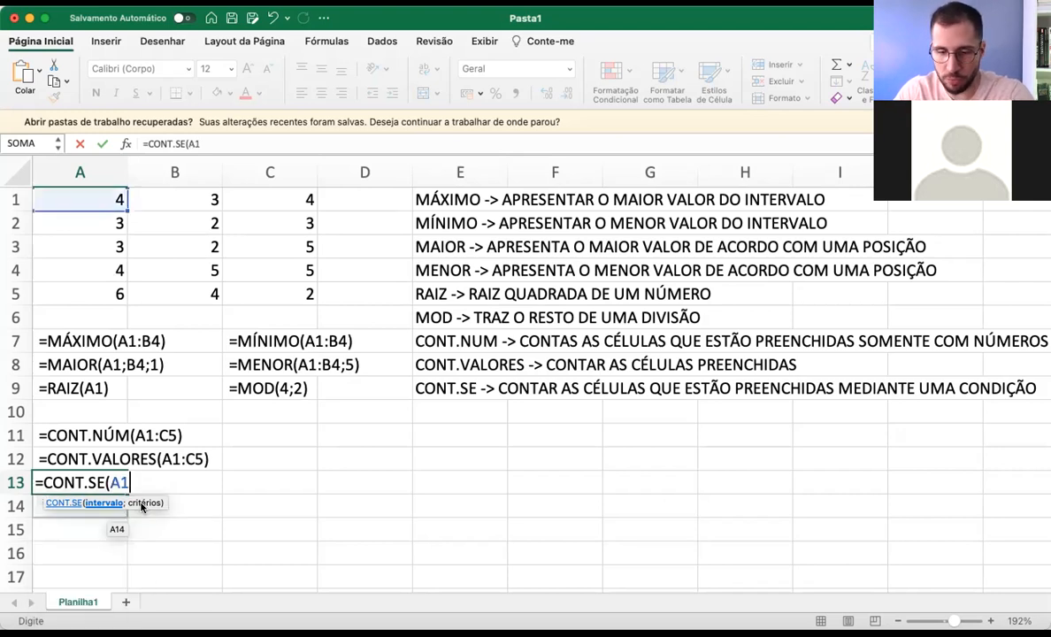
text(:C)
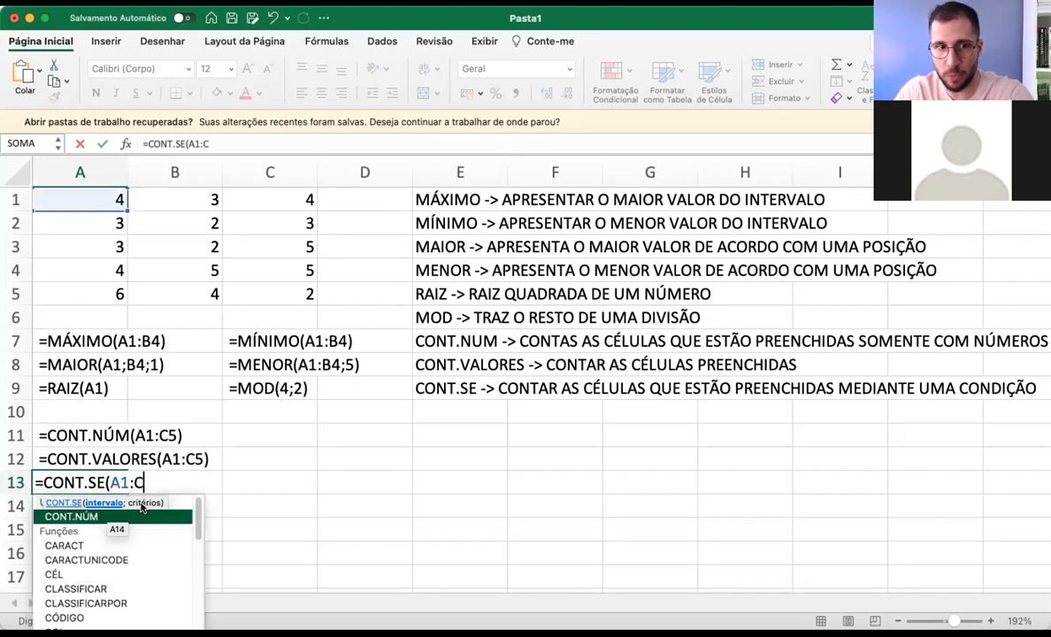
text(4)
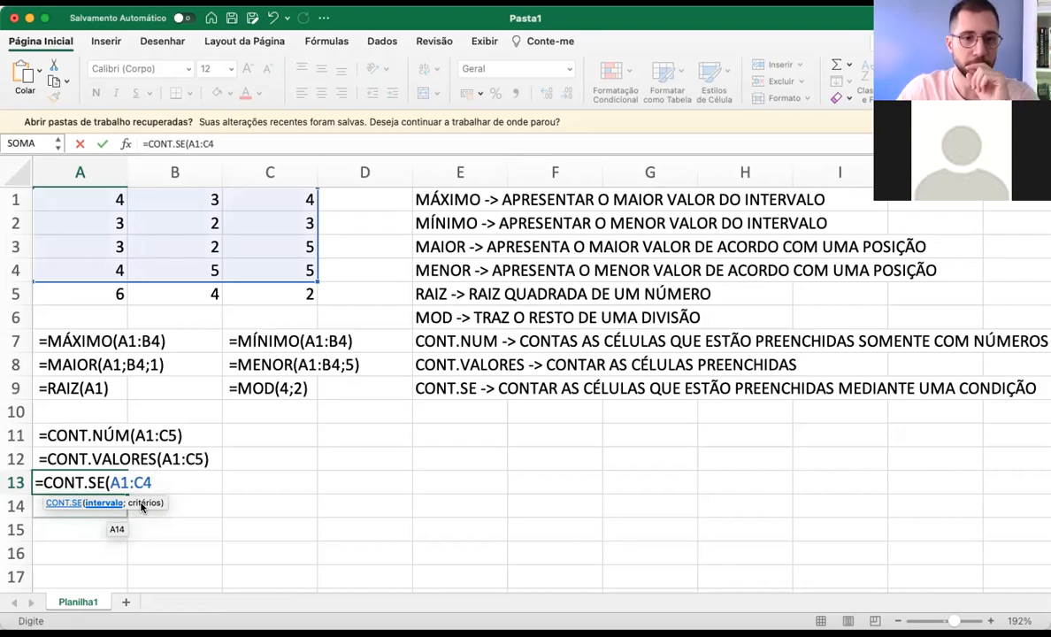
text(;)
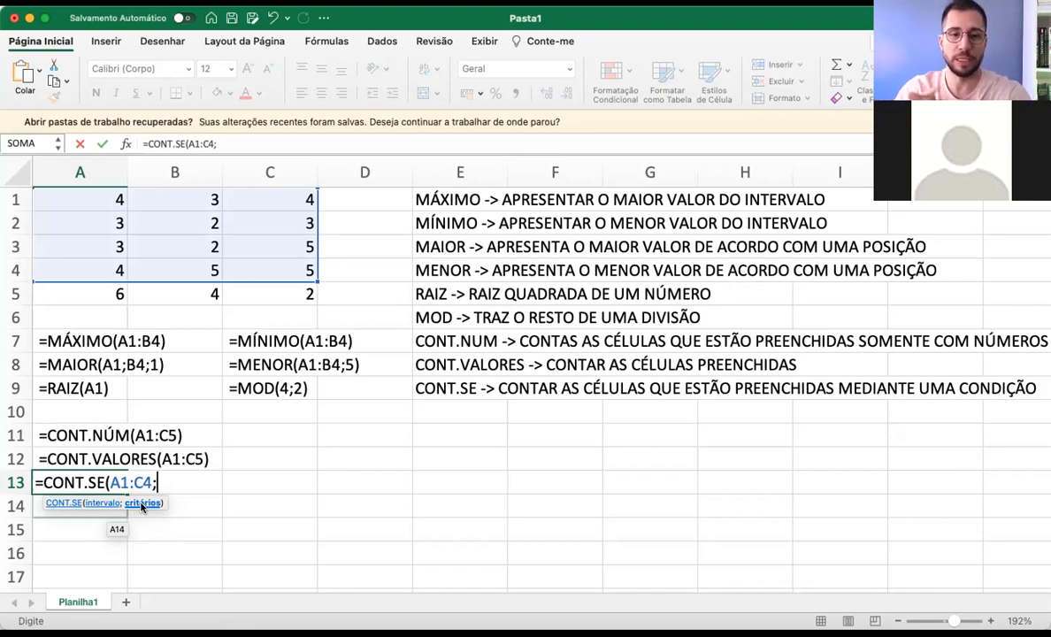
key(Escape)
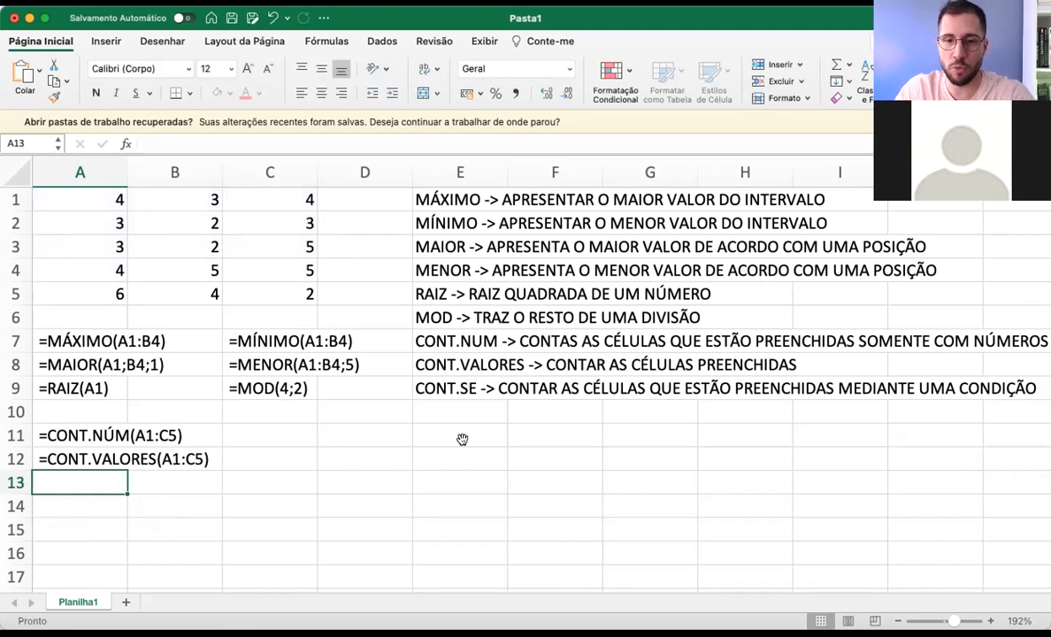
Enter the list of comparison operators "> < >= <= <> =" in cell E11 and reselect that cell
click(451, 432)
text(>)
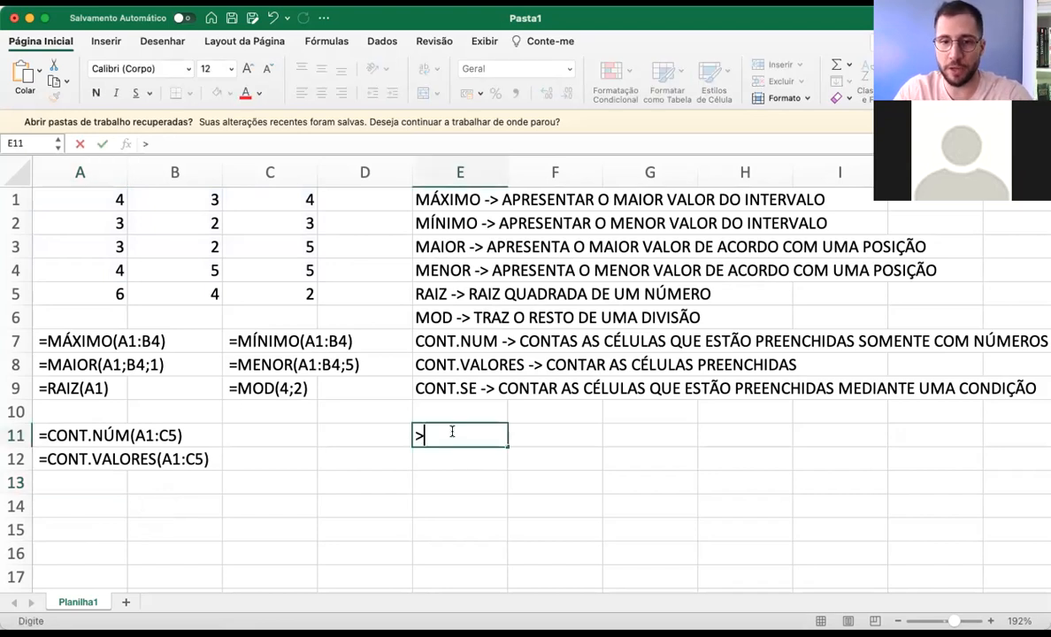
text( < >= <)
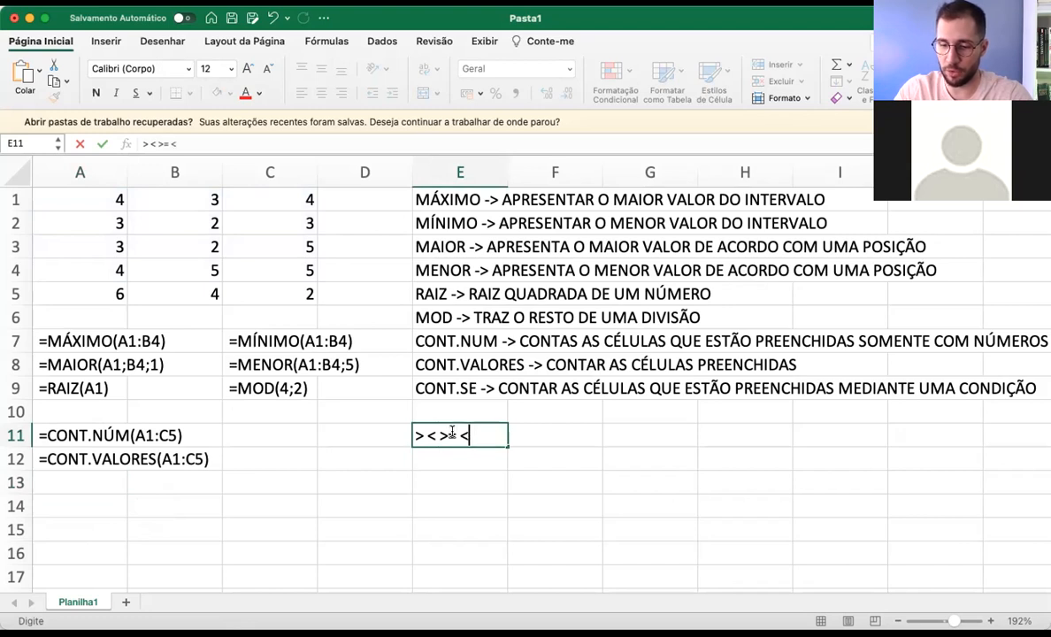
text(= )
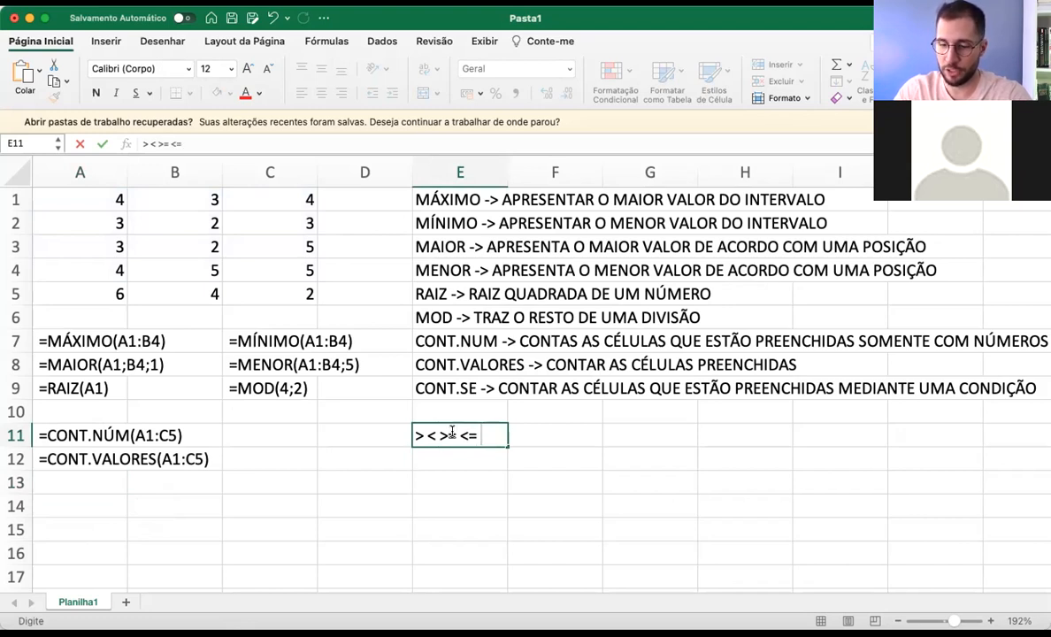
text(<> =)
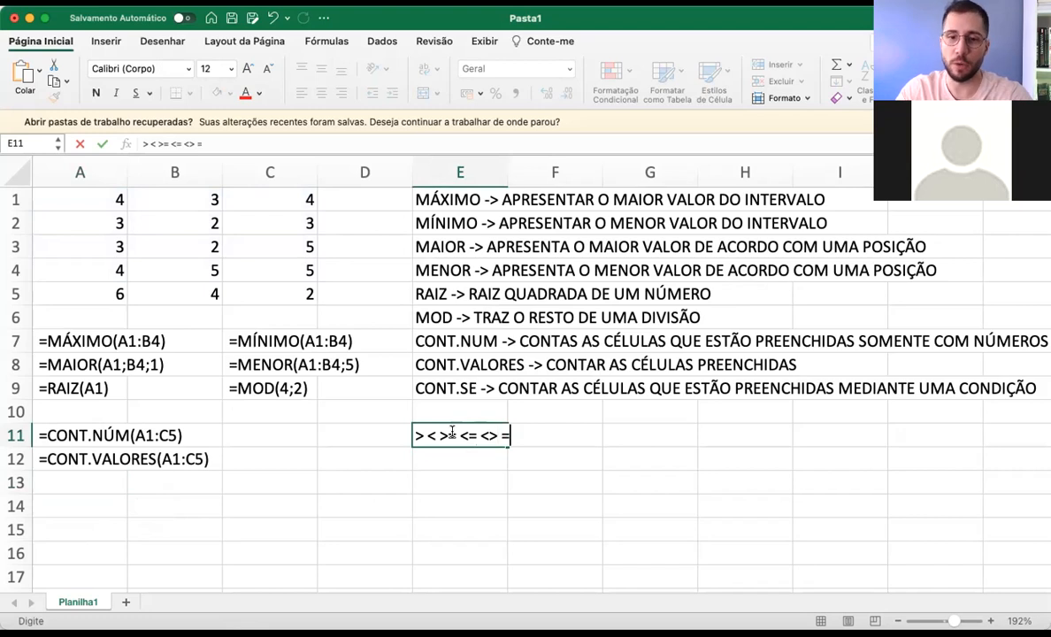
key(Return)
click(418, 434)
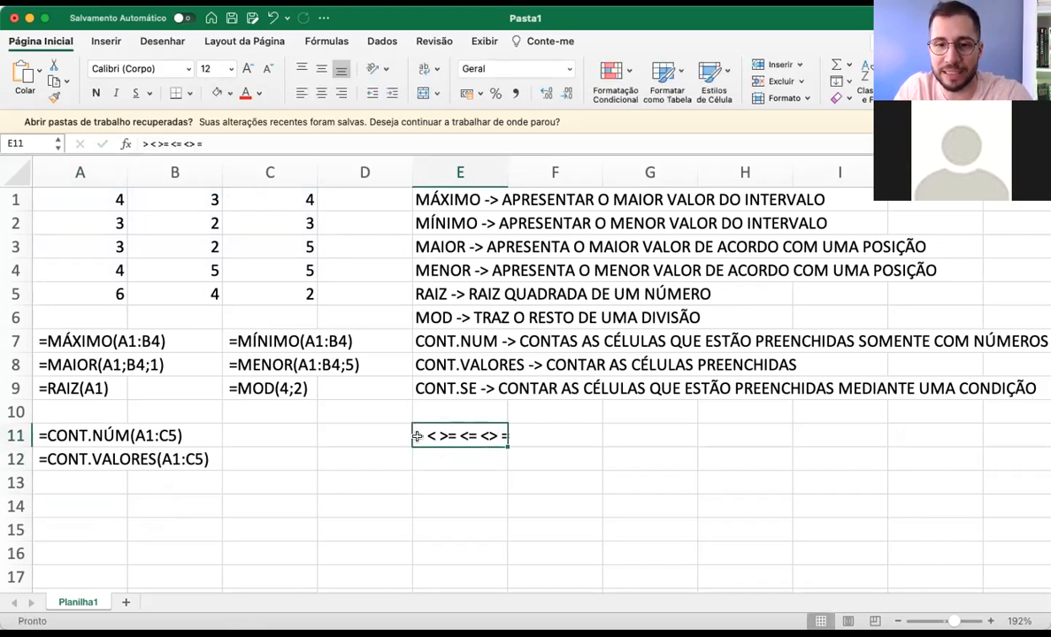
Replace the operator list in E11 with ">" and enter "<" in E12
double_click(420, 433)
mouse_move(423, 434)
mouse_down()
mouse_move(508, 435)
mouse_move(431, 435)
mouse_up()
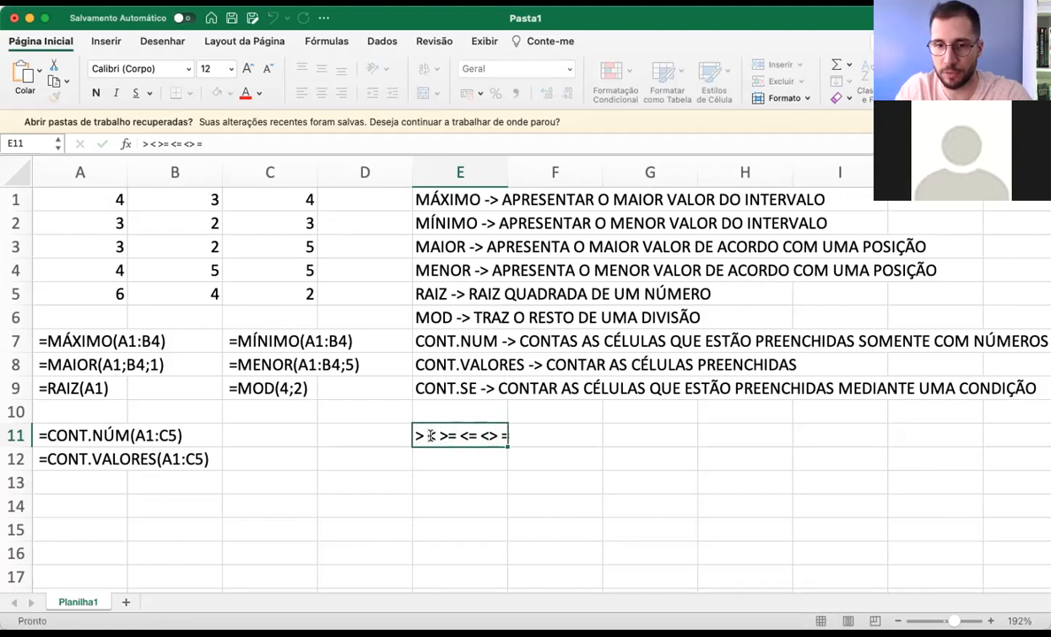
key(Escape)
text(>)
key(Return)
text(<)
Enter the operators ">=" in cell F11 and "<=" in cell F12
click(437, 435)
key(Right)
text(>=)
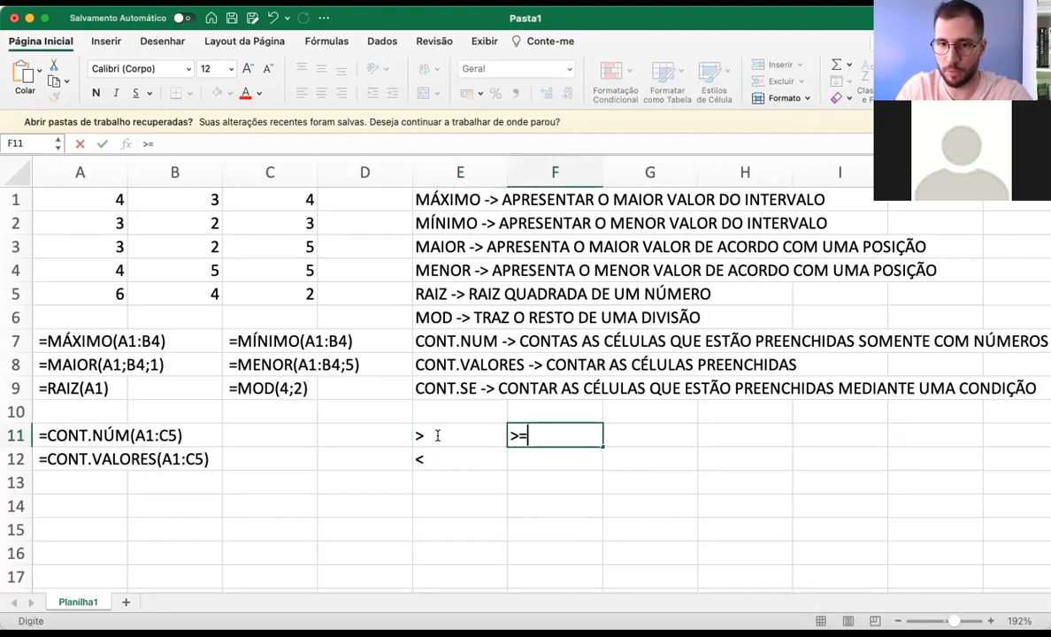
key(Return)
text(<=)
key(Return)
Enter the operators "<>" in G11 and "=" in G12, and select the operator block E11:G12
key(Up)
key(Up)
key(Right)
text(<>)
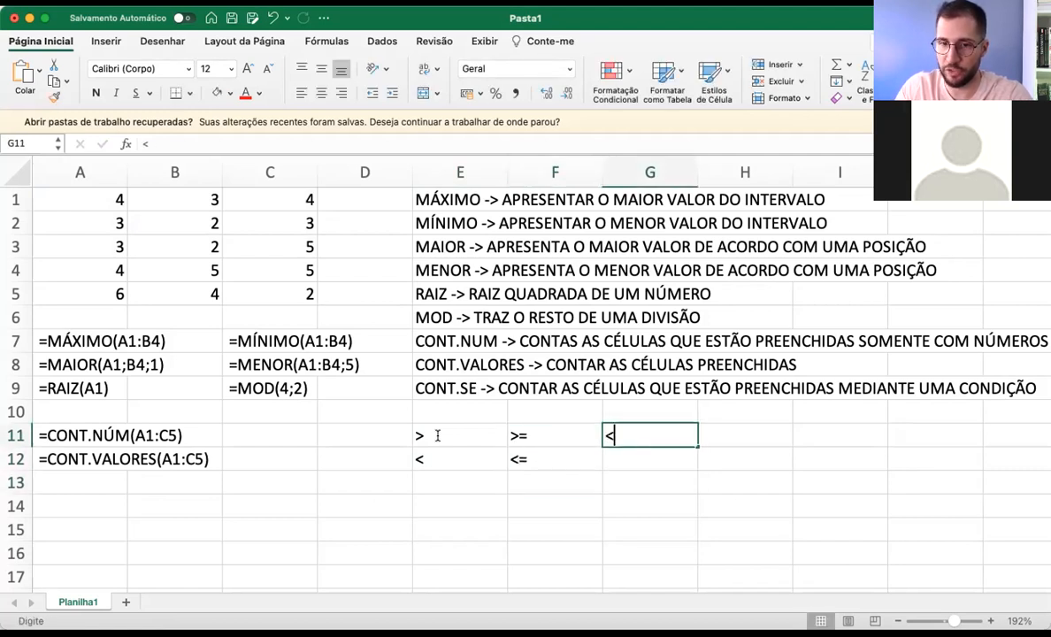
key(Return)
text(=)
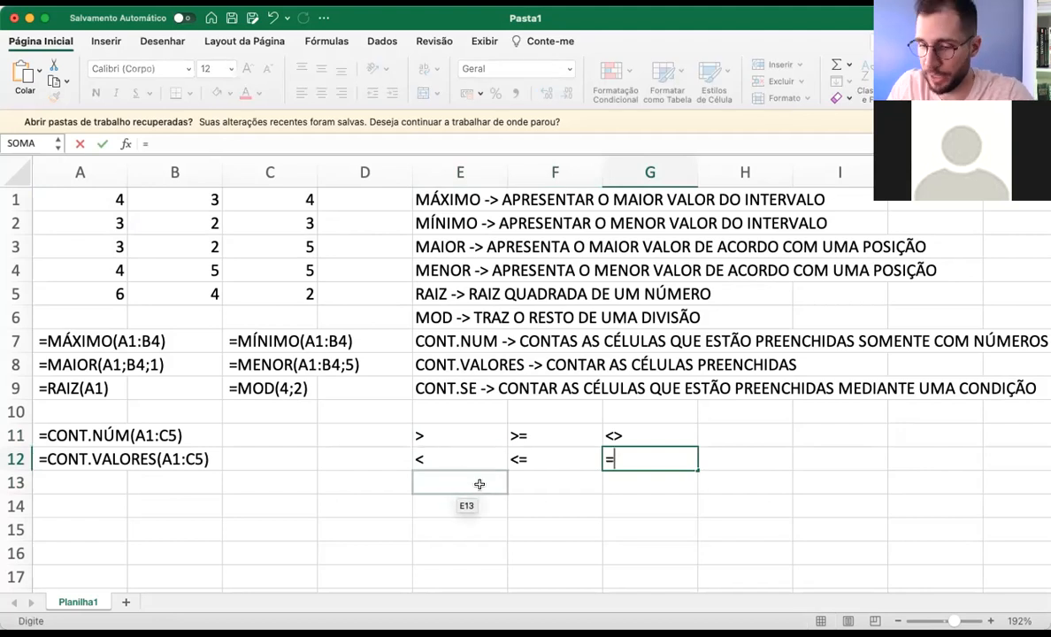
key(Return)
drag(425, 435, 650, 460)
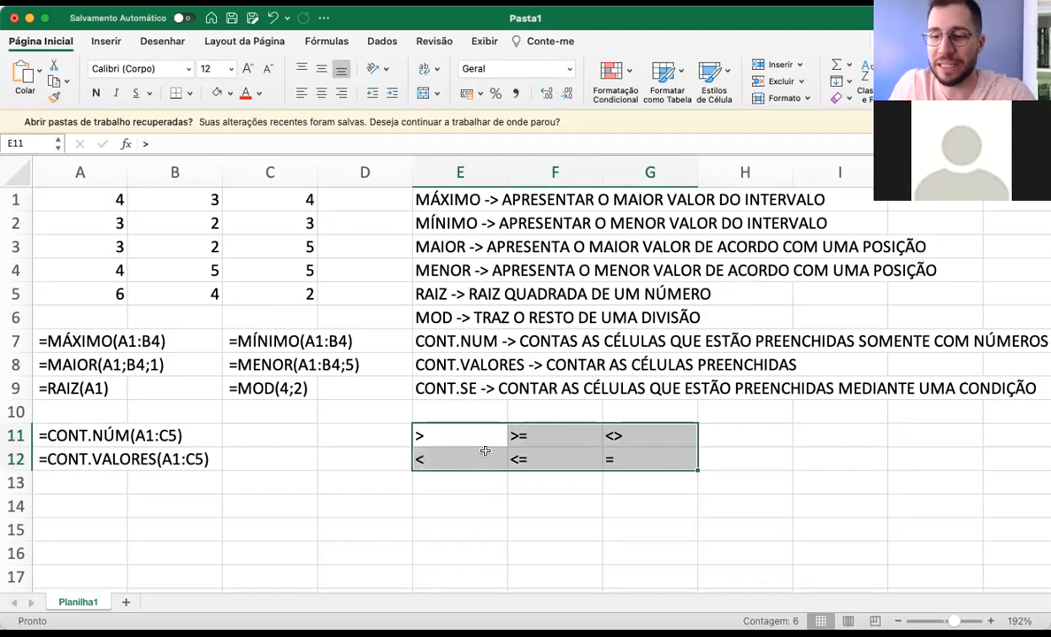
Enter the formula =CONT.SE(A1:C4;">4") in cell A13
click(71, 473)
text(=CONT)
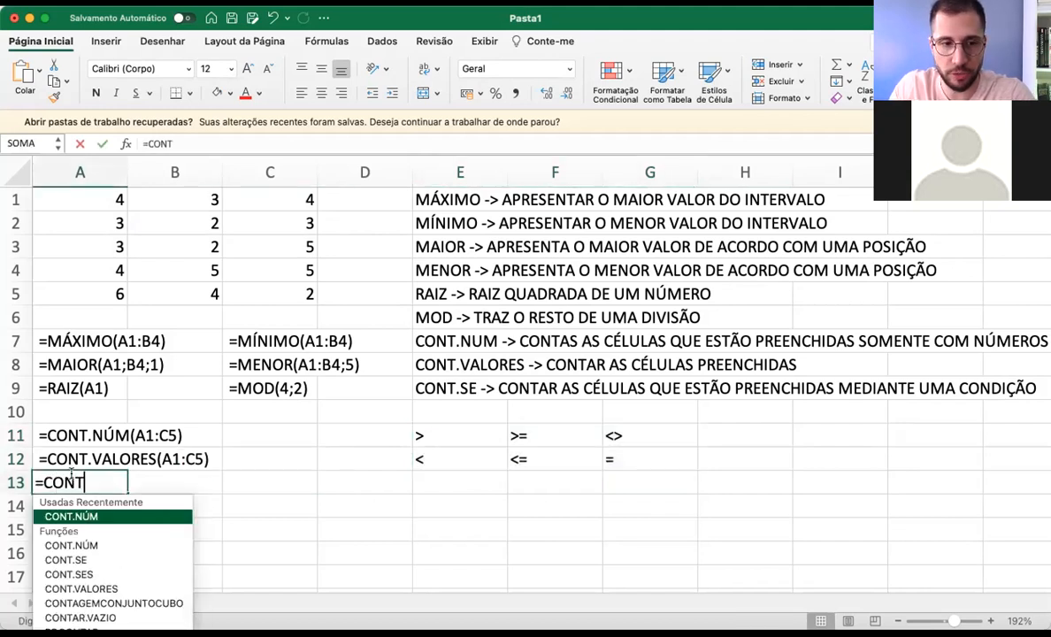
text(.SE()
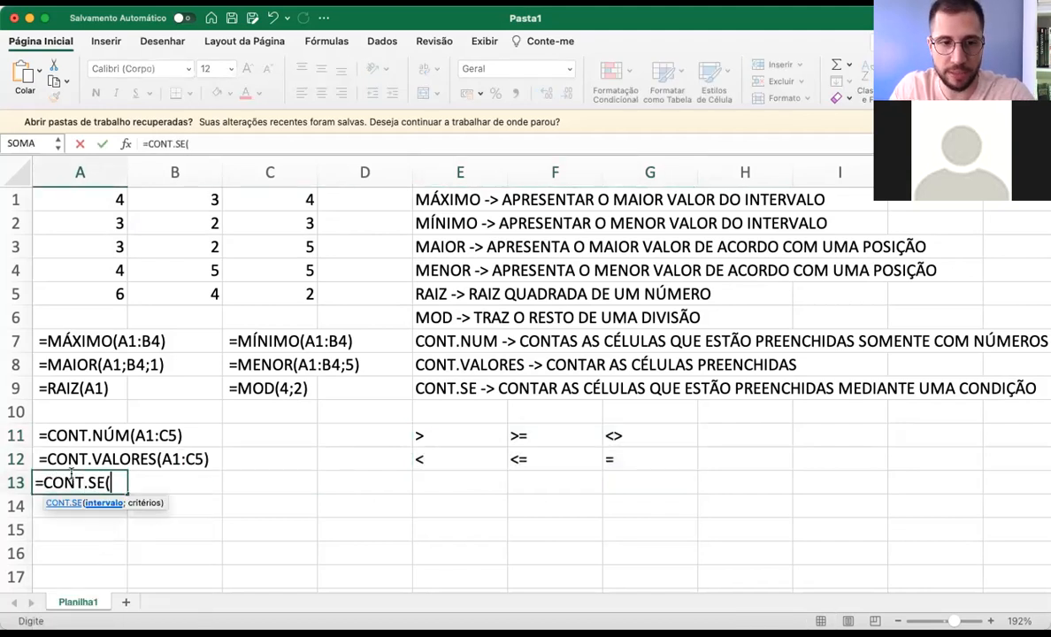
text(A1:C)
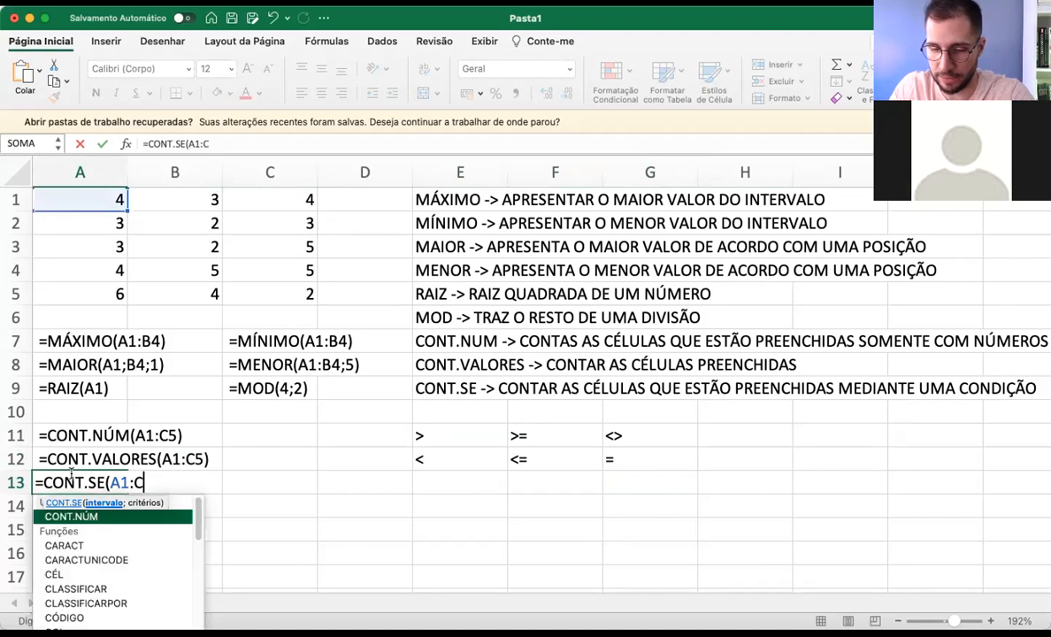
text(4;)
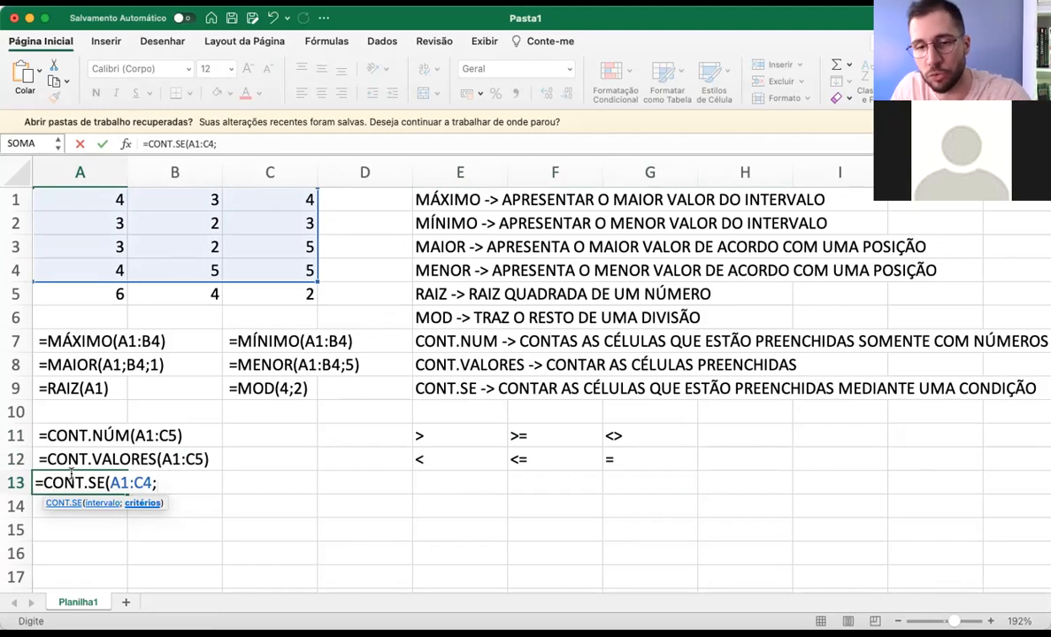
text(".)
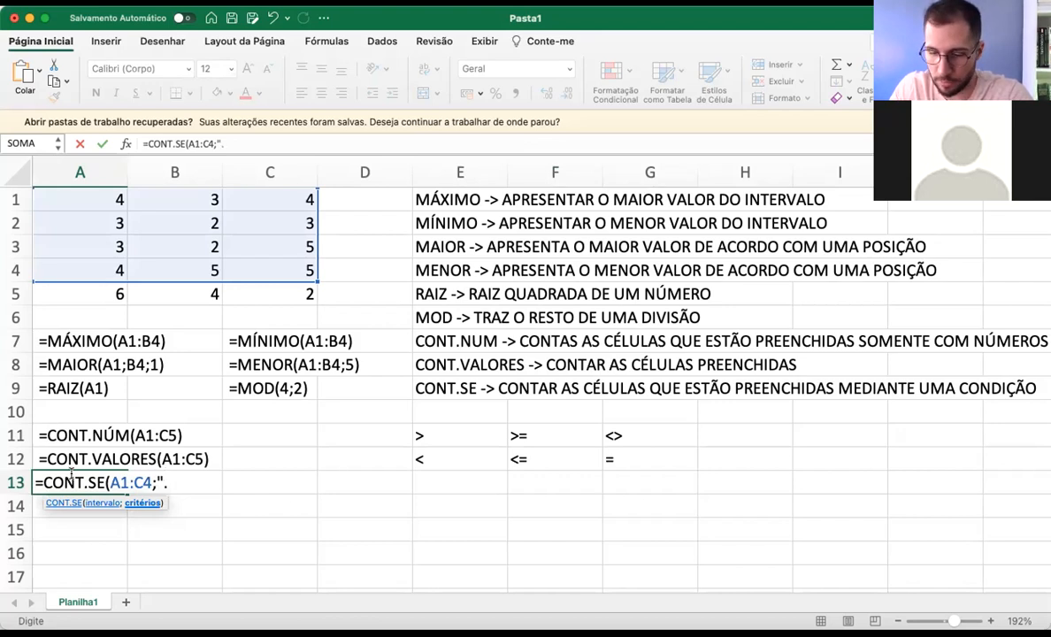
key(BackSpace)
text(>4")
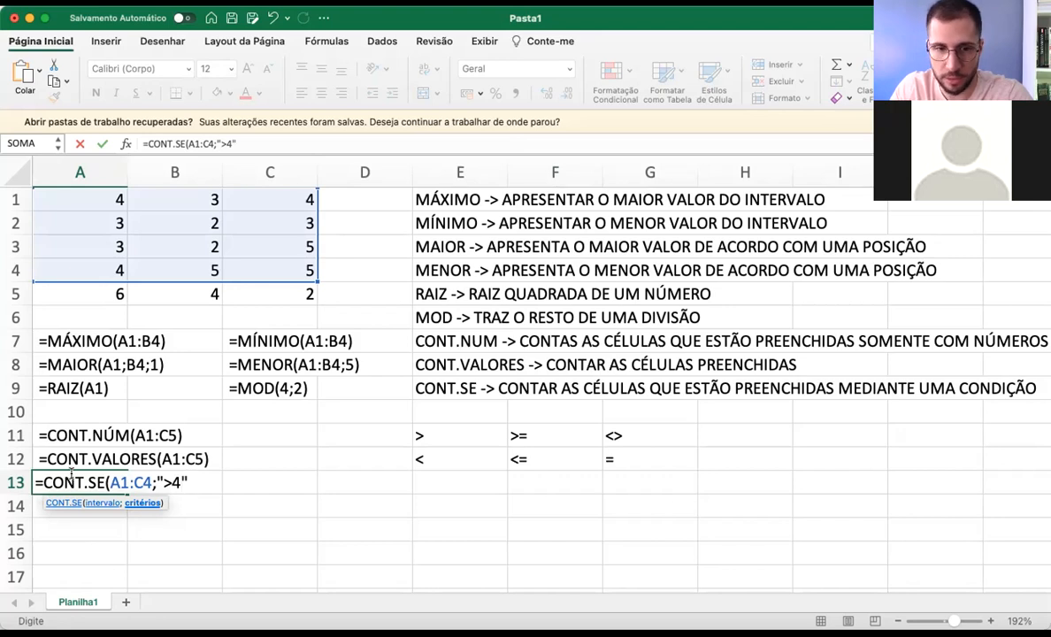
text())
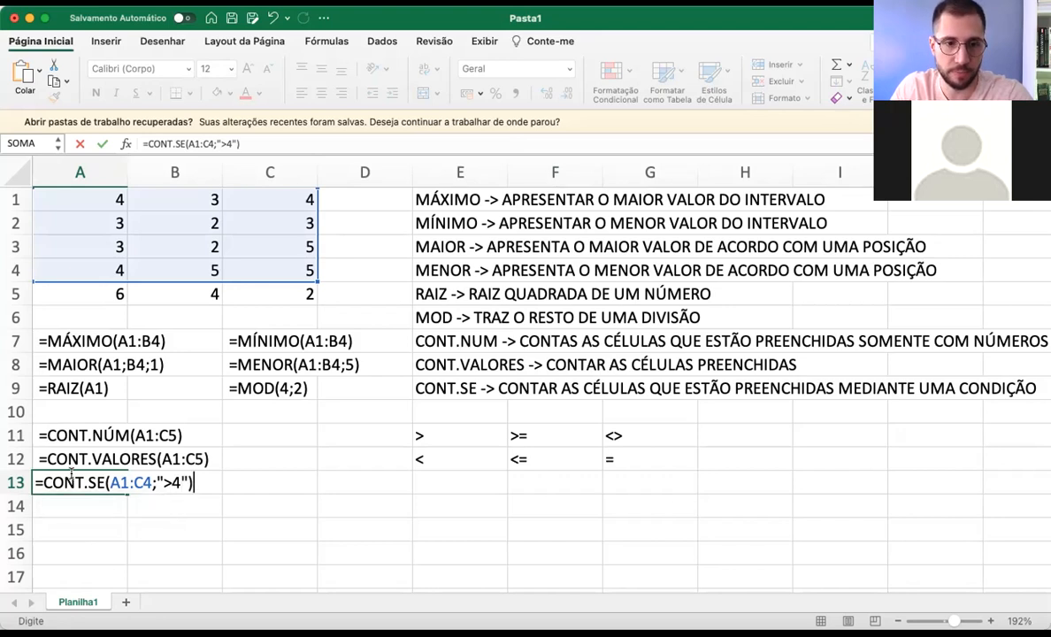
key(Return)
Review the range and criterion arguments of the CONT.SE formula in A13 without changing it
click(72, 478)
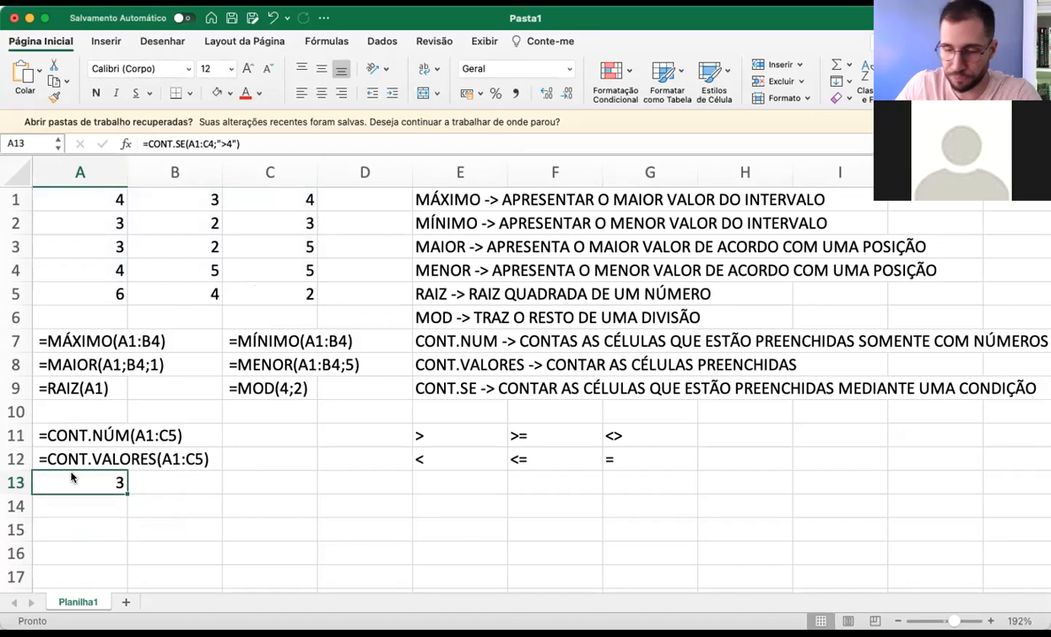
double_click(72, 478)
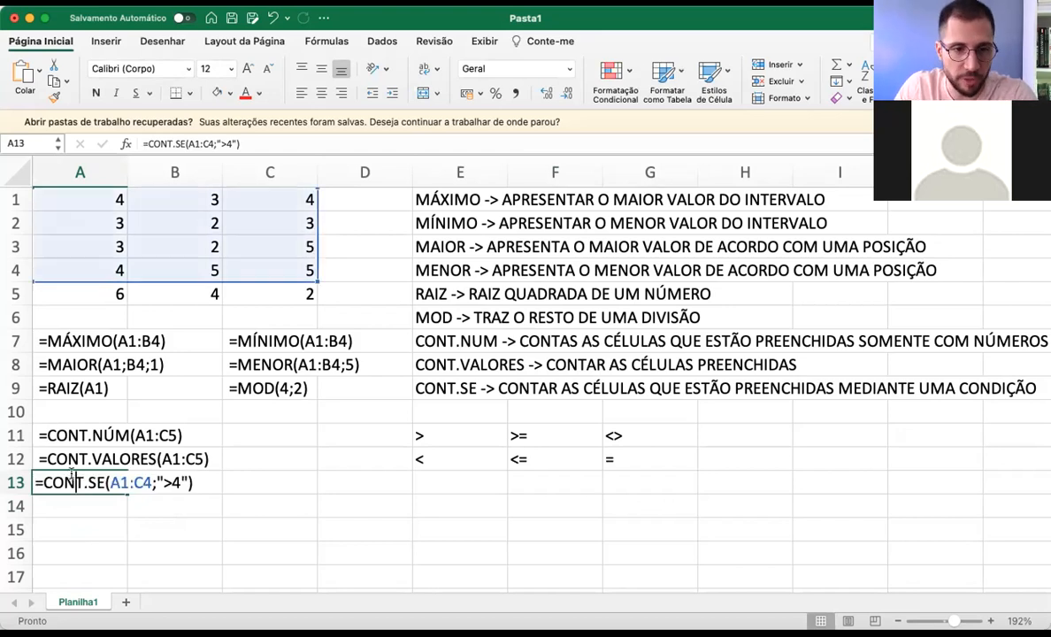
drag(112, 482, 150, 479)
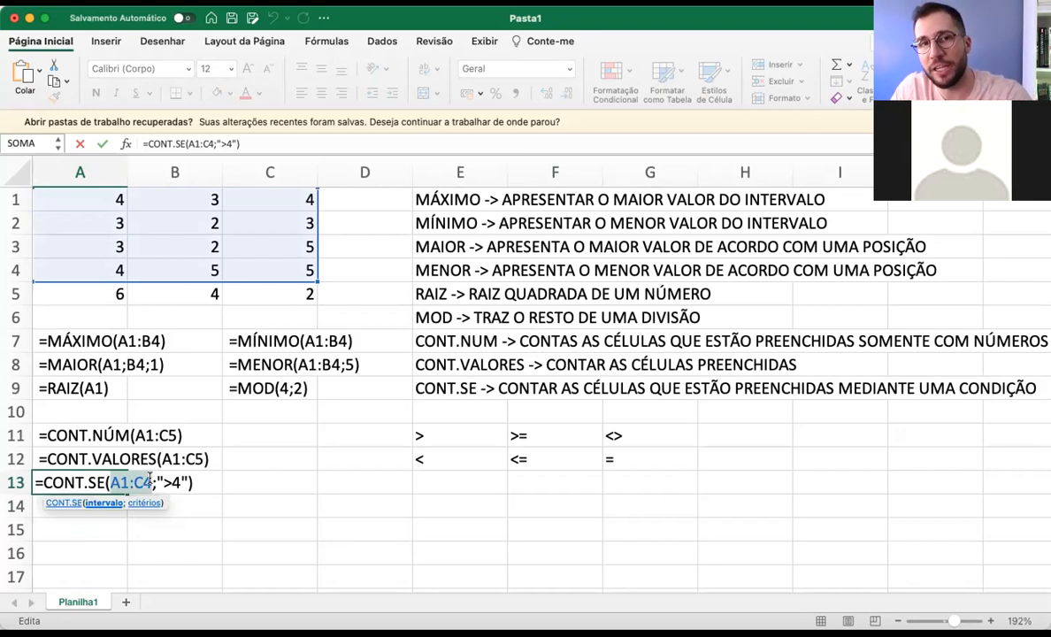
drag(160, 482, 177, 492)
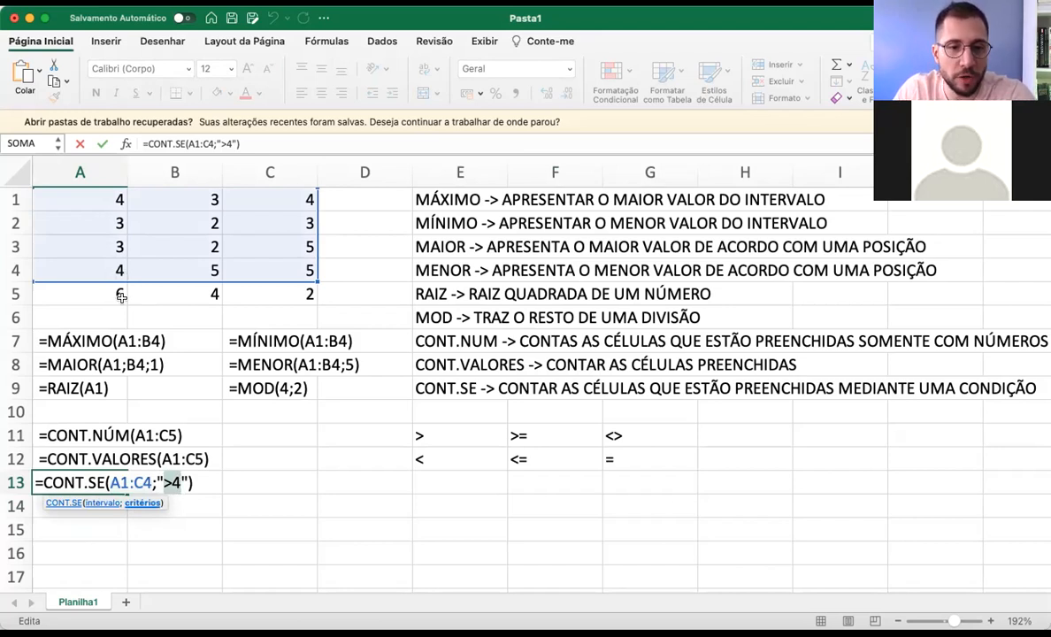
key(Return)
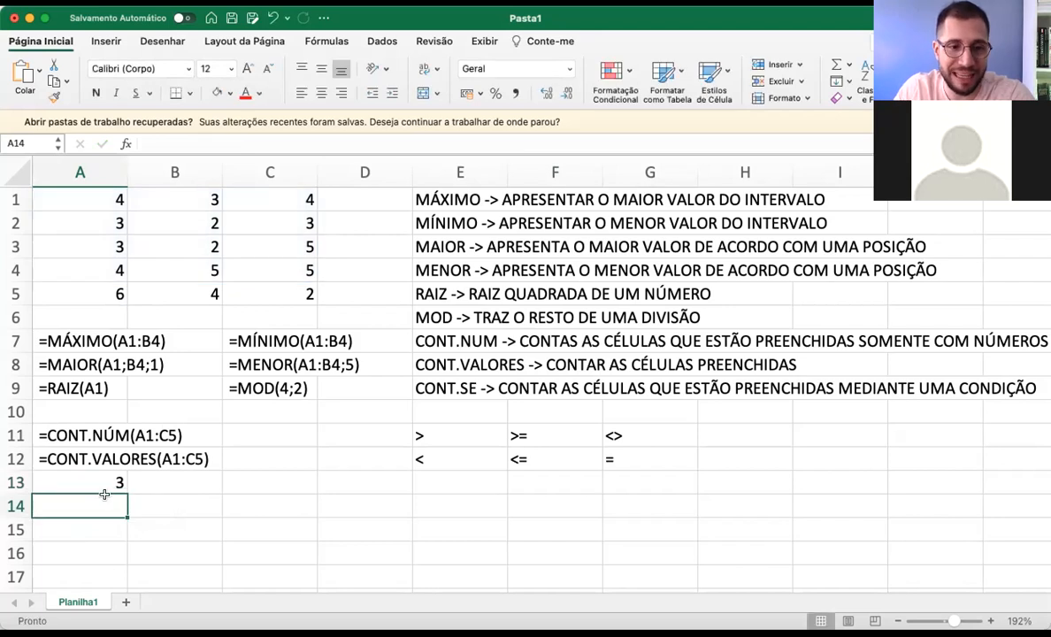
click(93, 476)
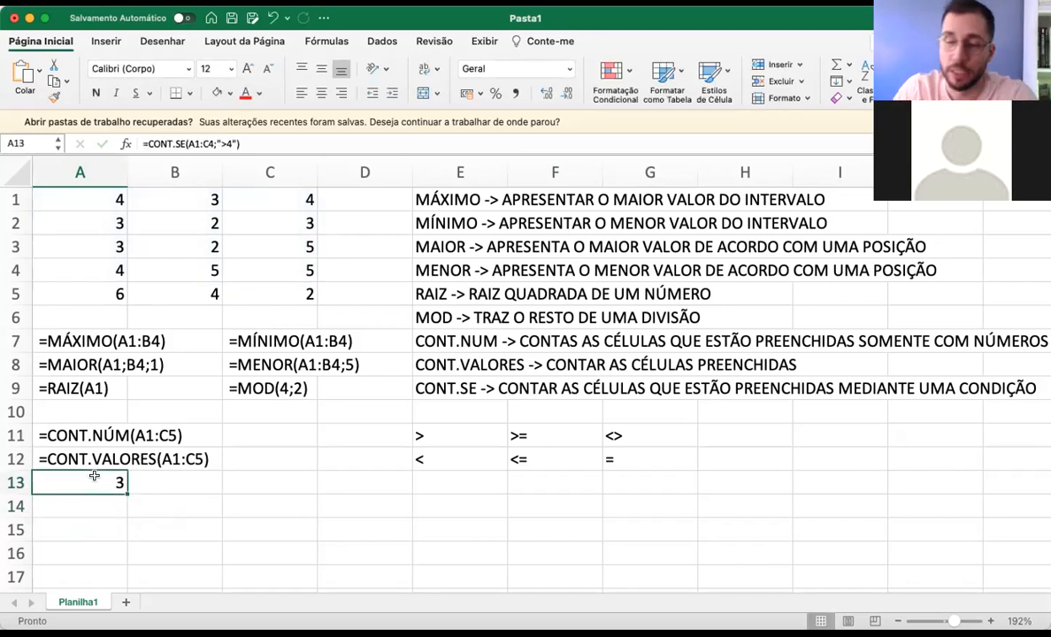
Fill the range A1:C4 with a light orange background and deselect it
drag(80, 199, 237, 270)
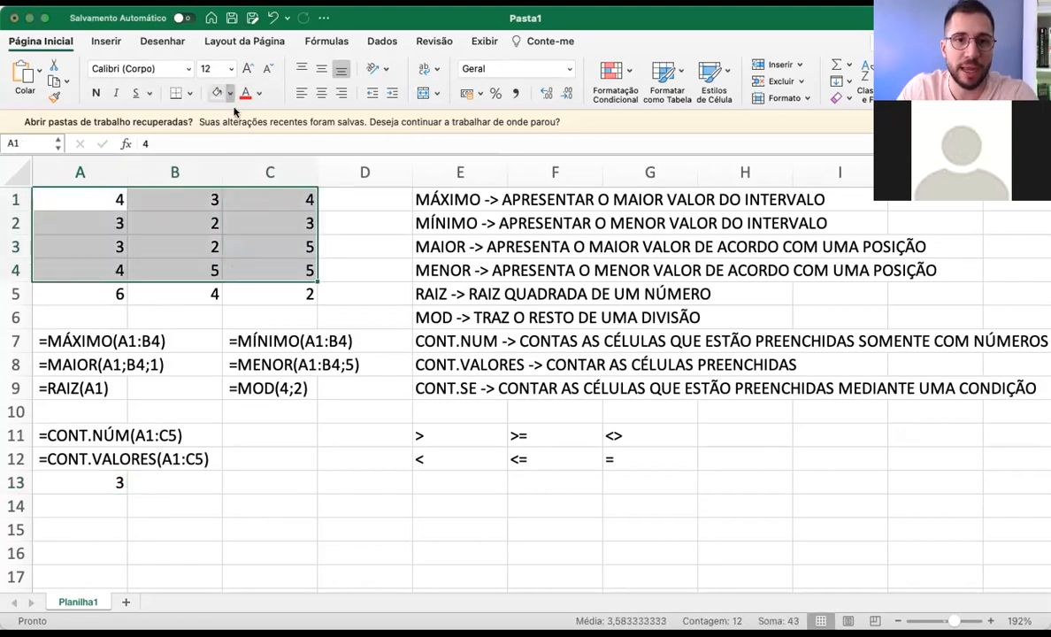
click(291, 217)
click(347, 266)
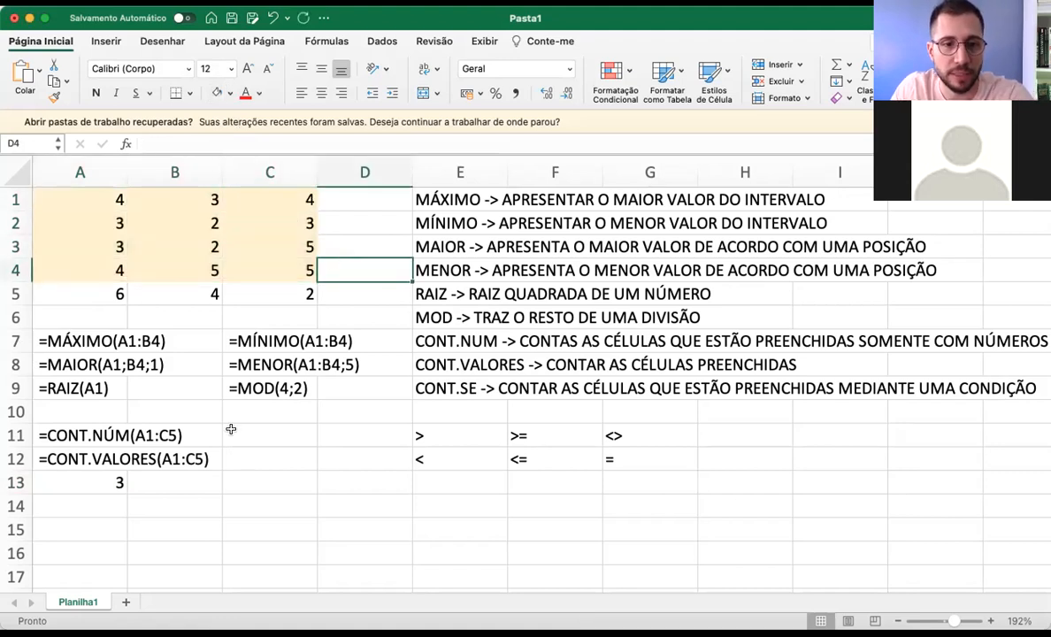
Go through cells A1:A4 and B1:B4 one by one and fill B4, which meets the >4 condition, with blue
click(77, 198)
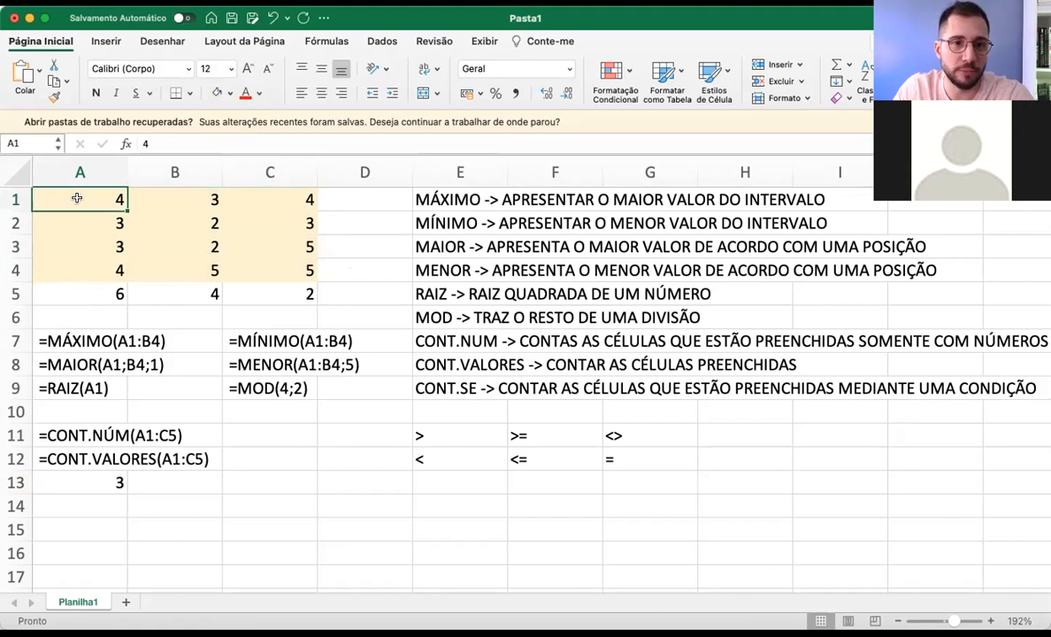
click(84, 221)
click(84, 245)
click(84, 267)
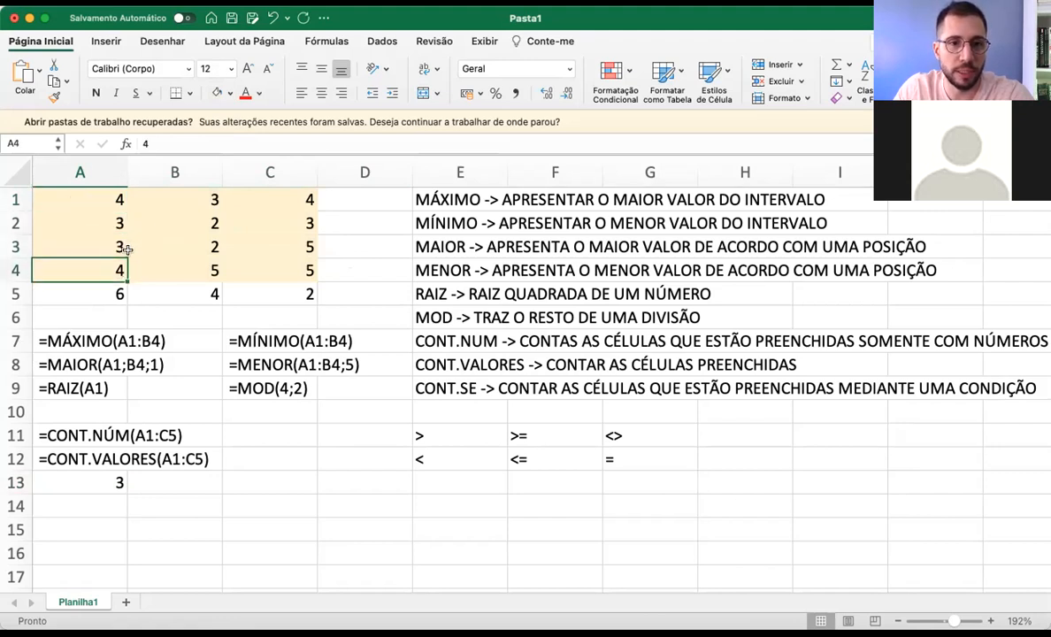
click(161, 196)
click(172, 222)
click(186, 247)
click(188, 269)
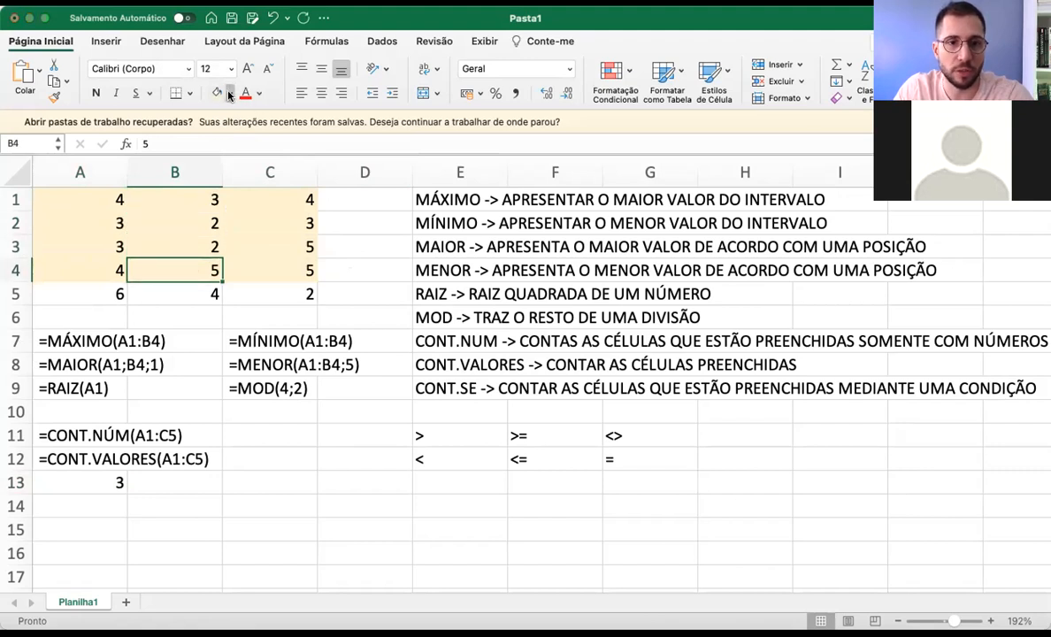
click(276, 199)
Check the cells of column C, fill C3 and C4 with the same blue, and select the range A1:C4
click(266, 199)
click(272, 222)
click(270, 240)
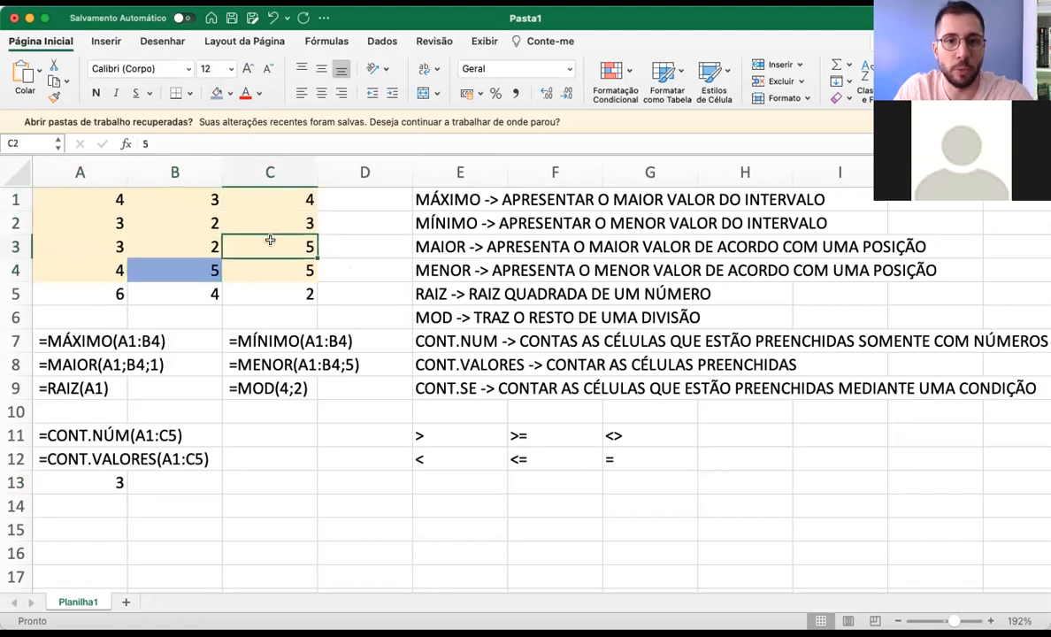
click(216, 93)
click(290, 263)
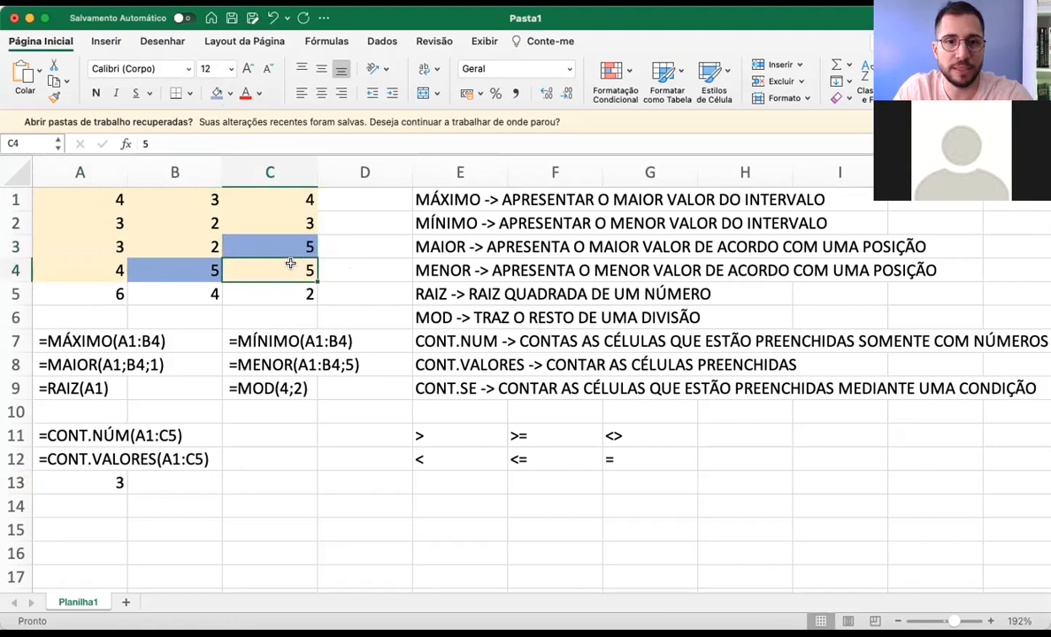
click(216, 93)
click(348, 231)
click(75, 204)
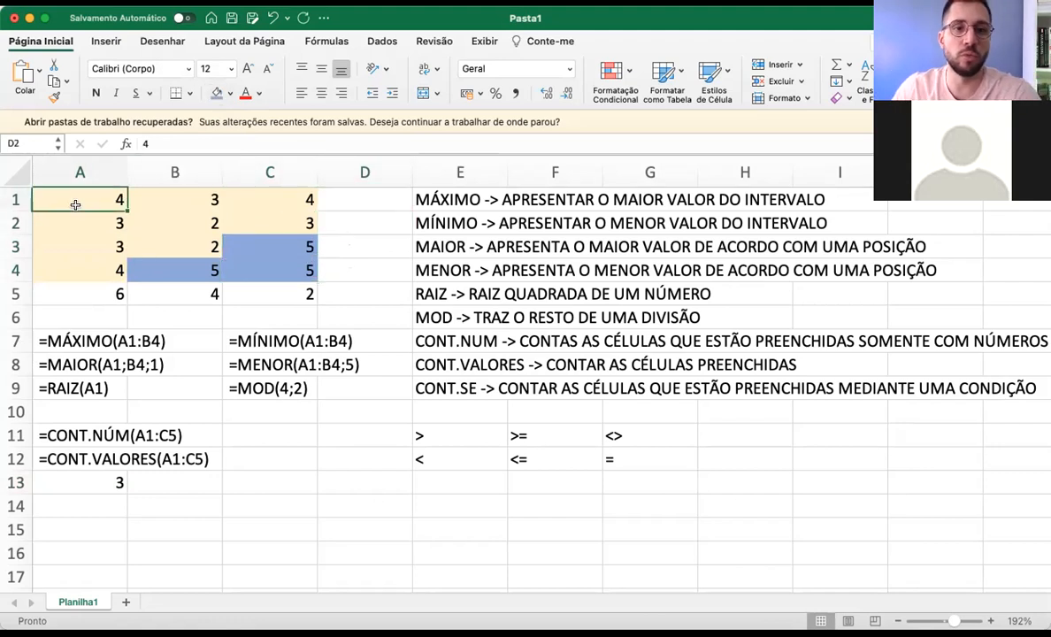
drag(75, 204, 269, 265)
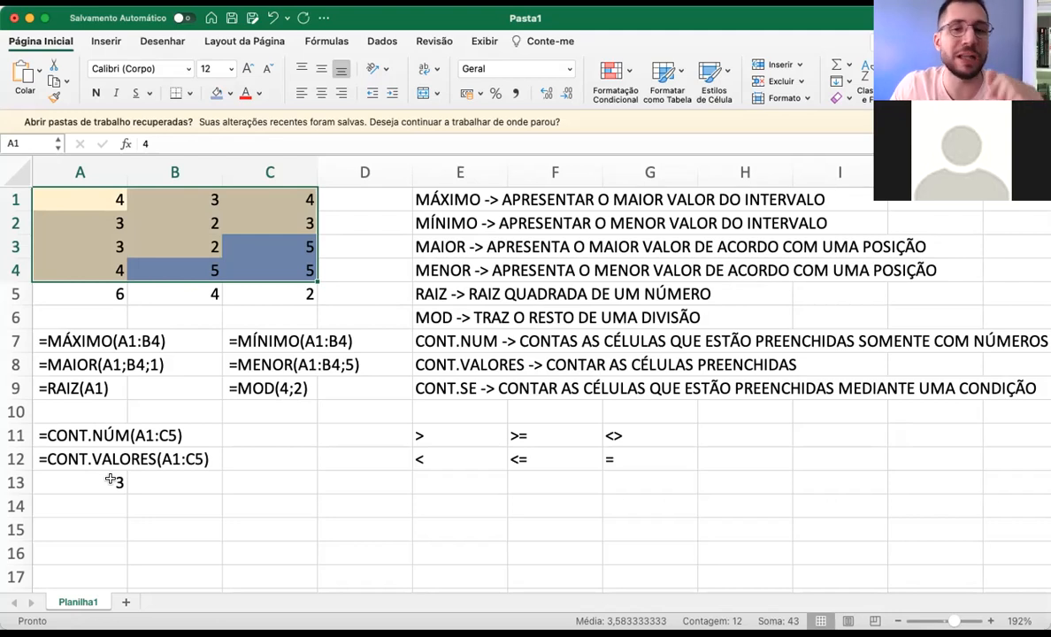
Set cell B3 to 4,1 to test the CONT.SE formula in A13, and undo the change
click(164, 249)
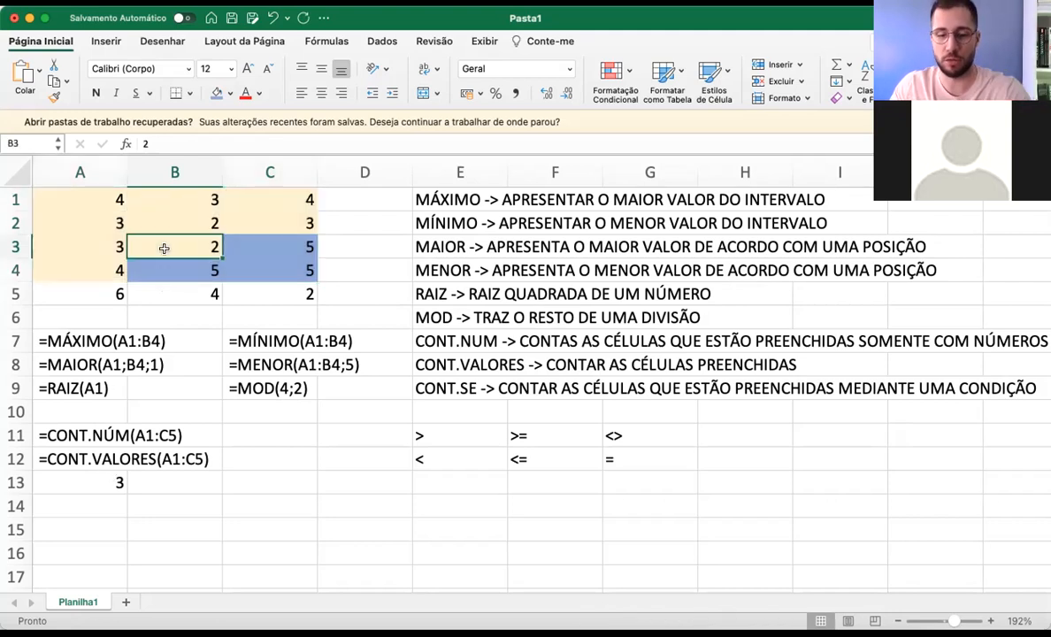
text(4,1)
key(Return)
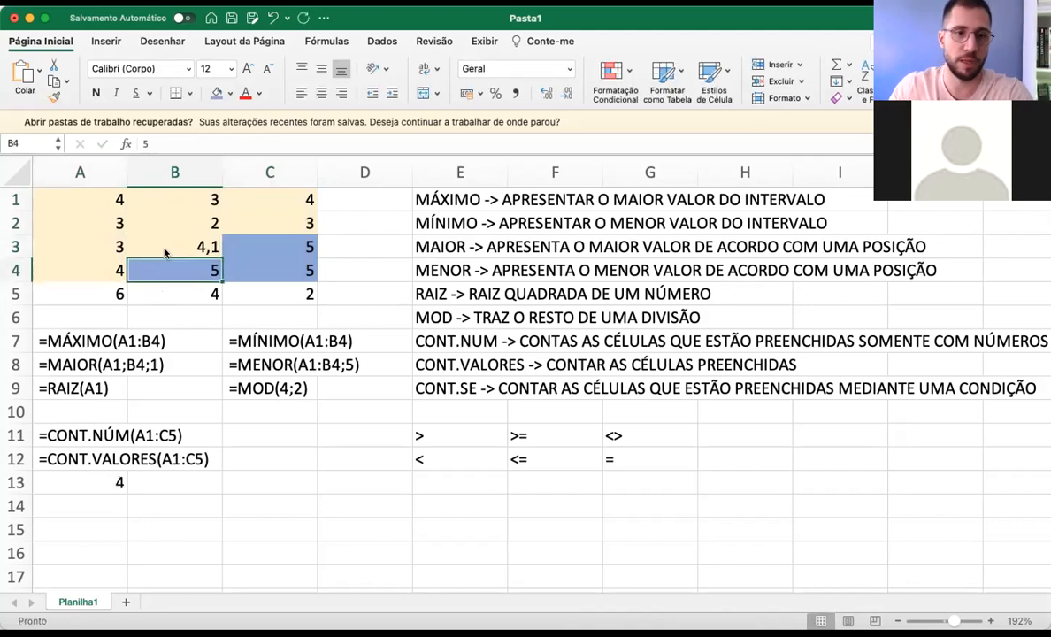
click(115, 480)
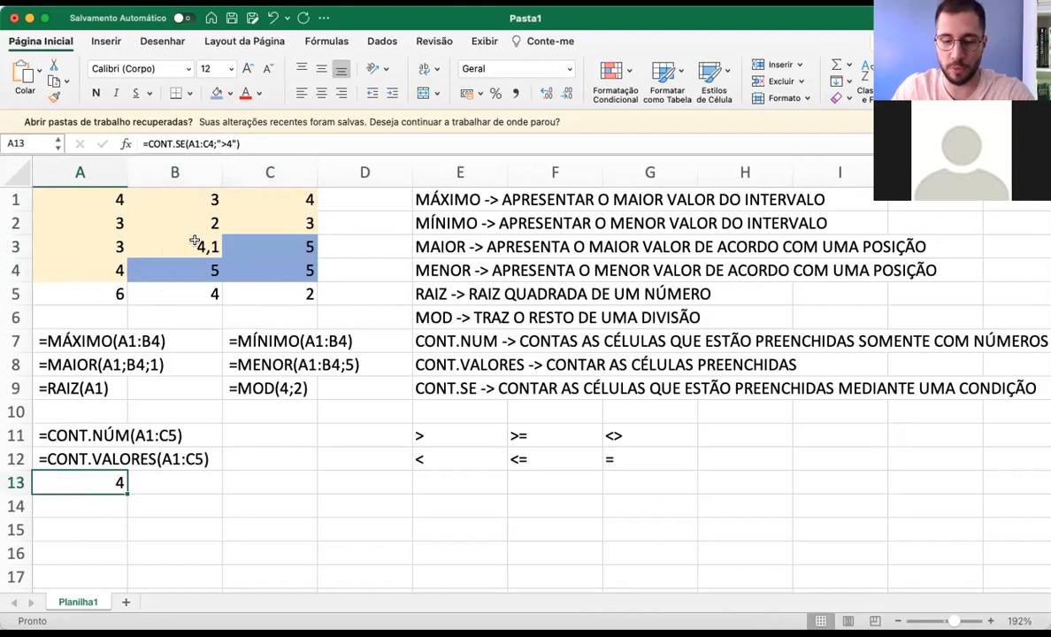
key(super+z)
click(78, 479)
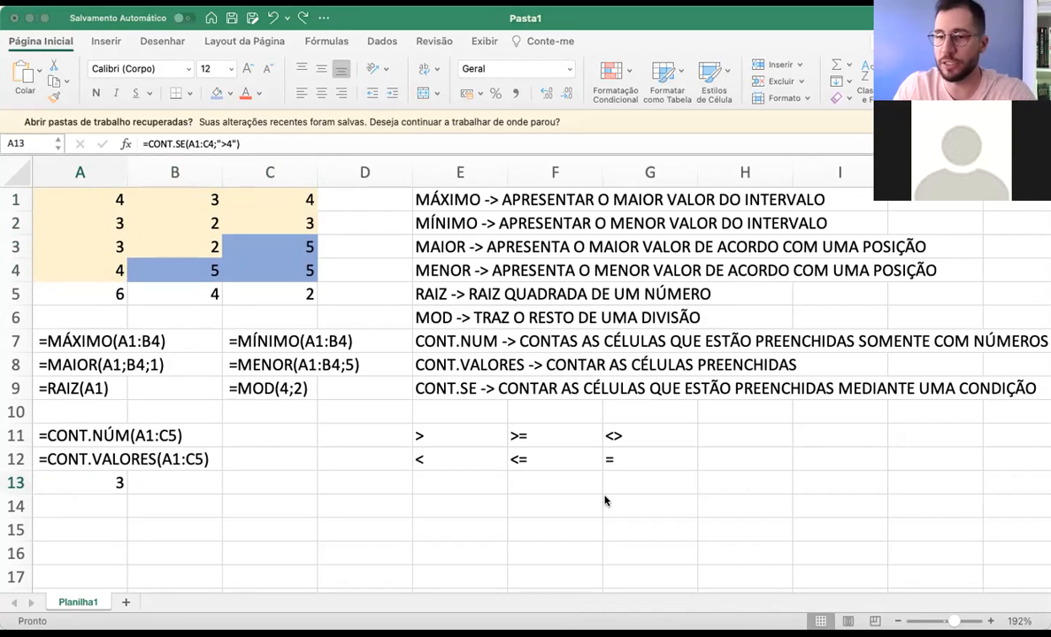
Replace "MEDIANTE" with "QUE ATENDEM" in the CONT.SE description in cell E9
click(850, 382)
click(734, 387)
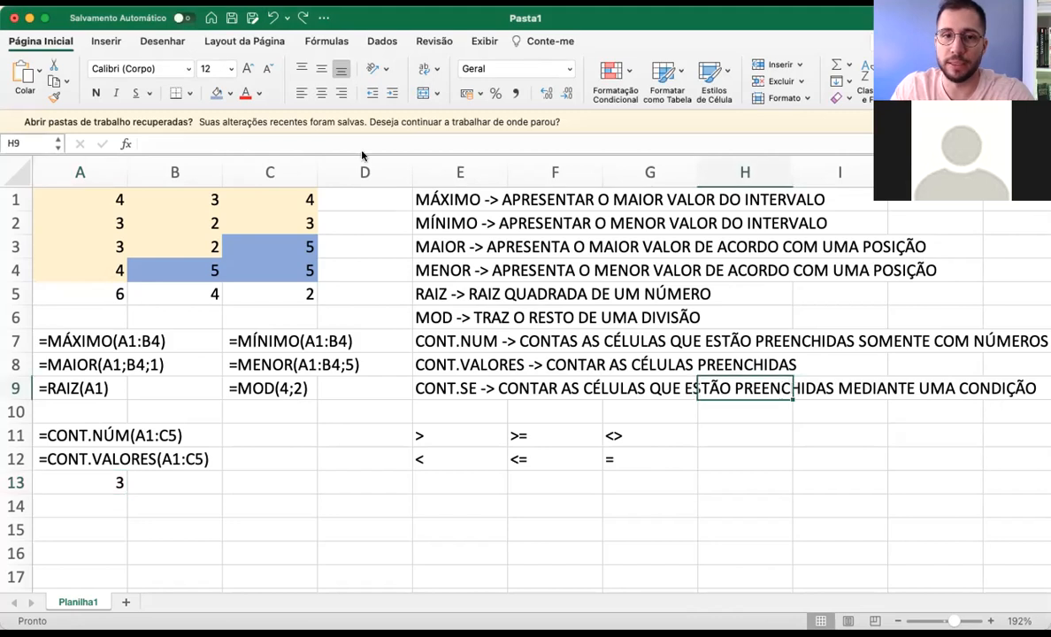
click(460, 388)
double_click(412, 137)
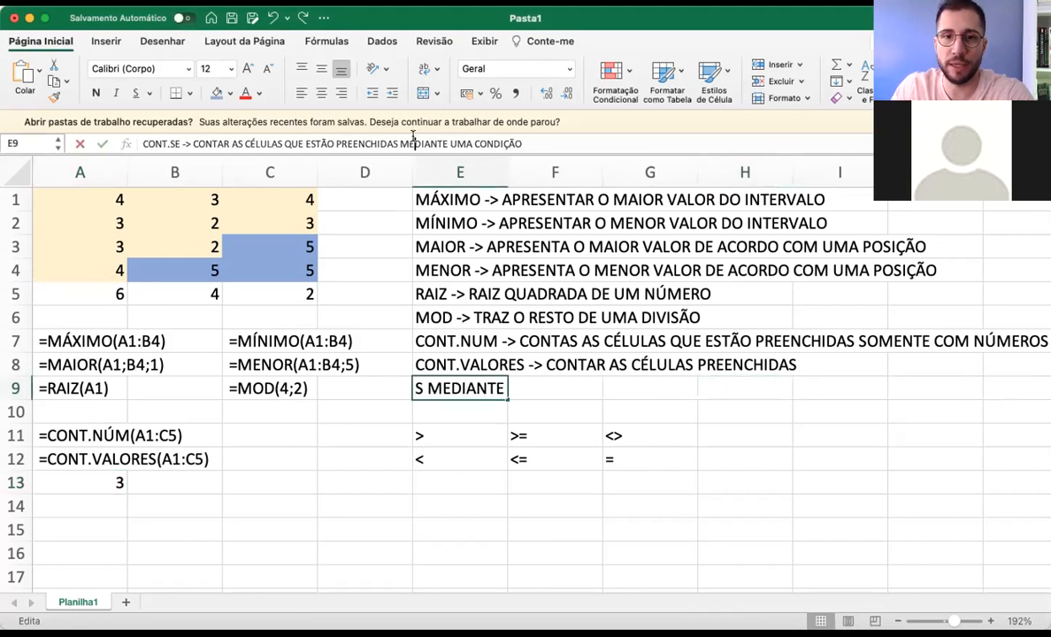
text(QUE ATENDEM)
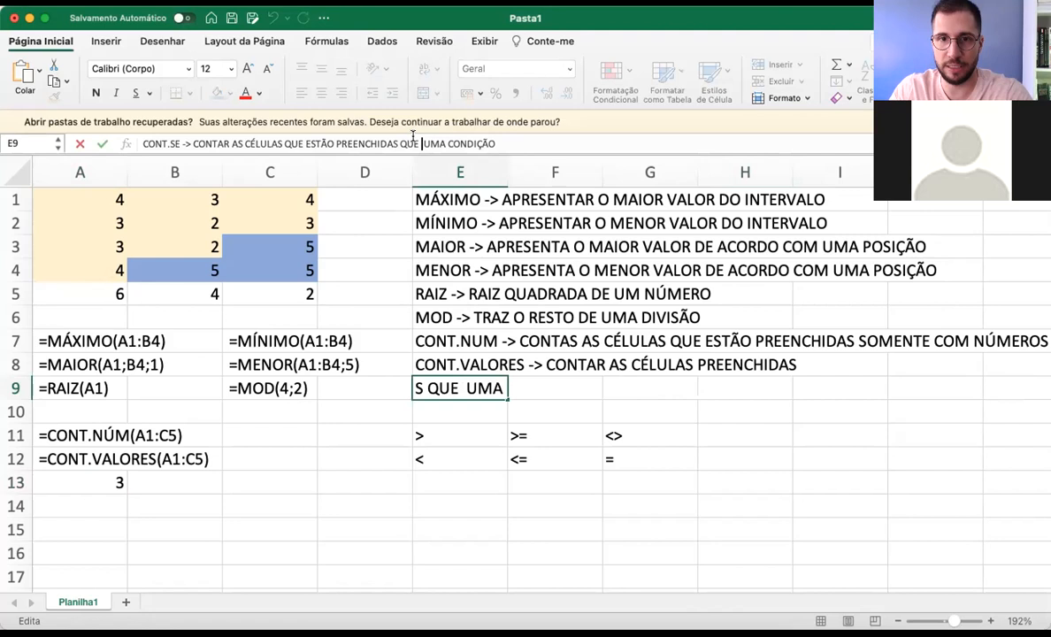
key(Return)
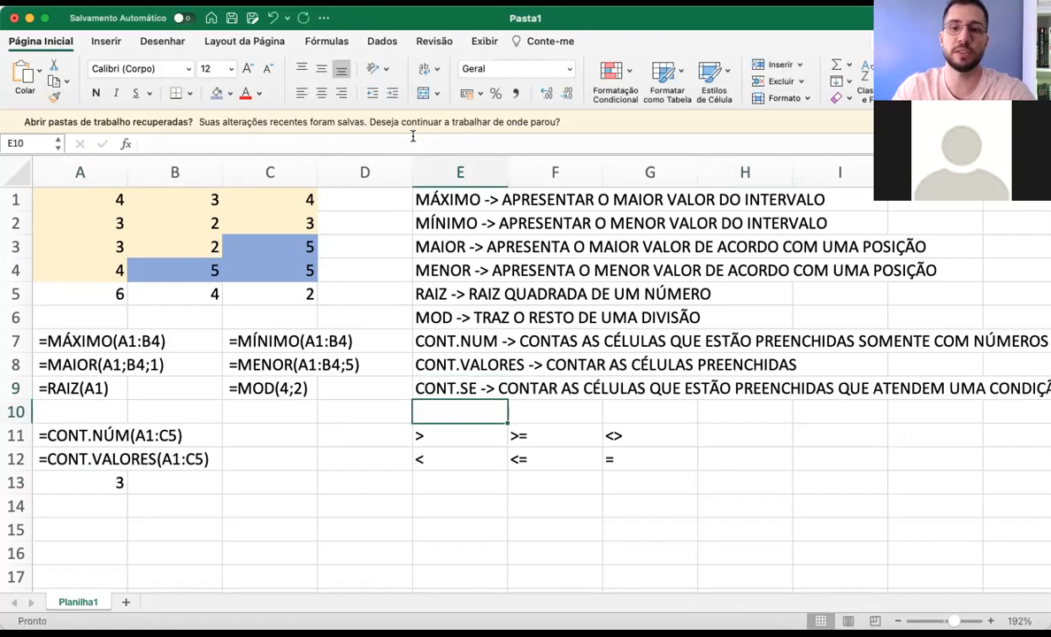
Convert the CONT.SE formula in cell A13 to plain text so the formula itself is displayed
click(92, 458)
double_click(93, 480)
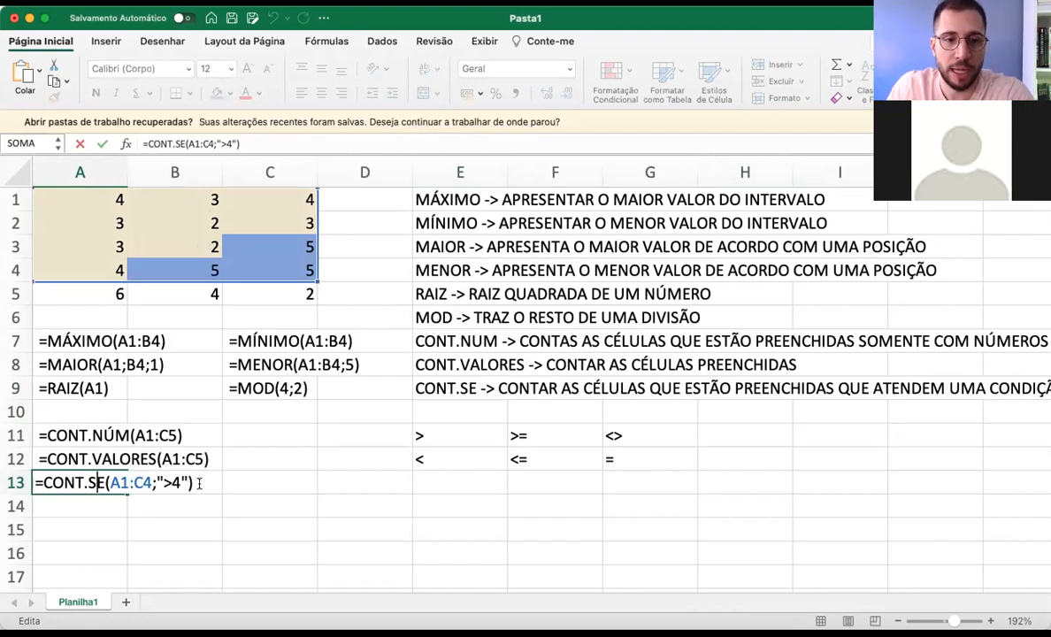
key(Escape)
double_click(94, 485)
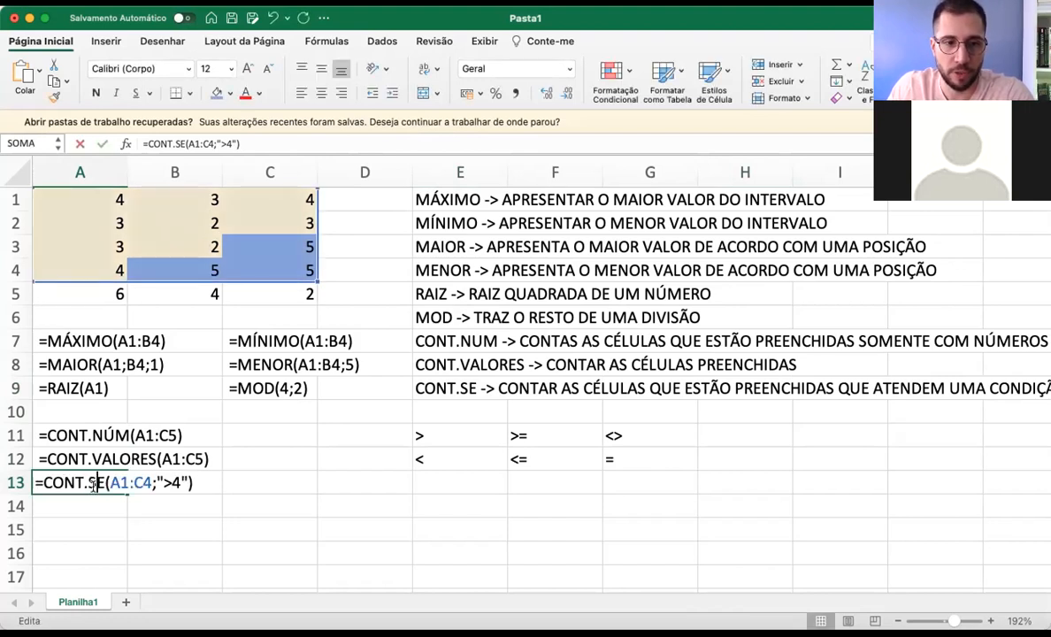
key(Return)
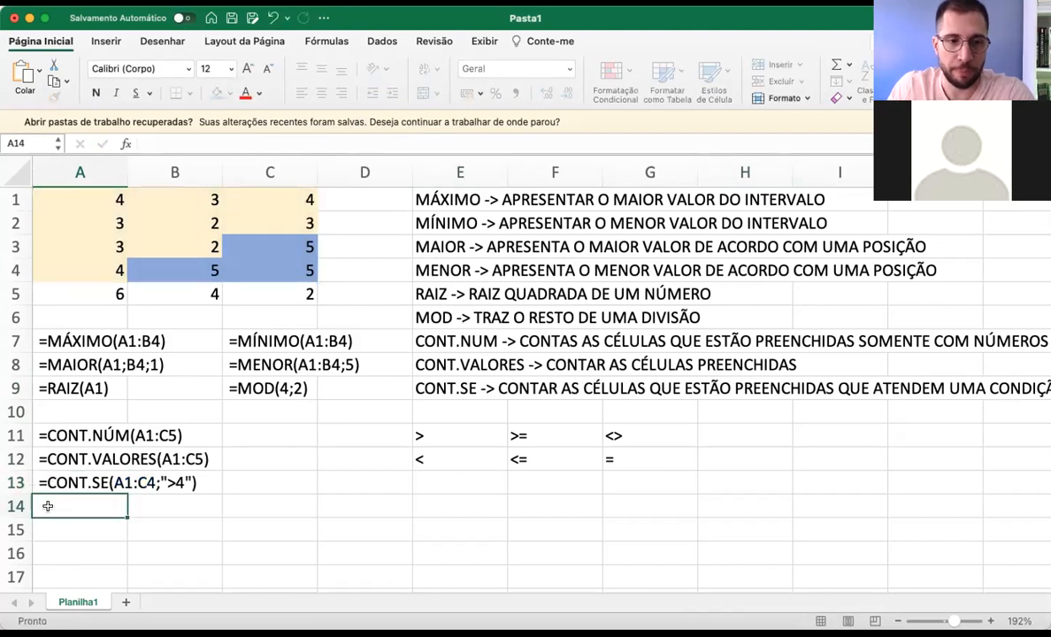
Enter the formula =CONT.SE(A1:C5;"<=2") in cell A14 and select the cell to check its result
text(=)
key(BackSpace)
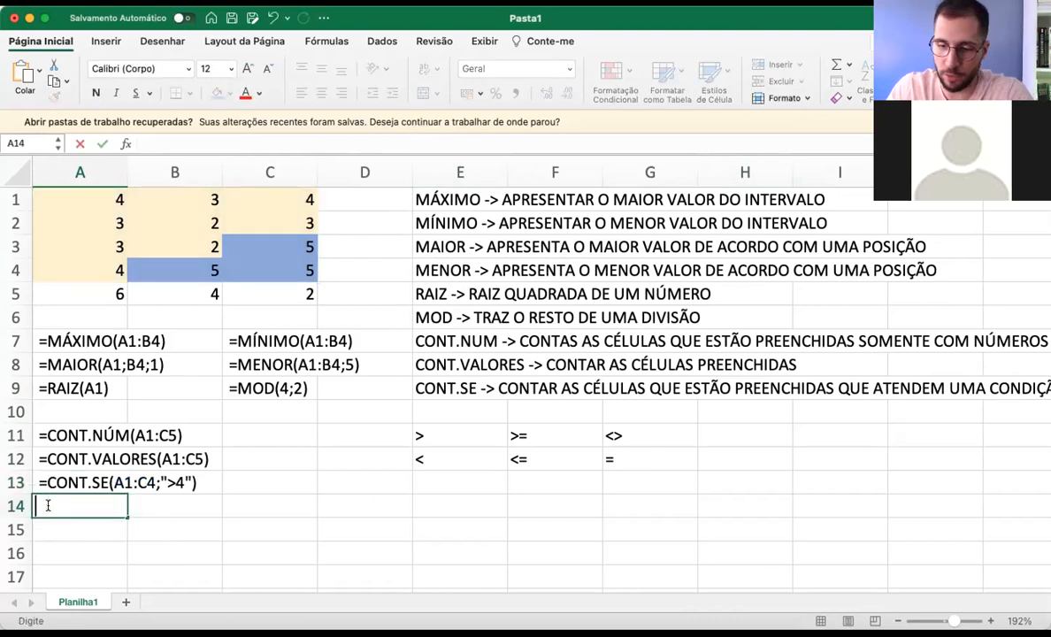
text(=CONT.SE()
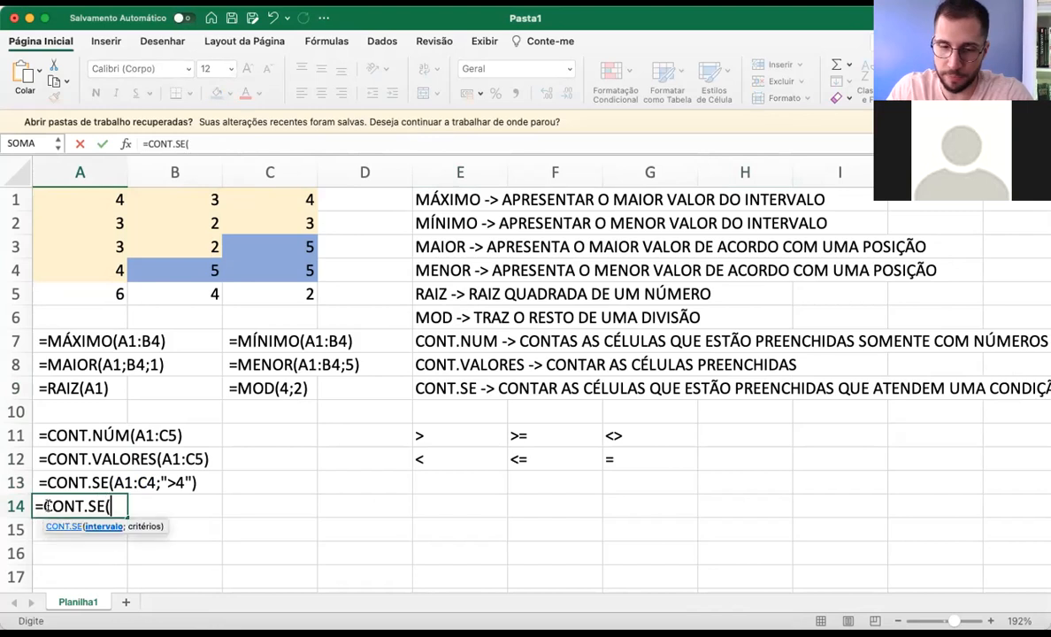
text(A1:C5)
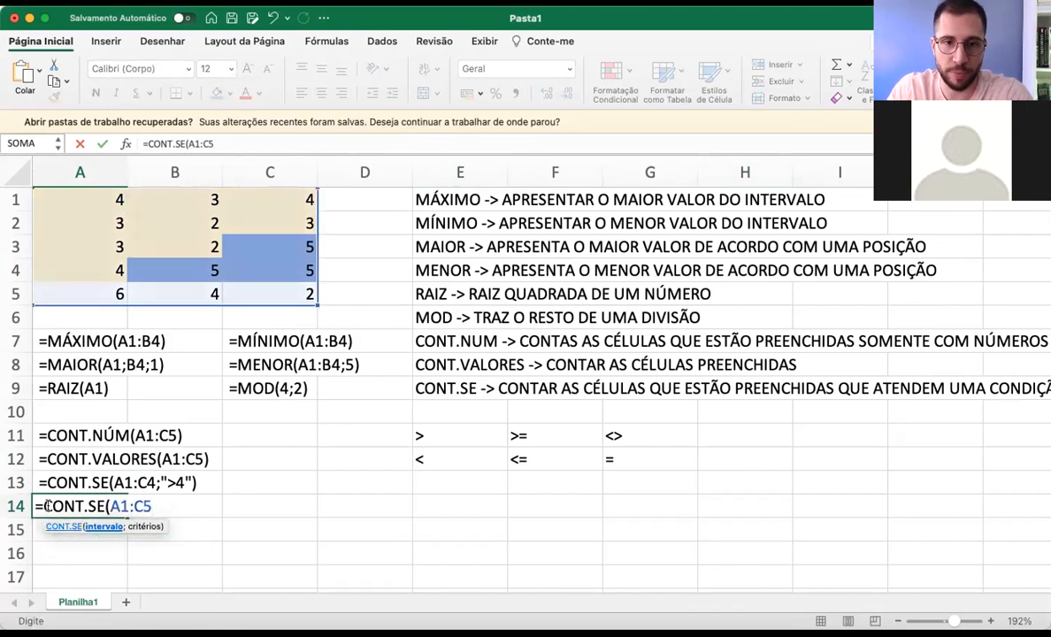
text(;")
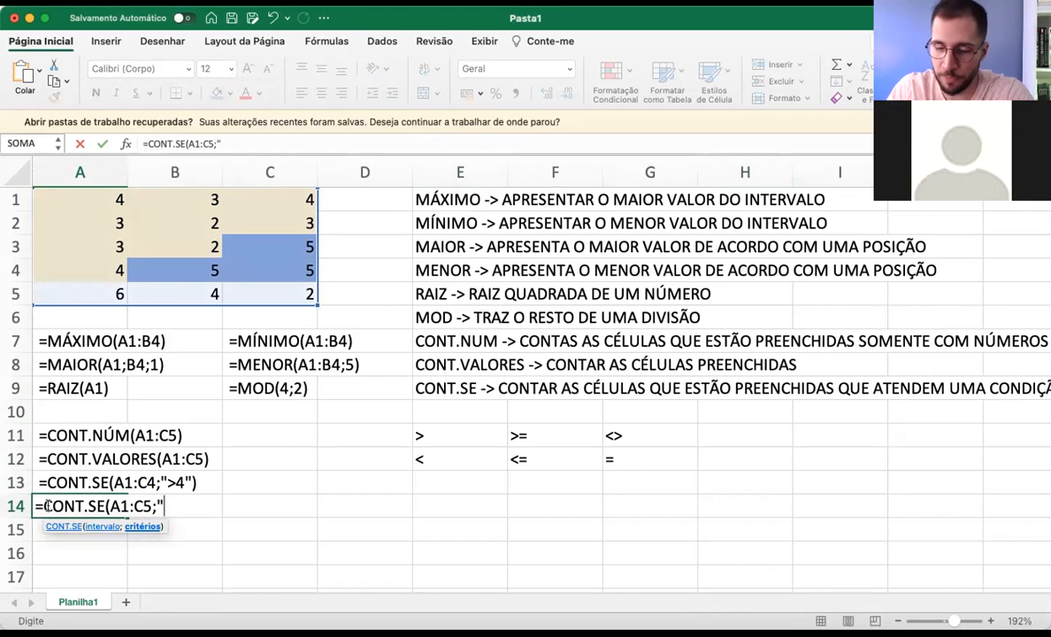
text(<)
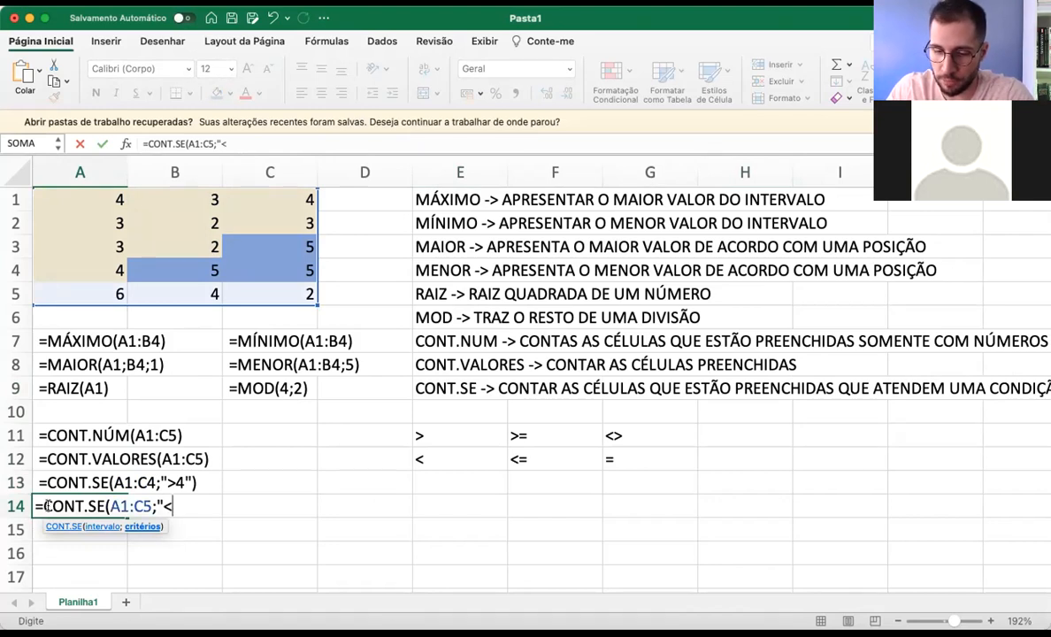
text(=2)
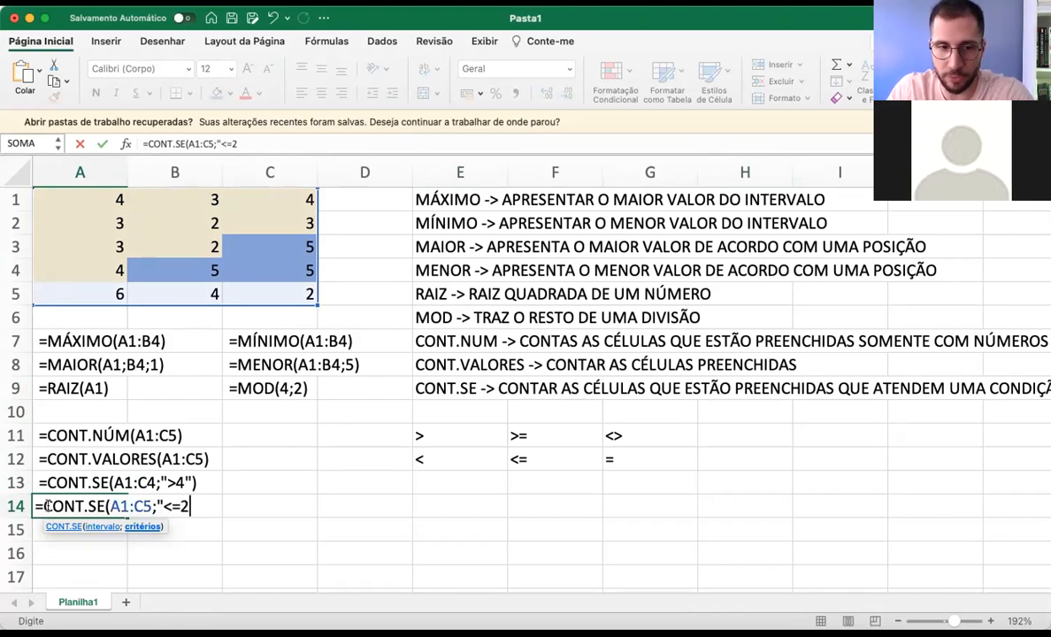
text(")
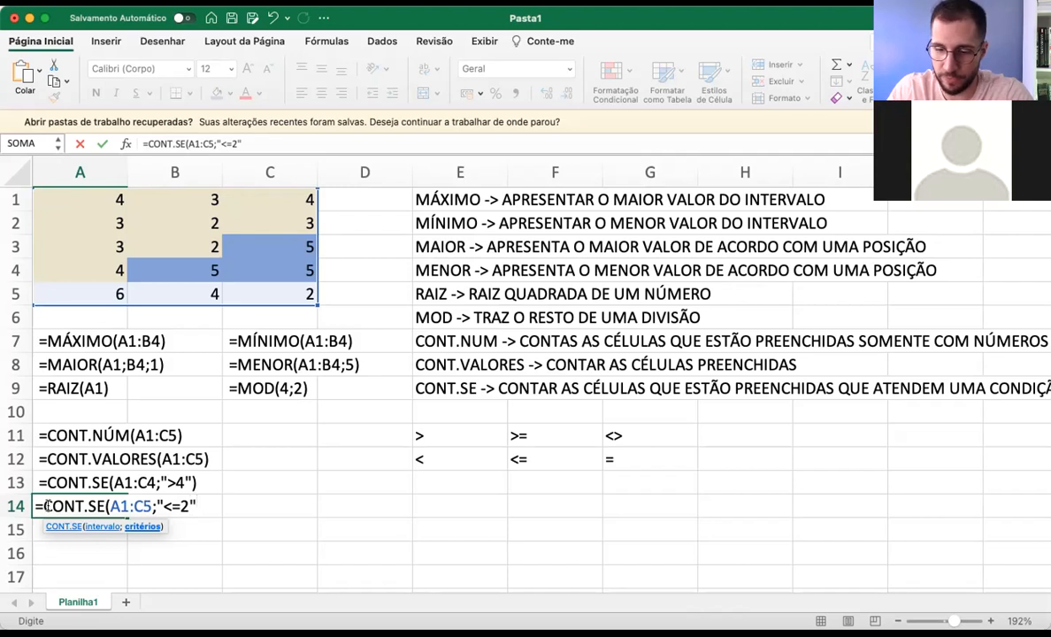
text())
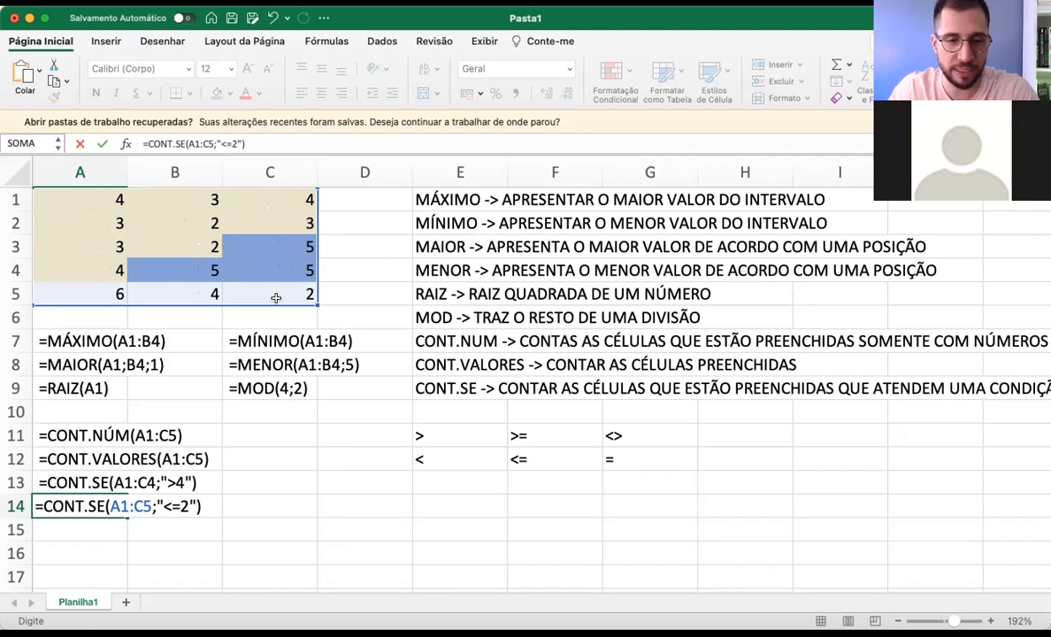
key(Return)
click(88, 503)
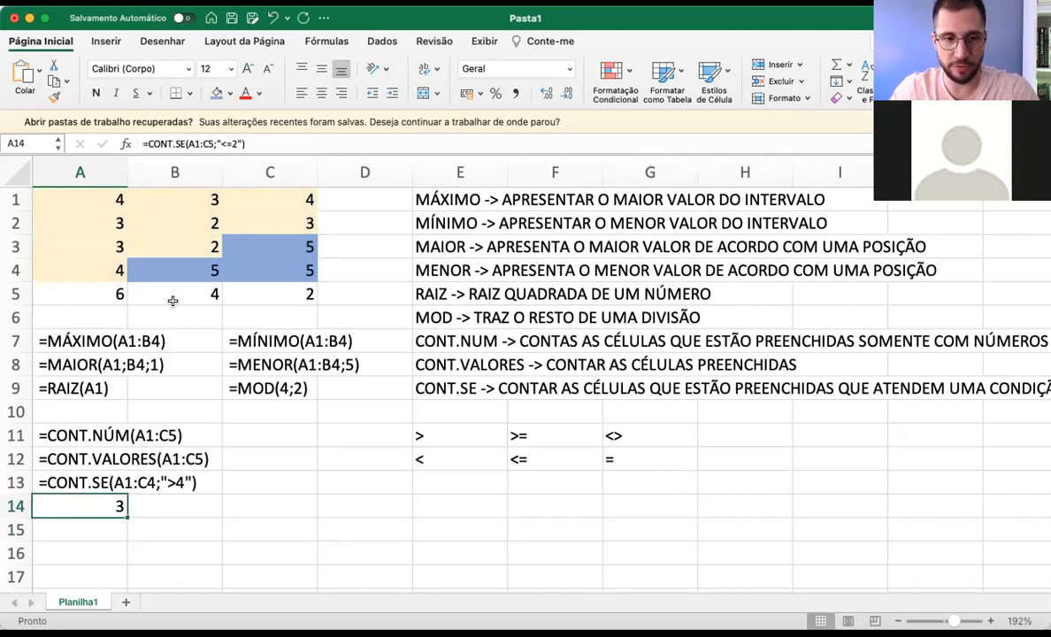
Display the CONT.SE formula in cell A14 as plain text instead of its result
double_click(97, 506)
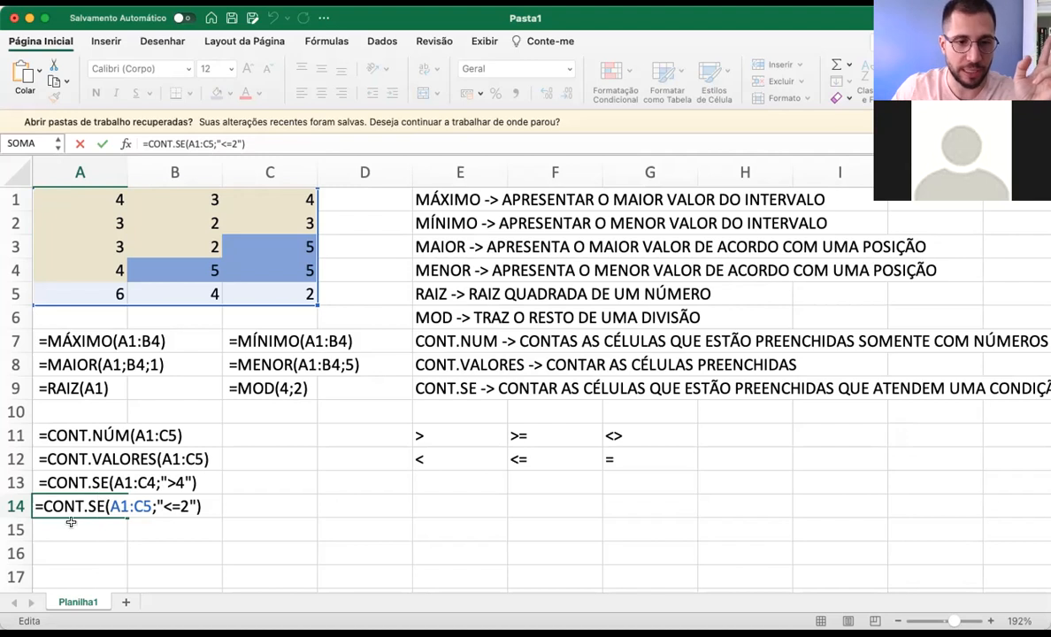
click(36, 506)
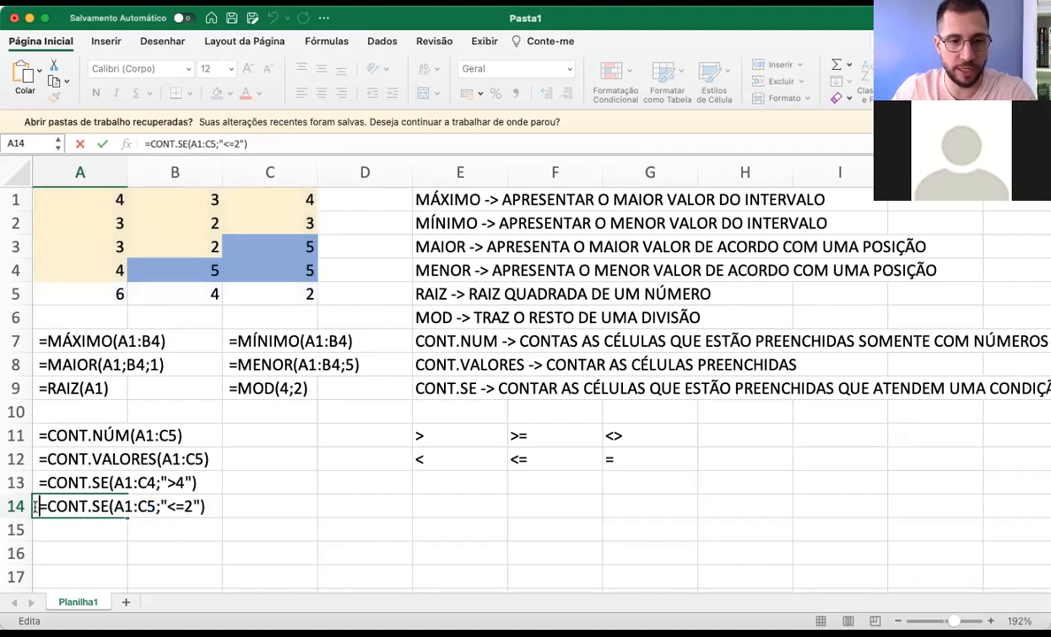
key(Return)
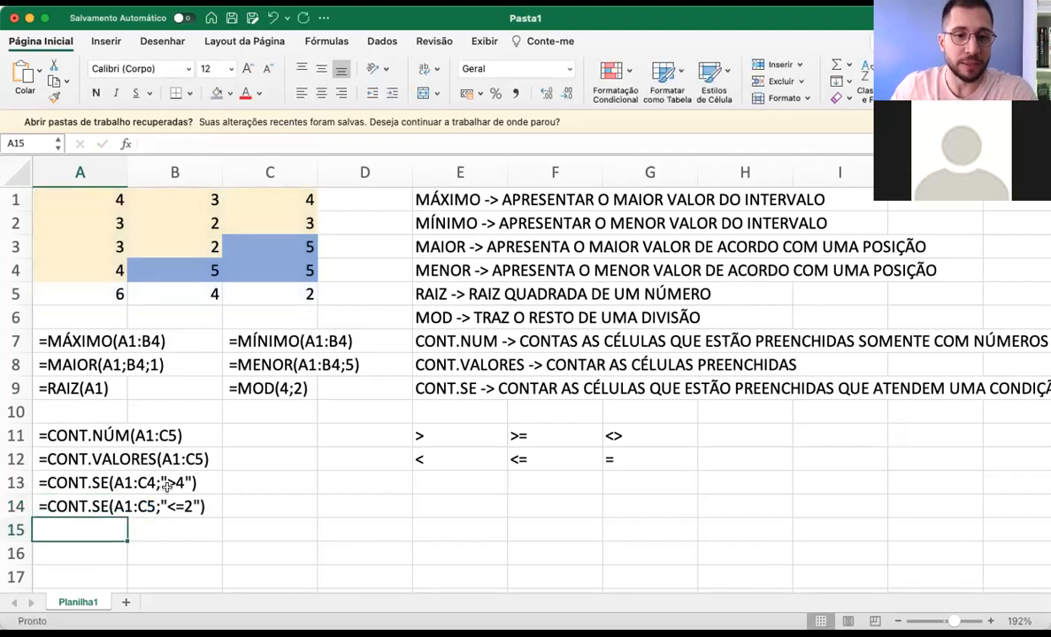
Select A11 with the CONT.NÚM example, and highlight ranges A1:C4 and A1:C5 to illustrate the intervals being counted
click(106, 435)
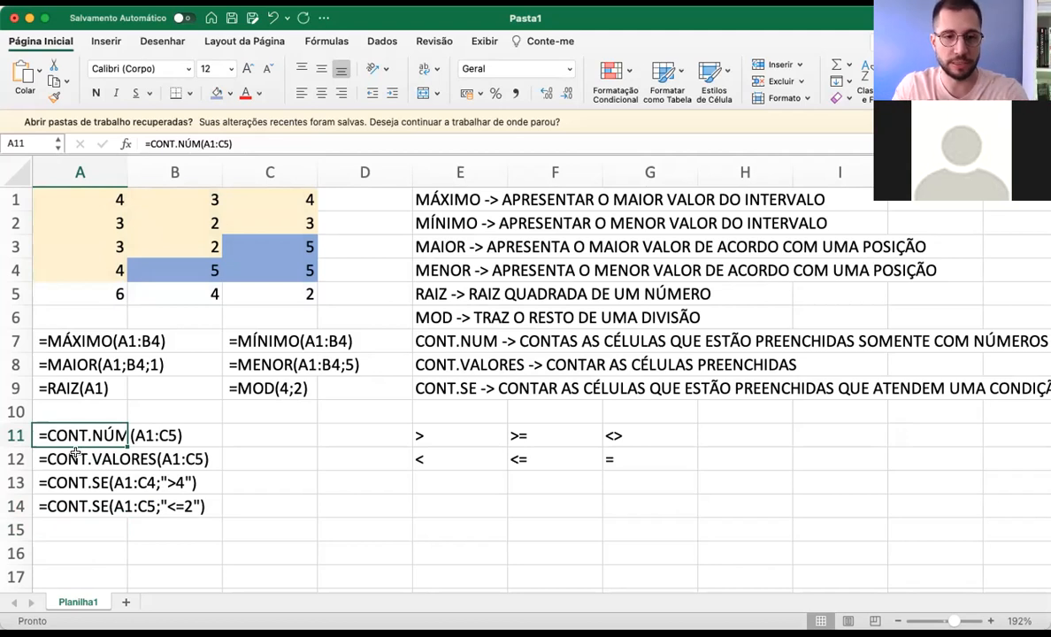
drag(78, 196, 272, 267)
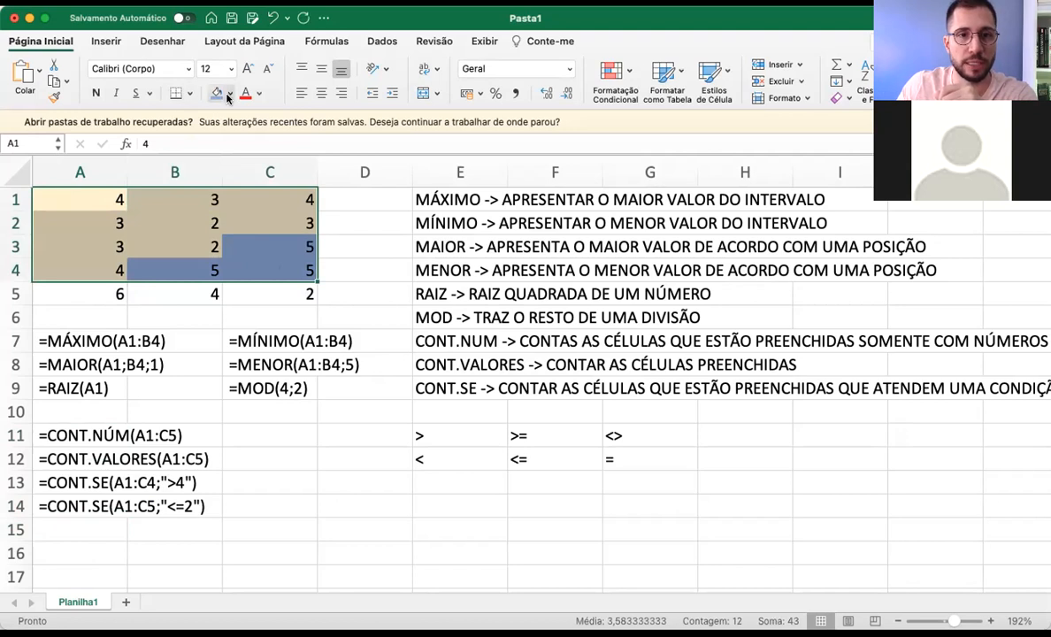
drag(56, 196, 258, 276)
drag(73, 199, 258, 299)
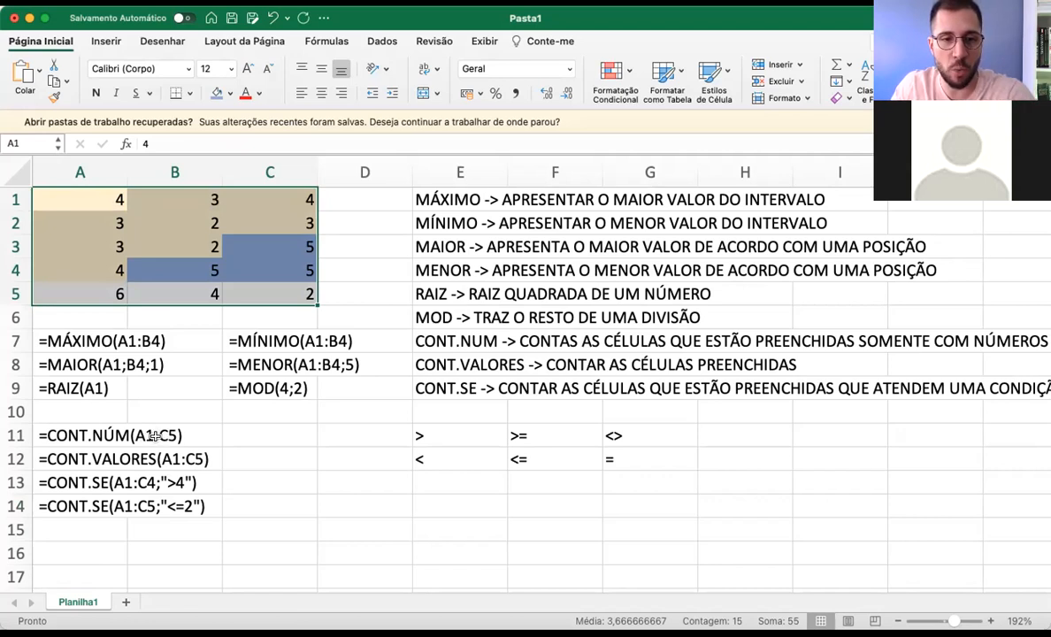
click(97, 208)
drag(97, 209, 232, 292)
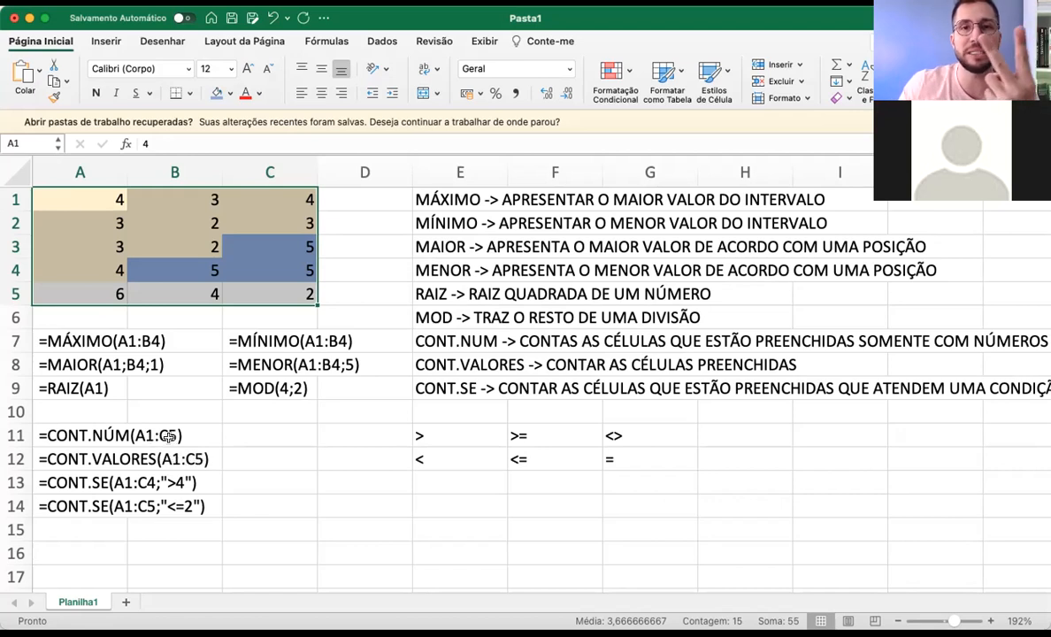
Turn the CONT.NÚM text in A11 into a live formula counting only the separate cells, =CONT.NÚM(A1;C5)
double_click(159, 435)
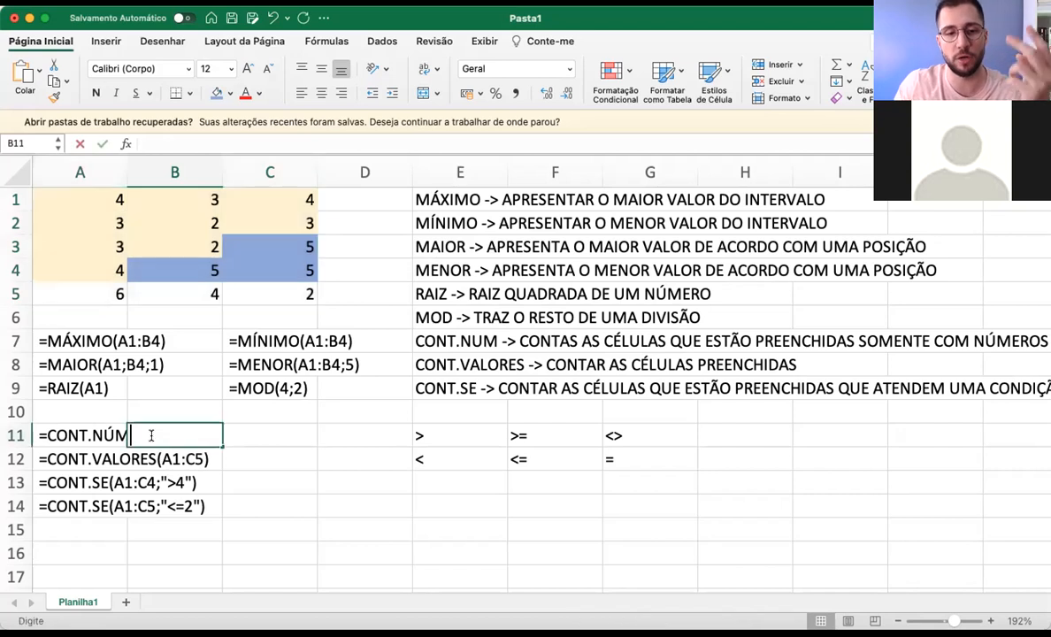
double_click(36, 436)
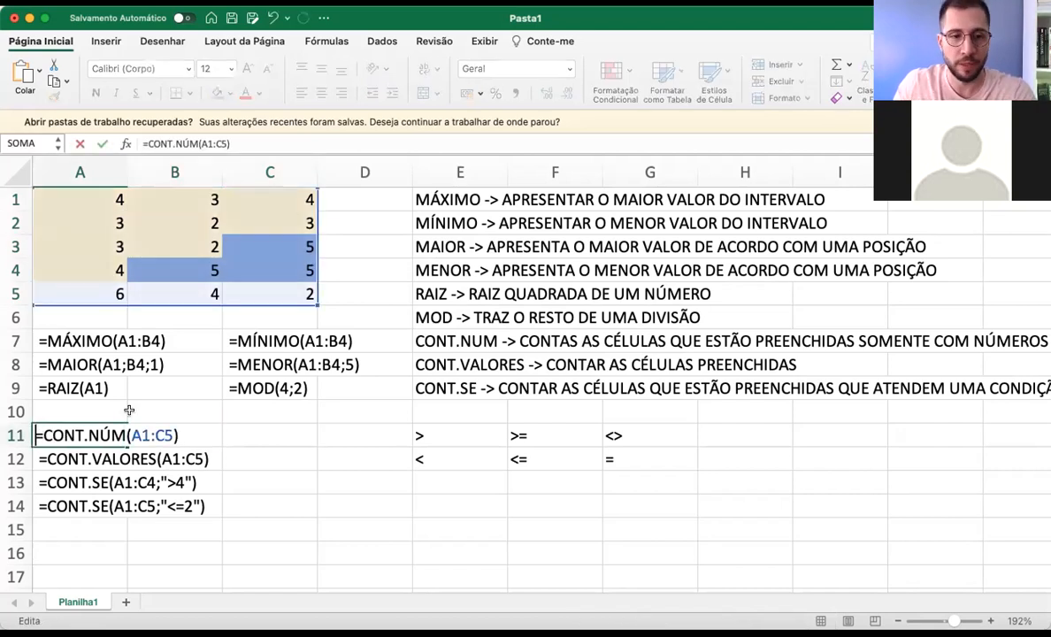
click(156, 435)
key(BackSpace)
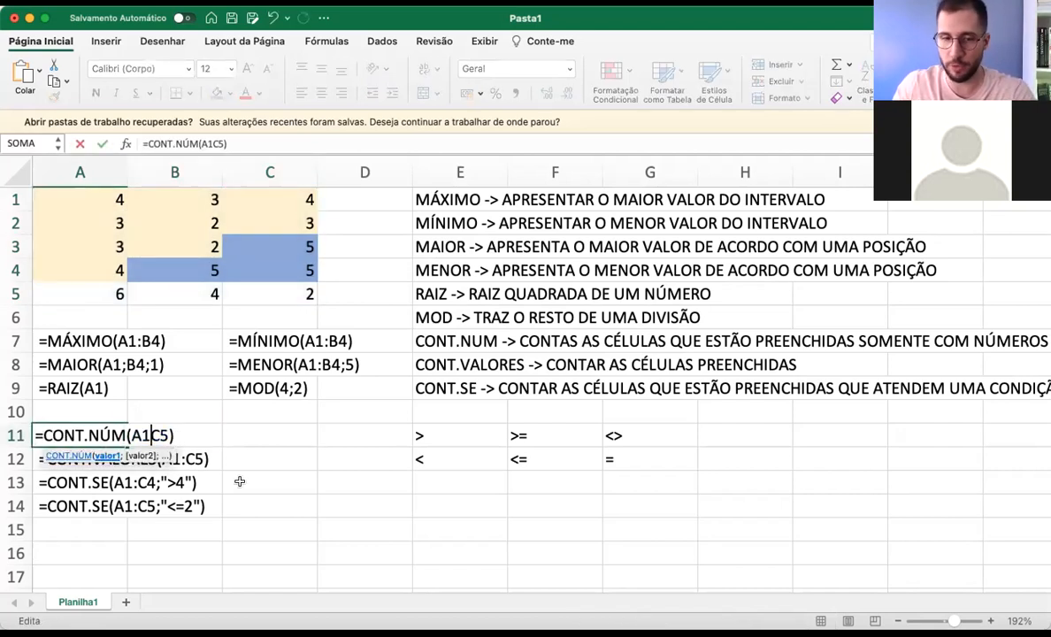
text(;)
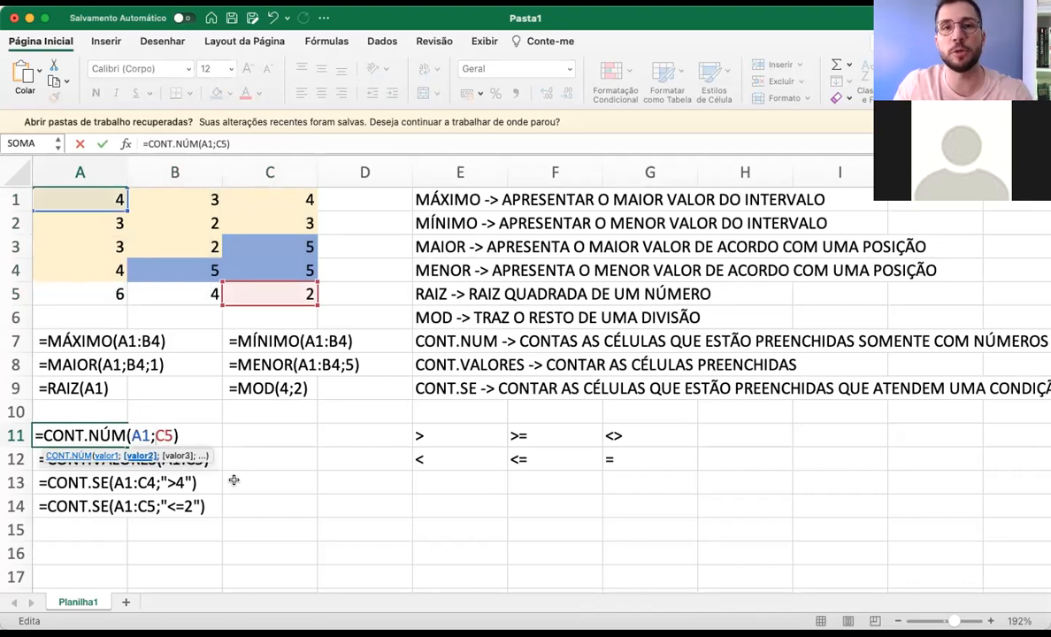
key(Return)
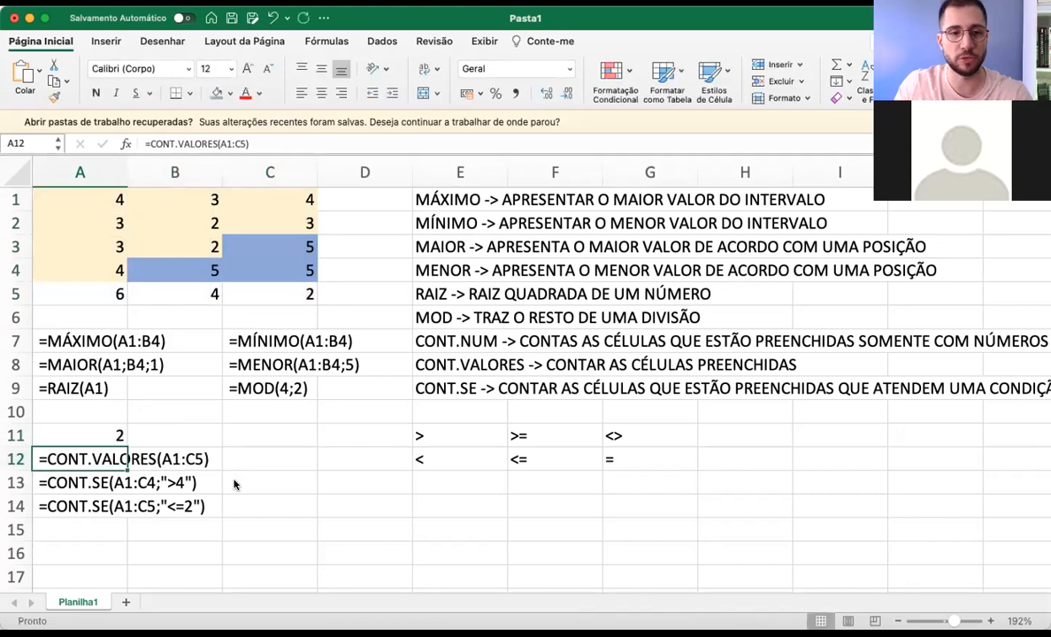
click(64, 429)
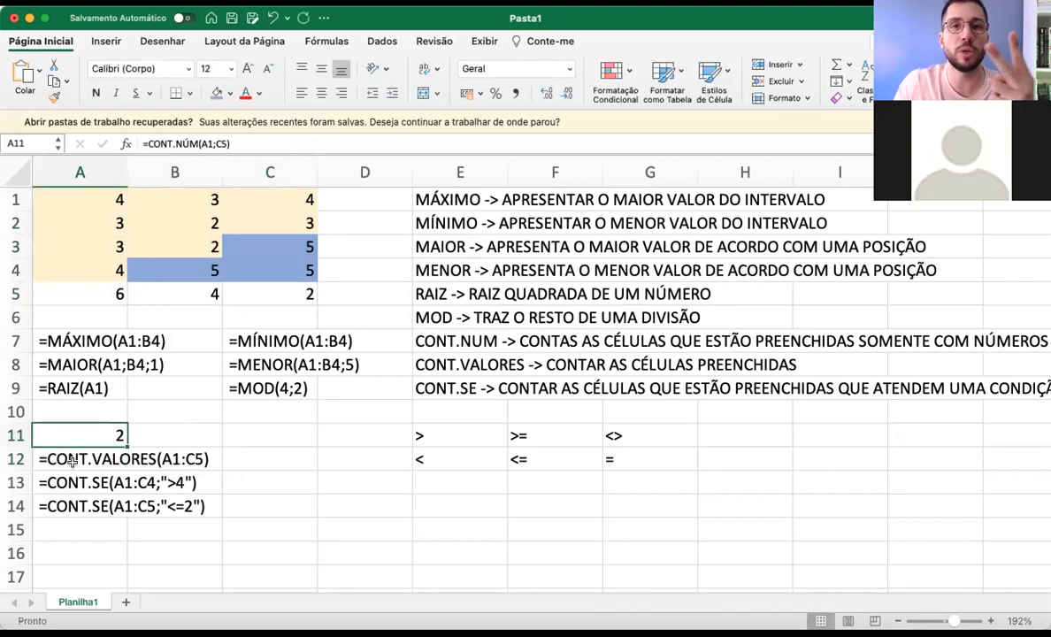
Switch the separator in A11's formula between colon and semicolon to compare A1:C5 with A1;C5, and cancel the edit
double_click(77, 431)
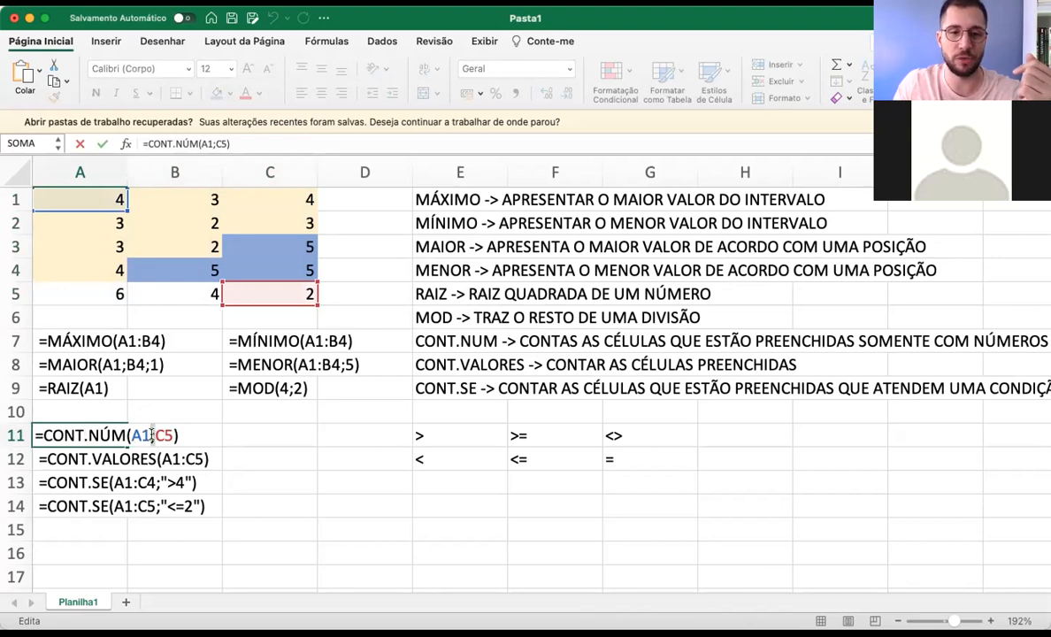
drag(150, 435, 156, 436)
text(:)
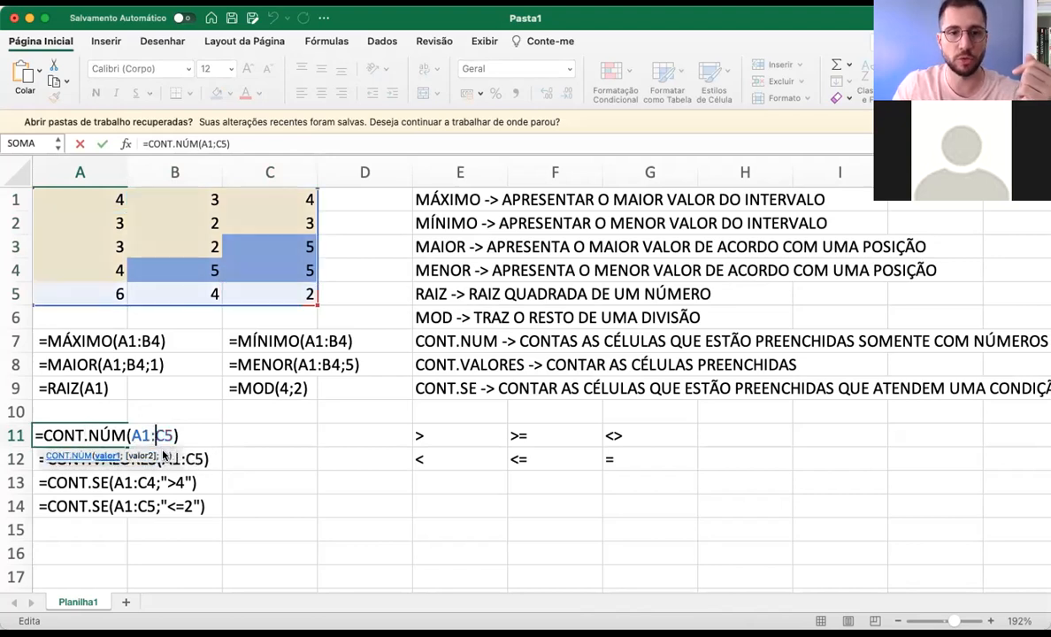
key(BackSpace)
text(;)
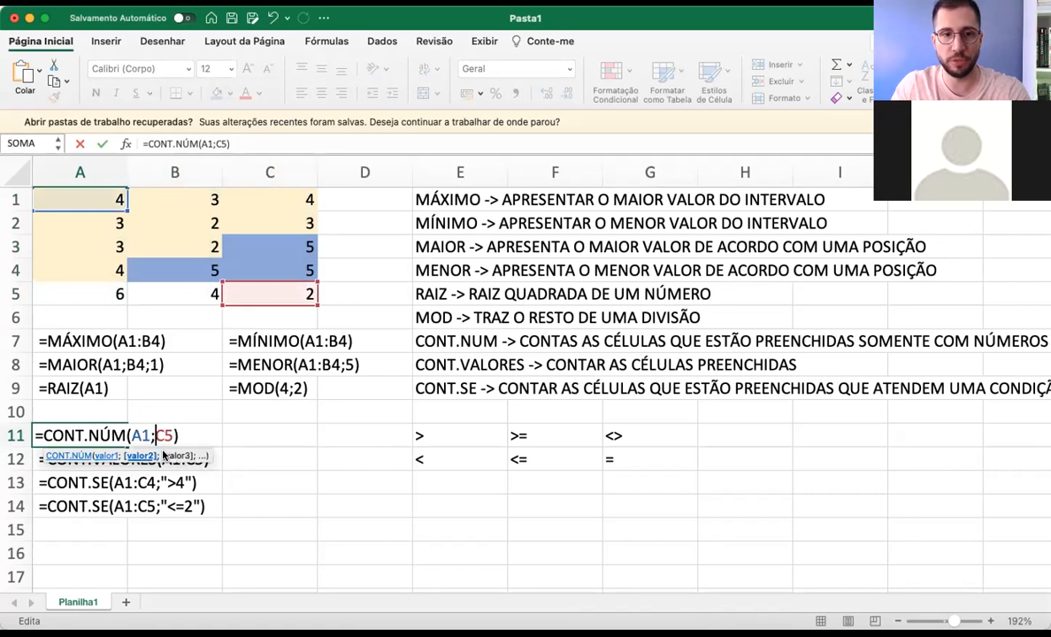
key(BackSpace)
text(:)
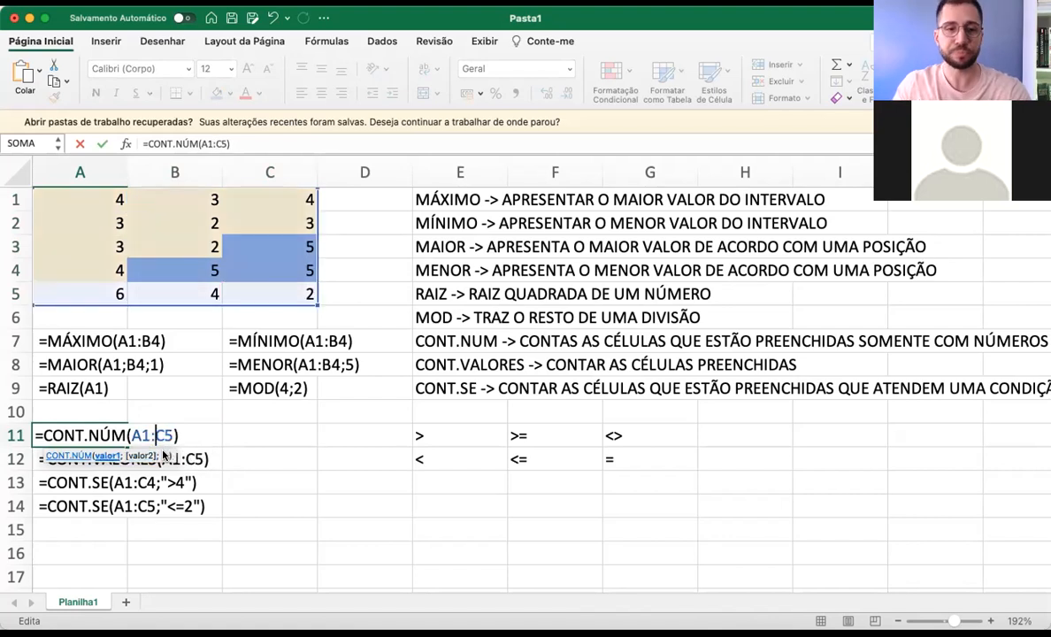
click(248, 433)
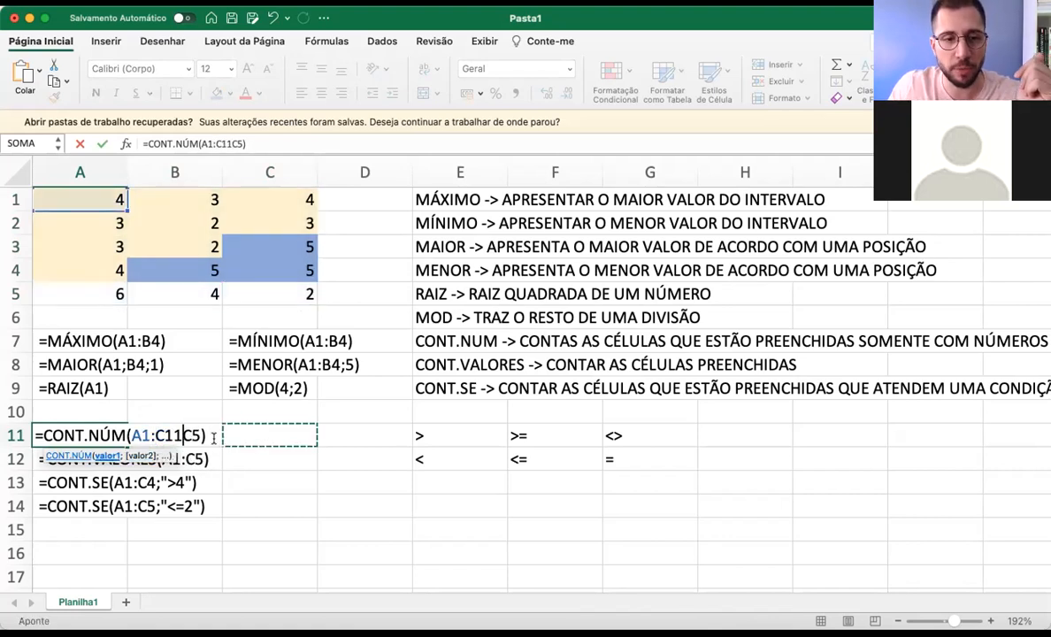
key(Escape)
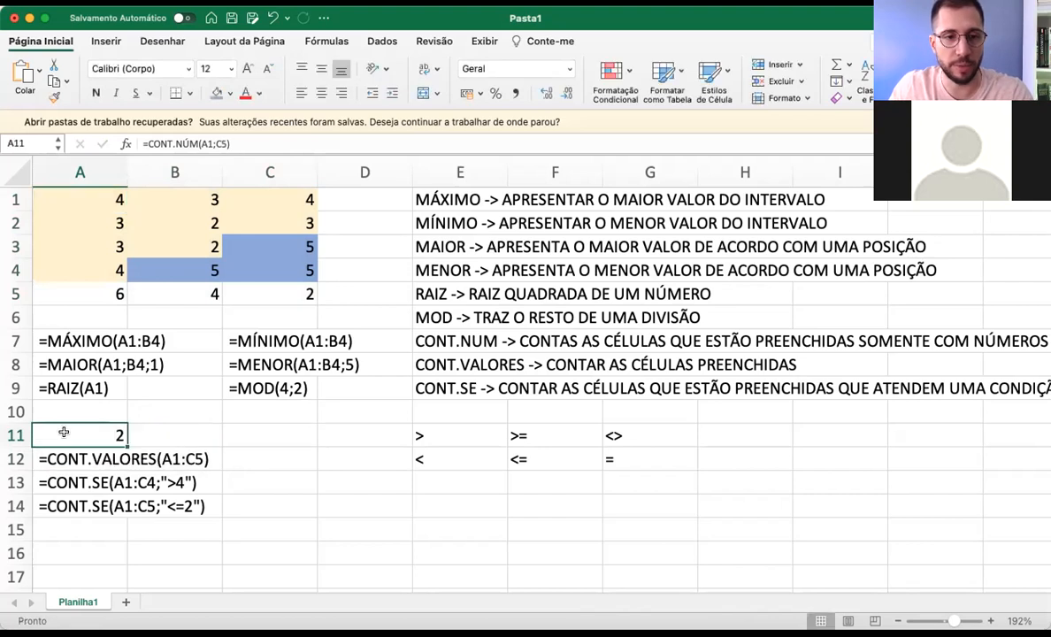
Restore A11 to =CONT.NÚM(A1:C5) with a colon and store it as plain text
double_click(70, 434)
click(152, 435)
key(BackSpace)
text(:)
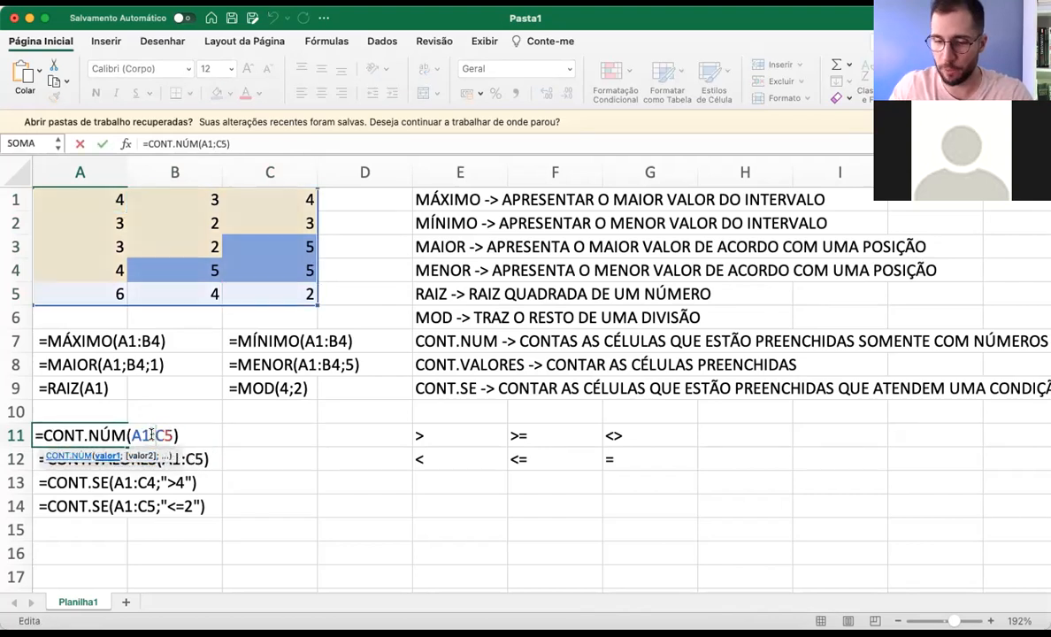
click(35, 431)
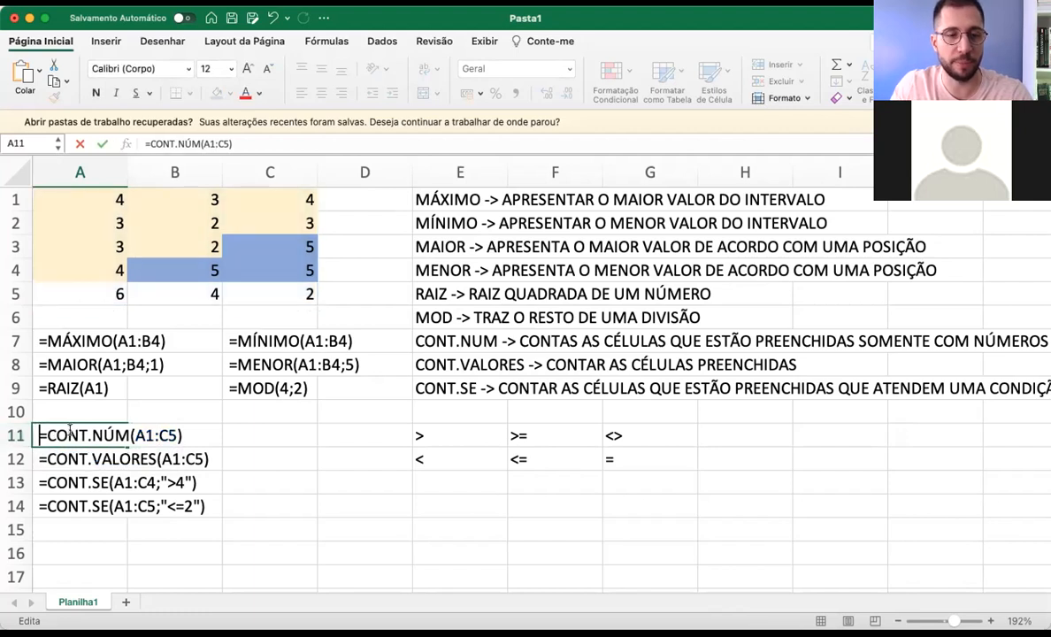
click(64, 457)
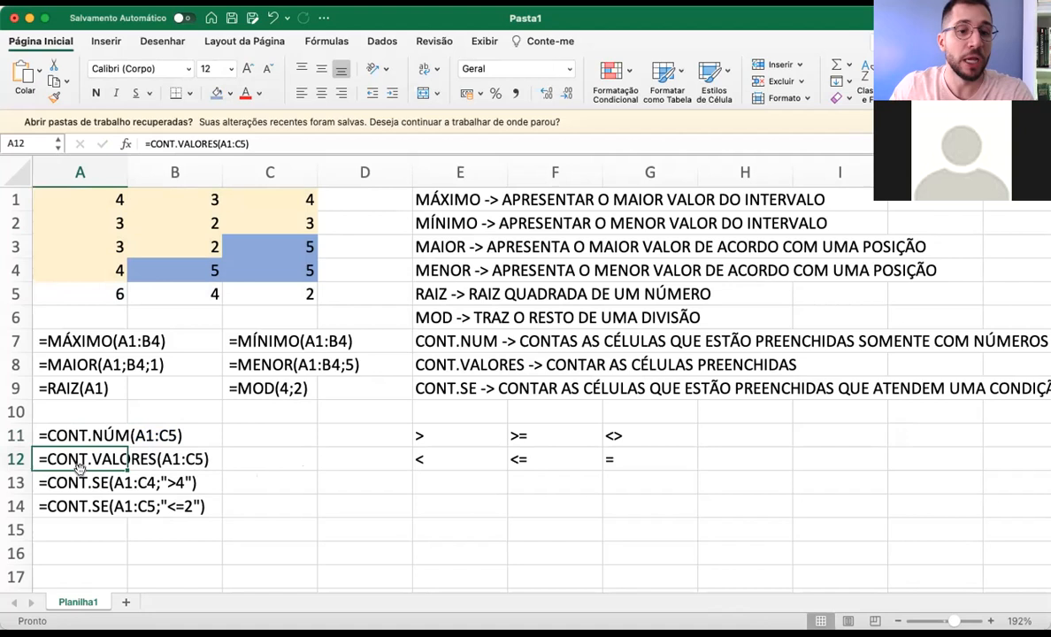
Highlight the ">4" criterion in A13's CONT.SE example and the list of comparison operators in E11:G12
click(140, 482)
double_click(124, 482)
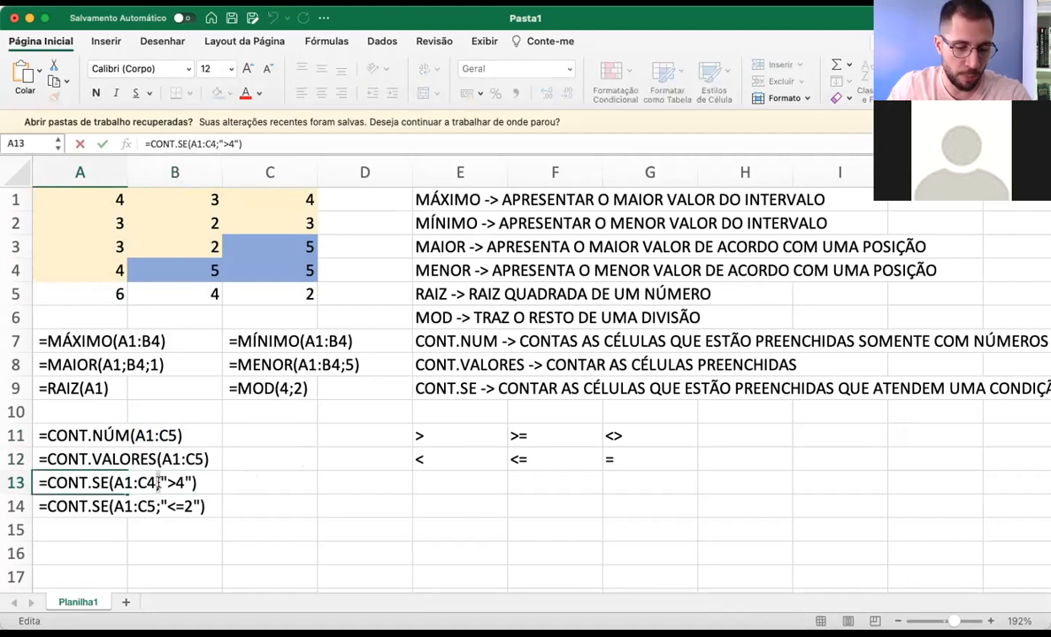
drag(161, 482, 194, 482)
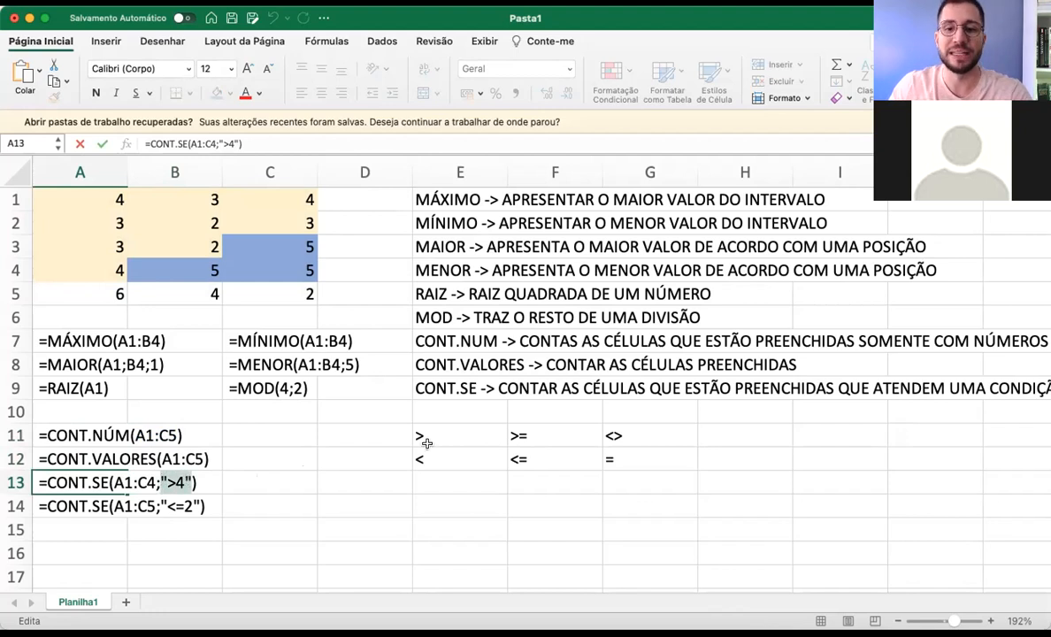
drag(427, 430, 645, 458)
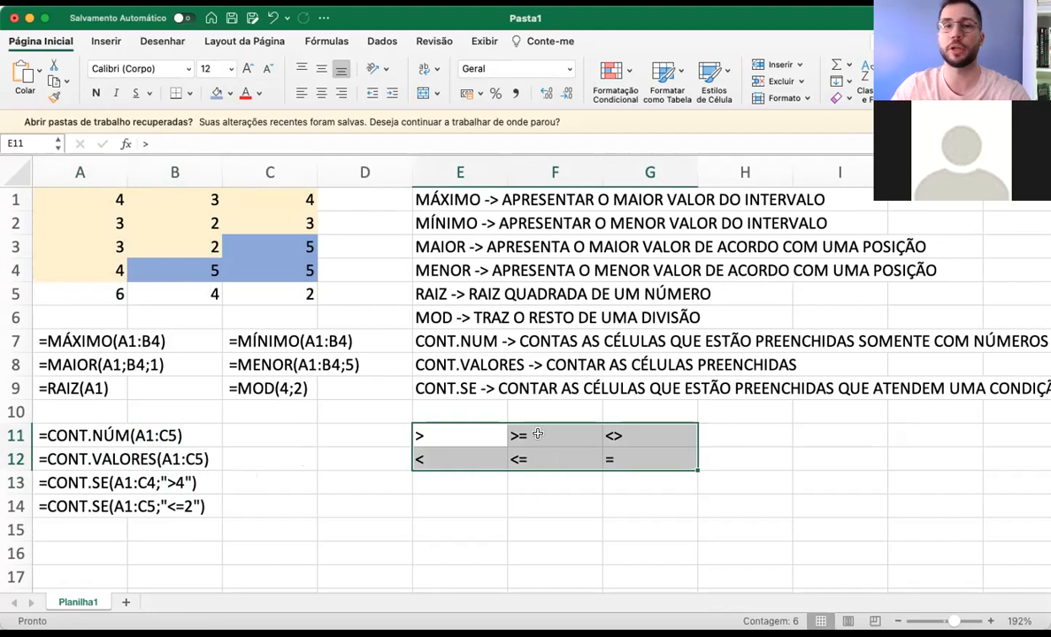
click(489, 439)
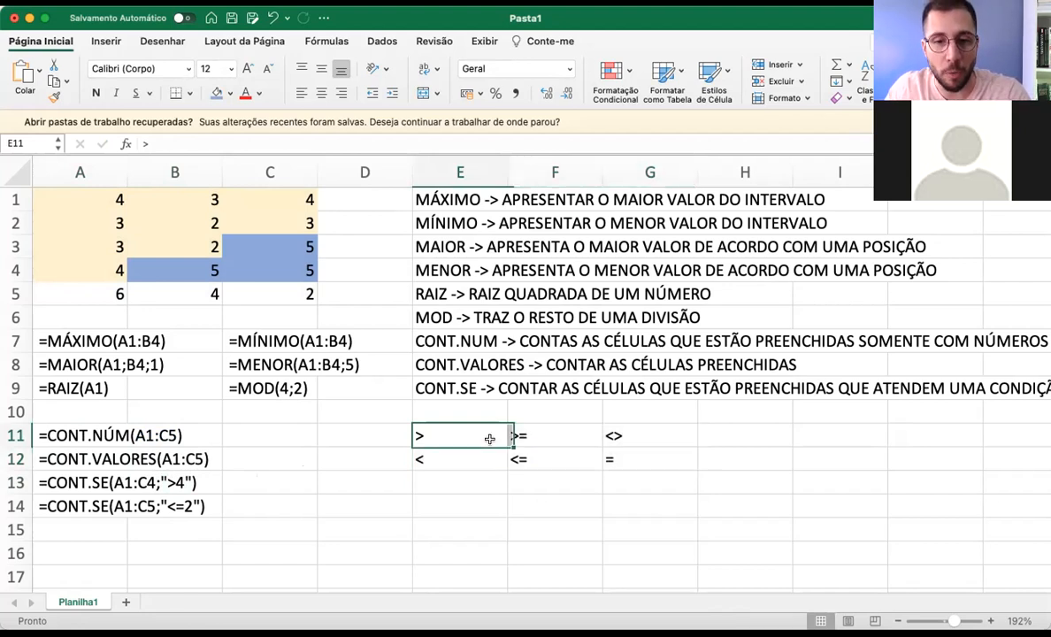
Change the criterion in A13's CONT.SE example to "<>4" and replace that operator to store =CONT.SE(A1:C4;"=4") as text
click(145, 483)
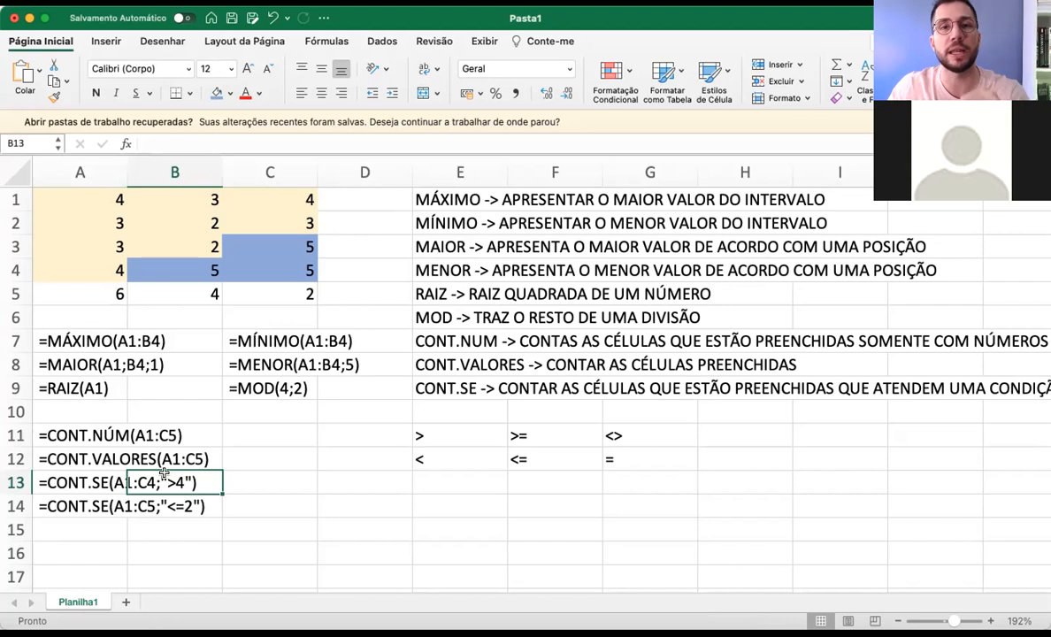
click(122, 482)
click(164, 480)
double_click(164, 480)
double_click(52, 480)
click(168, 482)
text(<)
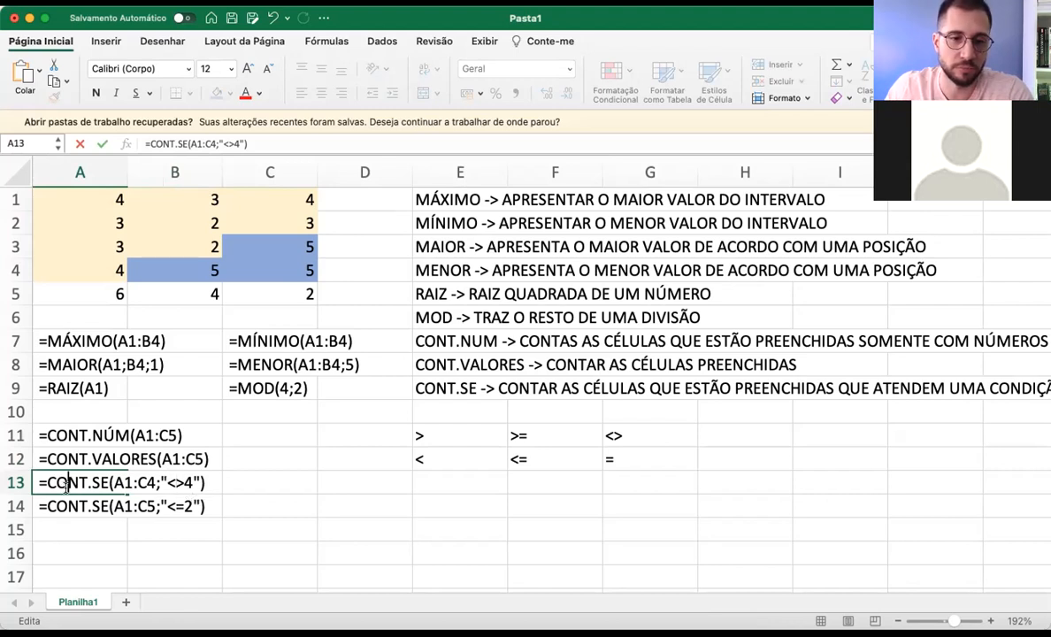
drag(167, 482, 183, 484)
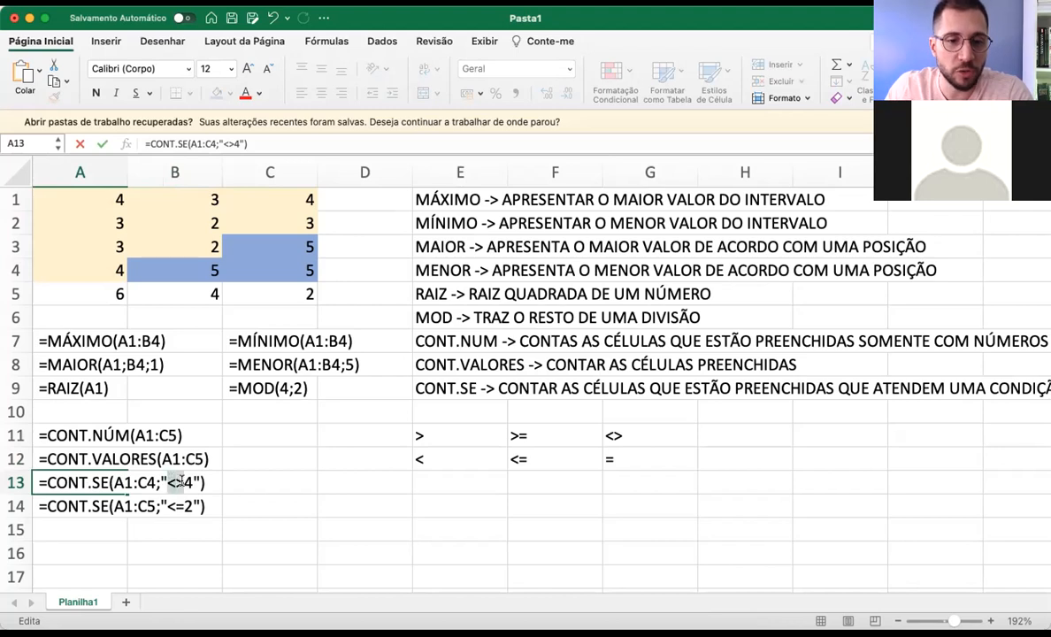
text(=)
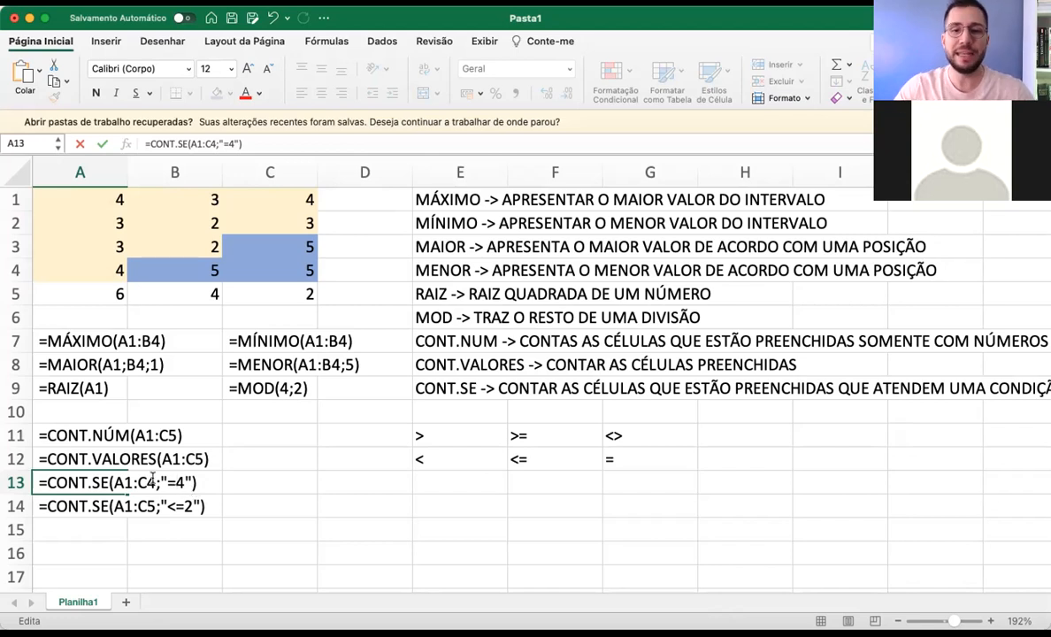
click(66, 520)
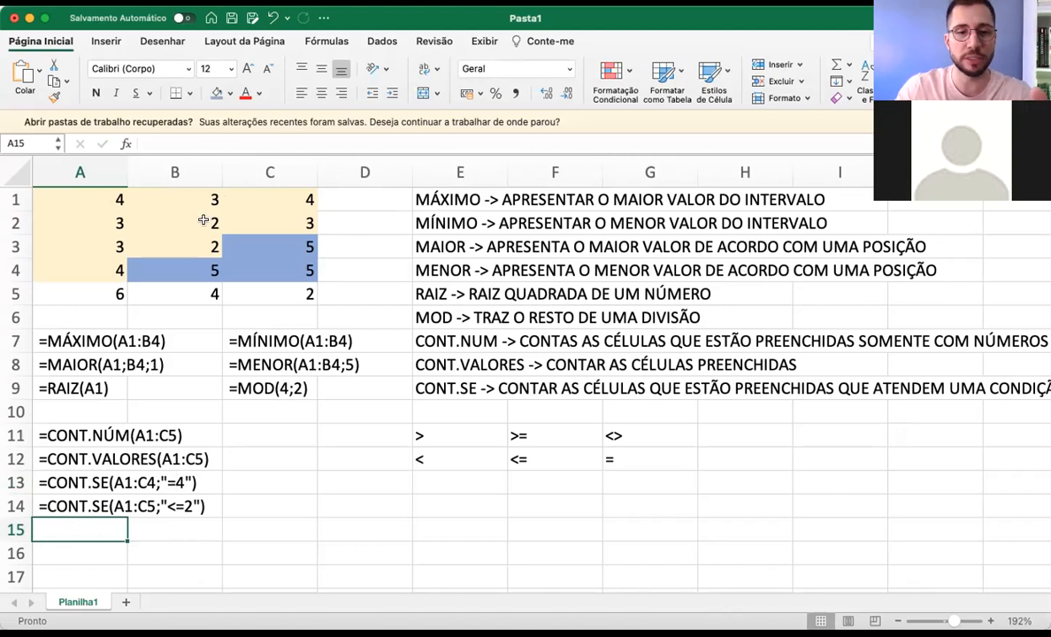
Turn the CONT.NÚM text in A11 into the live formula =CONT.NÚM(A1:C5)
click(36, 436)
double_click(36, 435)
double_click(53, 458)
click(51, 435)
double_click(52, 434)
Clear cell B2 and check the CONT.NÚM count in A11
click(186, 224)
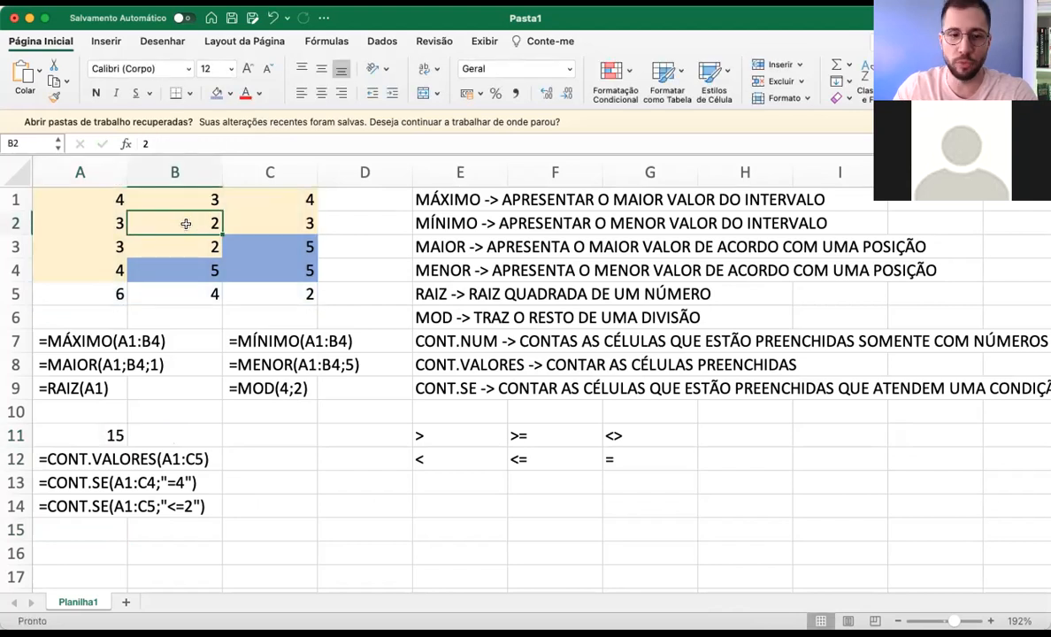
key(Delete)
click(108, 434)
Enter the text PALAVRA in B2 and check how the count in A11 treats it
click(191, 220)
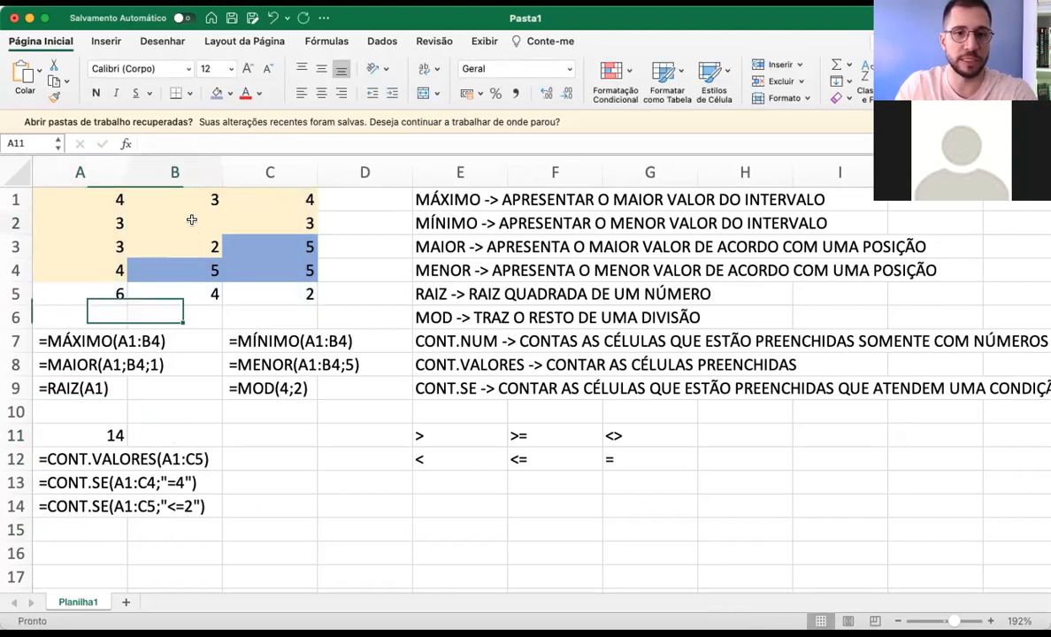
text(PALAVRA)
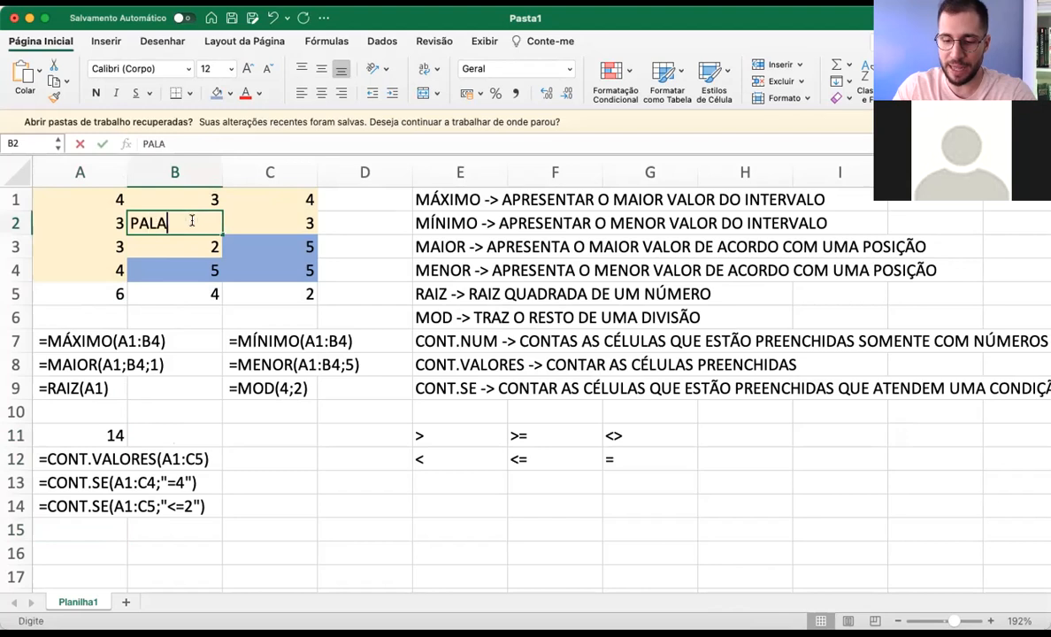
key(Return)
click(99, 435)
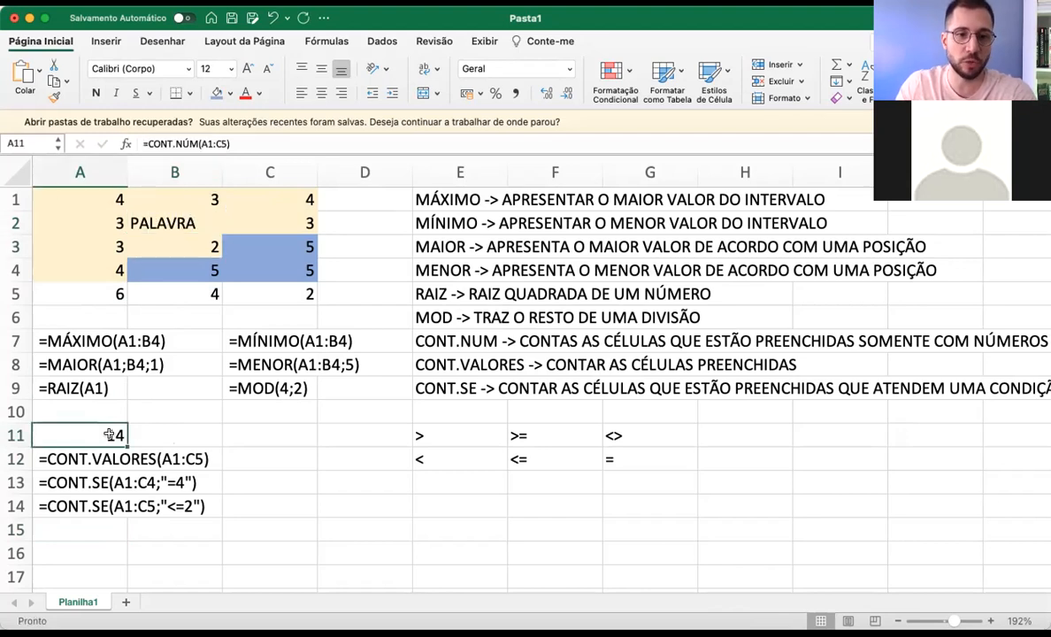
Replace the content of B2 with the number 10 and compare it with the count in A11
click(179, 224)
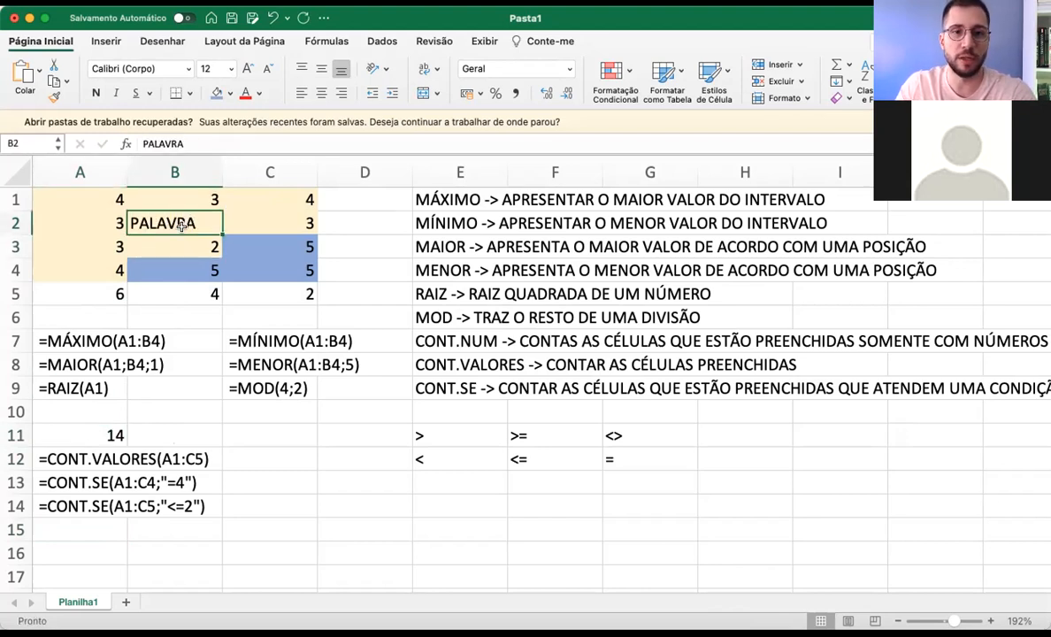
text(10)
key(Return)
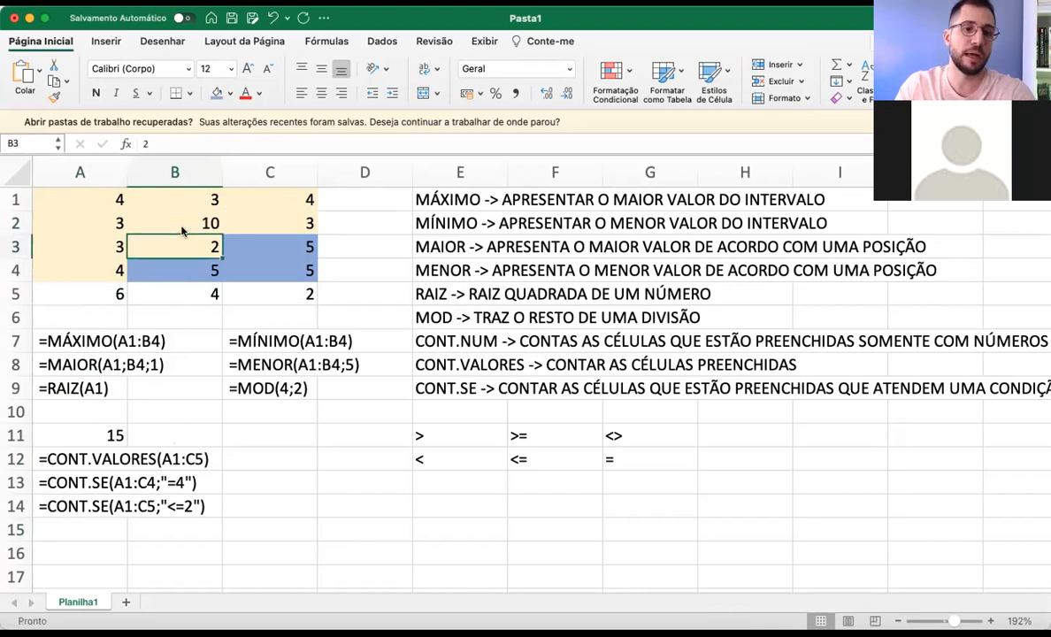
click(72, 432)
click(202, 221)
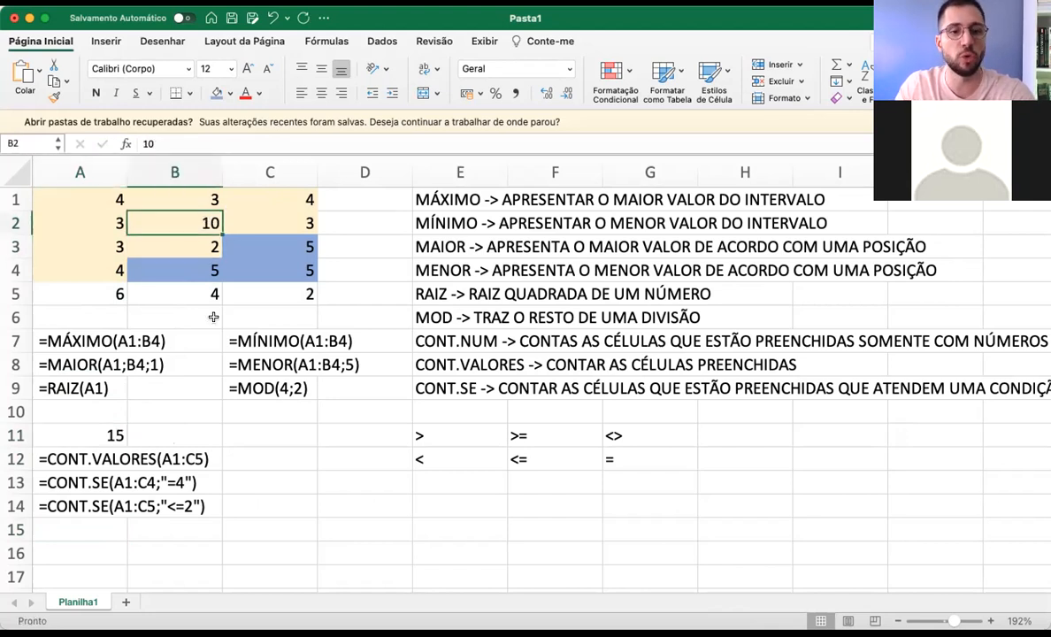
Convert the live formula in A11 back to the plain text =CONT.NÚM(A1:C5)
double_click(111, 431)
key(Escape)
double_click(36, 431)
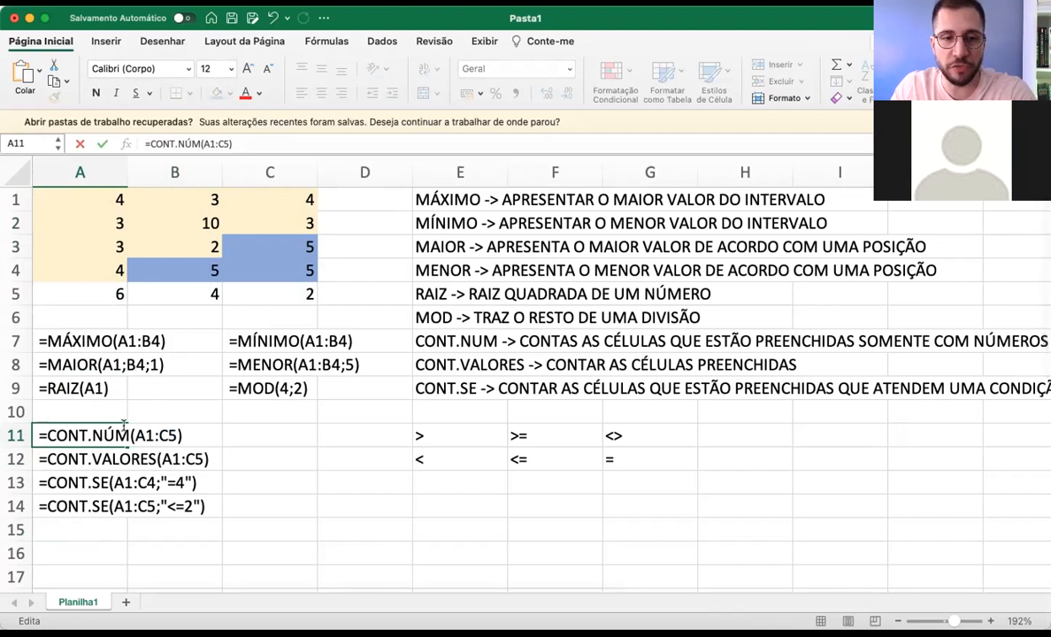
Evaluate the square-root example in A9 as the live formula =RAIZ(A1) and return it to plain text
click(55, 389)
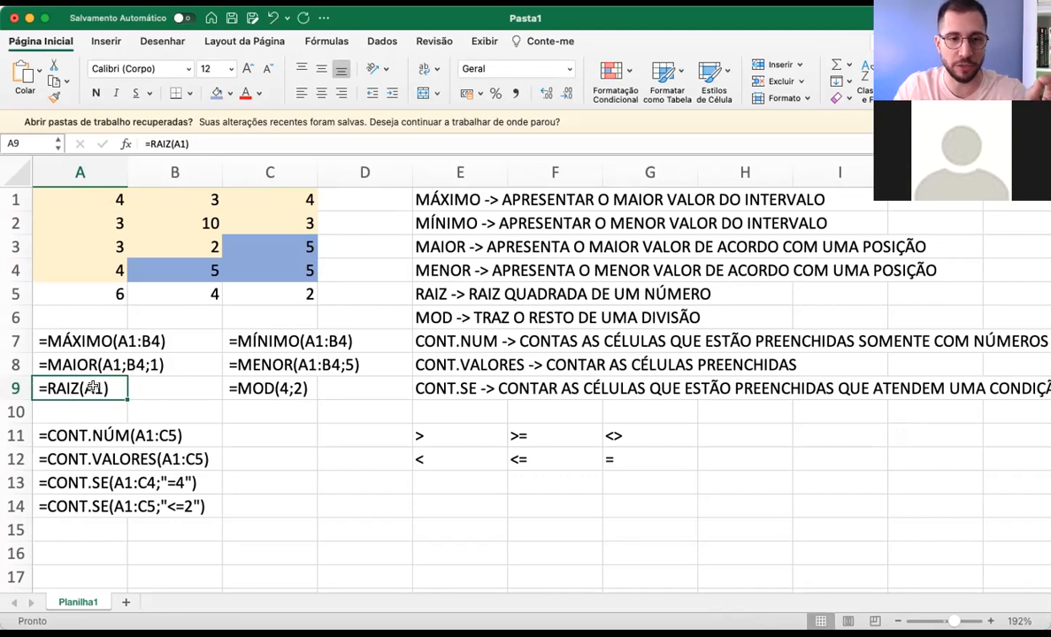
double_click(91, 388)
click(39, 388)
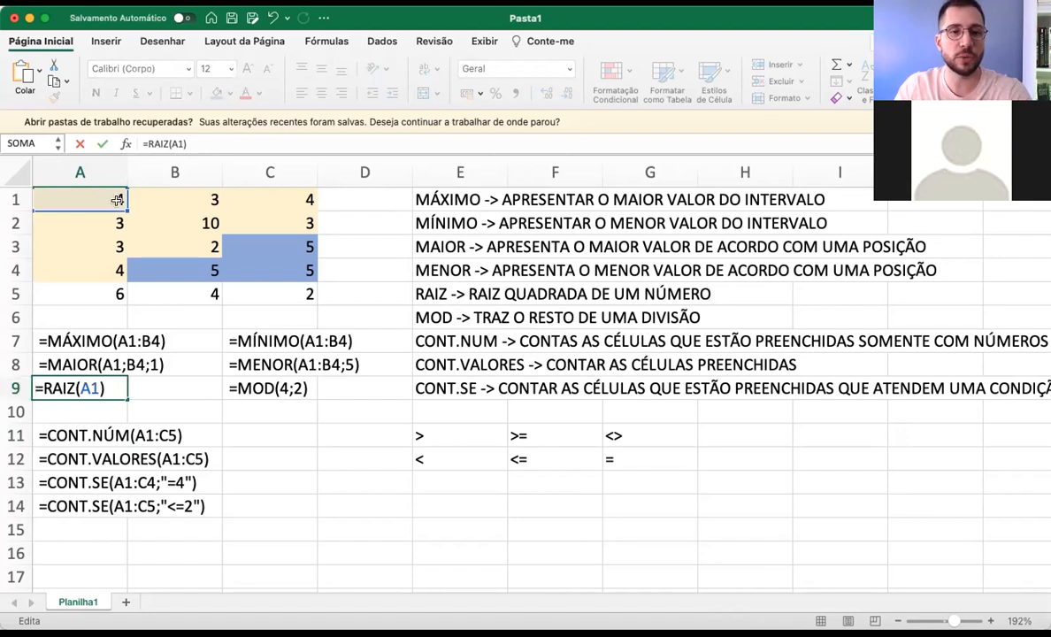
key(Return)
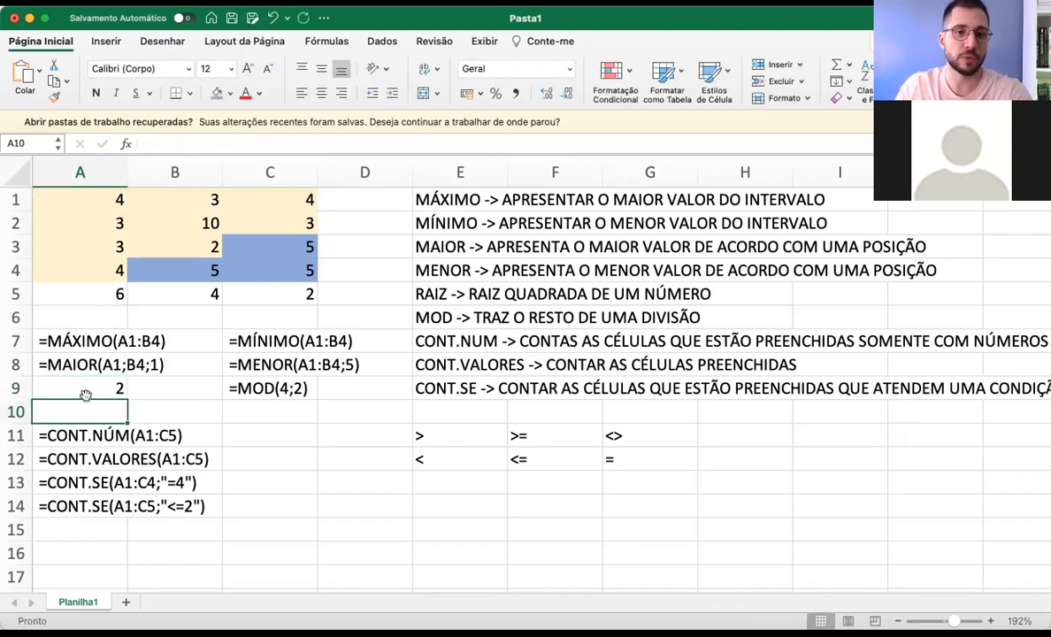
double_click(86, 395)
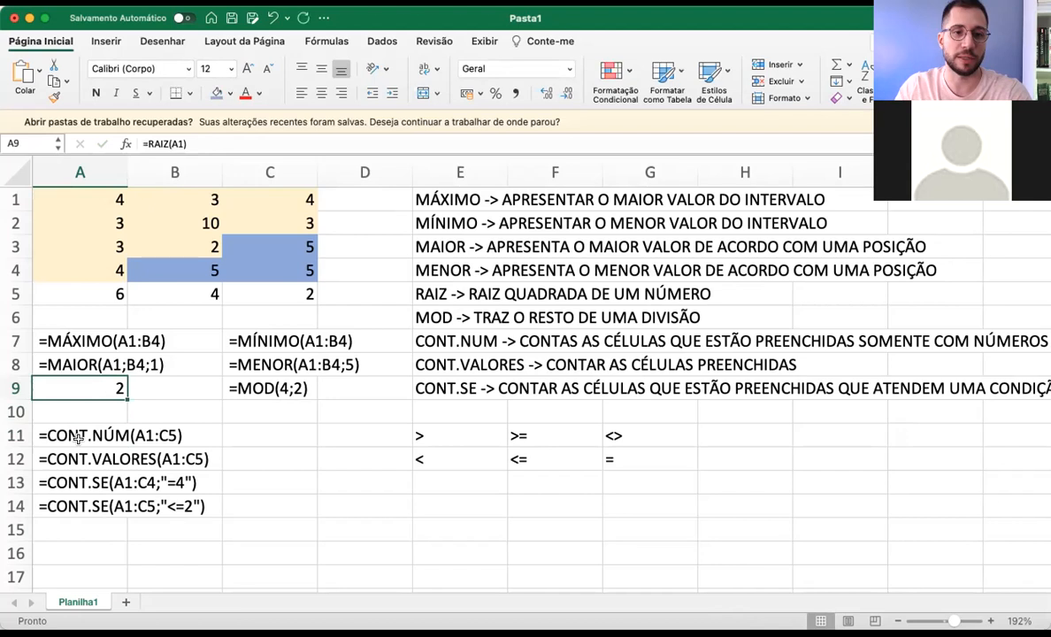
click(37, 382)
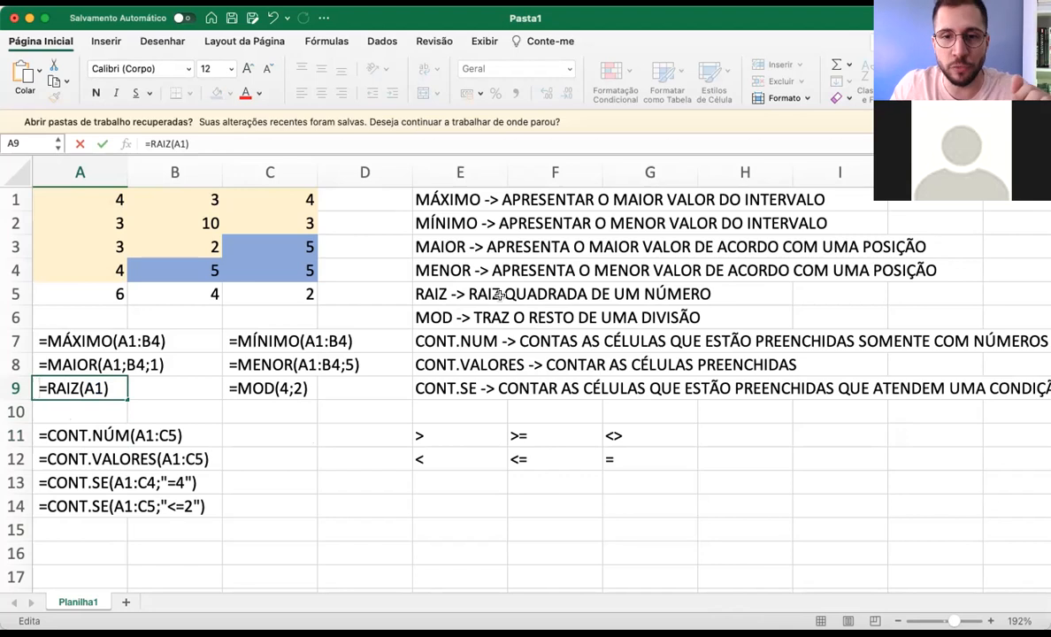
Highlight the function descriptions in E1:E9 and the number cells in A1:C5 to review the covered functions
drag(416, 199, 436, 380)
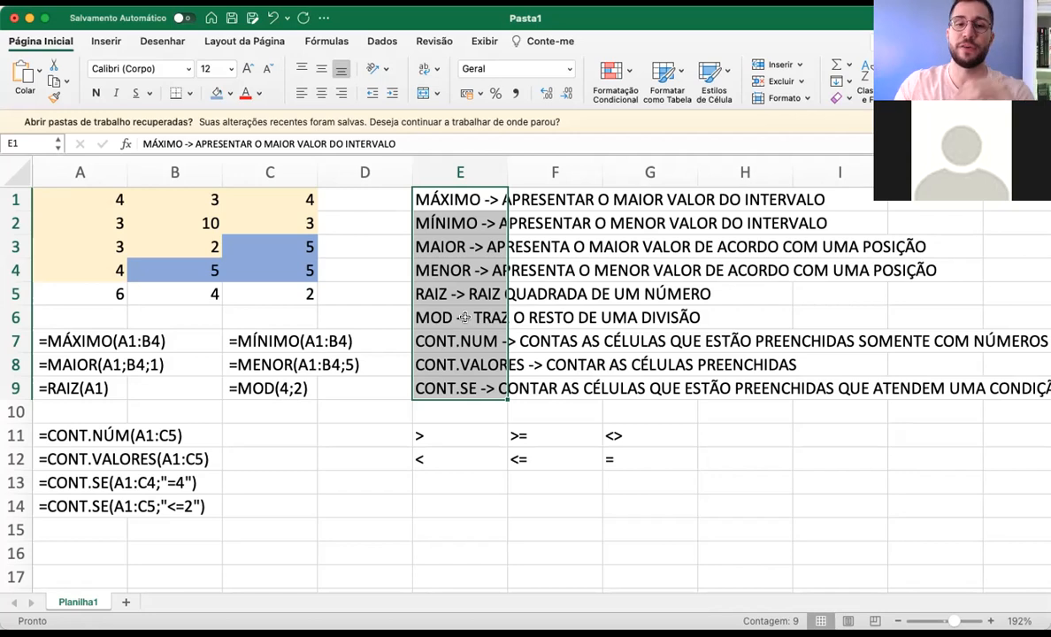
drag(60, 191, 249, 290)
drag(103, 219, 153, 253)
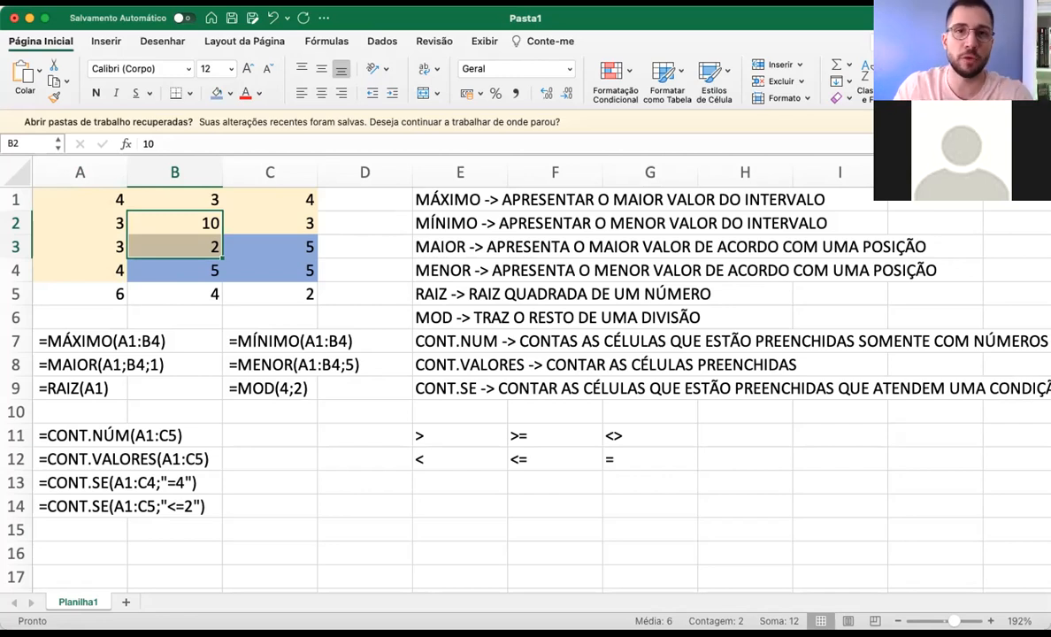
click(157, 363)
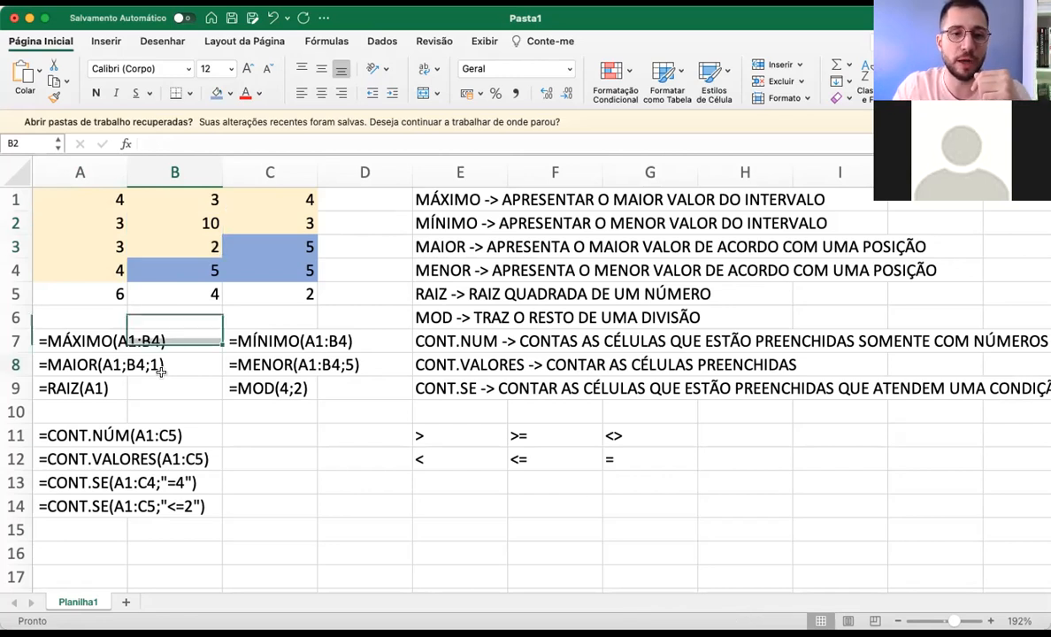